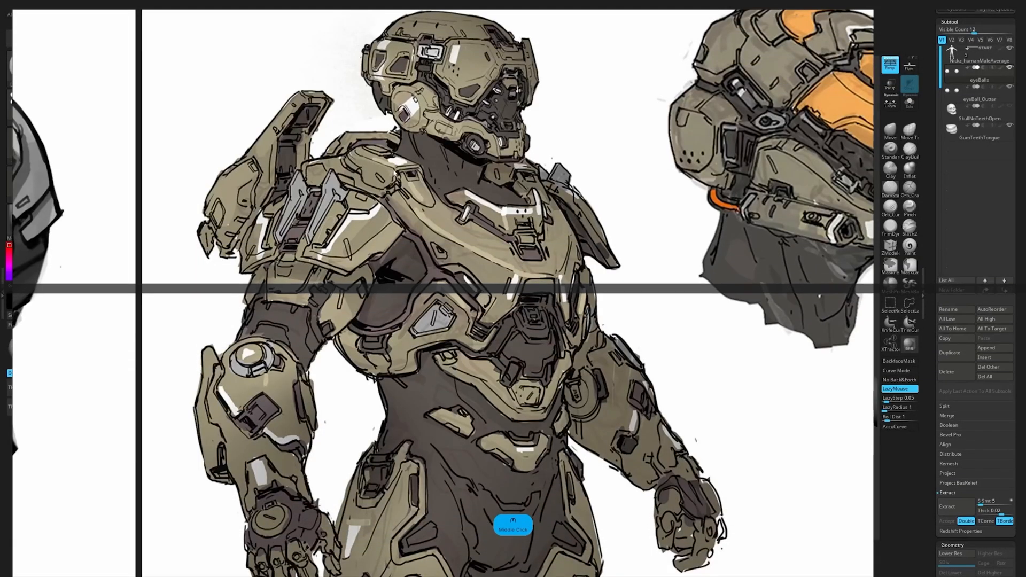
Step: Delete the lower subdivision levels of the male body and duplicate it as a new subtool
middle_click_drag(562, 277, 508, 160)
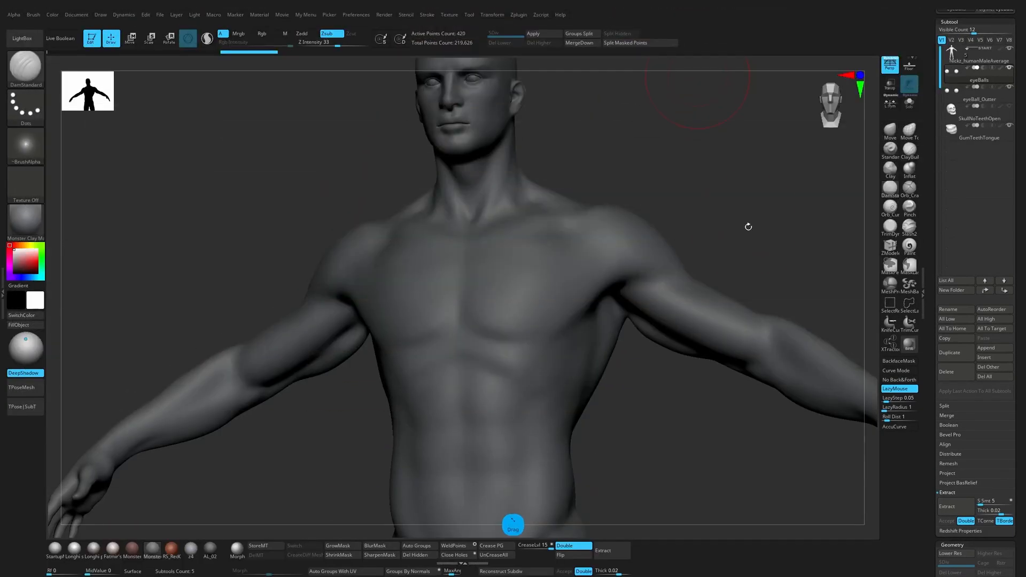
left_click(612, 281, "alt")
mouse_move(701, 236)
left_mouse_down("alt")
mouse_move(604, 152)
mouse_move(668, 264)
mouse_move(628, 270)
mouse_move(631, 297)
left_mouse_up("alt")
left_click(510, 46)
key("ctrl+shift+d")
Step: Build up a V-shaped armour plate across the duplicated body's chest with ClayBuildup and flatten it with TrimDynamic
key("b")
key("c")
key("b")
mouse_move(507, 419)
left_mouse_down()
mouse_move(556, 362)
mouse_move(496, 410)
mouse_move(488, 404)
mouse_move(538, 345)
mouse_move(516, 402)
mouse_move(488, 427)
mouse_move(531, 410)
mouse_move(573, 361)
mouse_move(567, 338)
mouse_move(557, 386)
left_mouse_up()
mouse_move(569, 345)
left_mouse_down()
mouse_move(536, 416)
mouse_move(570, 323)
left_mouse_up()
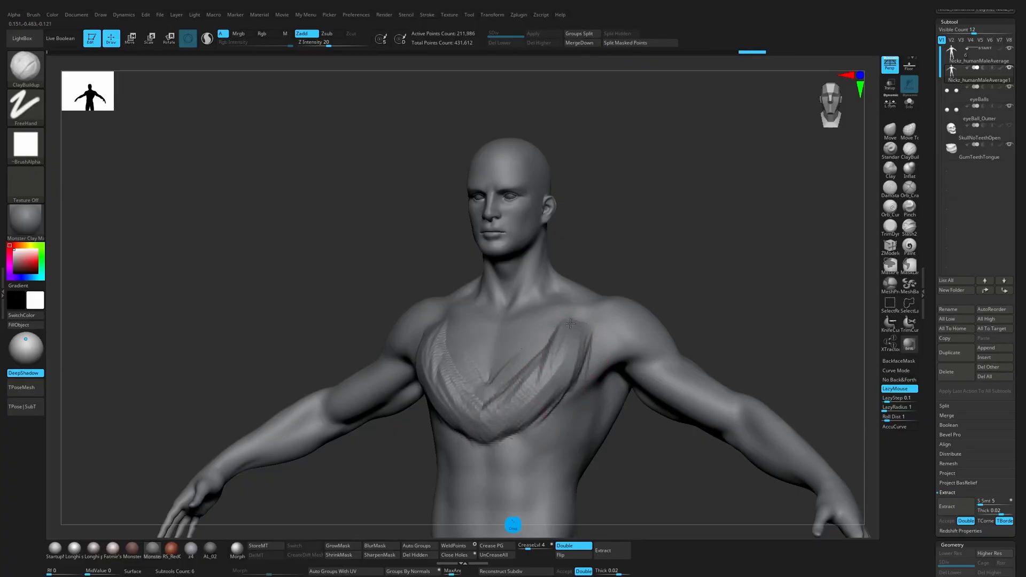
mouse_move(511, 379)
left_mouse_down()
mouse_move(493, 397)
mouse_move(569, 335)
mouse_move(495, 406)
mouse_move(498, 391)
mouse_move(507, 389)
mouse_move(500, 405)
mouse_move(571, 334)
mouse_move(577, 371)
mouse_move(590, 344)
mouse_move(516, 446)
mouse_move(502, 432)
left_mouse_up()
left_click(887, 233)
left_click_drag(637, 459, 524, 457)
Step: Pull the lower front of the chest plate forward in profile with the Move brush, adjusting the brush size
key("b")
key("m")
key("v")
key("s")
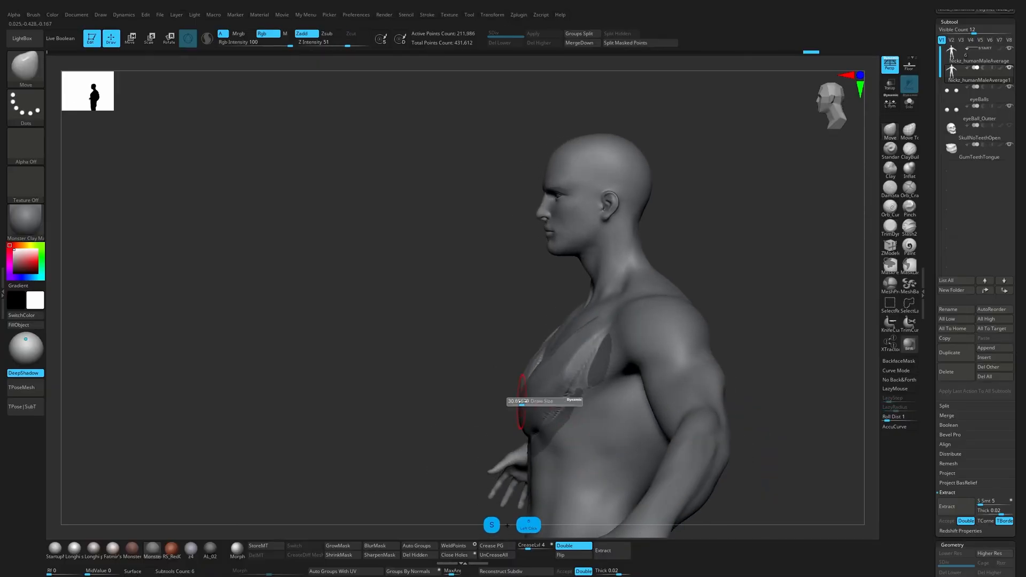
mouse_move(522, 402)
left_mouse_down()
mouse_move(534, 402)
mouse_move(512, 418)
mouse_move(524, 398)
mouse_move(503, 410)
left_mouse_up()
key("s")
key("s")
left_click_drag(533, 409, 526, 408)
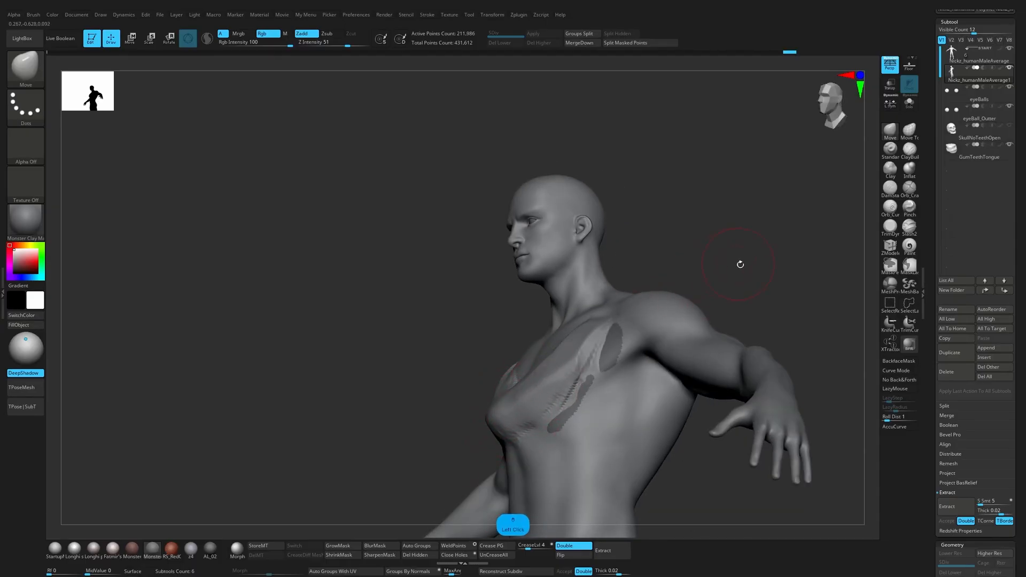
Step: Carve creases along the upper V-shaped neckline of the chest plate with DamStandard
left_click_drag(740, 265, 794, 288)
left_click_drag(716, 261, 682, 265)
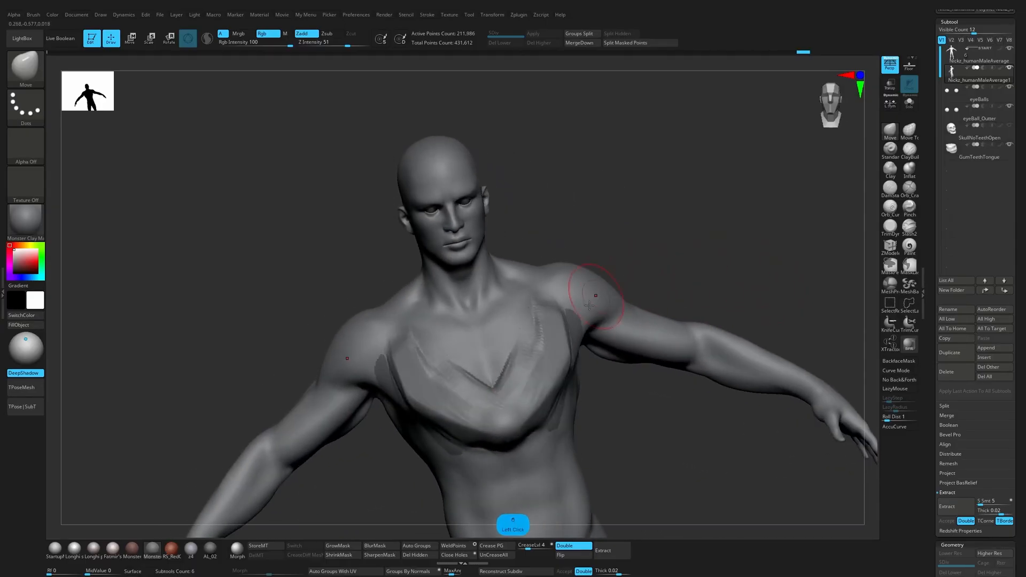
key("3")
mouse_move(499, 395)
left_mouse_down("alt")
mouse_move(537, 348)
mouse_move(538, 308)
left_mouse_up("alt")
key("ctrl+z")
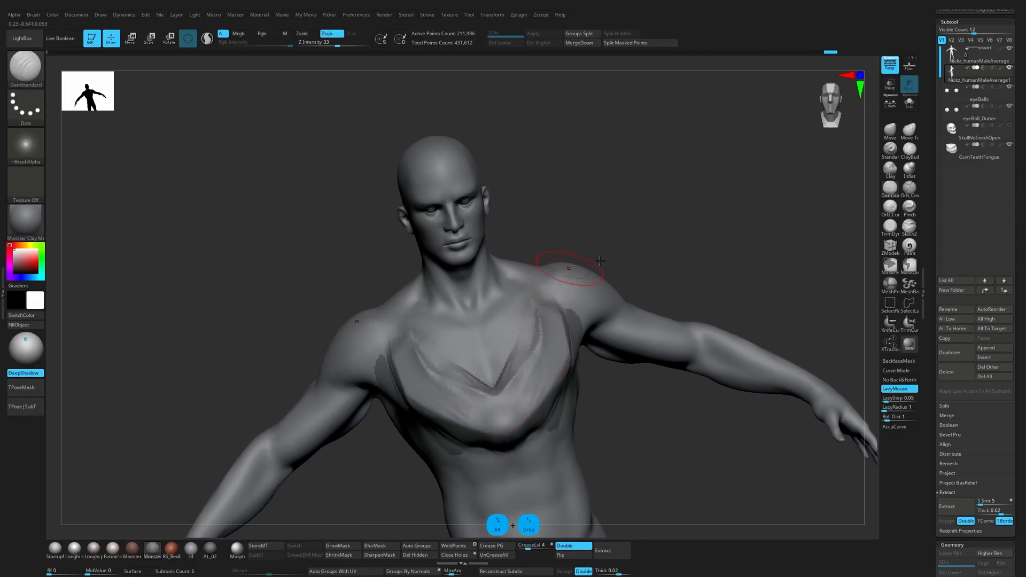
left_click_drag(600, 260, 639, 268)
Step: Flatten the front and lower edge of the chest plate into planes with TrimDynamic
left_click(889, 227)
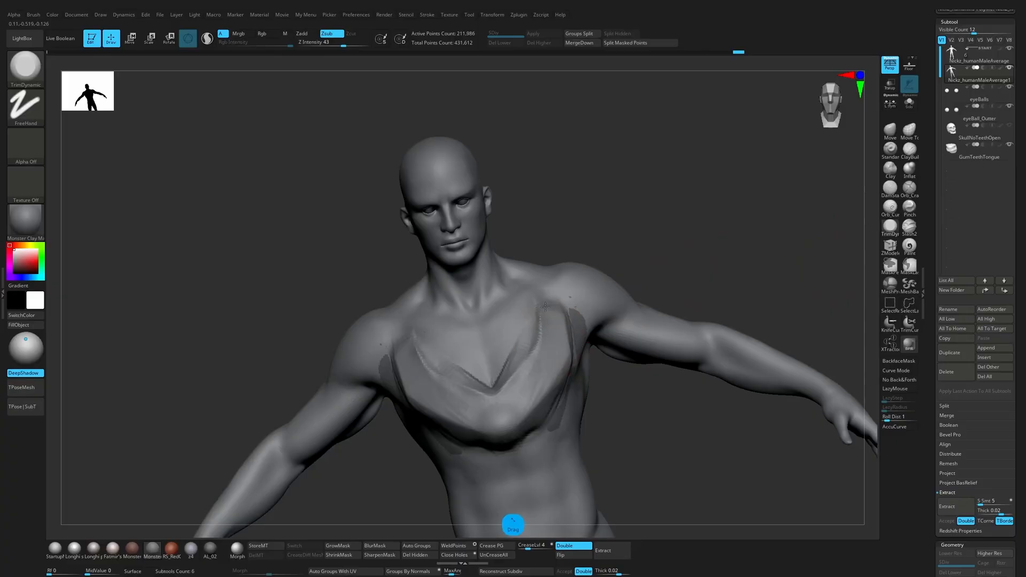
left_click_drag(628, 417, 500, 403)
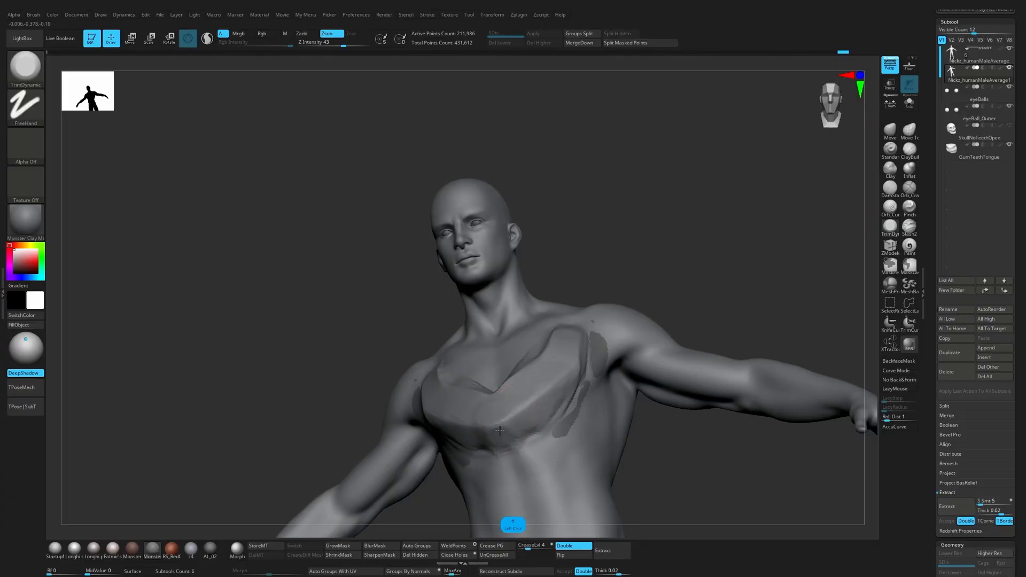
left_click_drag(651, 449, 596, 411, "alt")
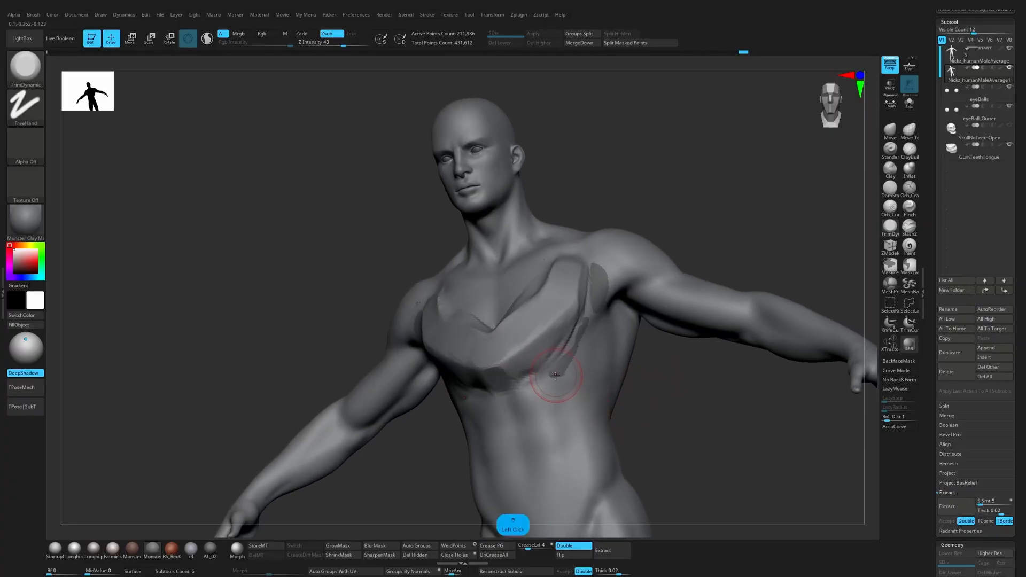
Step: Build up two symmetrical prongs running down from the chest plate's lower edge onto the upper abdomen with ClayBuildup
key("b")
key("c")
key("b")
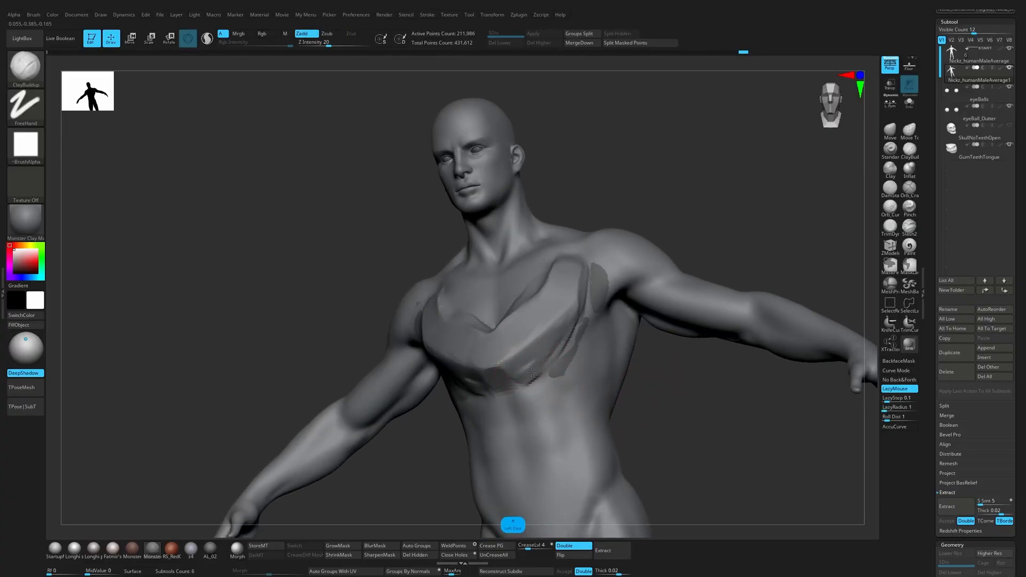
left_click_drag(531, 372, 551, 409)
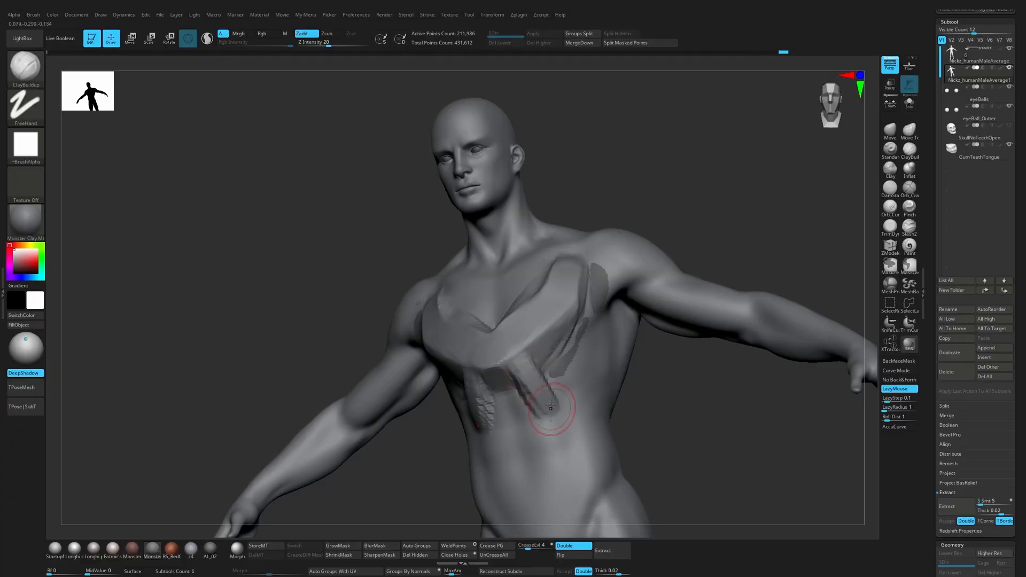
left_click_drag(544, 373, 558, 340)
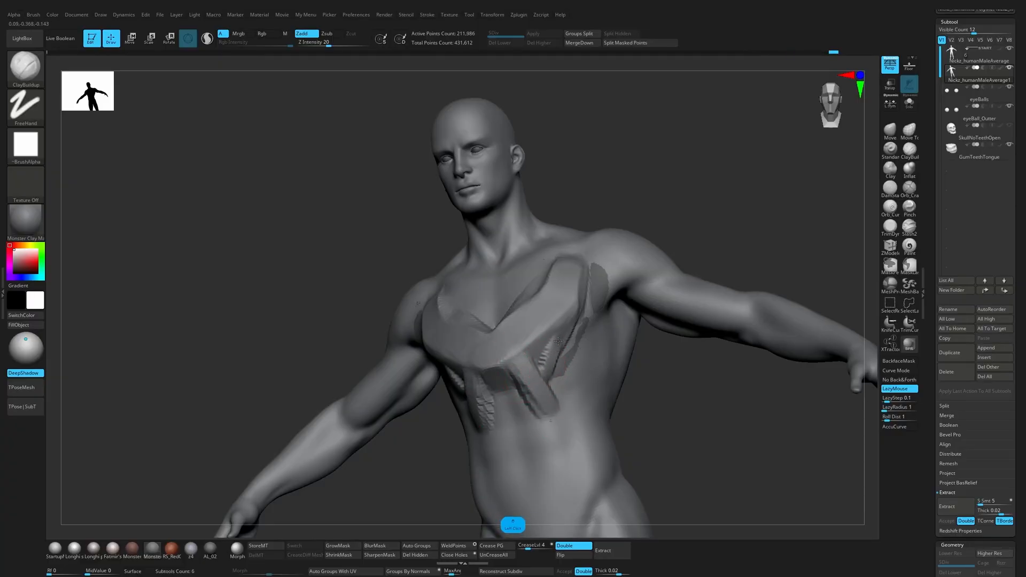
key("s")
left_click(539, 364)
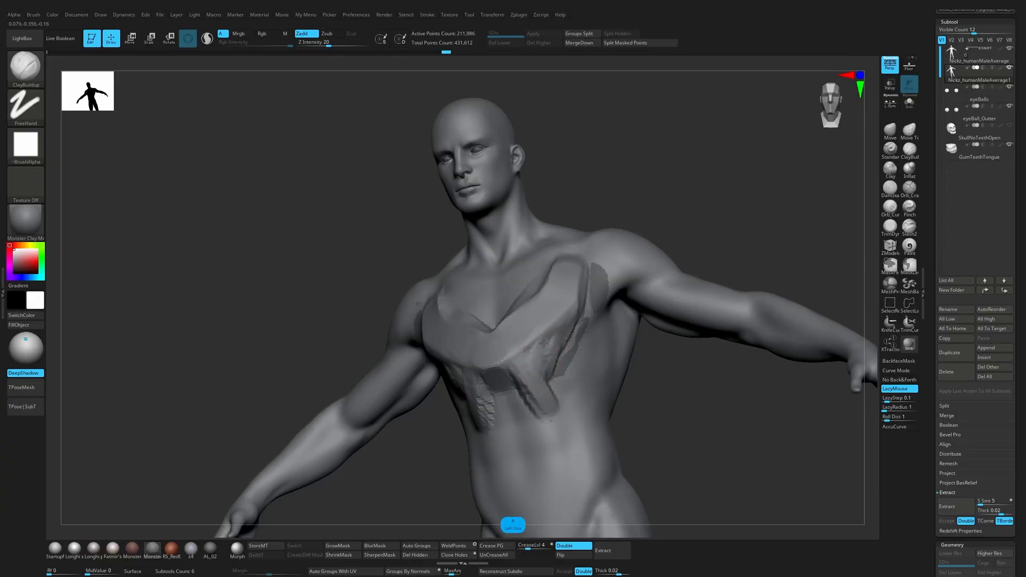
left_click_drag(554, 340, 552, 359)
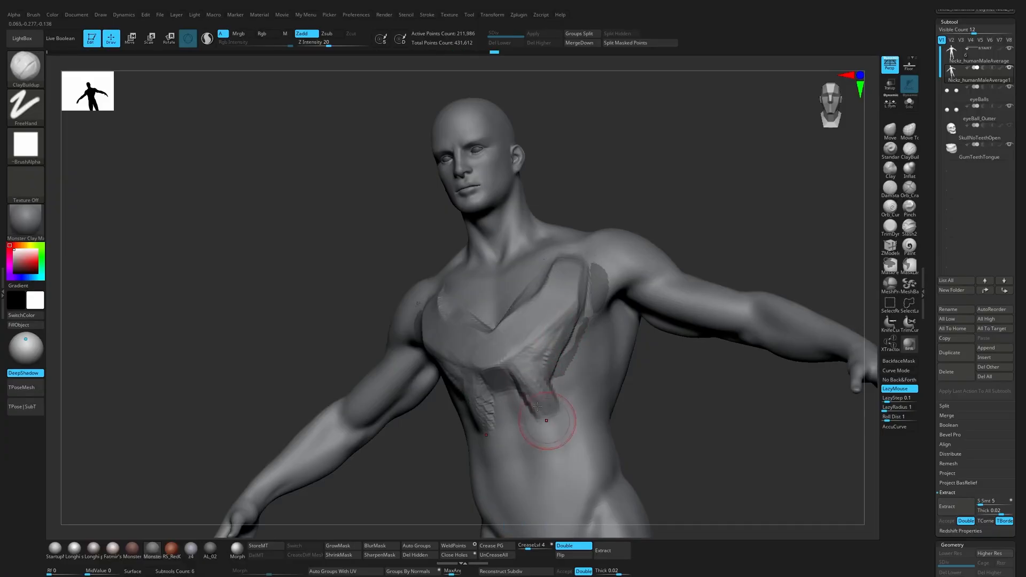
left_click_drag(662, 423, 595, 412)
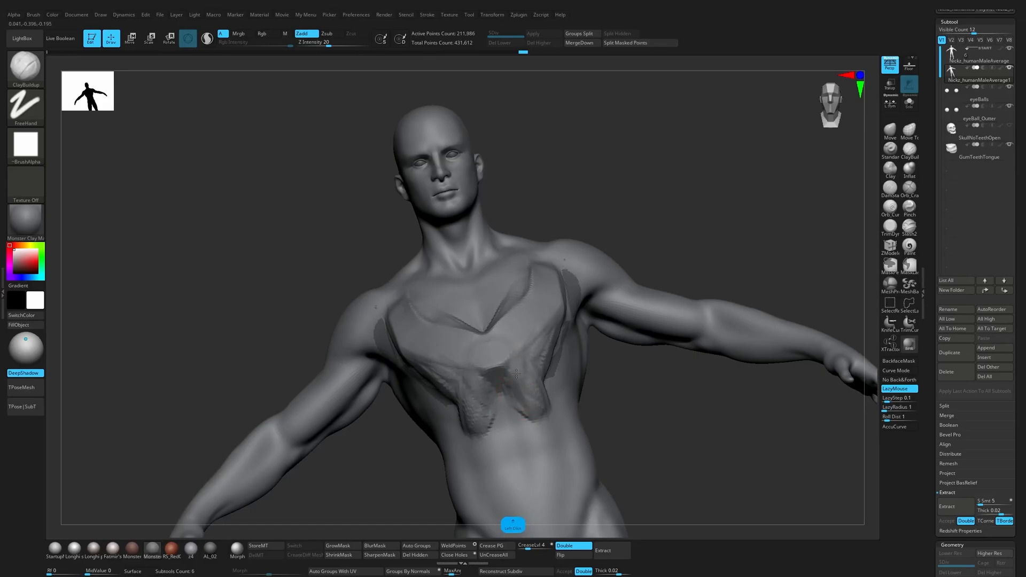
left_click_drag(516, 374, 539, 407)
Step: Carve the recess between the two lower prongs with DamStandard and flatten the prongs' surfaces and edges with TrimDynamic
key("3")
left_click_drag(507, 365, 531, 408, "alt")
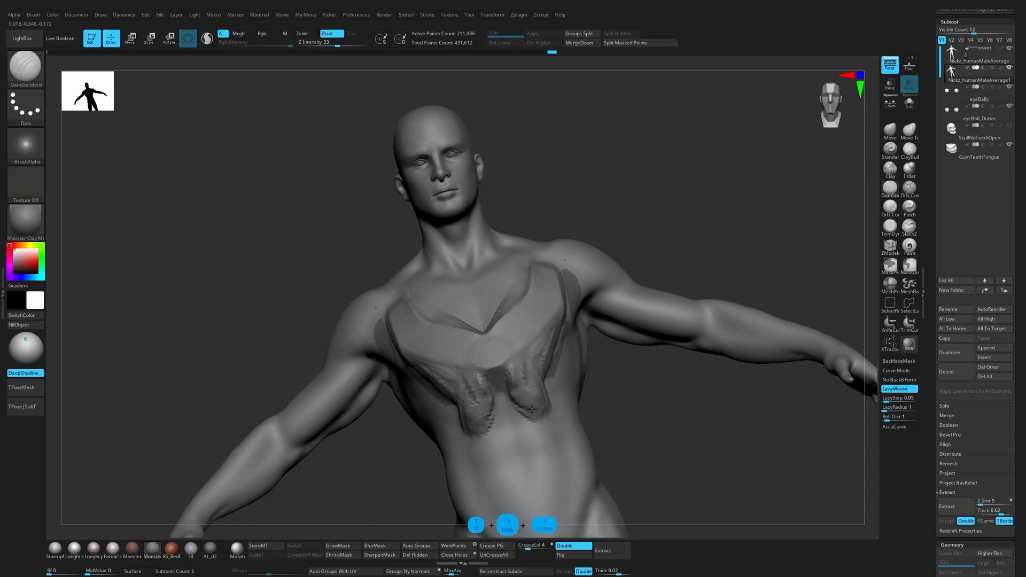
left_click(890, 226)
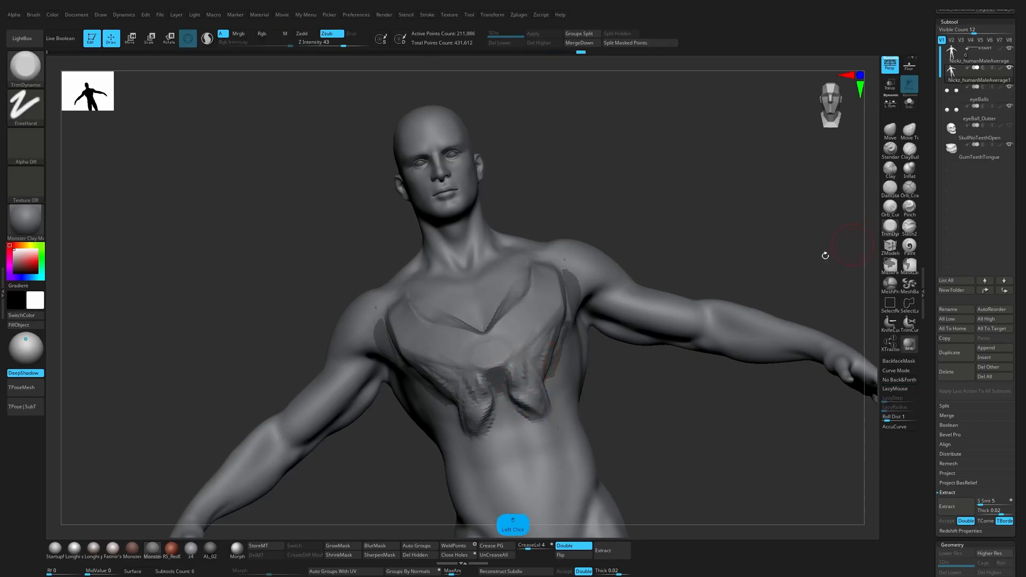
left_click_drag(526, 374, 541, 404)
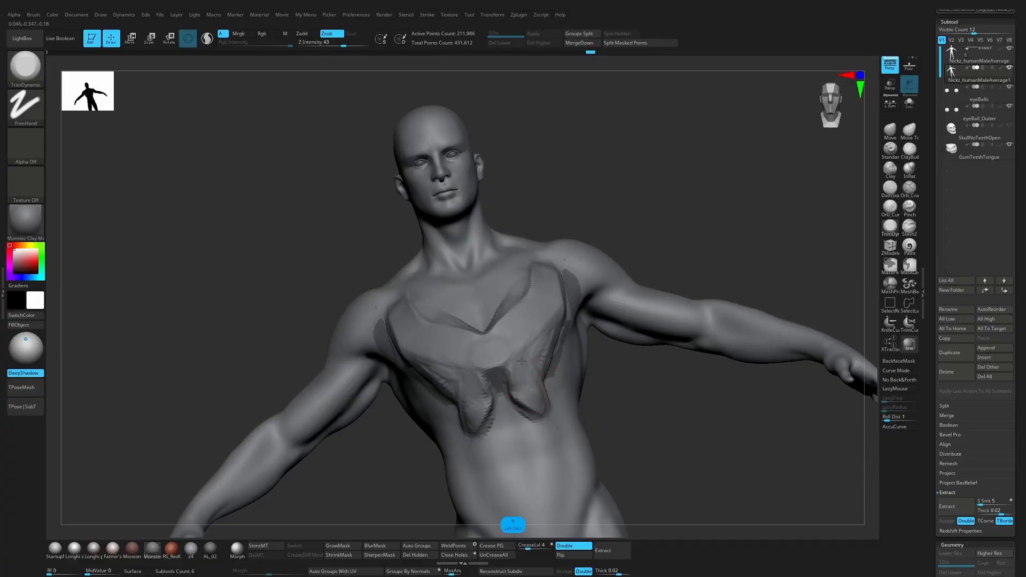
right_click_drag(567, 404, 481, 414)
left_click_drag(540, 401, 559, 344)
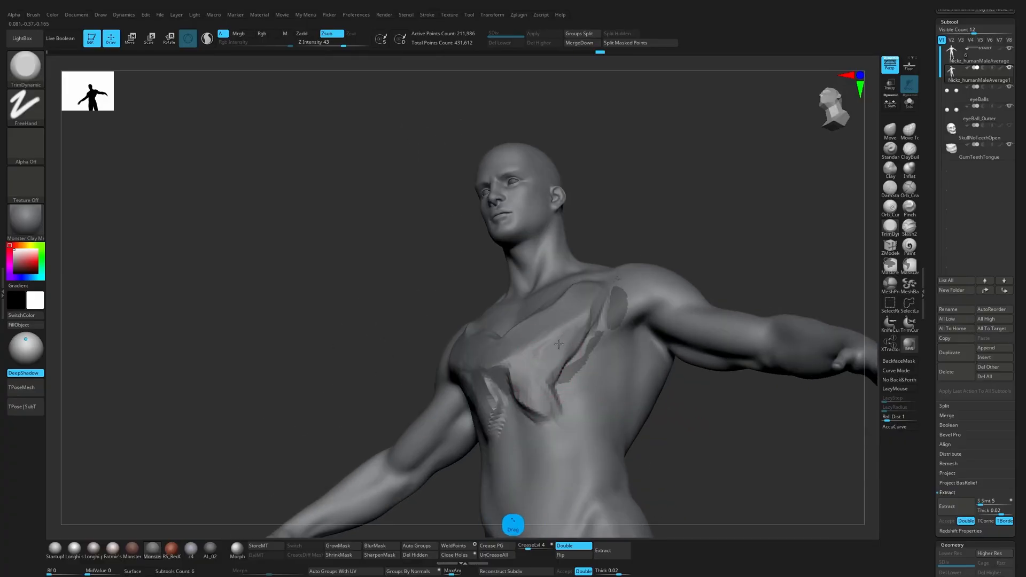
Step: Adjust the depth of the lower prongs from below with the Move brush
key("1")
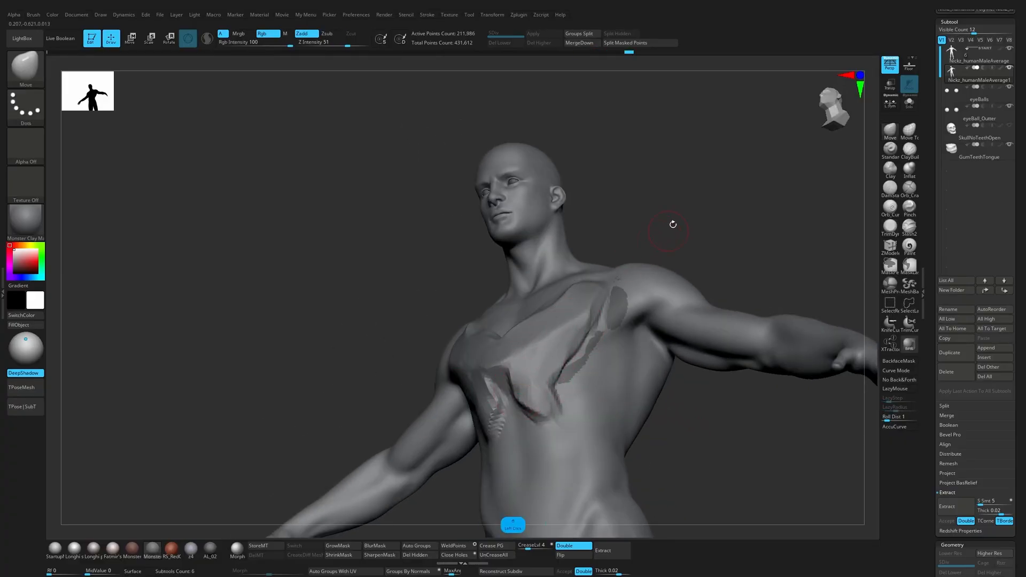
left_click_drag(672, 224, 658, 183)
key("s")
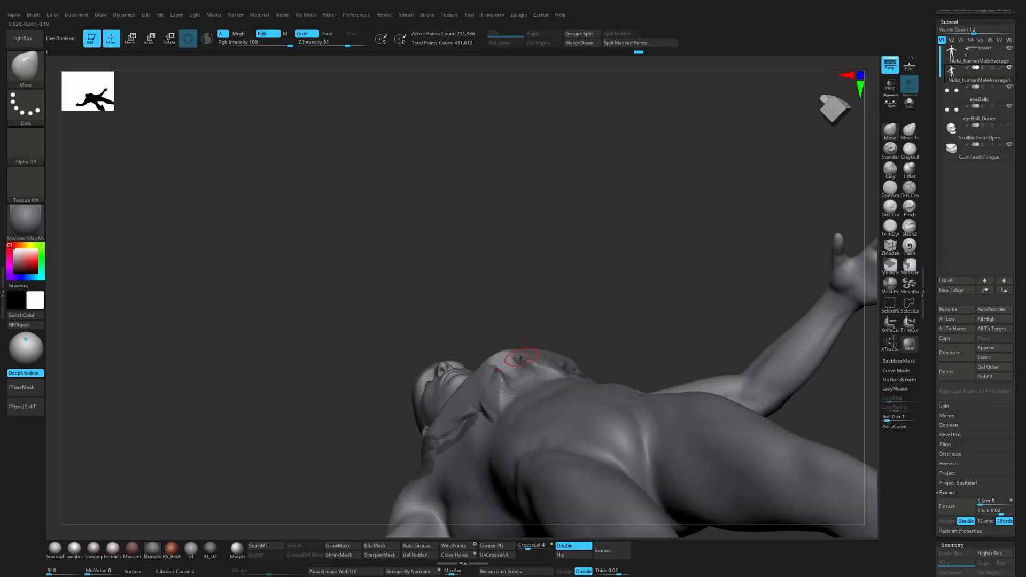
left_click_drag(576, 292, 568, 355)
Step: Deepen the undercut beneath the lower prongs with ClayBuildup
key("2")
left_click_drag(520, 377, 514, 373, "alt")
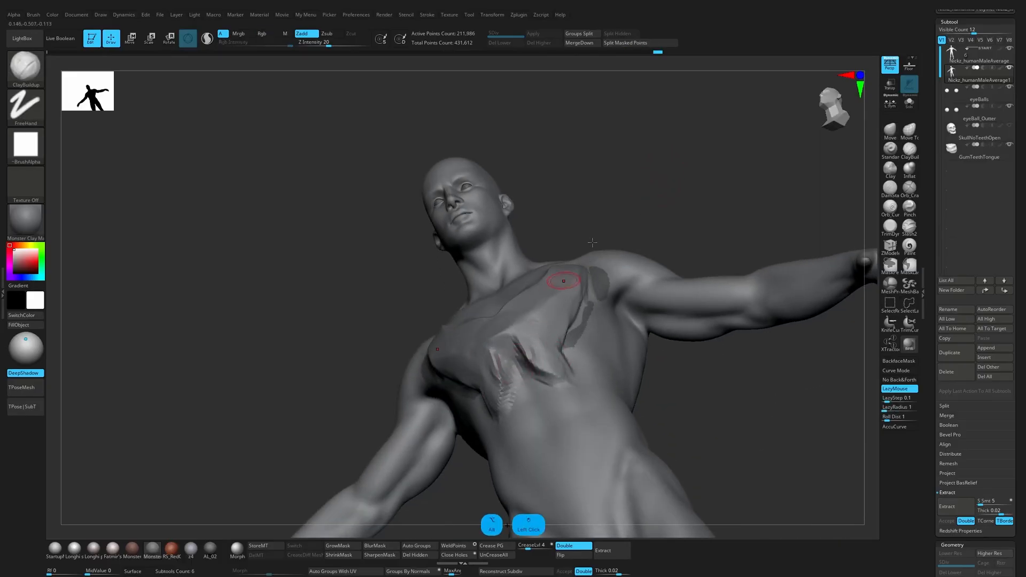
left_click_drag(620, 211, 585, 267)
left_click_drag(524, 351, 579, 354)
left_click_drag(689, 188, 721, 173)
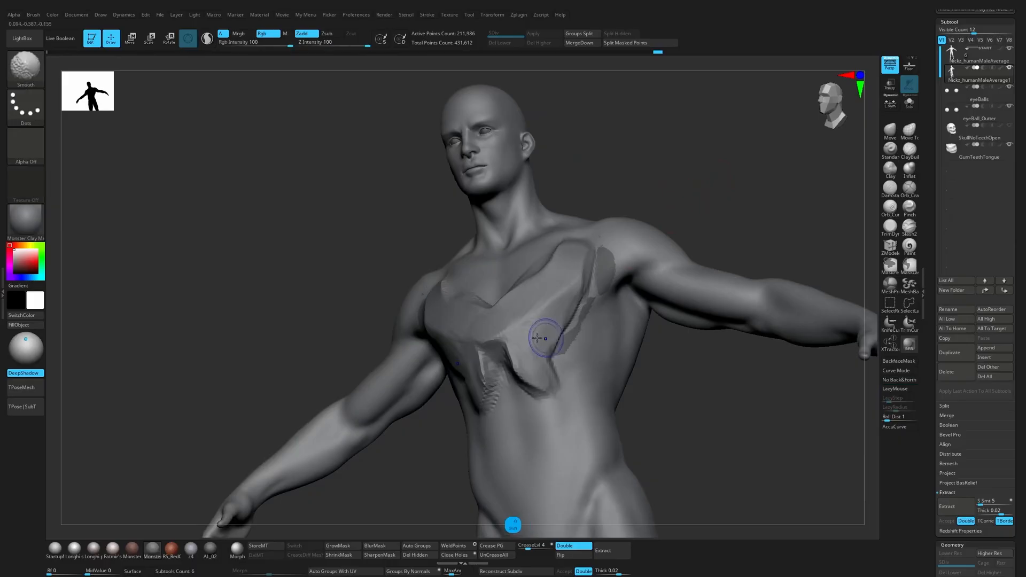
Step: Smooth the transition from the chest plate into the prongs and flatten it with TrimDynamic
mouse_move(536, 337)
left_mouse_down("shift")
mouse_move(516, 365)
mouse_move(544, 356)
mouse_move(526, 357)
left_mouse_up("shift")
left_click(890, 226)
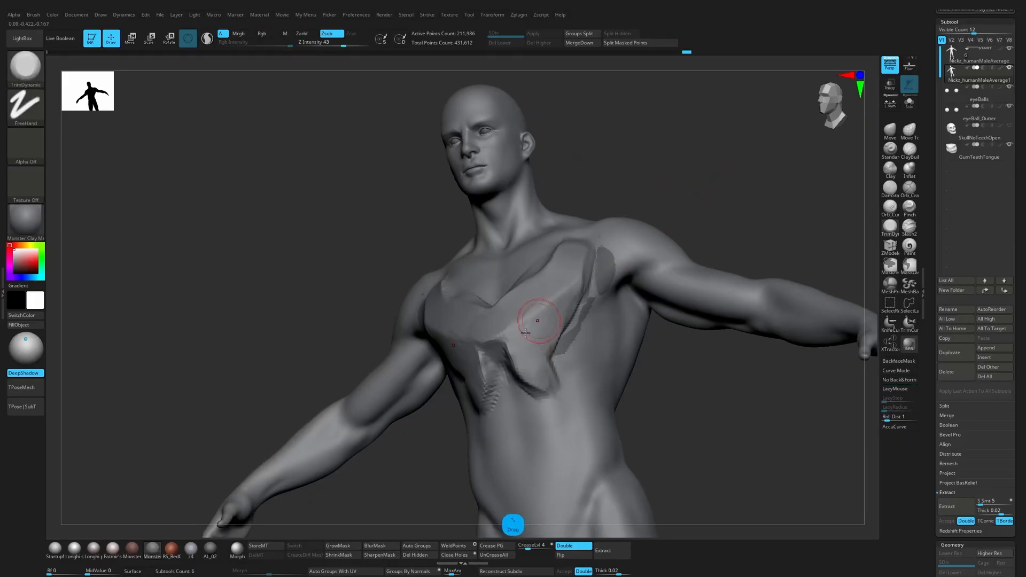
left_click_drag(690, 203, 751, 209)
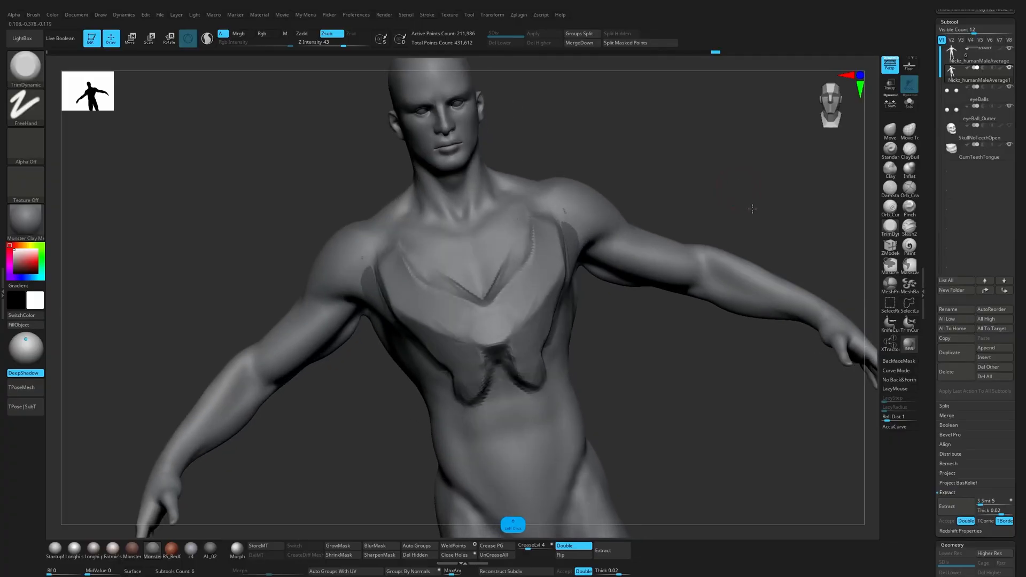
Step: Lower the upper chest inside the V neckline with ClayBuildup and smooth around its centre point
key("b")
key("c")
key("b")
mouse_move(491, 309)
left_mouse_down("alt")
mouse_move(482, 298)
mouse_move(520, 257)
mouse_move(520, 218)
mouse_move(509, 260)
mouse_move(487, 277)
mouse_move(519, 224)
mouse_move(494, 250)
left_mouse_up("alt")
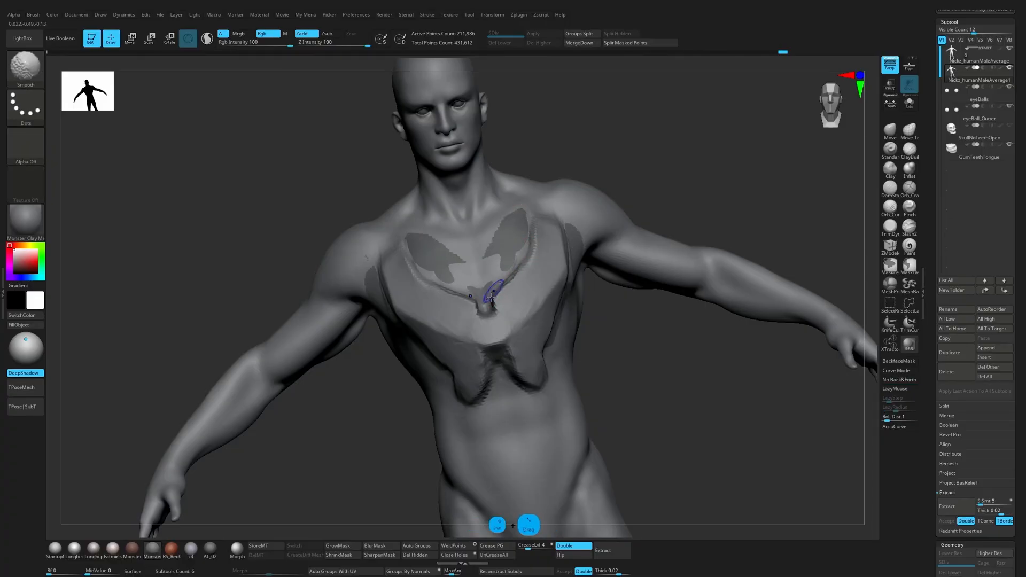
Step: Carve the outline of a small notch at the base of the V neckline with DamStandard
key("b")
key("d")
key("s")
mouse_move(484, 319)
left_mouse_down("alt")
mouse_move(492, 299)
mouse_move(485, 305)
mouse_move(503, 308)
mouse_move(503, 293)
left_mouse_up("alt")
Step: Refine the shape of the neckline notch with the Move brush, adjusting the brush size
key("b")
key("m")
key("v")
key("s")
key("s")
key("s")
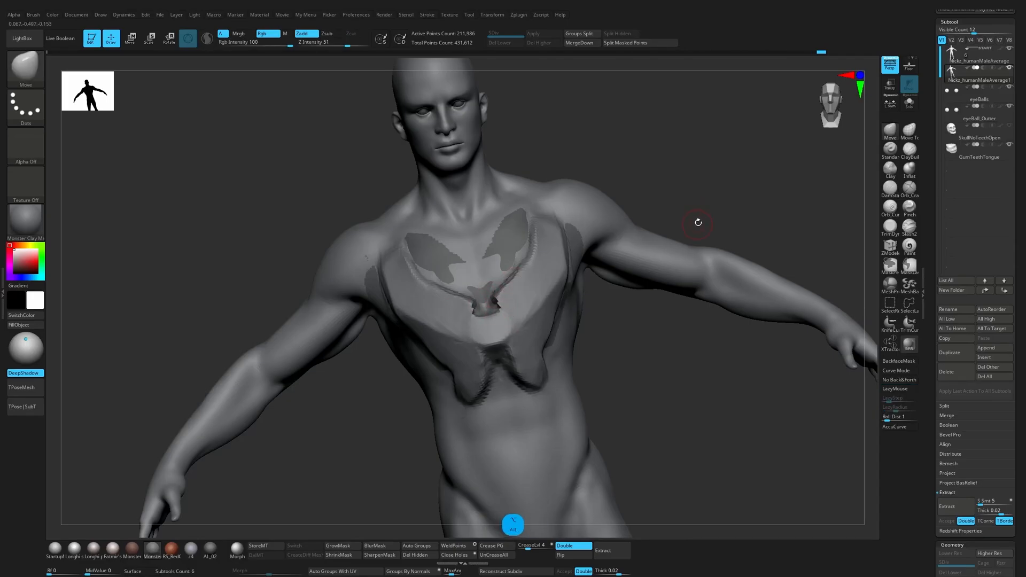
Step: Try to isolate the torso of the duplicated body and delete the hidden geometry
mouse_move(723, 214)
left_mouse_down("shift")
mouse_move(727, 204)
mouse_move(691, 204)
left_mouse_up("shift")
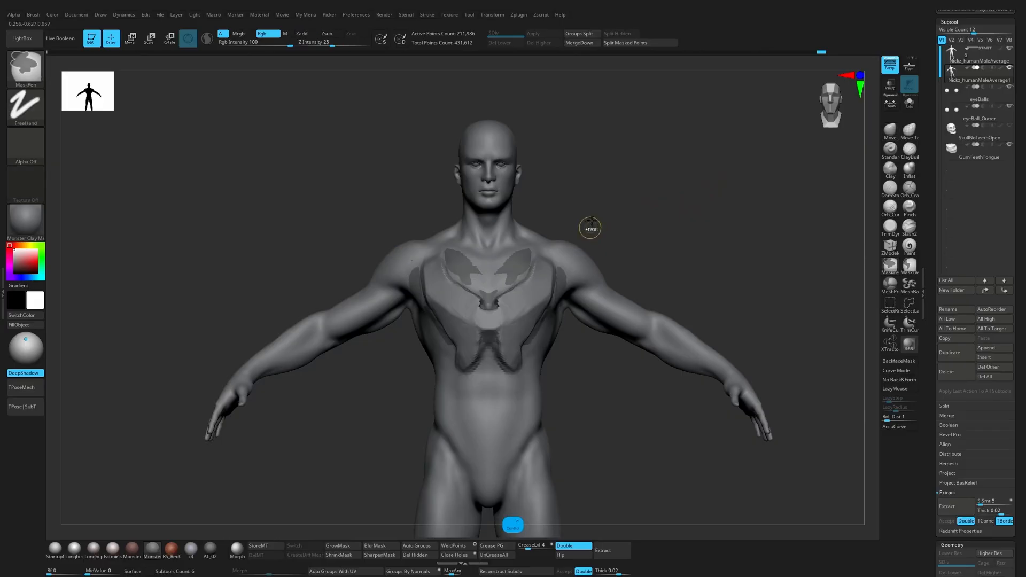
left_click_drag(587, 212, 391, 414, "ctrl+shift")
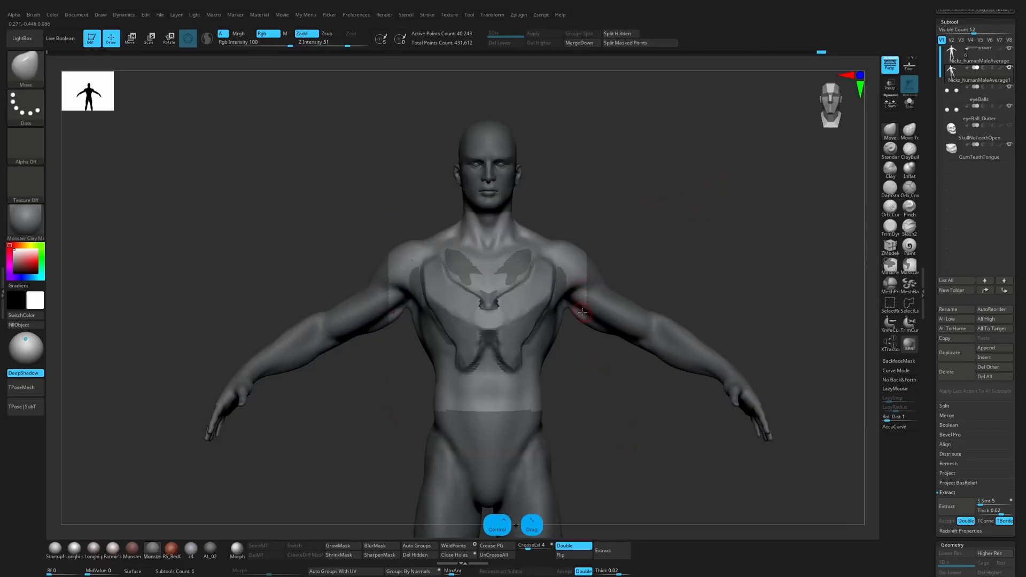
left_click(429, 556)
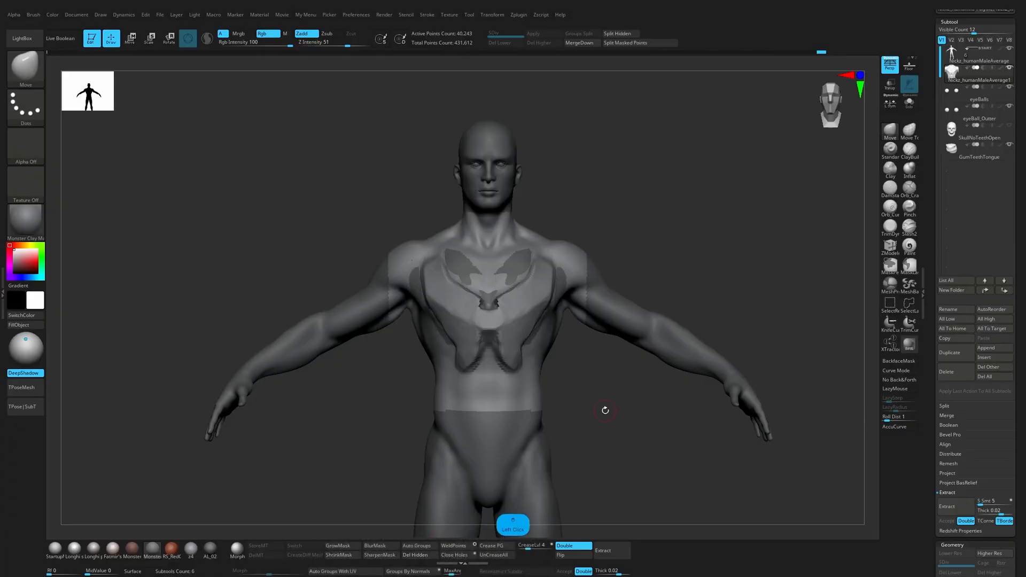
Step: Bake all layers of the duplicated body and delete everything outside the torso region
scroll(956, 459, "down", 10)
left_click(949, 464)
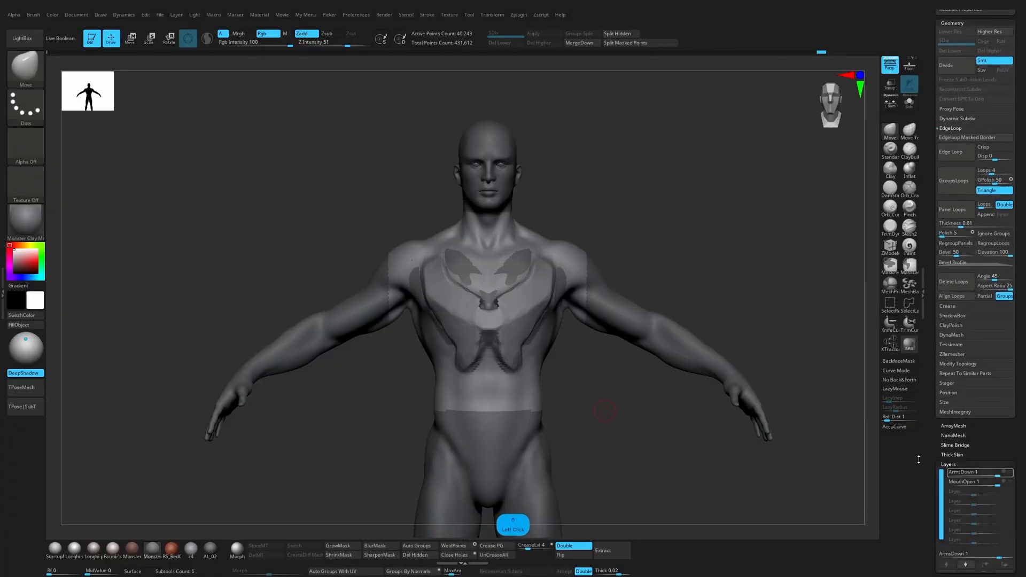
left_click(808, 476, "ctrl+shift")
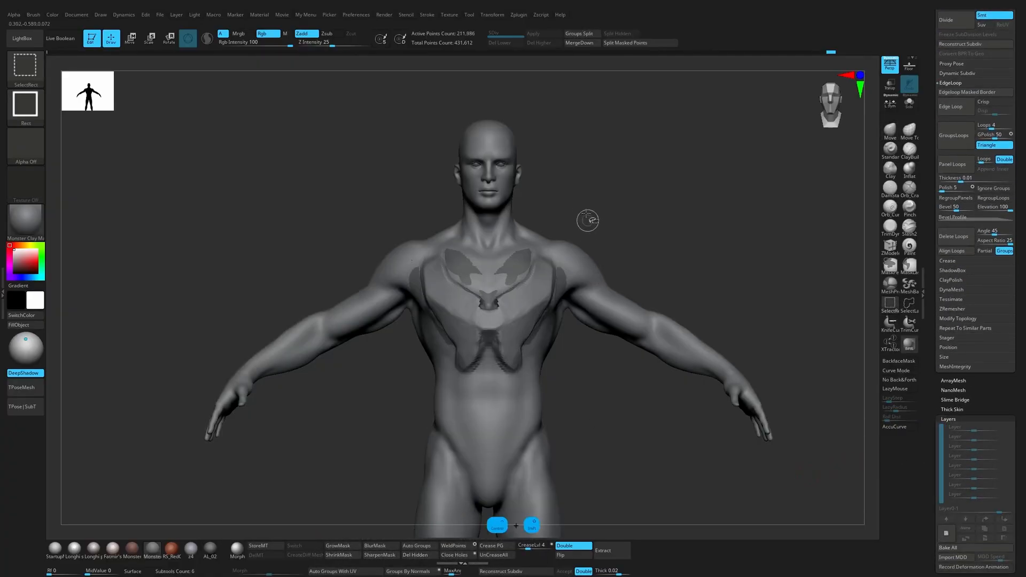
mouse_move(576, 209)
left_mouse_down("ctrl+shift")
mouse_move(571, 307)
mouse_move(430, 396)
mouse_move(405, 401)
left_mouse_up("ctrl+shift")
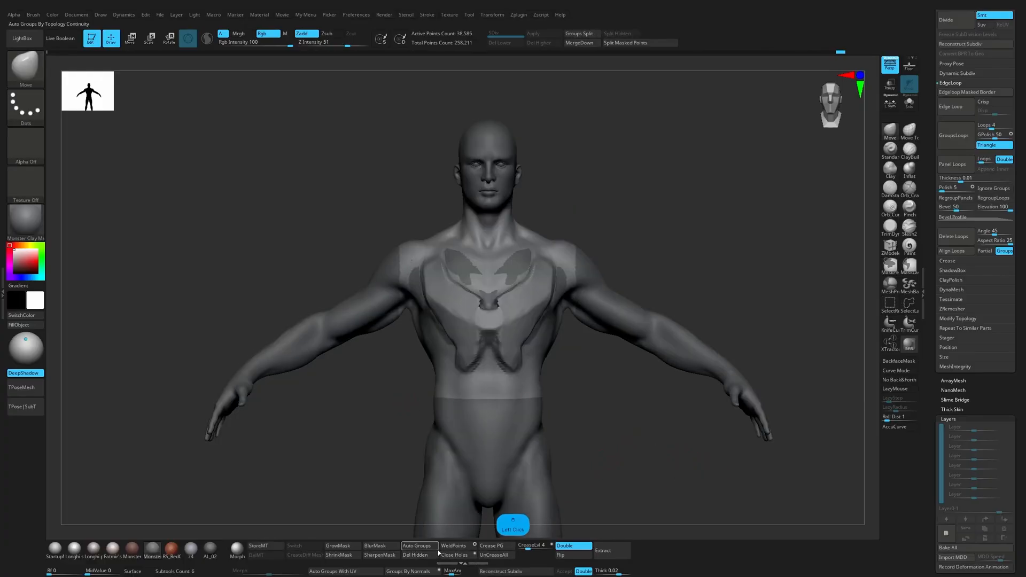
Step: DynaMesh the cropped torso at a resolution of 416
key("alt+x")
key("alt+x")
left_click(646, 188)
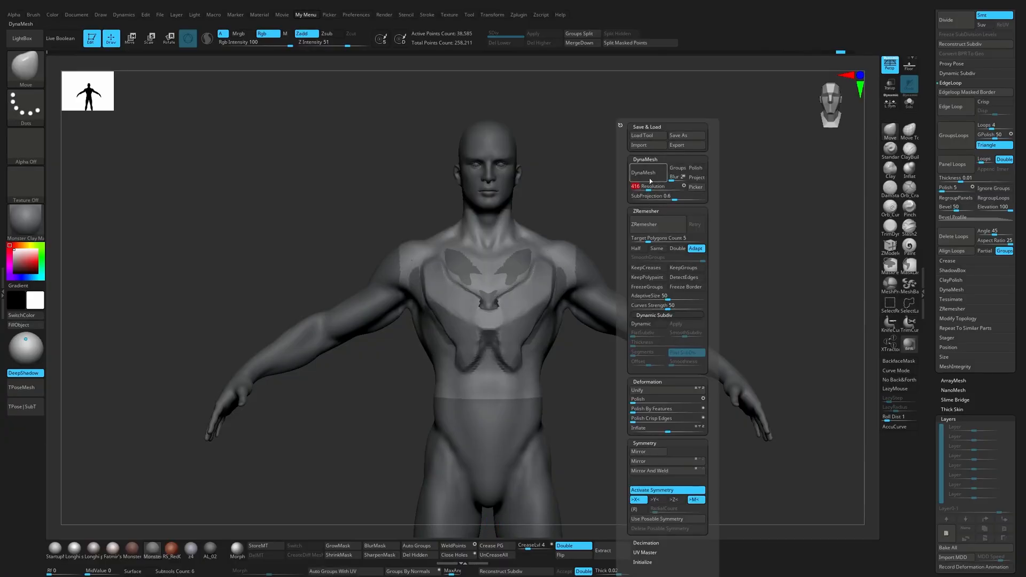
left_click(650, 175)
left_click_drag(512, 290, 498, 300, "shift")
left_click_drag(646, 184, 696, 207, "alt")
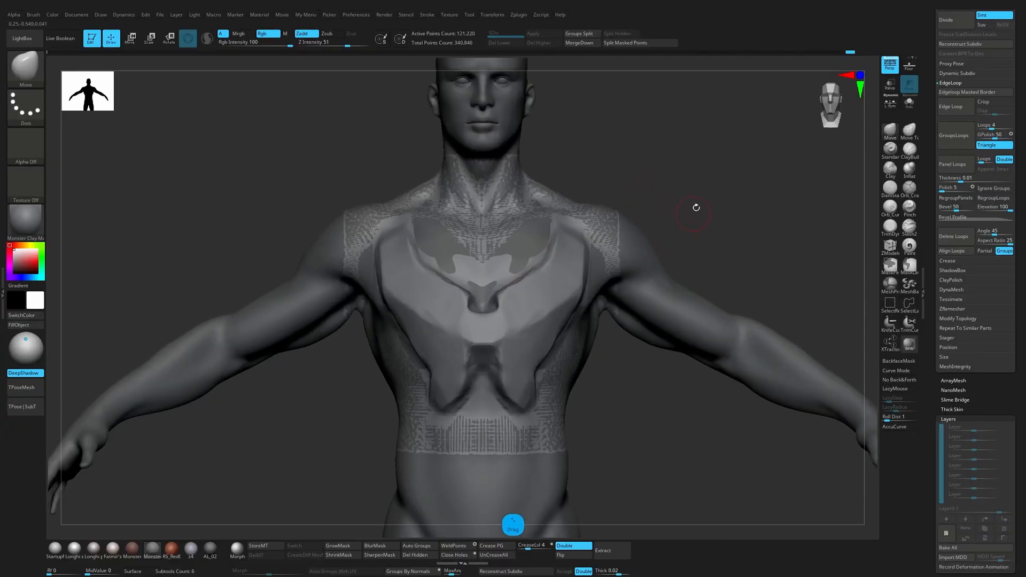
Step: Sculpt the depth and rim of the neckline notch on the chest plate with the ClayBuildup brush
key("3")
left_click_drag(490, 306, 490, 301)
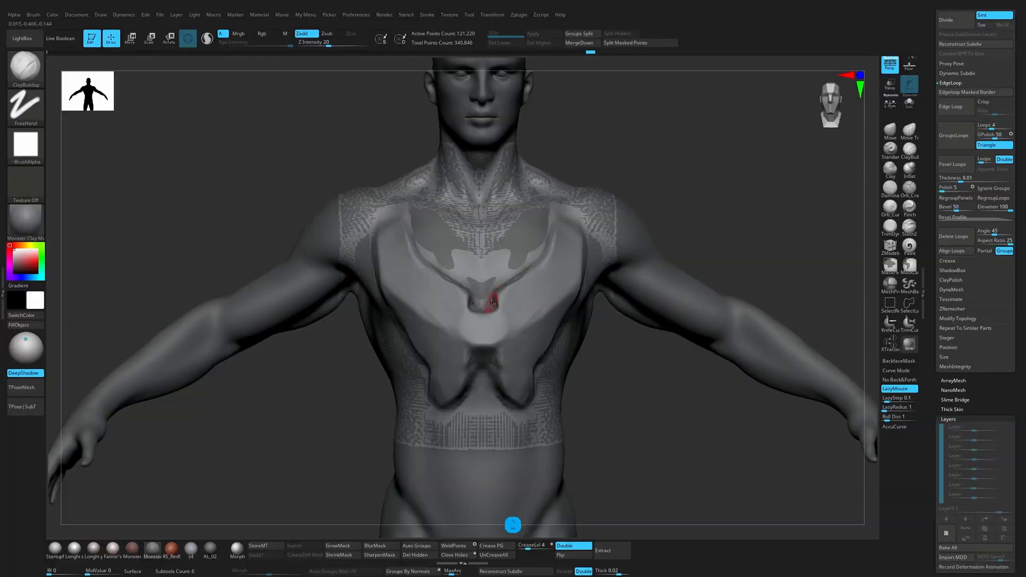
left_click_drag(650, 174, 490, 308)
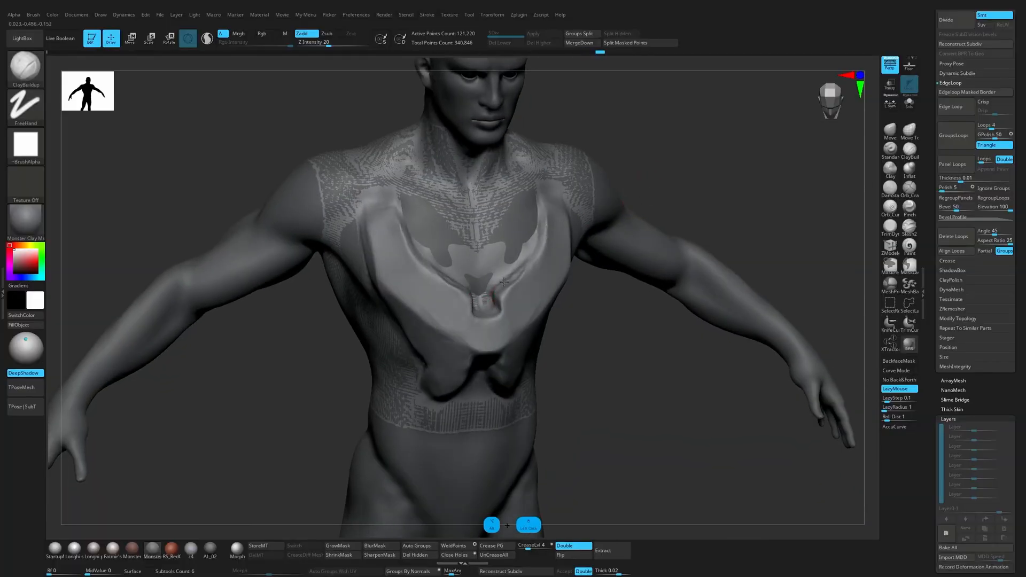
left_click_drag(706, 211, 749, 171)
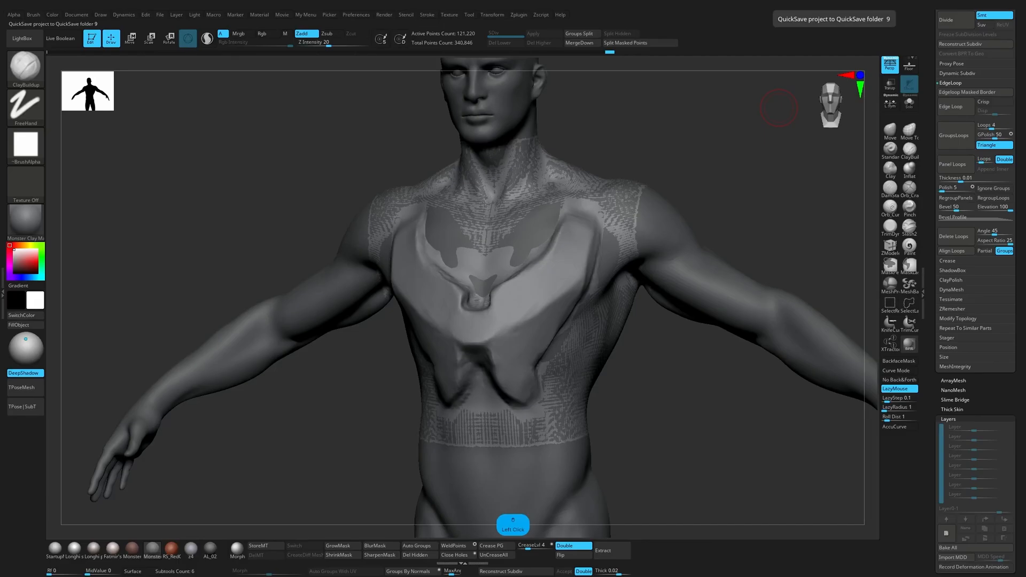
Step: Flatten the chest plate surfaces beside the neckline notch and toward the sides with the TrimDynamic brush, adjusting its size
left_click_drag(656, 389, 671, 378, "shift")
left_click(893, 227)
key("s")
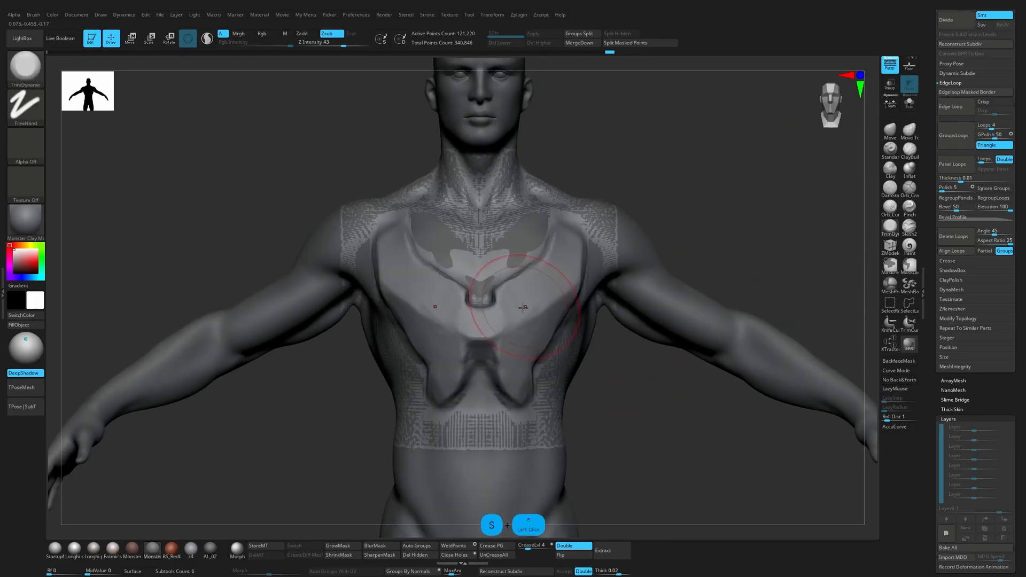
key("s")
mouse_move(526, 292)
left_mouse_down()
mouse_move(513, 290)
mouse_move(525, 297)
left_mouse_up()
left_click_drag(690, 194, 637, 221)
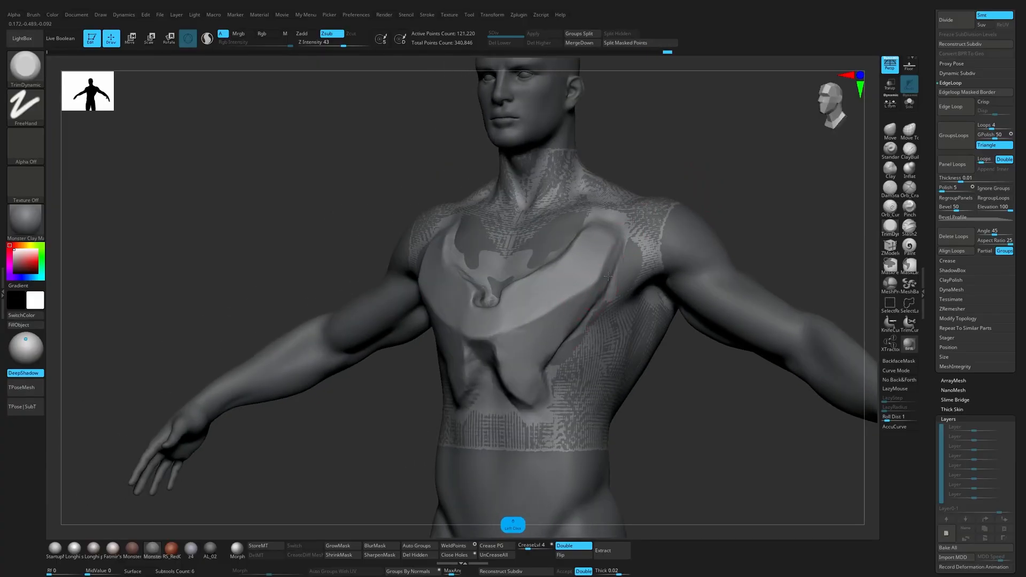
mouse_move(671, 380)
left_mouse_down()
mouse_move(663, 400)
mouse_move(680, 403)
mouse_move(488, 343)
left_mouse_up()
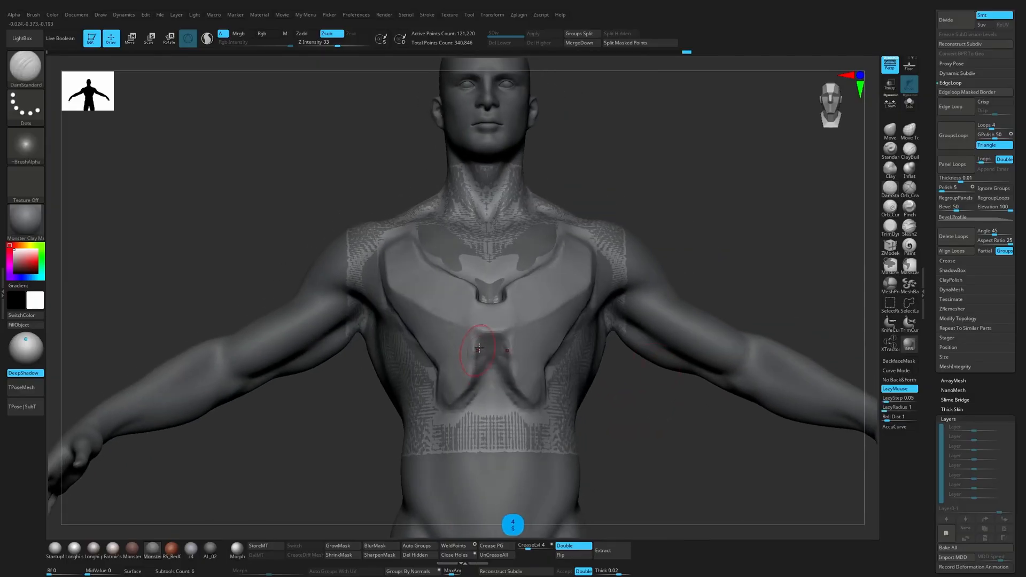
key("b")
key("d")
key("s")
key("ctrl+z")
Step: Shape the recess between the two lower prongs and along their bottom edges with the ClayBuildup brush
key("b")
key("c")
key("b")
mouse_move(488, 346)
left_mouse_down("alt")
mouse_move(460, 404)
mouse_move(483, 391)
left_mouse_up("alt")
left_click_drag(644, 409, 605, 355)
left_click_drag(488, 383, 450, 414, "alt")
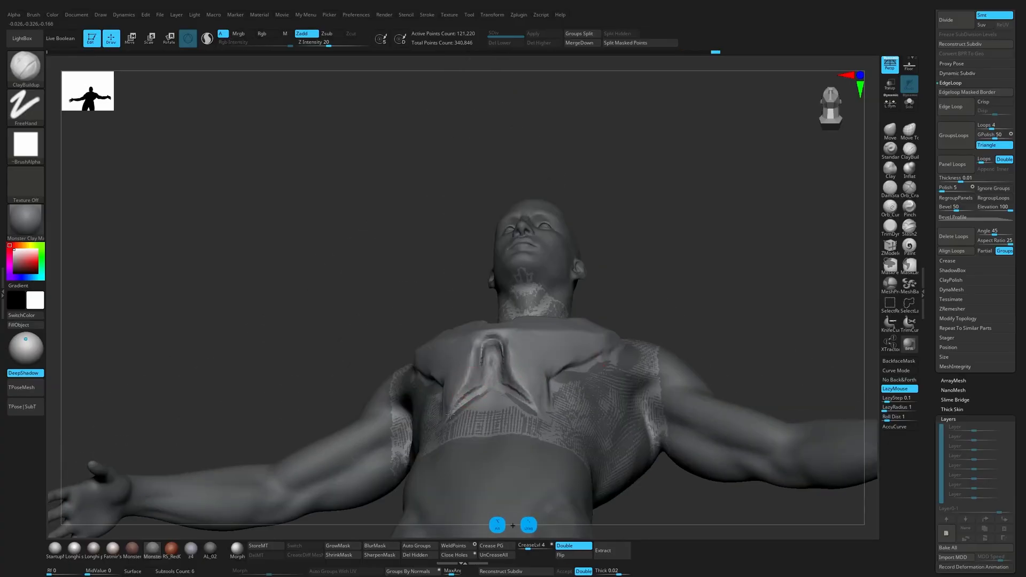
Step: Flatten the clay strokes in the recess below the lower prongs with the TrimDynamic brush
key("b")
key("t")
key("d")
left_click(473, 390)
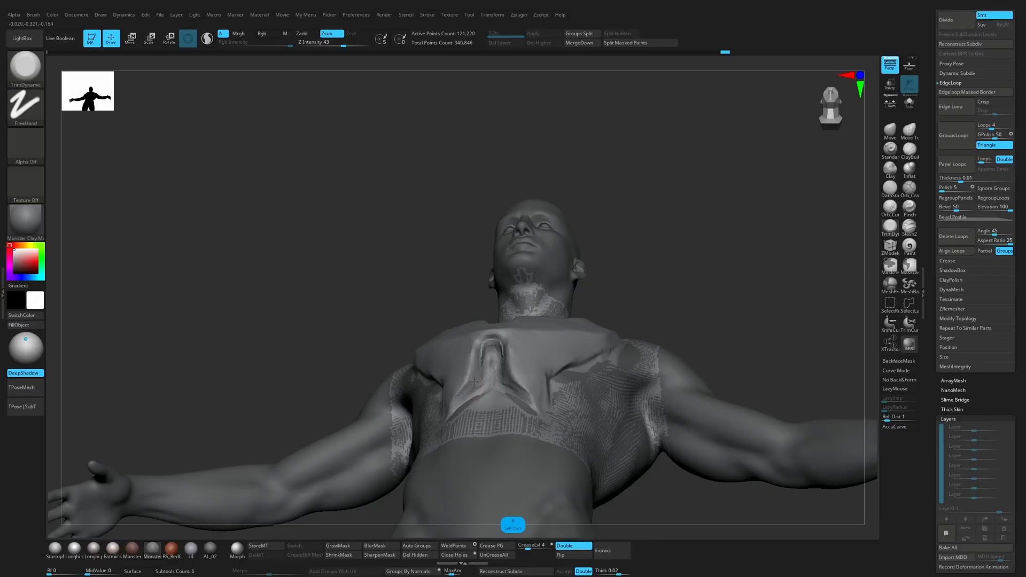
mouse_move(677, 278)
left_mouse_down()
mouse_move(650, 283)
mouse_move(643, 299)
mouse_move(674, 322)
left_mouse_up()
Step: Sharpen the creases around the lower prongs with DamStandard and flatten the adjoining surfaces with TrimDynamic
key("b")
key("d")
key("s")
mouse_move(452, 424)
left_mouse_down("alt")
mouse_move(480, 420)
mouse_move(489, 386)
mouse_move(465, 392)
mouse_move(481, 408)
mouse_move(464, 359)
left_mouse_up("alt")
left_click(889, 229)
left_click(890, 189)
left_click(889, 229)
mouse_move(700, 246)
left_mouse_down()
mouse_move(664, 263)
mouse_move(639, 410)
mouse_move(604, 406)
mouse_move(564, 370)
left_mouse_up()
Step: Adjust the outer edge of the lower prongs with the Move brush
key("b")
key("m")
key("v")
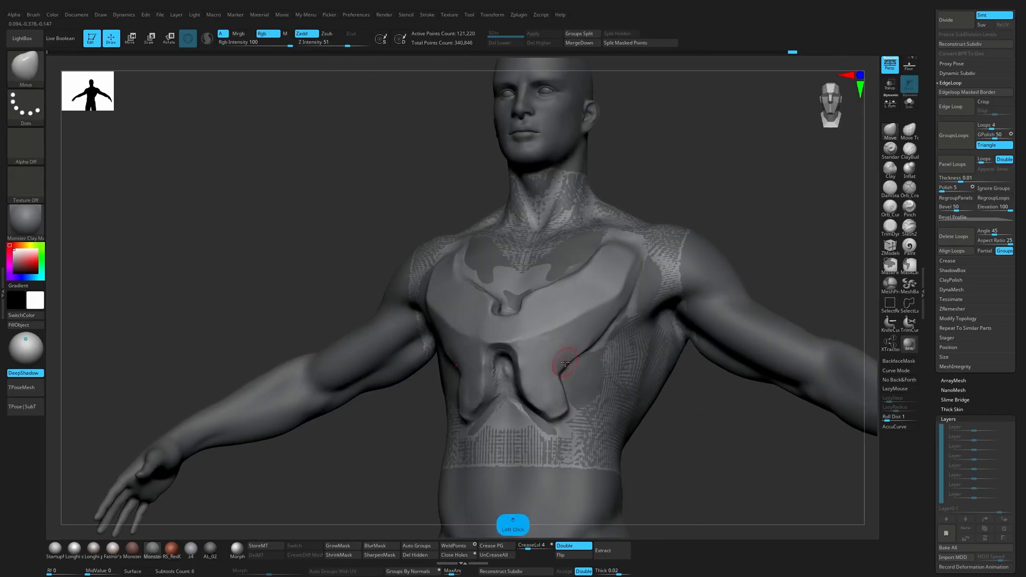
mouse_move(675, 420)
left_mouse_down()
mouse_move(632, 414)
mouse_move(652, 404)
left_mouse_up()
left_click_drag(652, 404, 671, 384, "alt")
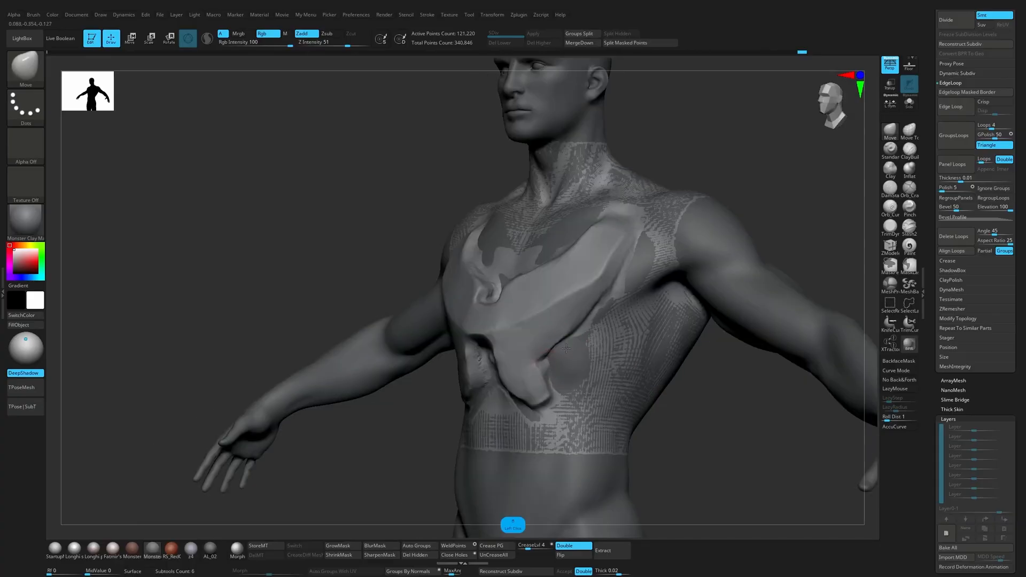
Step: Isolate the torso in Solo mode and mask a filled, roughly rectangular panel on the ribs beside the lower prong
key("ctrl+3")
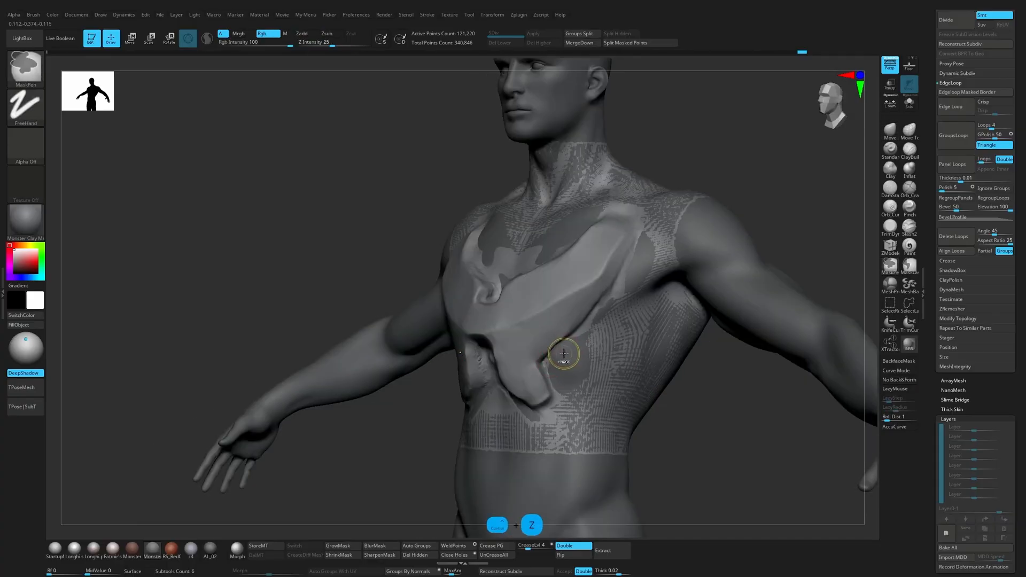
left_click(909, 101)
left_click_drag(557, 363, 554, 373, "ctrl")
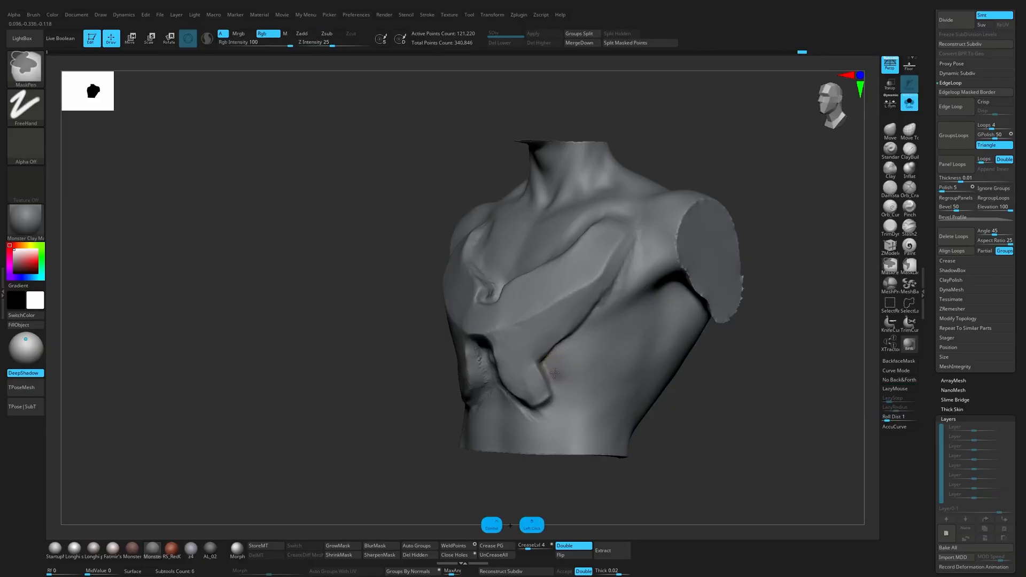
key("s")
right_click_drag(550, 363, 556, 386, "ctrl")
key("s")
mouse_move(567, 389)
left_mouse_down("alt")
mouse_move(552, 360)
mouse_move(589, 330)
mouse_move(587, 339)
left_mouse_up("alt")
key("ctrl+z")
key("s")
mouse_move(557, 357)
left_mouse_down("ctrl")
mouse_move(613, 313)
mouse_move(638, 336)
left_mouse_up("ctrl")
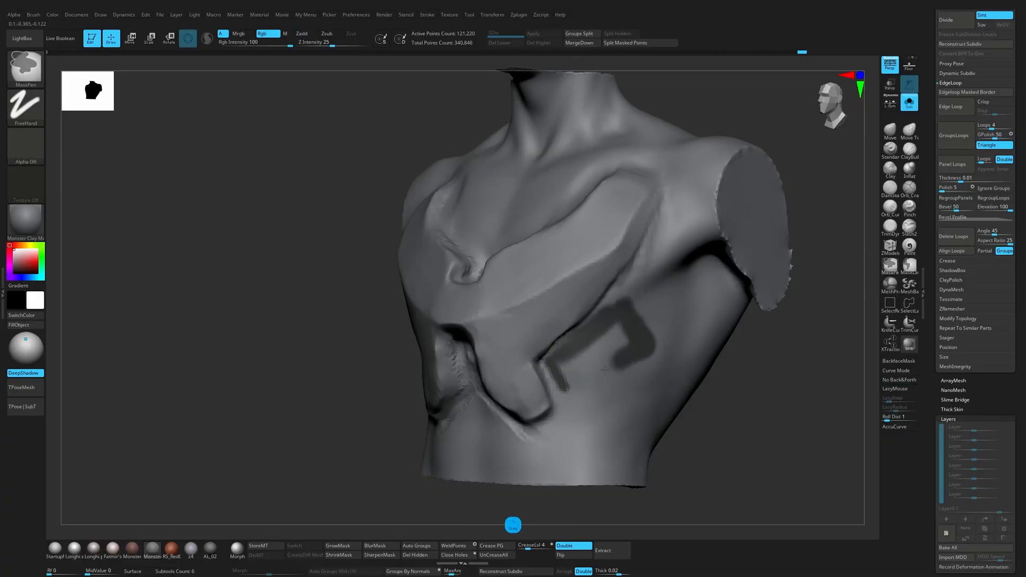
mouse_move(605, 369)
left_mouse_down("ctrl")
mouse_move(557, 387)
mouse_move(613, 332)
left_mouse_up("ctrl")
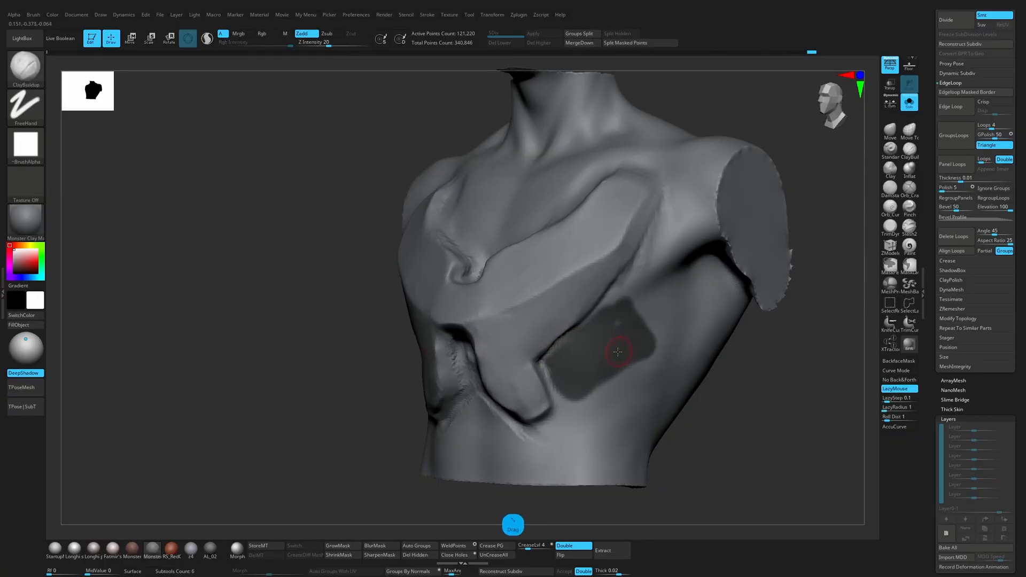
Step: Extend the rib panel mask down the prong's outer edge and under its tip, trimming the inner end to a clean angle
mouse_move(747, 394)
left_mouse_down()
mouse_move(724, 414)
mouse_move(695, 392)
left_mouse_up()
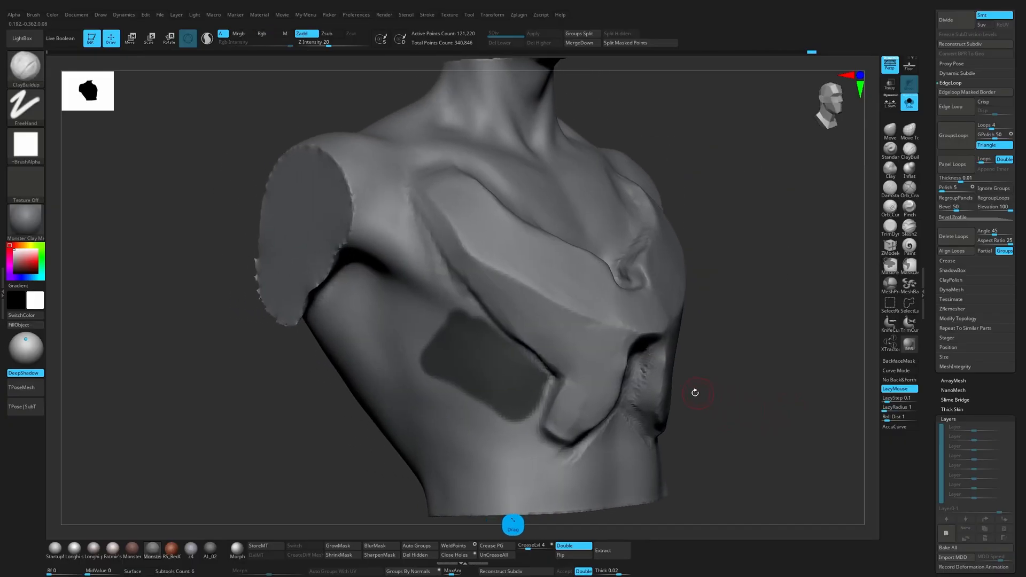
key("ctrl")
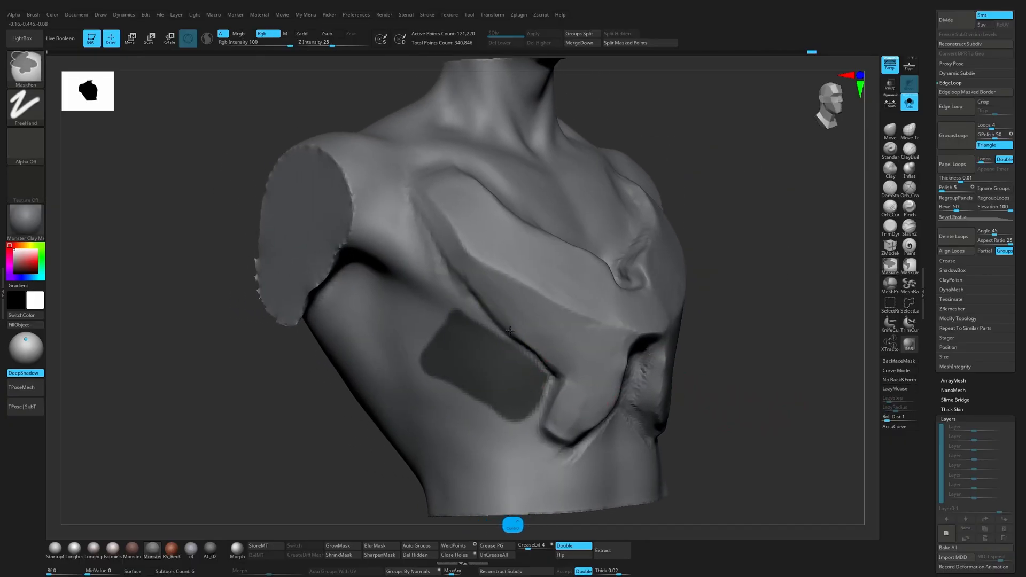
left_click_drag(521, 424, 534, 391, "ctrl")
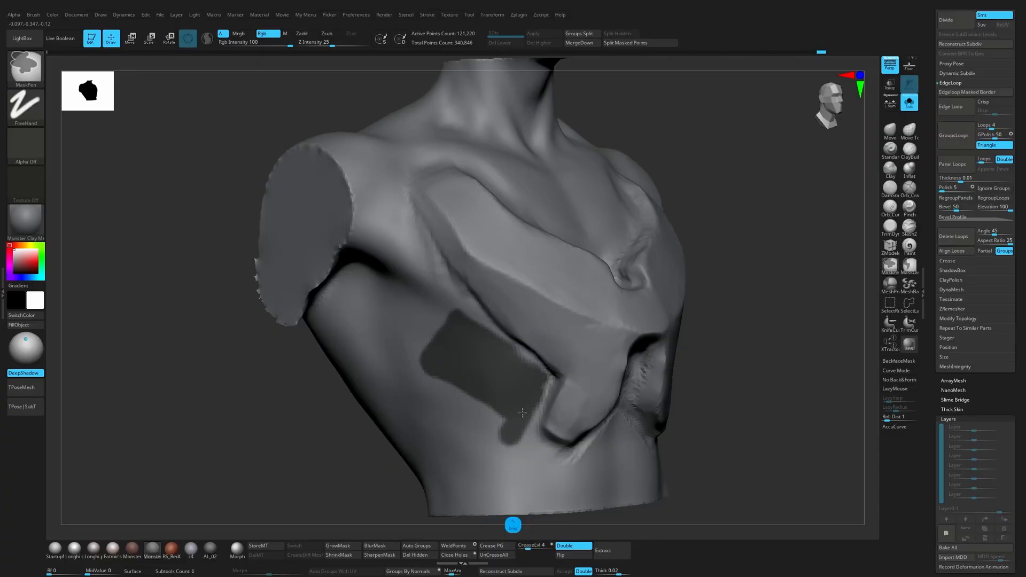
left_click_drag(530, 452, 557, 469, "ctrl")
left_click_drag(701, 454, 631, 459)
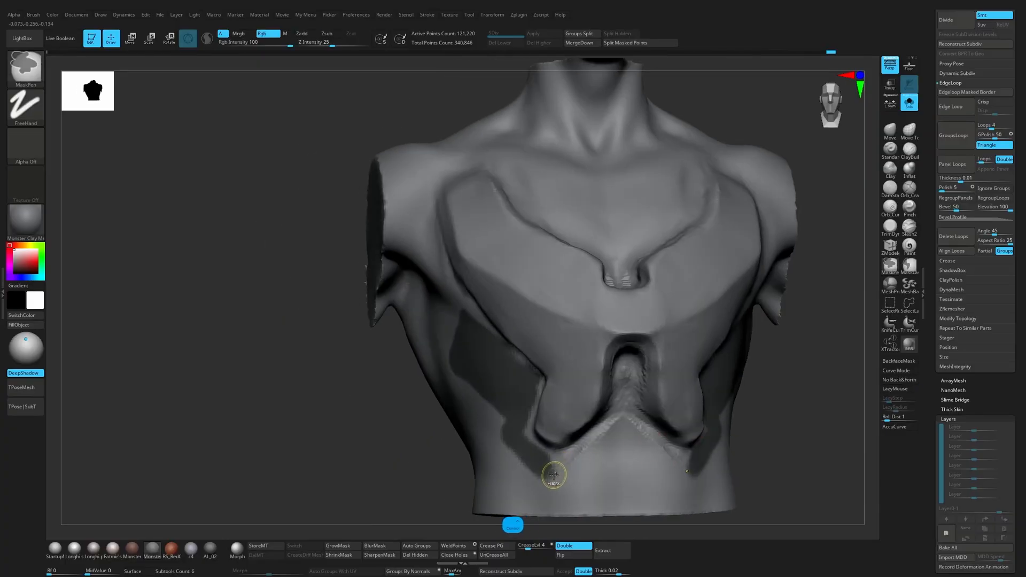
mouse_move(553, 468)
left_mouse_down("ctrl")
mouse_move(597, 450)
mouse_move(601, 463)
mouse_move(561, 487)
left_mouse_up("ctrl")
key("s")
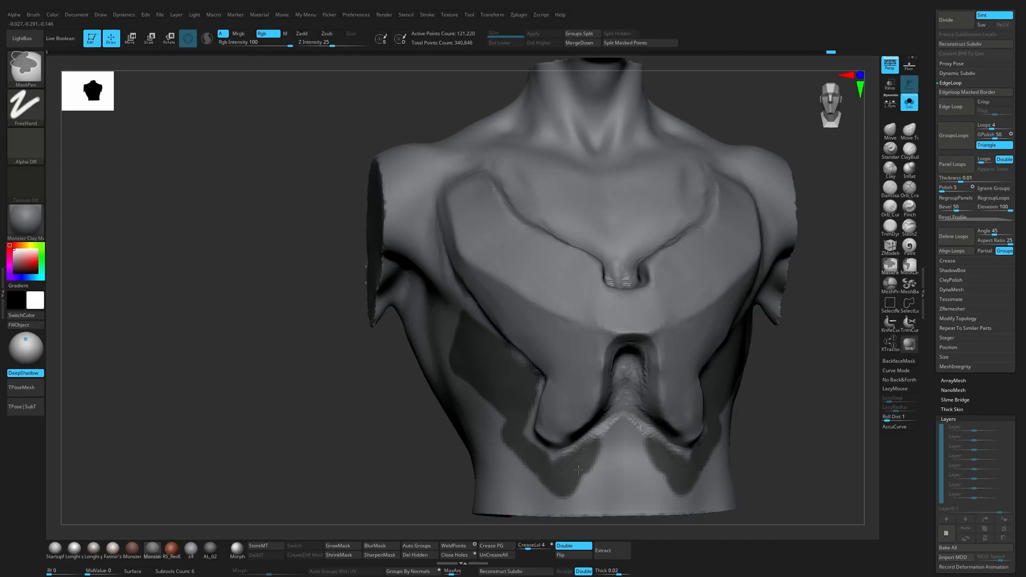
left_click_drag(602, 443, 601, 437, "ctrl+alt")
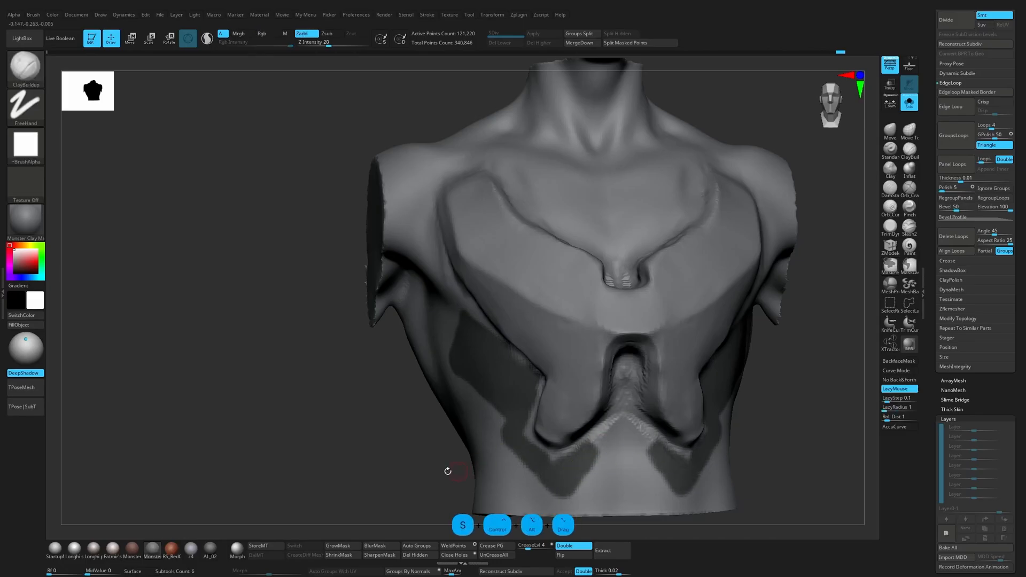
Step: Widen the rib panel mask toward the back and waist, fill the gap and clean up its corners
left_click_drag(449, 469, 715, 367)
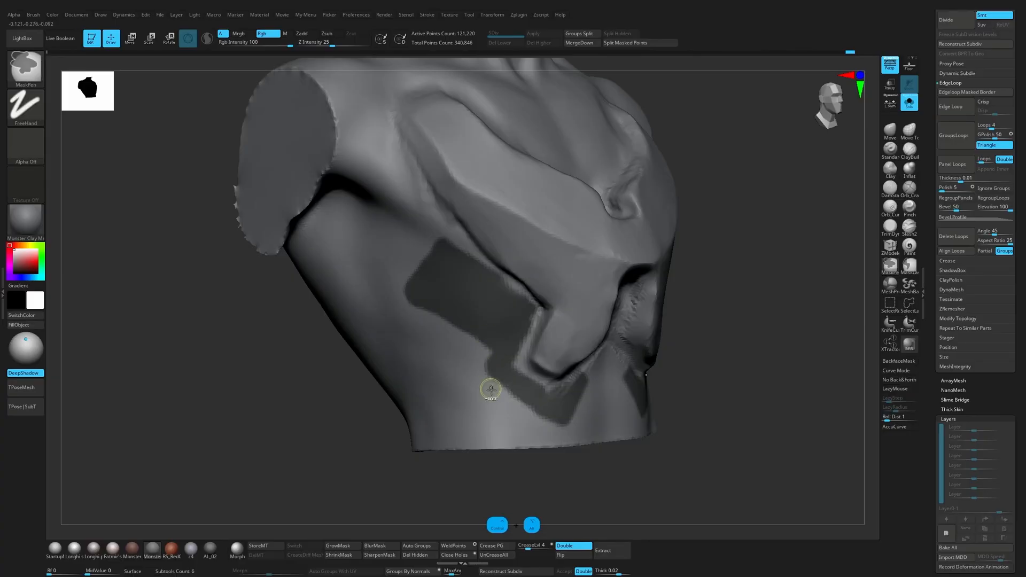
mouse_move(492, 370)
left_mouse_down("ctrl+alt")
mouse_move(424, 325)
mouse_move(473, 342)
mouse_move(422, 339)
mouse_move(506, 388)
mouse_move(536, 380)
mouse_move(495, 379)
mouse_move(480, 348)
left_mouse_up("ctrl+alt")
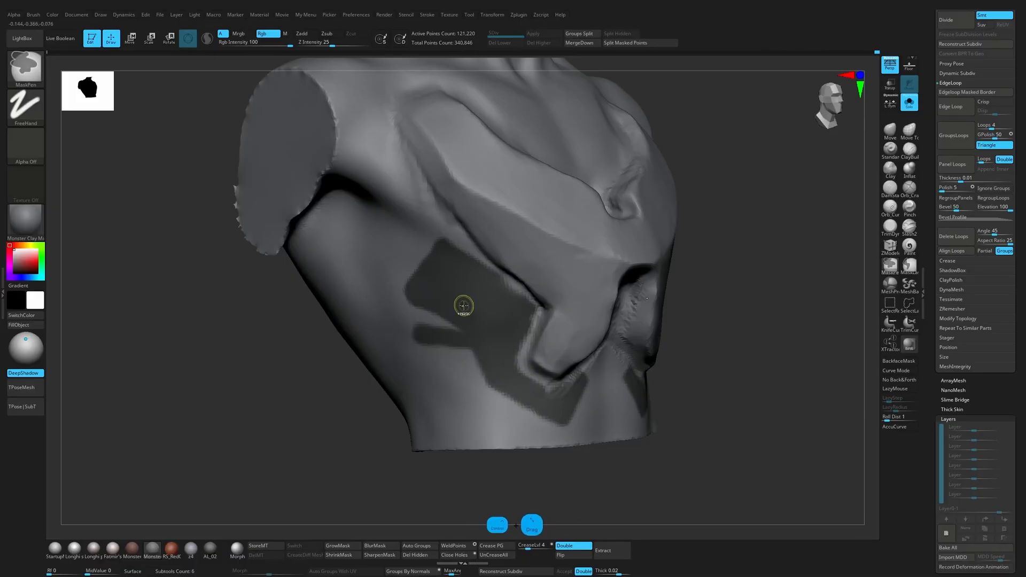
mouse_move(420, 323)
left_mouse_down("ctrl")
mouse_move(434, 326)
mouse_move(447, 299)
left_mouse_up("ctrl")
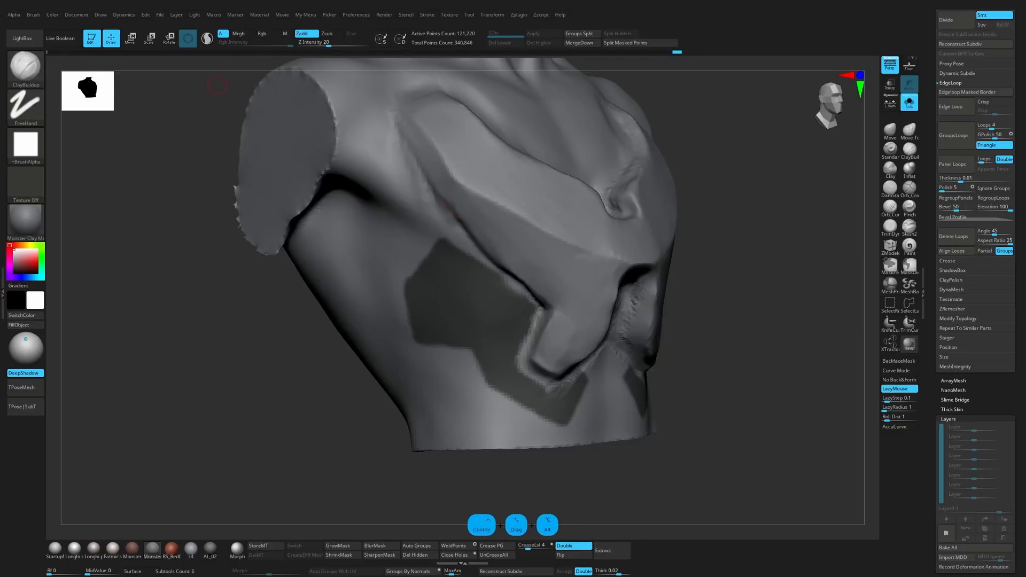
key("ctrl+alt")
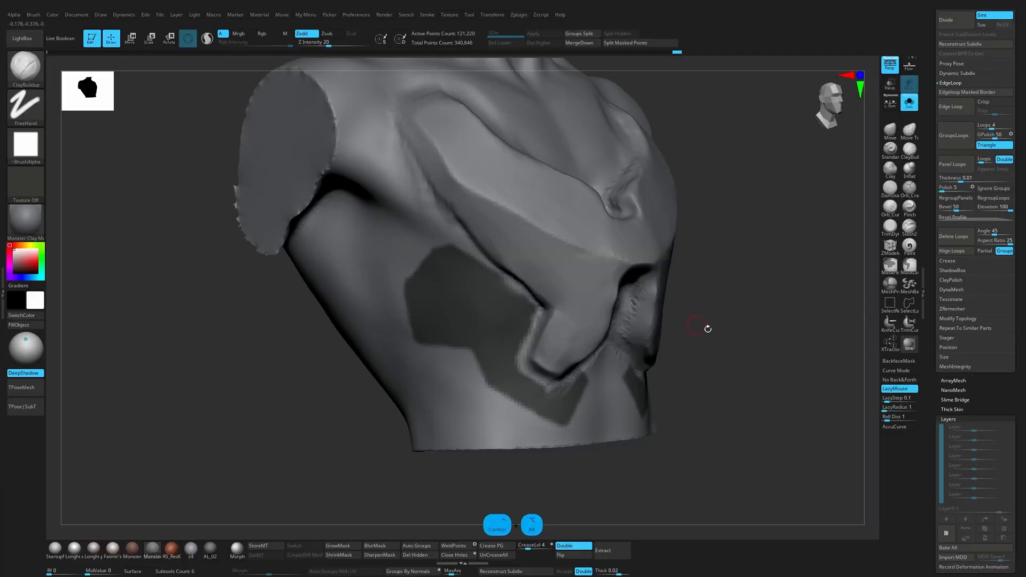
left_click(610, 412, "ctrl")
key("1")
key("ctrl+z")
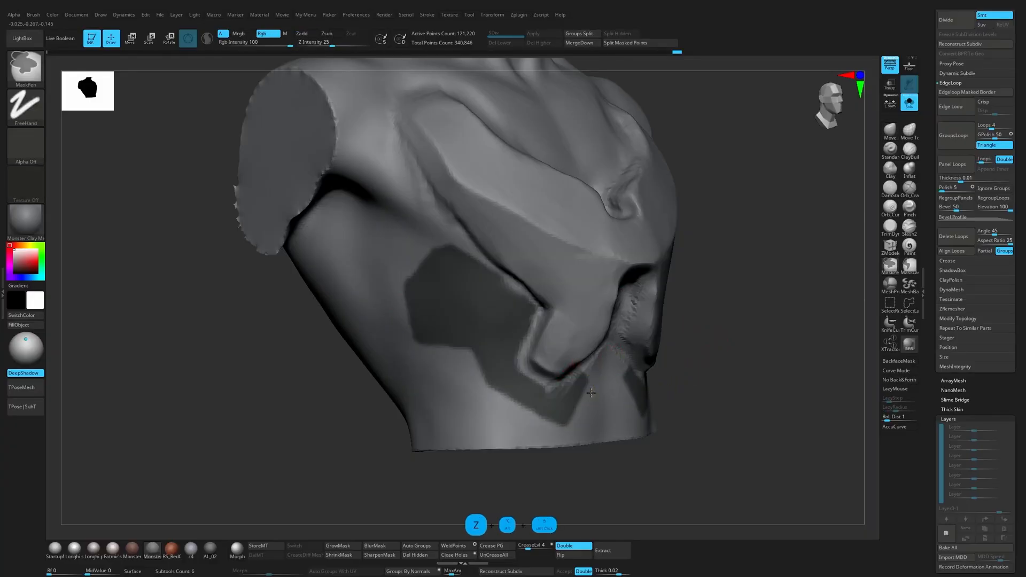
Step: Invert the mask and pull the side panels outward from the torso with a large Move brush
left_click(374, 429, "ctrl")
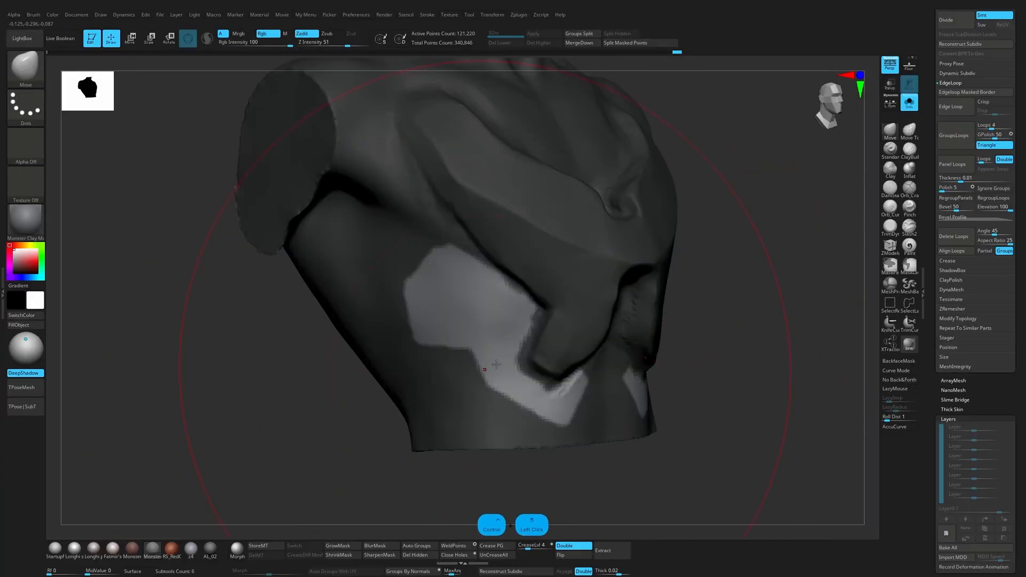
left_click_drag(502, 354, 511, 341)
right_click_drag(600, 320, 559, 302)
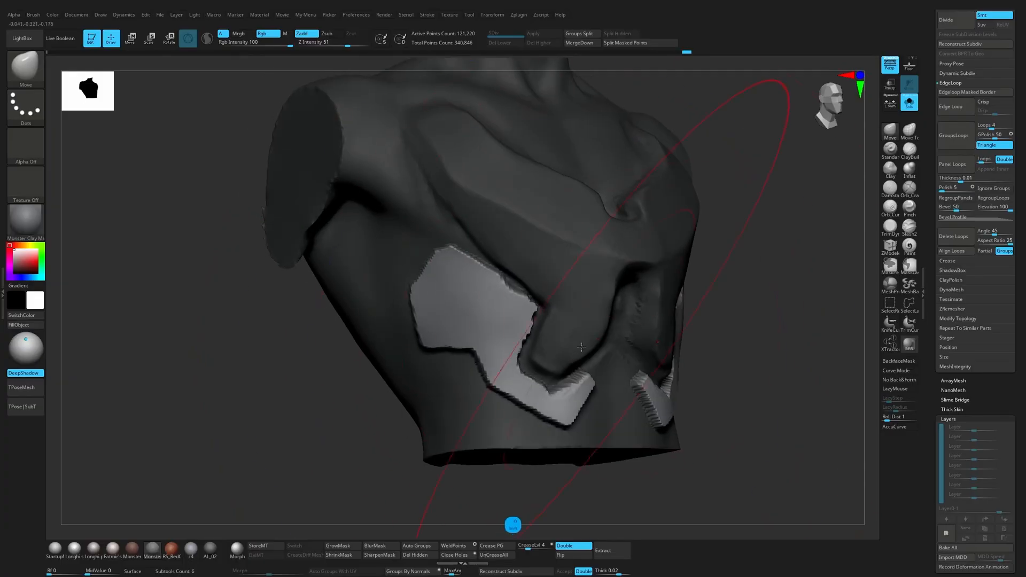
left_click_drag(516, 374, 561, 369, "shift")
key("ctrl+z")
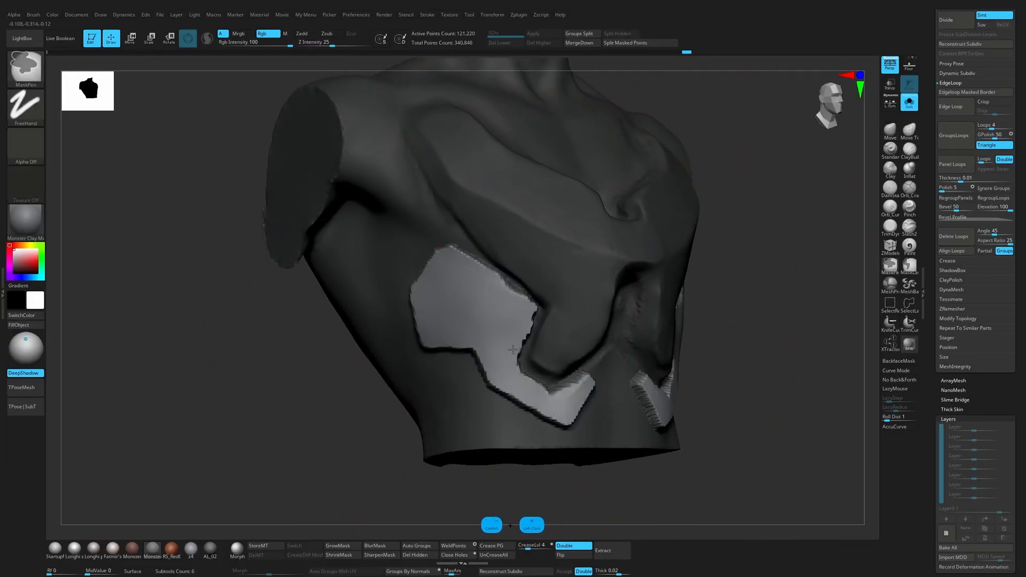
key("ctrl+z")
key("ctrl+z")
Step: Adjust the raised panel's inner edge next to the prong with a small Move brush, resizing it as needed
key("s")
left_click_drag(532, 321, 527, 322)
left_click_drag(522, 338, 534, 327)
key("s")
left_click_drag(541, 323, 537, 321)
key("s")
left_click_drag(541, 319, 529, 320)
left_click_drag(533, 322, 530, 327)
key("s")
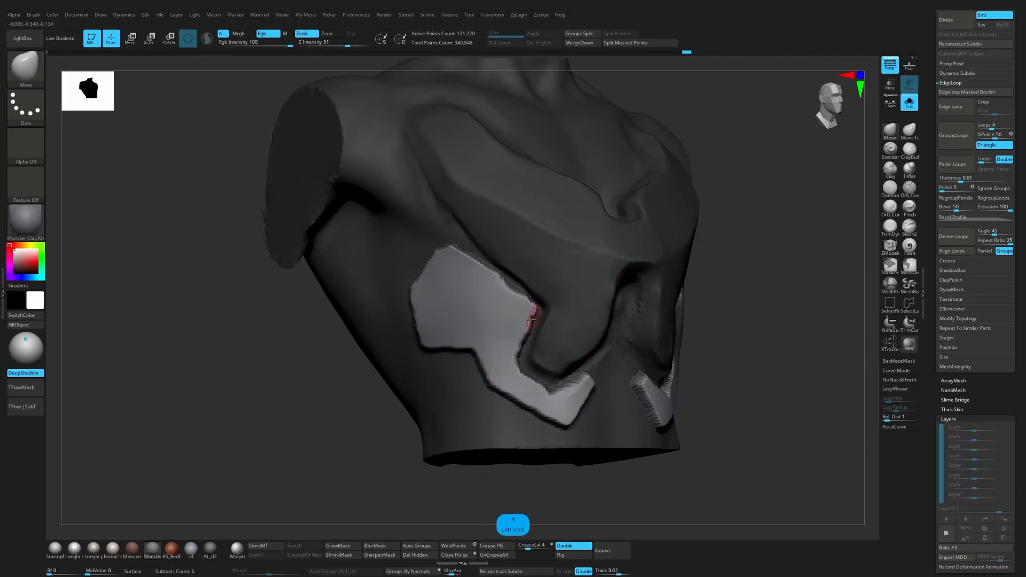
Step: Clear the mask and re-DynaMesh the torso with the raised side panels
left_click(777, 336, "ctrl")
left_click_drag(776, 337, 680, 347)
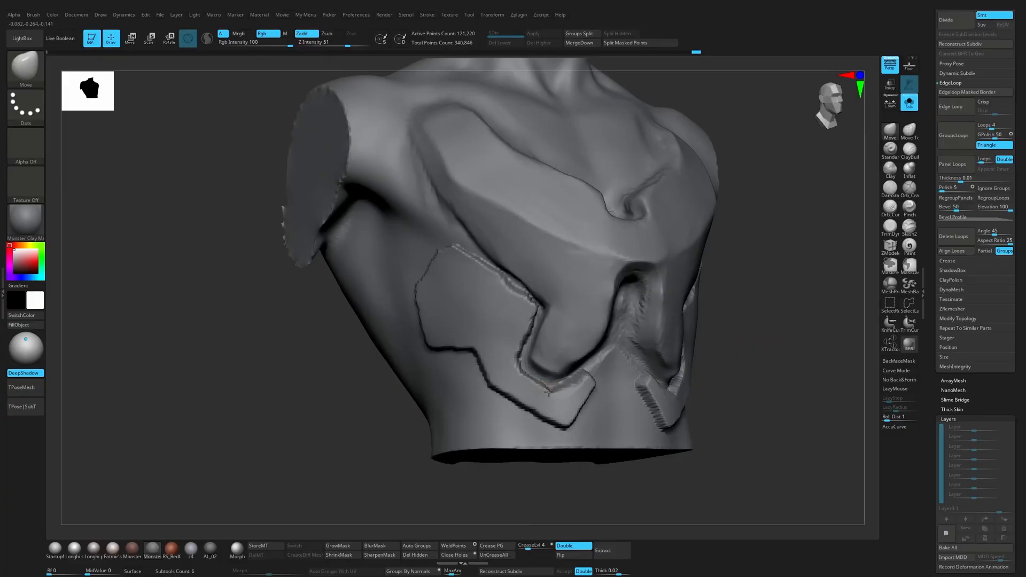
left_click_drag(769, 348, 716, 339)
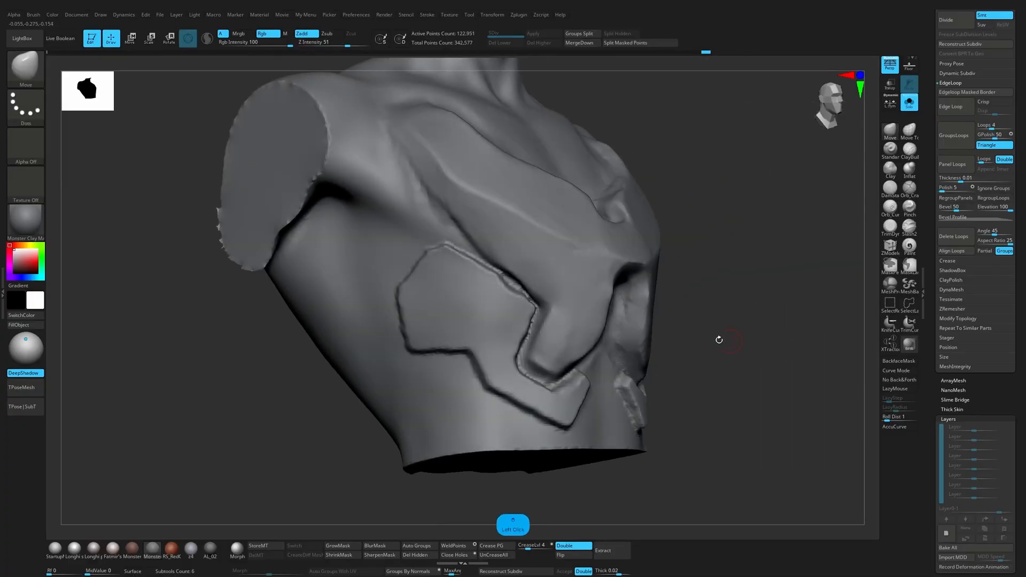
Step: Nudge the chest plate's lower centre with a resized Move brush and try a mask stroke along its bottom edge
key("s")
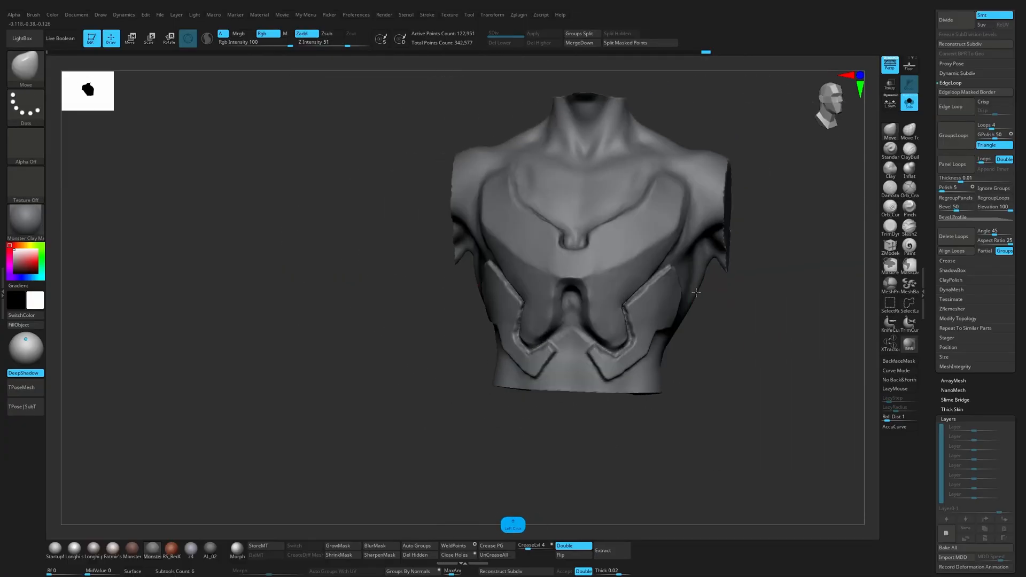
mouse_move(735, 319)
left_mouse_down("alt")
mouse_move(697, 371)
mouse_move(711, 351)
mouse_move(681, 354)
left_mouse_up("alt")
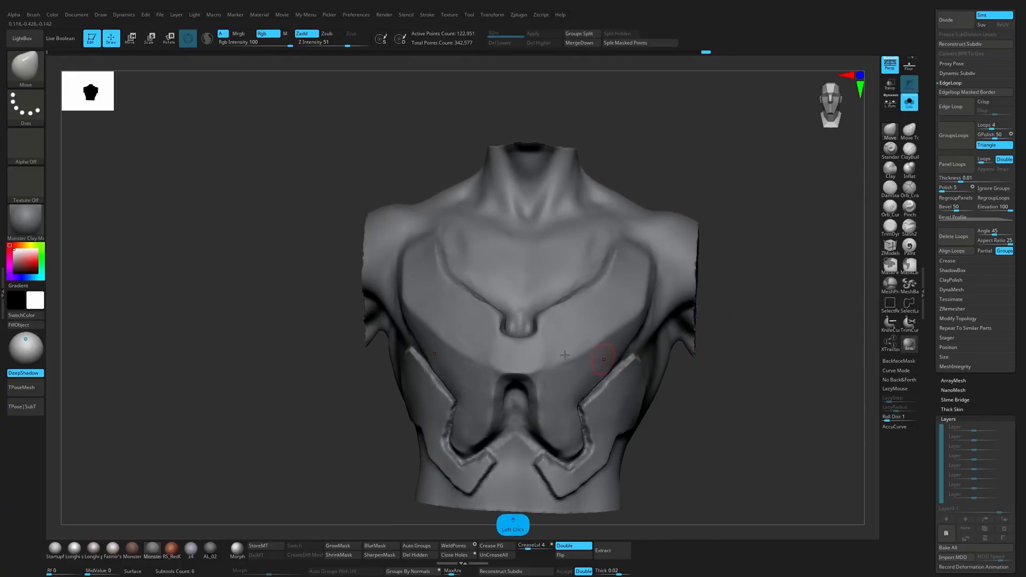
key("s")
left_click(529, 351)
left_click_drag(723, 383, 567, 349)
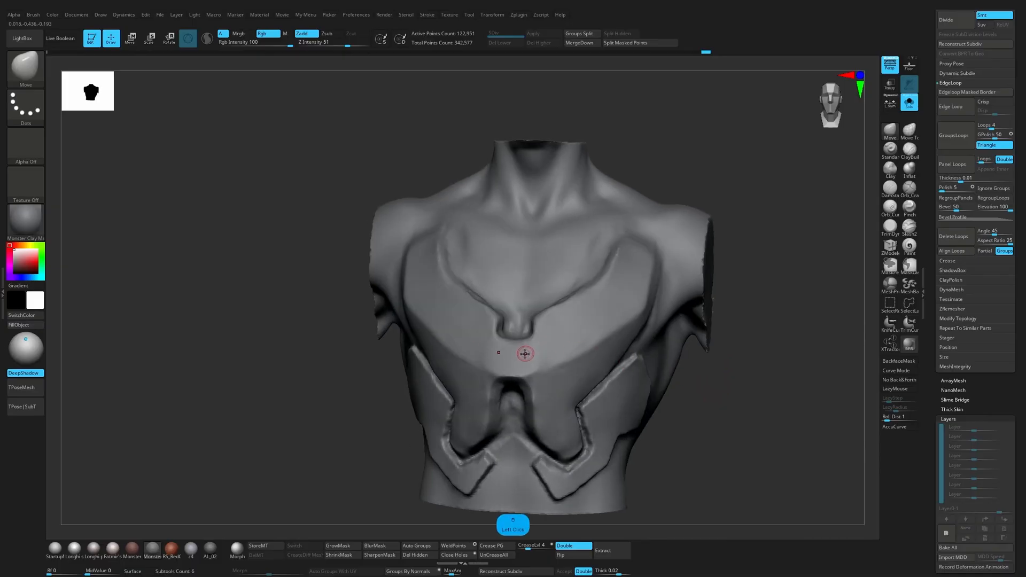
key("ctrl")
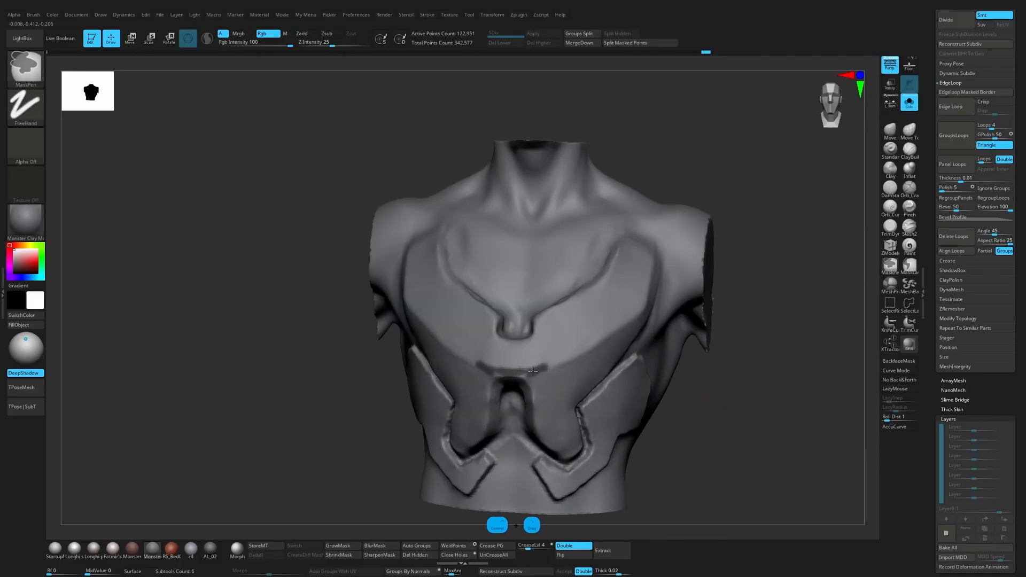
mouse_move(605, 357)
left_mouse_down()
mouse_move(767, 387)
mouse_move(797, 412)
mouse_move(786, 417)
mouse_move(774, 396)
mouse_move(749, 409)
mouse_move(742, 437)
mouse_move(749, 414)
left_mouse_up()
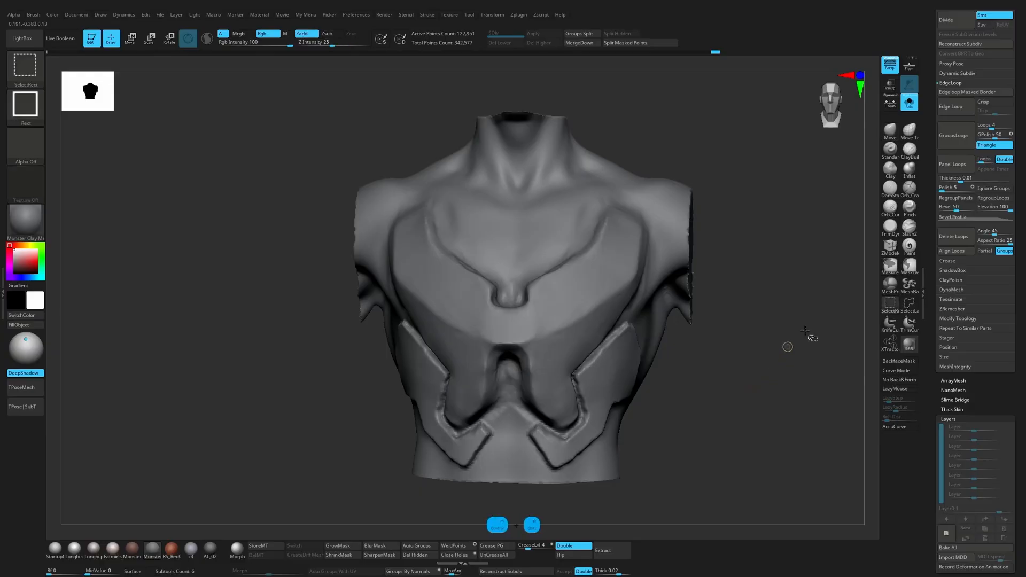
Step: Duplicate the torso subtool and isolate the copy in Solo mode
key("ctrl+shift+d")
left_click(909, 101)
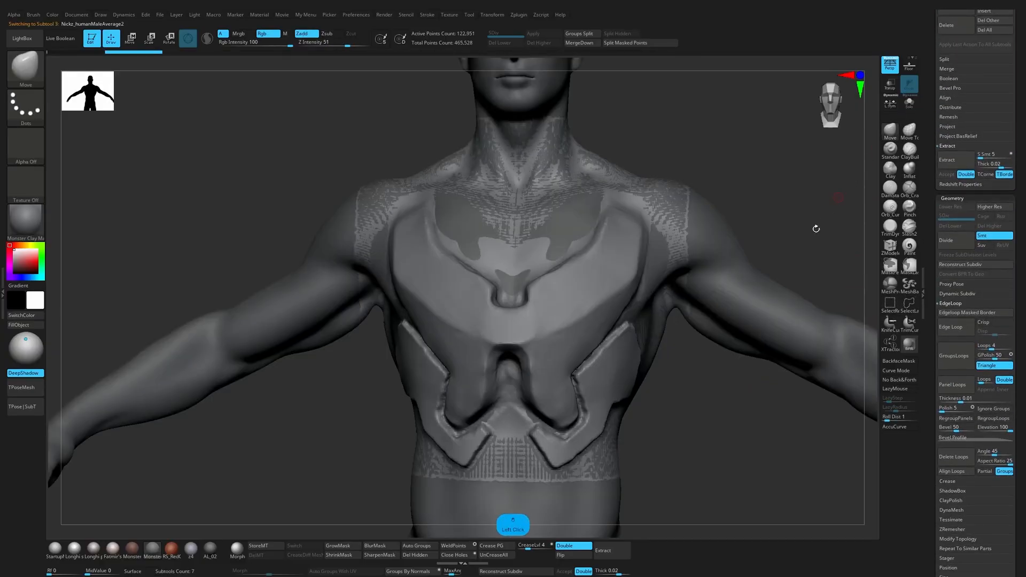
left_click(909, 101)
left_click_drag(937, 193, 933, 306)
mouse_move(727, 340)
left_mouse_down()
mouse_move(709, 334)
mouse_move(848, 371)
left_mouse_up()
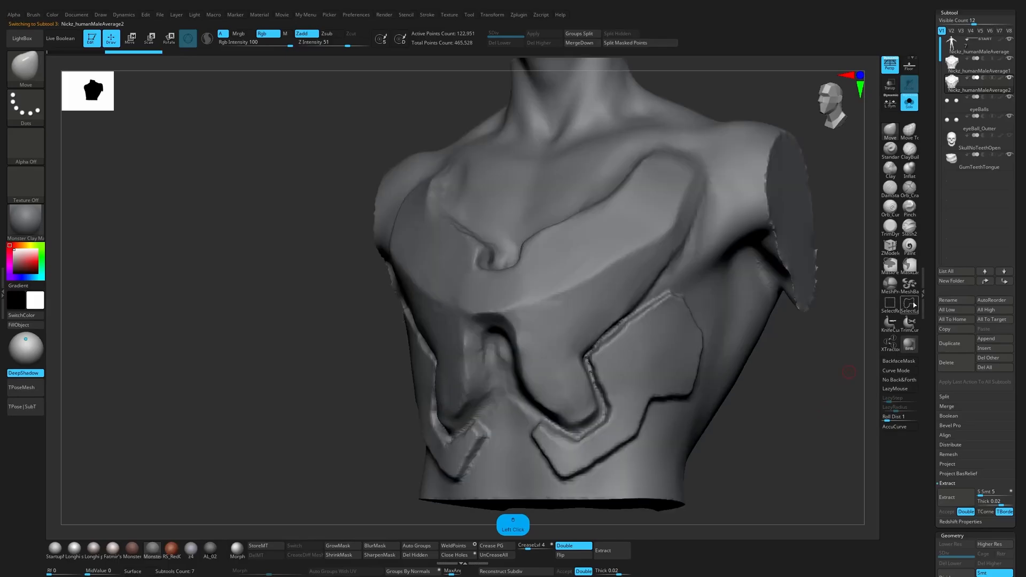
Step: Hide the waist, side panels and arm areas of the duplicate with the SelectLasso brush, following the chest plate's outline
left_click(909, 303)
left_click_drag(775, 432, 762, 398)
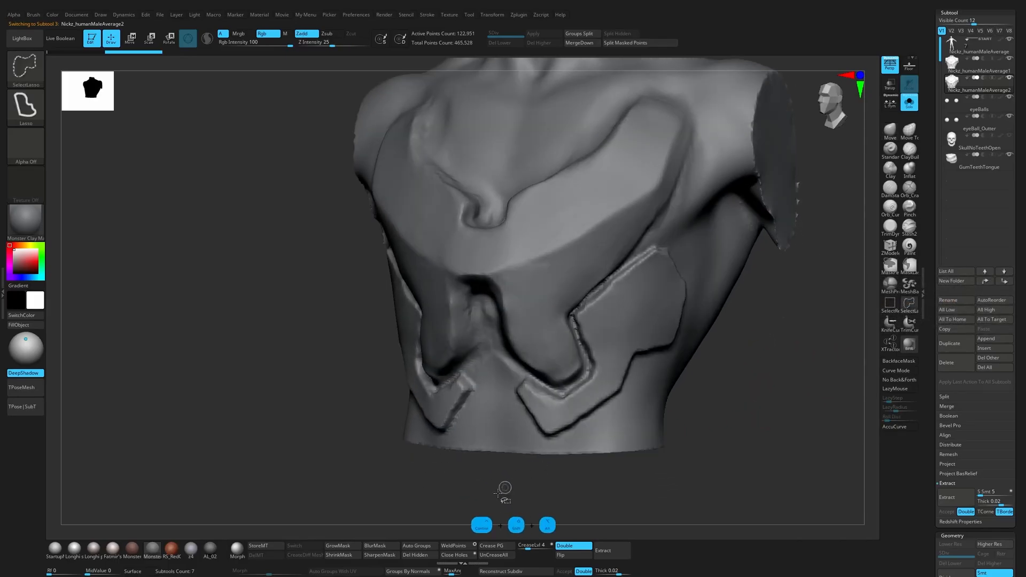
mouse_move(490, 494)
left_mouse_down("ctrl+alt+shift")
mouse_move(499, 373)
mouse_move(570, 400)
mouse_move(586, 465)
mouse_move(572, 468)
mouse_move(542, 428)
mouse_move(600, 377)
mouse_move(855, 496)
left_mouse_up("ctrl+alt+shift")
mouse_move(807, 455)
left_mouse_down()
mouse_move(600, 389)
mouse_move(577, 295)
mouse_move(813, 393)
left_mouse_up()
mouse_move(719, 383)
left_mouse_down()
mouse_move(574, 384)
mouse_move(594, 335)
left_mouse_up()
mouse_move(635, 276)
left_mouse_down("ctrl+alt+shift")
mouse_move(863, 179)
mouse_move(834, 375)
left_mouse_up("ctrl+alt+shift")
left_click_drag(663, 406, 729, 405)
mouse_move(572, 426)
left_mouse_down("alt")
mouse_move(662, 392)
mouse_move(620, 395)
left_mouse_up("alt")
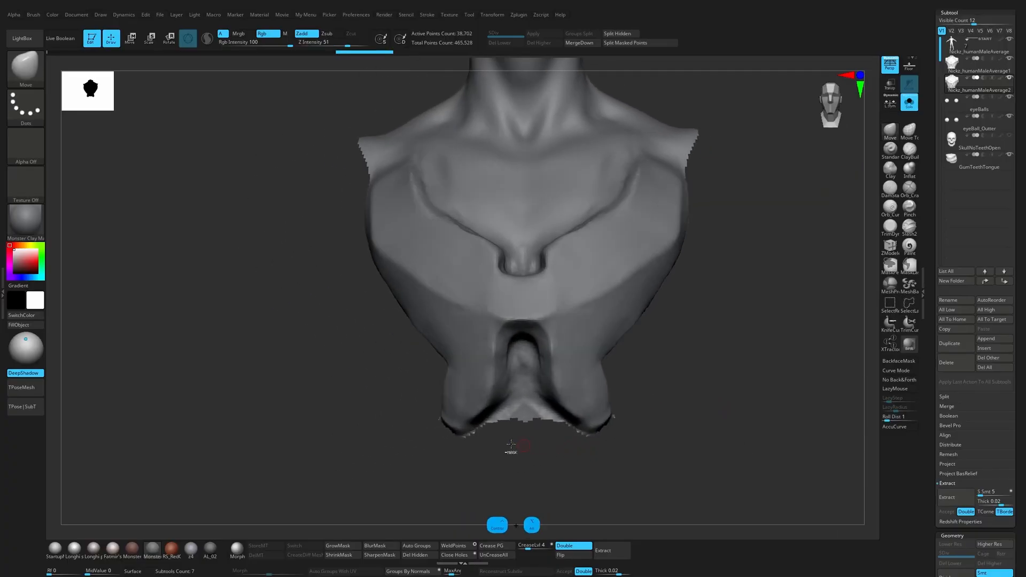
Step: Lasso-hide the leftover surface between the two lower prongs of the chest plate
left_click_drag(464, 440, 566, 452)
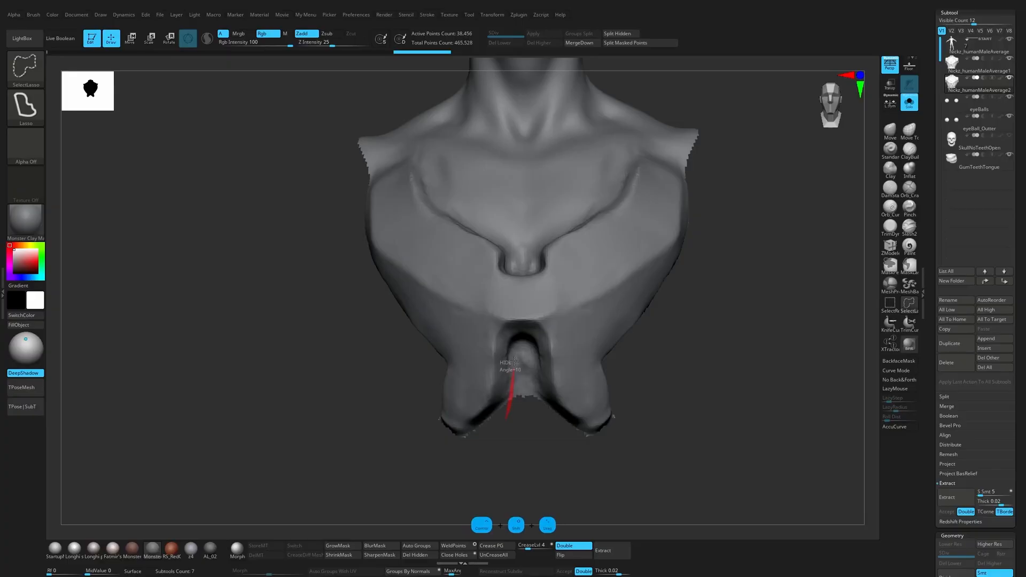
mouse_move(536, 350)
left_mouse_down("ctrl+alt+shift")
mouse_move(516, 395)
mouse_move(491, 412)
mouse_move(552, 452)
left_mouse_up("ctrl+alt+shift")
mouse_move(679, 438)
left_mouse_down("alt")
mouse_move(683, 380)
mouse_move(675, 393)
left_mouse_up("alt")
Step: Lasso-hide the neck, shoulders and the area inside the chest plate's neckline
left_click_drag(674, 393, 661, 466, "alt")
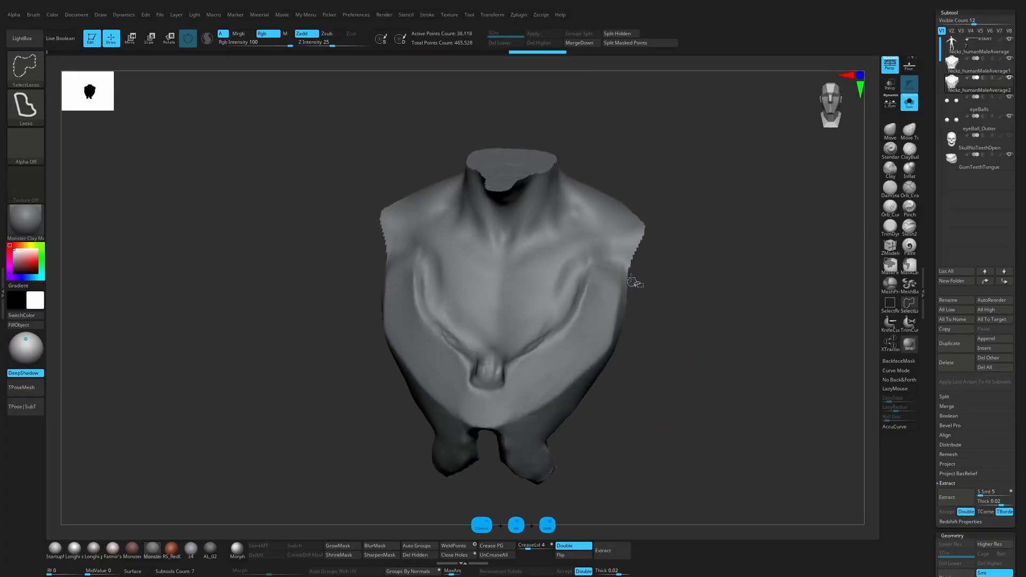
mouse_move(569, 261)
left_mouse_down("ctrl+alt+shift")
mouse_move(502, 160)
mouse_move(567, 277)
left_mouse_up("ctrl+alt+shift")
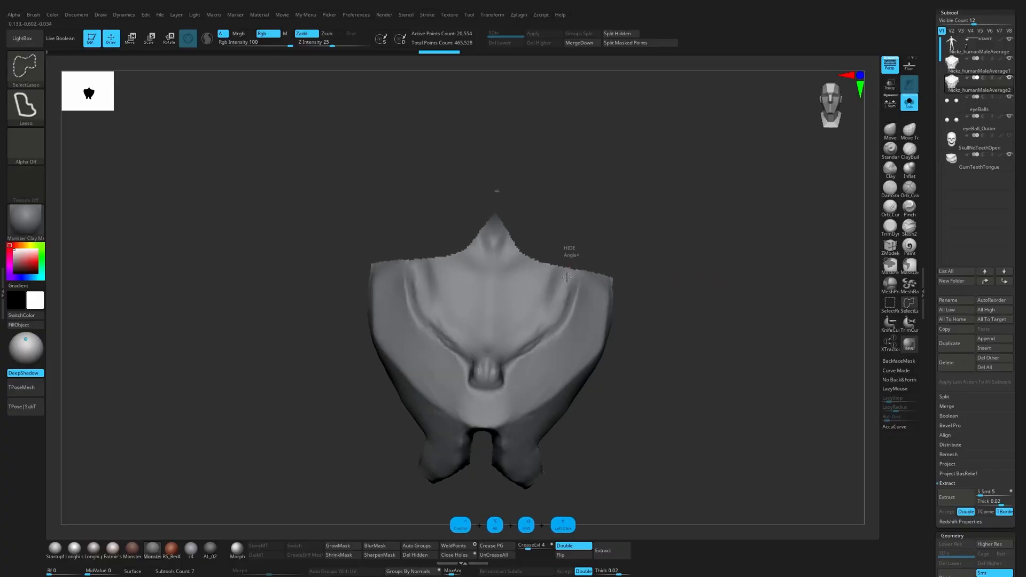
mouse_move(540, 336)
left_mouse_down("ctrl+alt+shift")
mouse_move(491, 363)
mouse_move(598, 214)
left_mouse_up("ctrl+alt+shift")
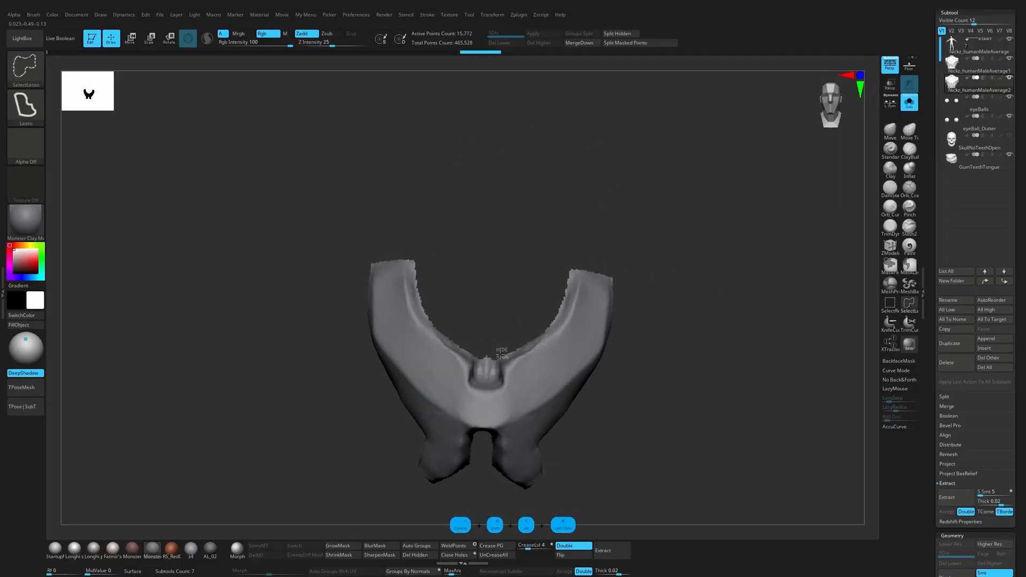
Step: Lasso-hide the small bump inside the neckline's central notch and clean up the notch edges
left_click_drag(489, 381, 488, 312, "ctrl+alt+shift")
left_click_drag(619, 371, 614, 373)
mouse_move(477, 368)
left_mouse_down("ctrl+alt+shift")
mouse_move(486, 357)
mouse_move(489, 374)
left_mouse_up("ctrl+alt+shift")
mouse_move(599, 376)
left_mouse_down()
mouse_move(600, 387)
mouse_move(627, 352)
left_mouse_up()
left_click_drag(513, 352, 532, 326, "ctrl+alt+shift")
left_click_drag(500, 356, 501, 357, "ctrl+alt+shift")
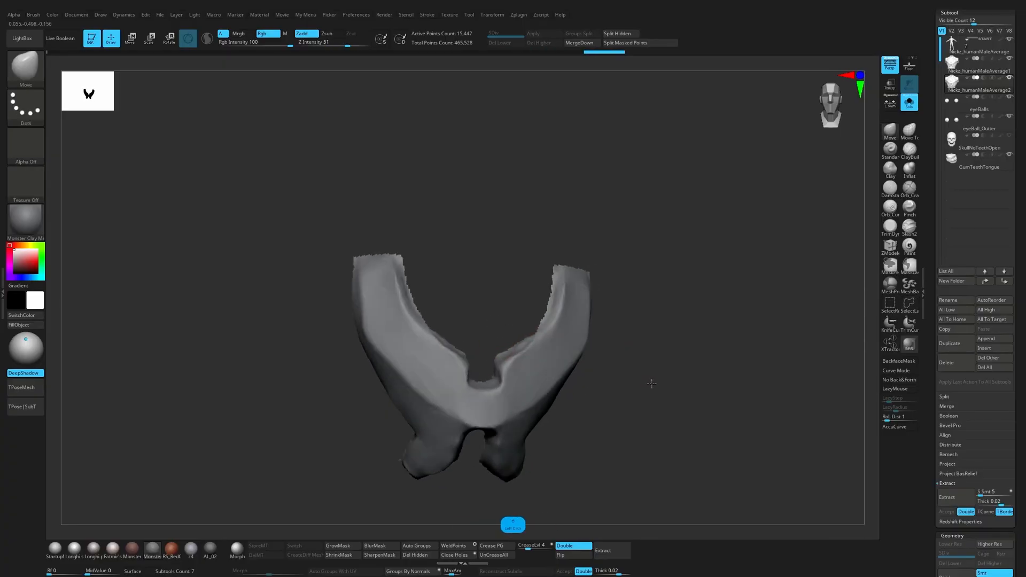
Step: Trim the ragged tips and edges of the lower prongs with lasso hiding, undoing an unwanted cut
mouse_move(648, 383)
left_mouse_down()
mouse_move(662, 385)
mouse_move(639, 394)
mouse_move(658, 374)
mouse_move(647, 353)
mouse_move(668, 348)
mouse_move(673, 358)
mouse_move(667, 373)
mouse_move(639, 375)
mouse_move(659, 358)
left_mouse_up()
left_click_drag(511, 468, 528, 470)
mouse_move(478, 464)
left_mouse_down("ctrl+alt+shift")
mouse_move(517, 464)
mouse_move(484, 450)
mouse_move(517, 412)
mouse_move(507, 428)
mouse_move(505, 388)
mouse_move(521, 351)
mouse_move(528, 416)
mouse_move(513, 440)
left_mouse_up("ctrl+alt+shift")
key("ctrl+z")
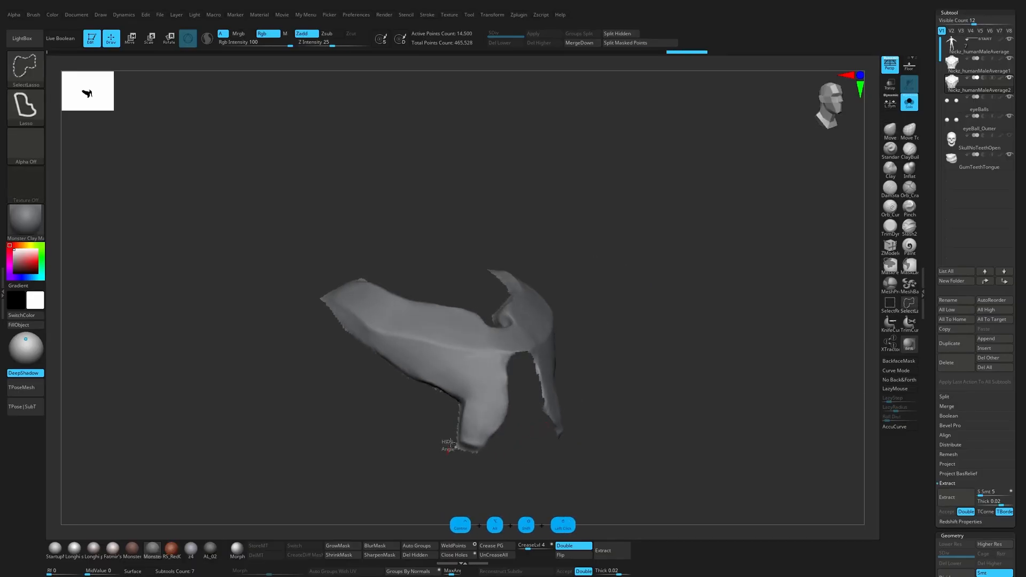
left_click_drag(448, 450, 495, 450, "ctrl+alt+shift")
mouse_move(580, 470)
left_mouse_down()
mouse_move(556, 477)
mouse_move(557, 454)
left_mouse_up()
mouse_move(569, 446)
left_mouse_down("ctrl+alt+shift")
mouse_move(628, 454)
mouse_move(598, 431)
mouse_move(580, 390)
left_mouse_up("ctrl+alt+shift")
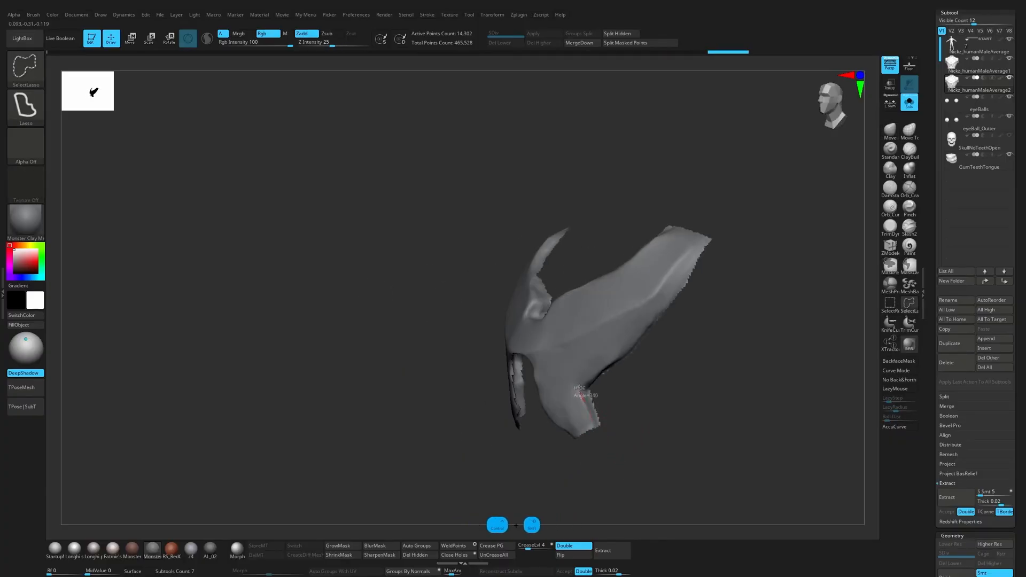
left_click_drag(668, 444, 669, 439, "ctrl+alt+shift")
mouse_move(668, 414)
left_mouse_down()
mouse_move(651, 374)
mouse_move(592, 369)
mouse_move(636, 323)
left_mouse_up()
Step: Lasso-hide the remaining rim along the inner neckline and around the central notch
left_click_drag(772, 343, 764, 351, "ctrl+alt+shift")
mouse_move(764, 353)
left_mouse_down()
mouse_move(729, 400)
mouse_move(721, 380)
mouse_move(665, 378)
mouse_move(646, 274)
mouse_move(589, 267)
left_mouse_up()
left_click_drag(588, 265, 607, 246, "ctrl+alt+shift")
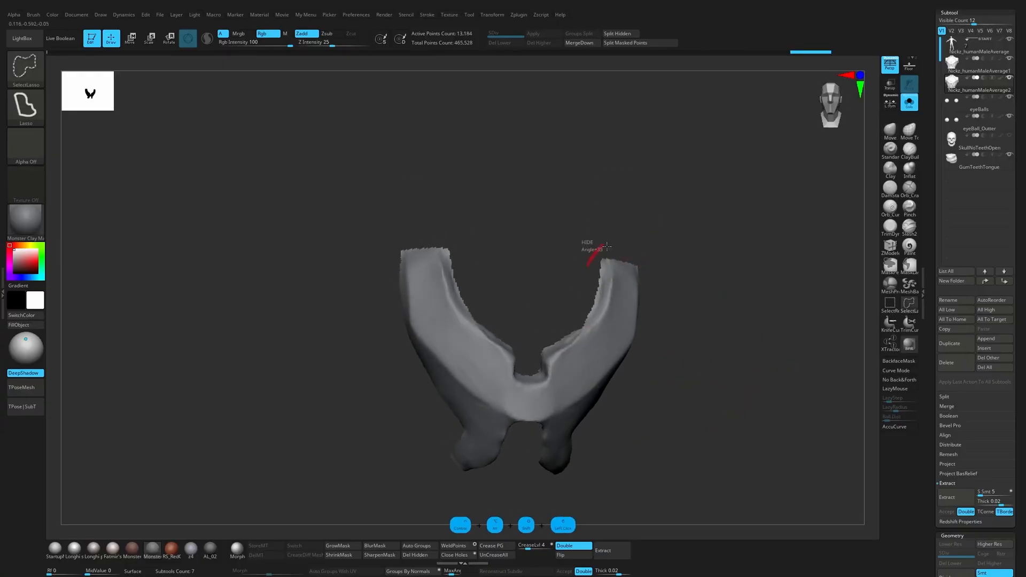
left_click_drag(545, 361, 530, 358, "ctrl+alt+shift")
mouse_move(539, 334)
left_mouse_down()
mouse_move(534, 378)
mouse_move(527, 369)
left_mouse_up()
Step: Smooth the jagged borders of the isolated chest plate with the Polish By Features deformation
mouse_move(693, 403)
left_mouse_down()
mouse_move(644, 400)
mouse_move(708, 412)
mouse_move(698, 419)
mouse_move(725, 434)
mouse_move(701, 428)
mouse_move(695, 435)
mouse_move(707, 443)
mouse_move(728, 378)
left_mouse_up()
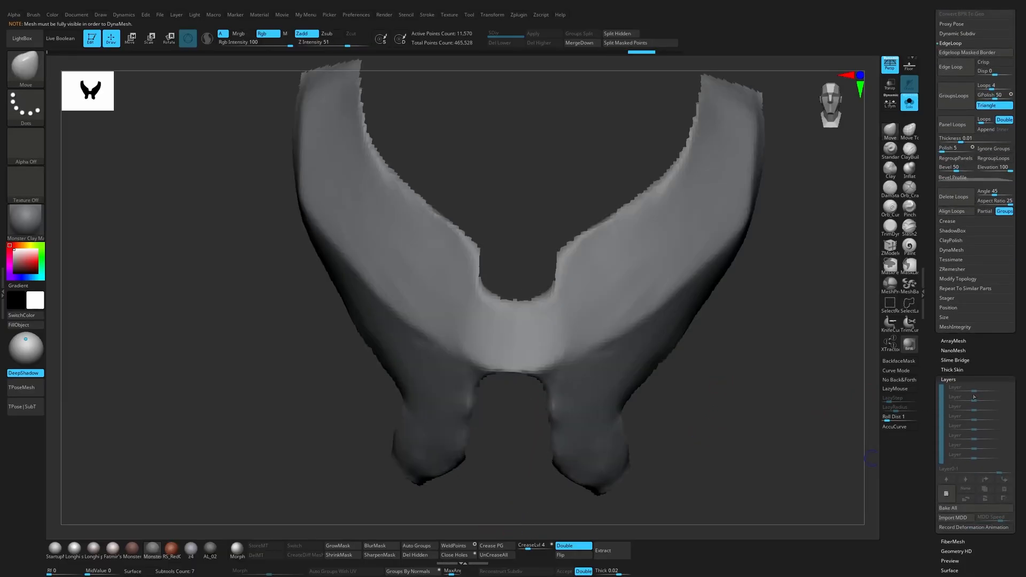
left_click(969, 378)
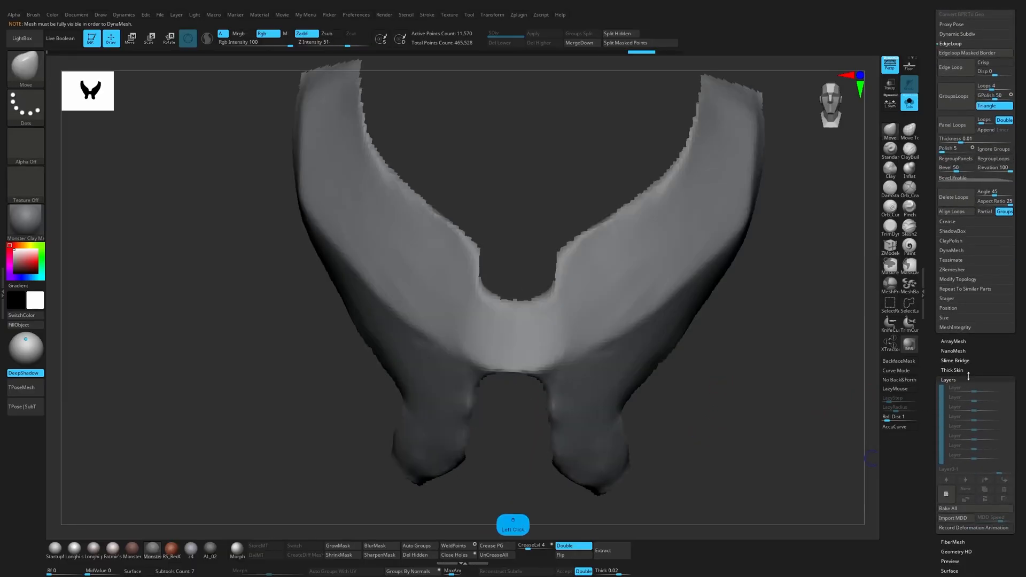
left_click(960, 427)
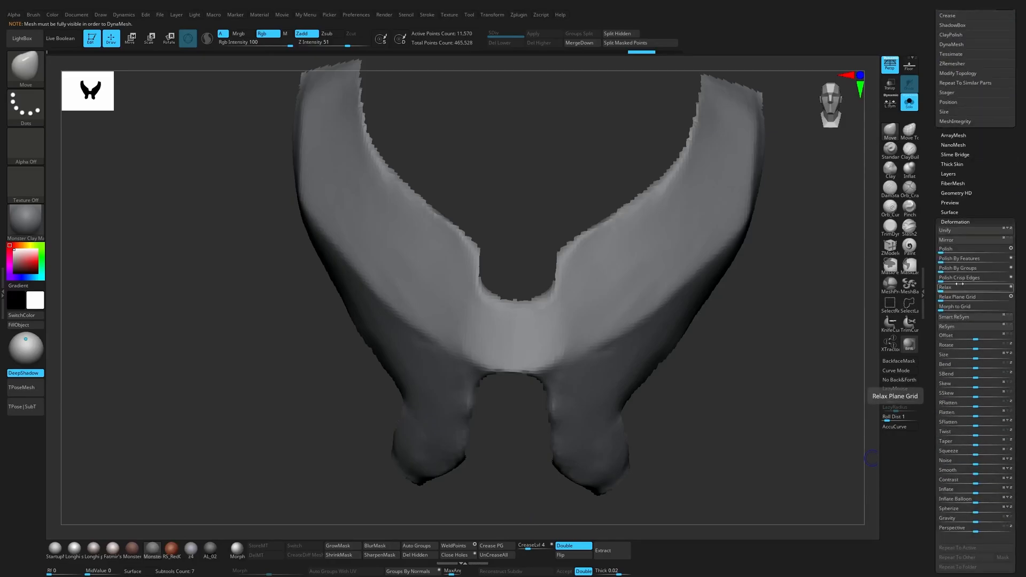
left_click(941, 259)
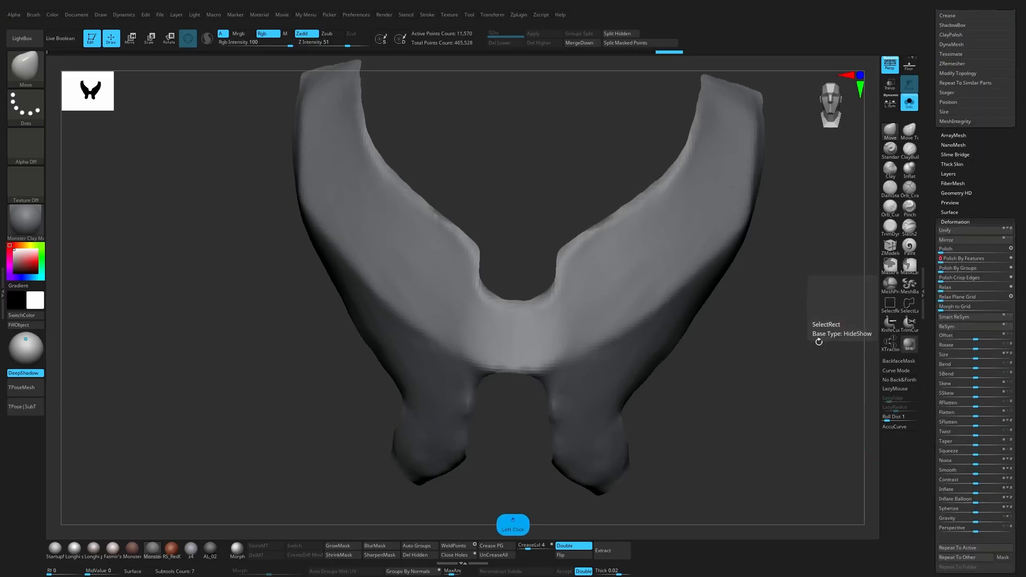
Step: Set the Move brush's Z Intensity to 22 and reshape the edges of the lower prongs, resizing the brush as needed
left_click_drag(747, 380, 582, 414)
key("s")
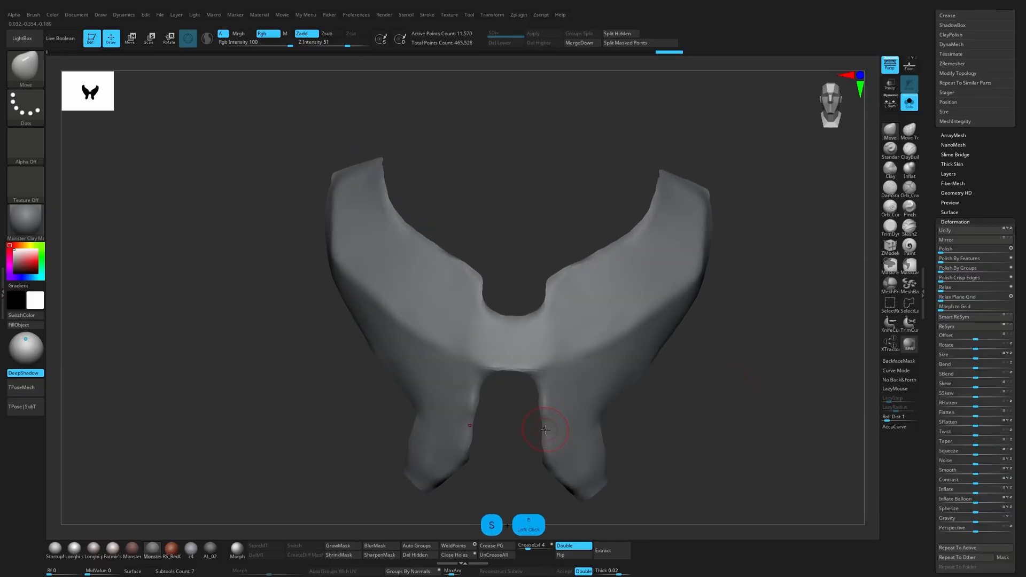
key("space")
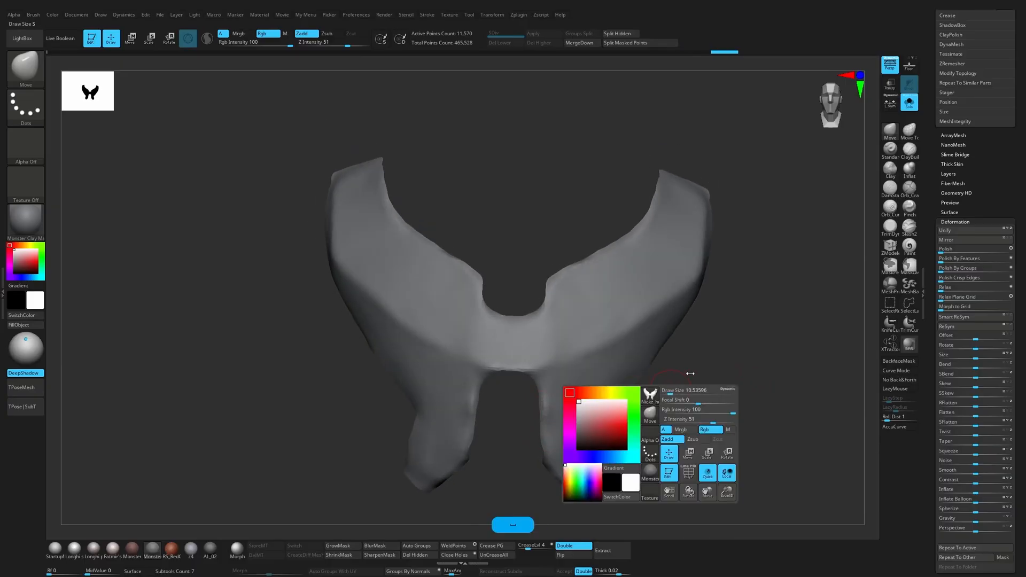
left_click(696, 421)
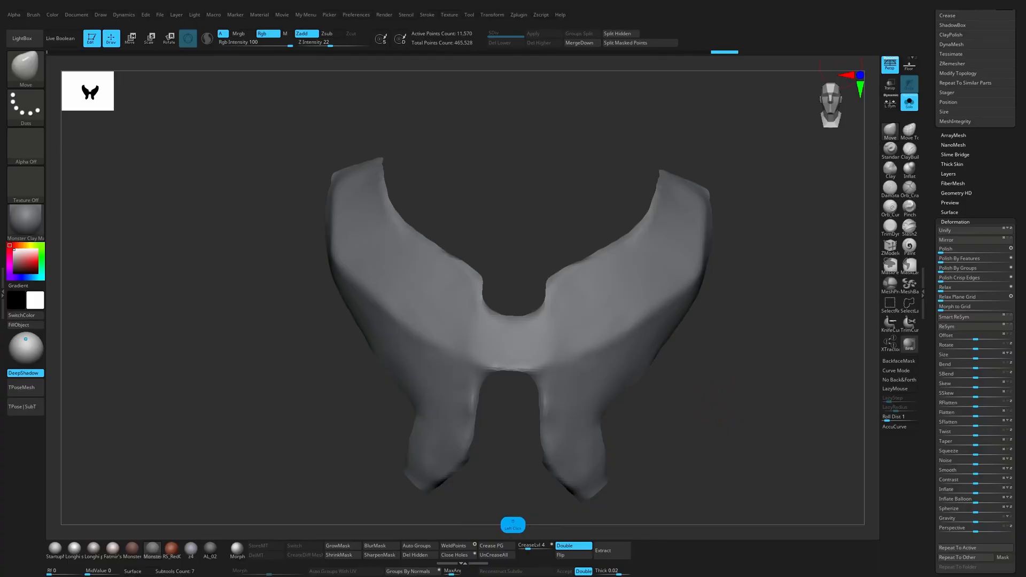
mouse_move(705, 412)
left_mouse_down()
mouse_move(636, 420)
mouse_move(708, 416)
left_mouse_up()
key("s")
left_click(632, 420)
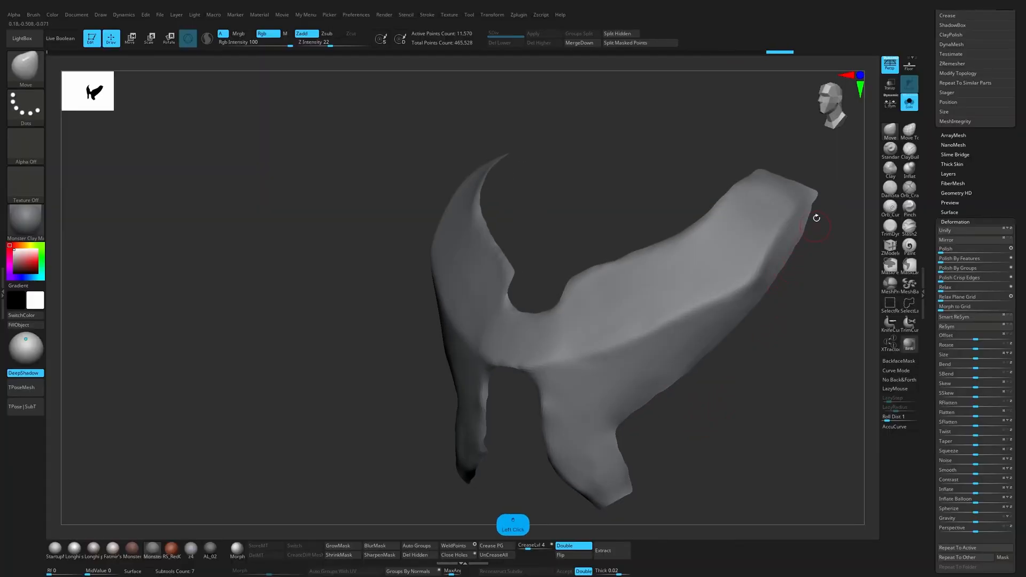
Step: Square off the bottom of the central neckline notch with a resized Move brush
left_click_drag(819, 205, 831, 250)
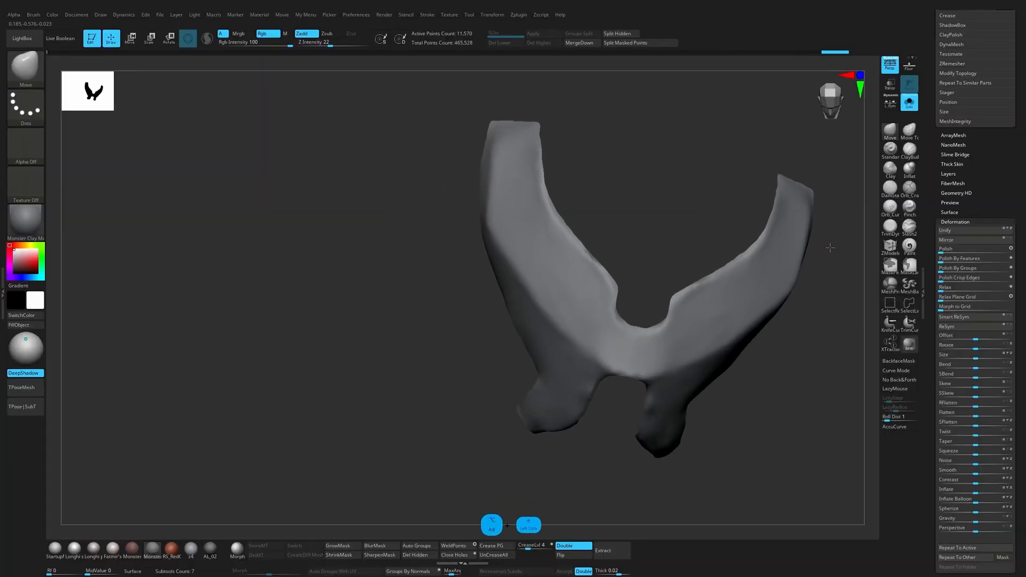
left_click_drag(813, 300, 751, 356, "alt")
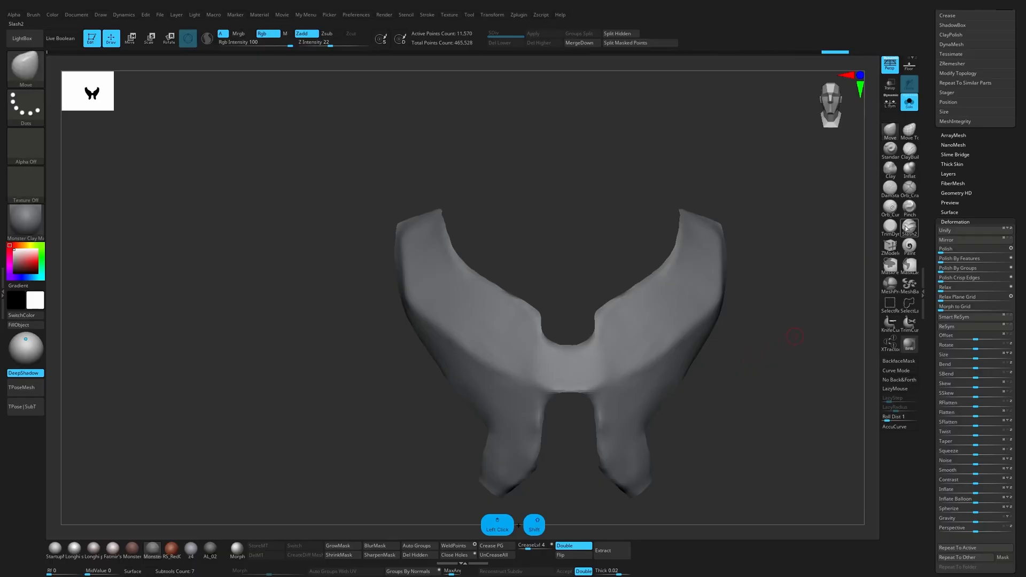
key("s")
left_click(570, 351)
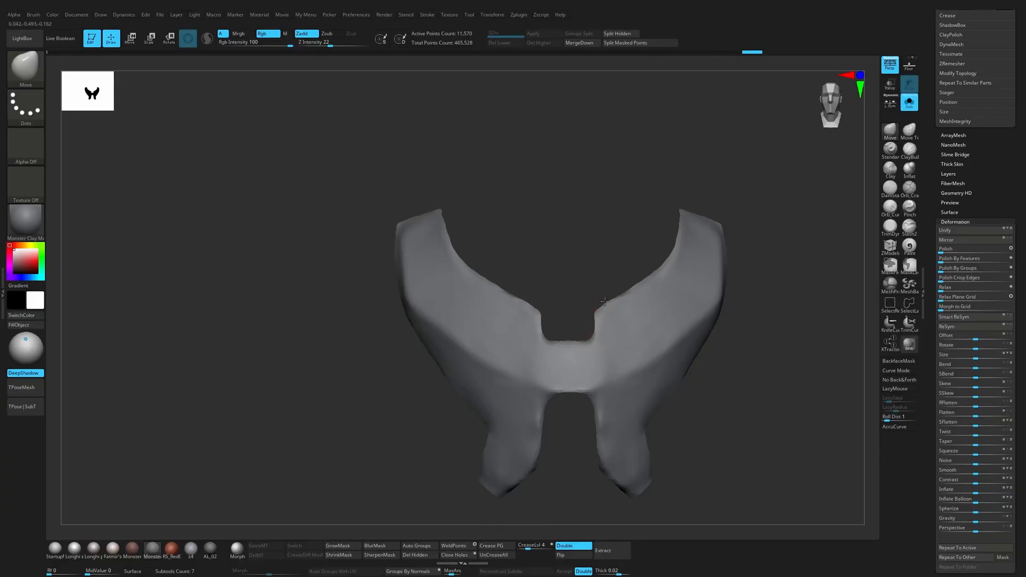
Step: Flatten the planes of the chest plate and its prongs with the TrimDynamic brush, sharpening the ridge between them
left_click(891, 231)
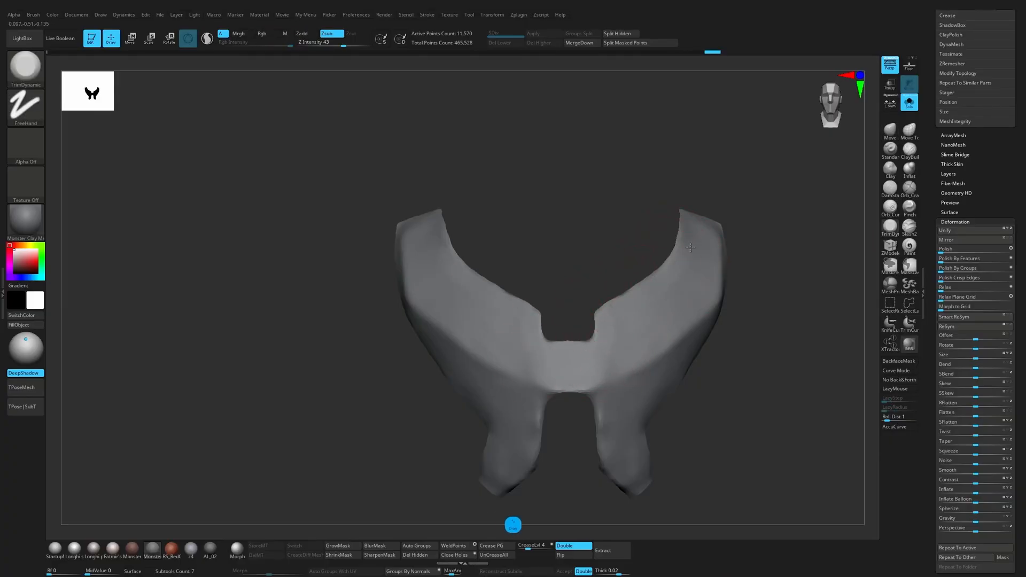
left_click_drag(689, 316, 584, 359)
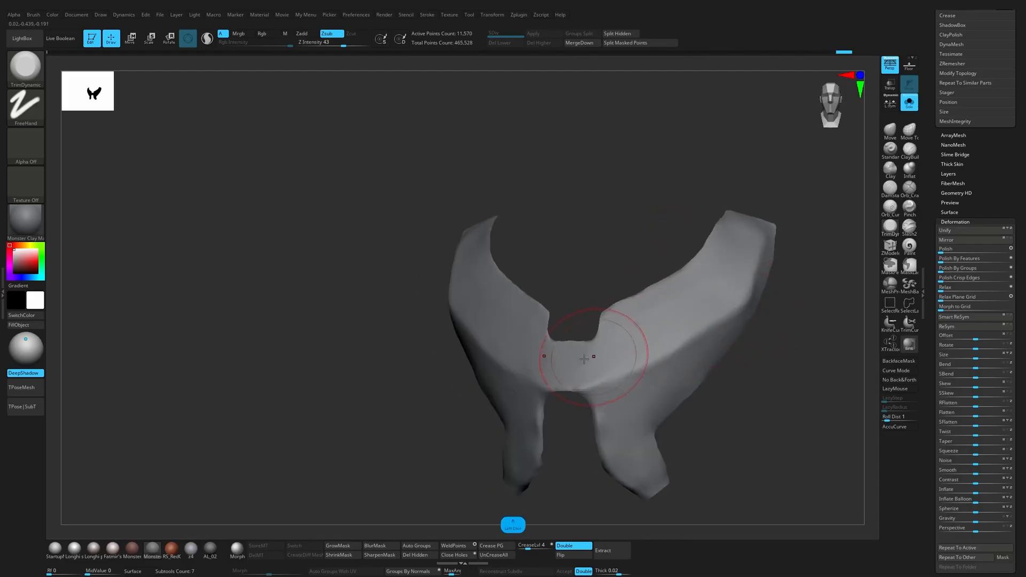
right_click_drag(658, 383, 759, 316)
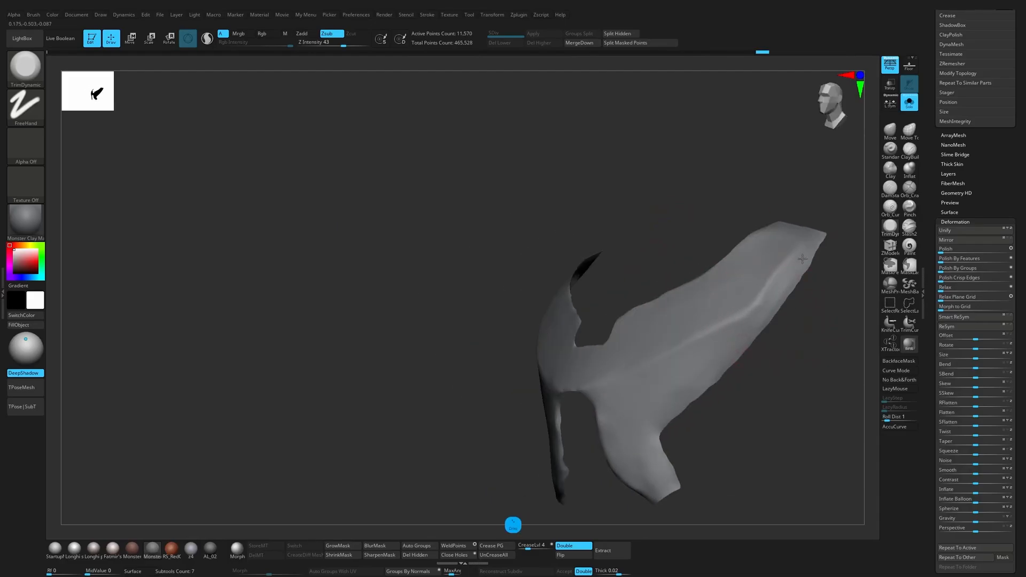
left_click_drag(753, 386, 739, 382)
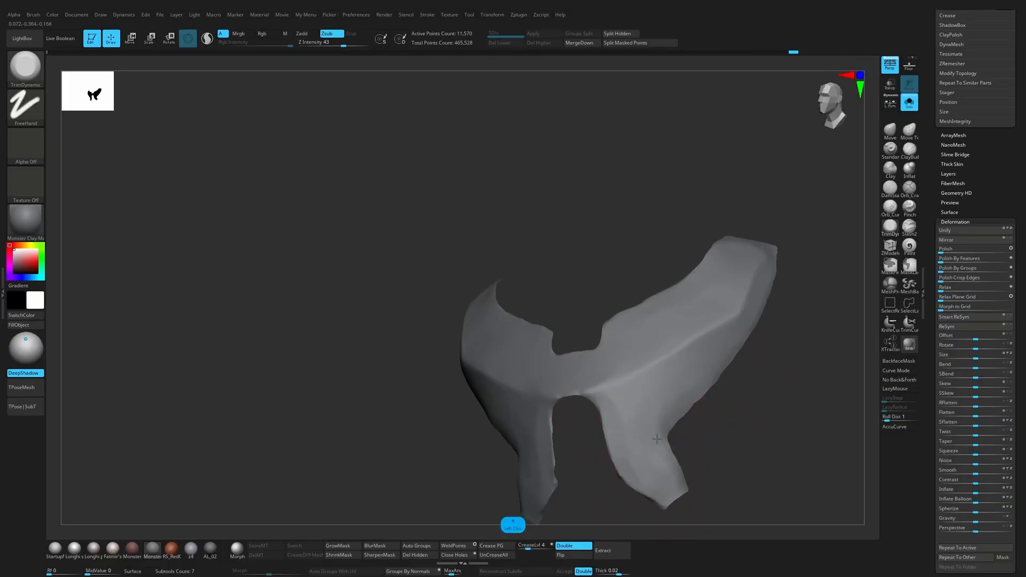
left_click_drag(711, 411, 771, 392)
left_click_drag(652, 358, 633, 378)
left_click_drag(748, 444, 663, 455)
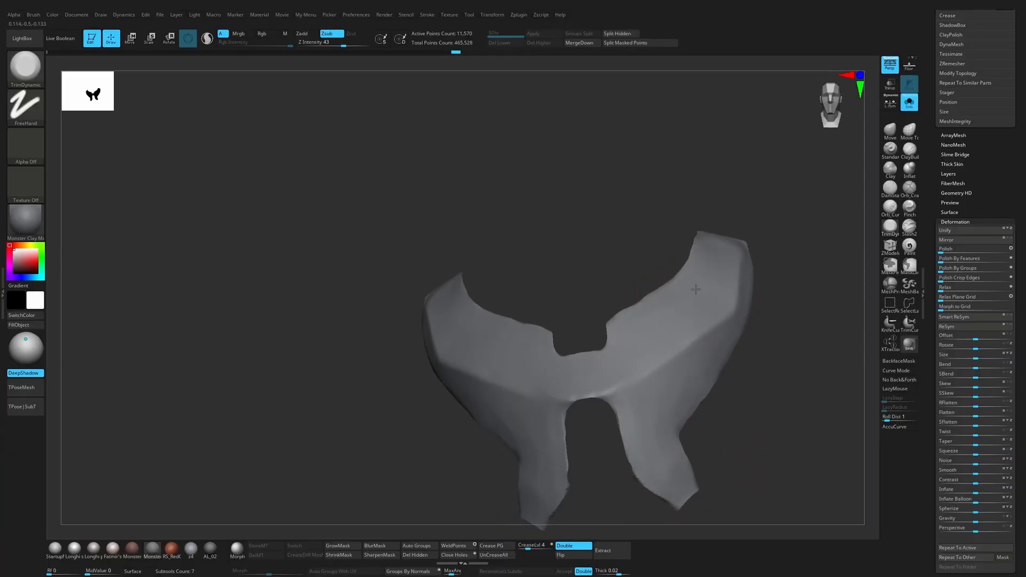
left_click_drag(696, 290, 647, 335)
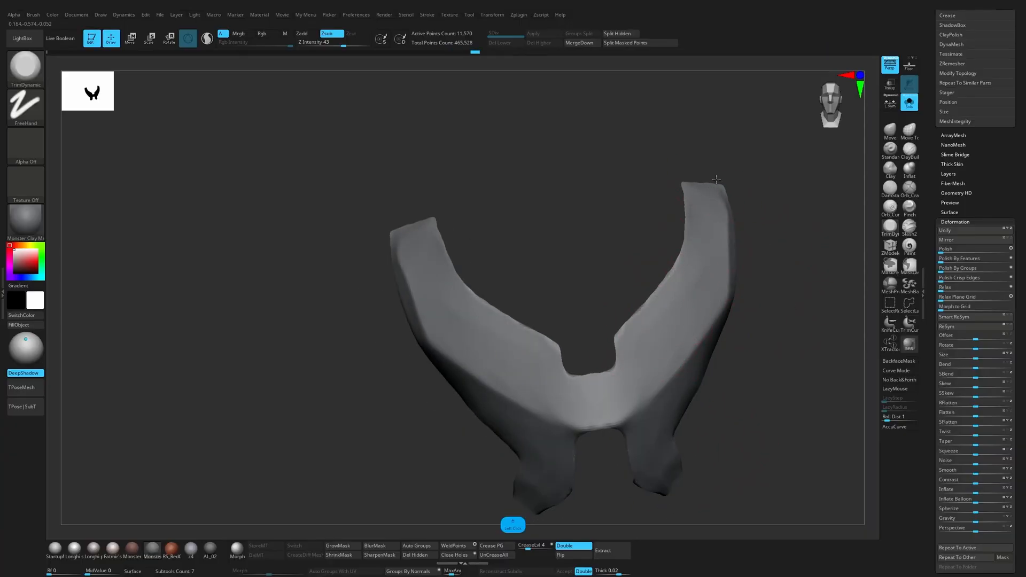
Step: Square off the upper shoulder ends of the chest plate, resizing the brush as needed
key("s")
mouse_move(716, 180)
left_mouse_down()
mouse_move(768, 220)
mouse_move(698, 205)
left_mouse_up()
key("1")
left_click(888, 231)
key("s")
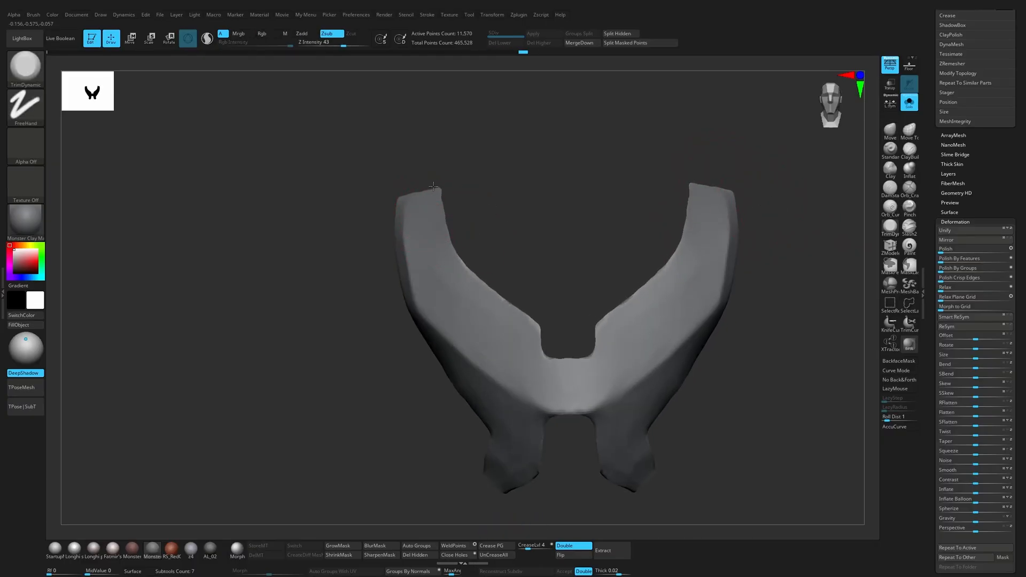
left_click_drag(433, 186, 453, 185)
Step: Refine the lower corners of the central neckline notch with a resized Move brush
key("s")
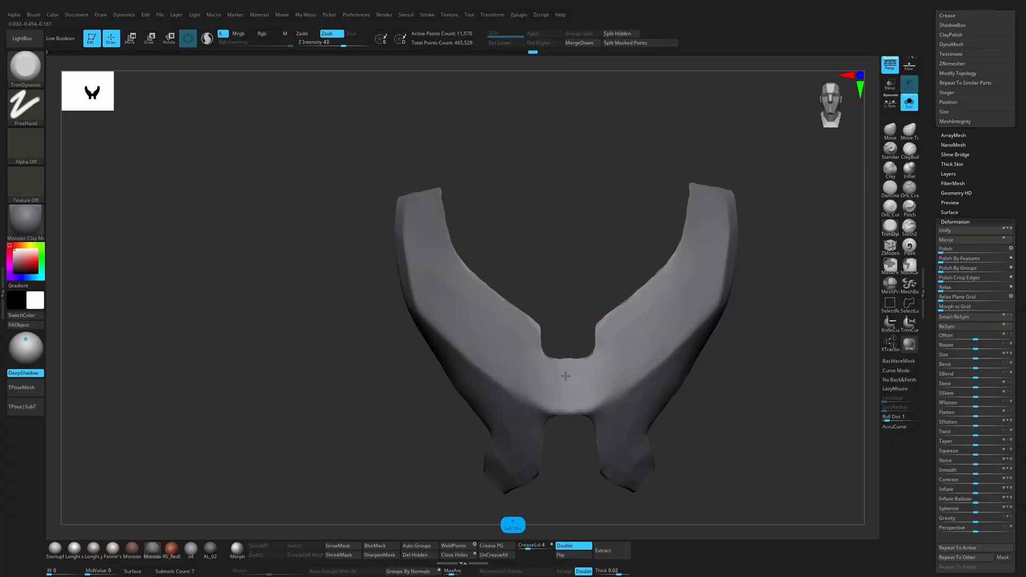
key("1")
key("s")
left_click_drag(606, 346, 593, 354)
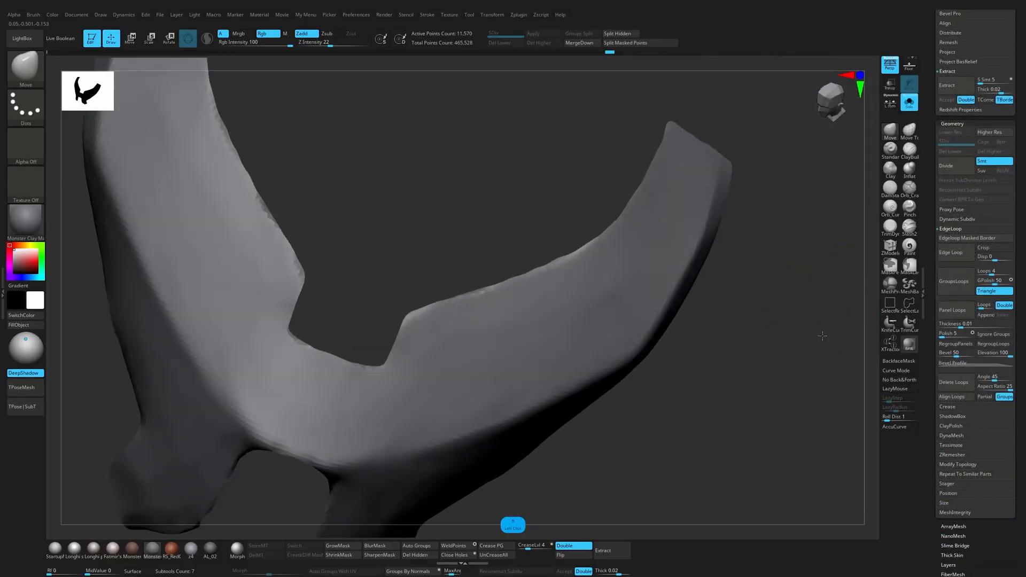
Step: Display the polyframe and delete the hidden geometry so the mesh keeps only the chest plate
left_click_drag(769, 299, 786, 307)
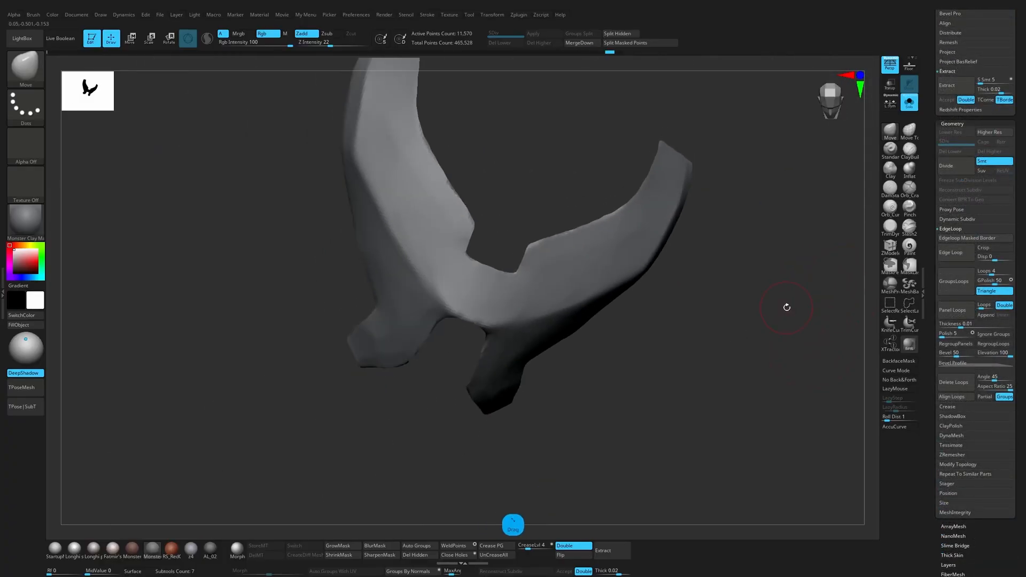
left_click(954, 455)
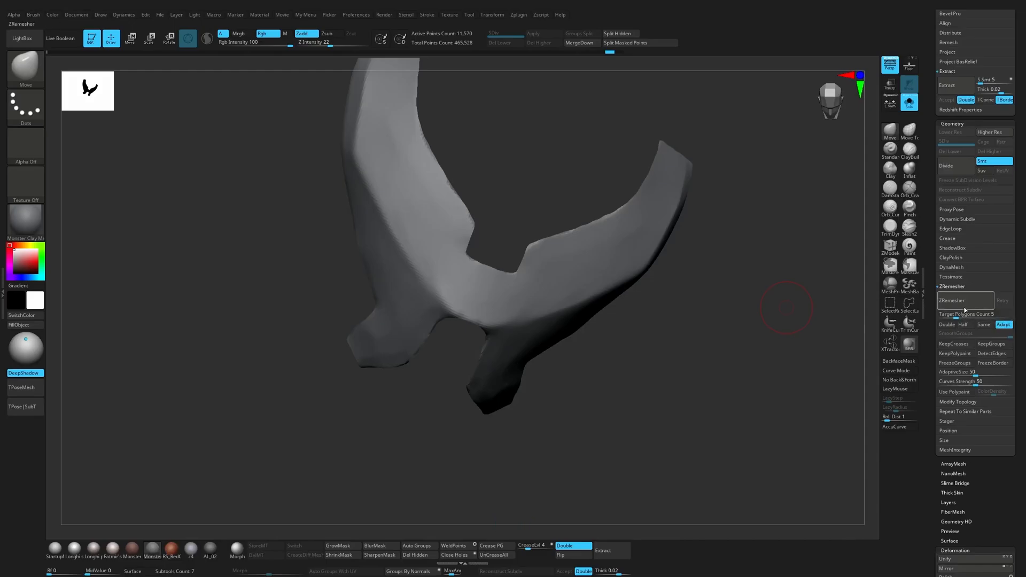
left_click(965, 310)
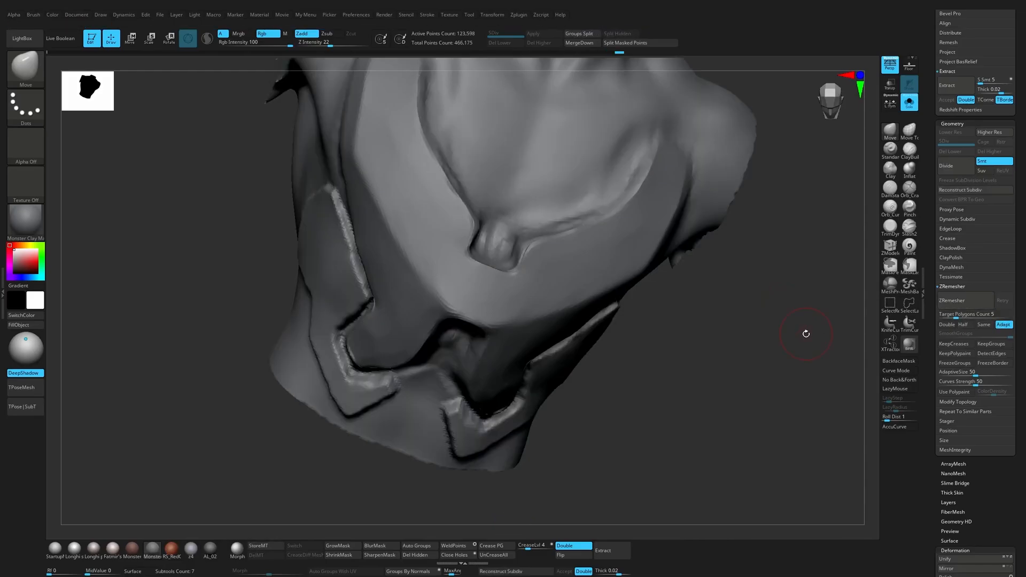
left_click_drag(806, 337, 791, 338)
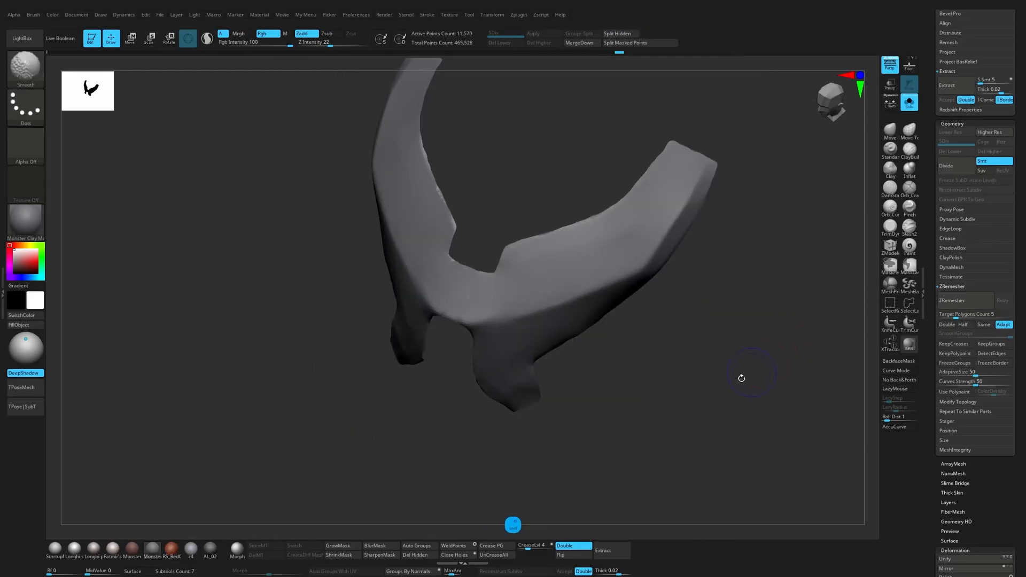
key("shift+f")
left_click(430, 556)
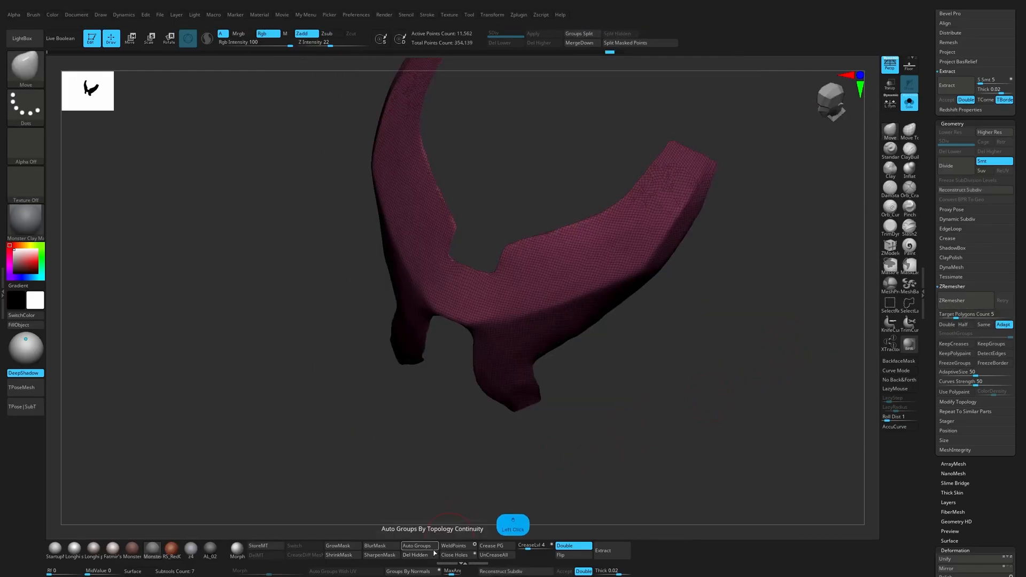
Step: Rebuild the chest plate's topology with ZRemesher and smooth it with the Polish By Features deformation
left_click(965, 300)
left_click_drag(725, 361, 743, 396)
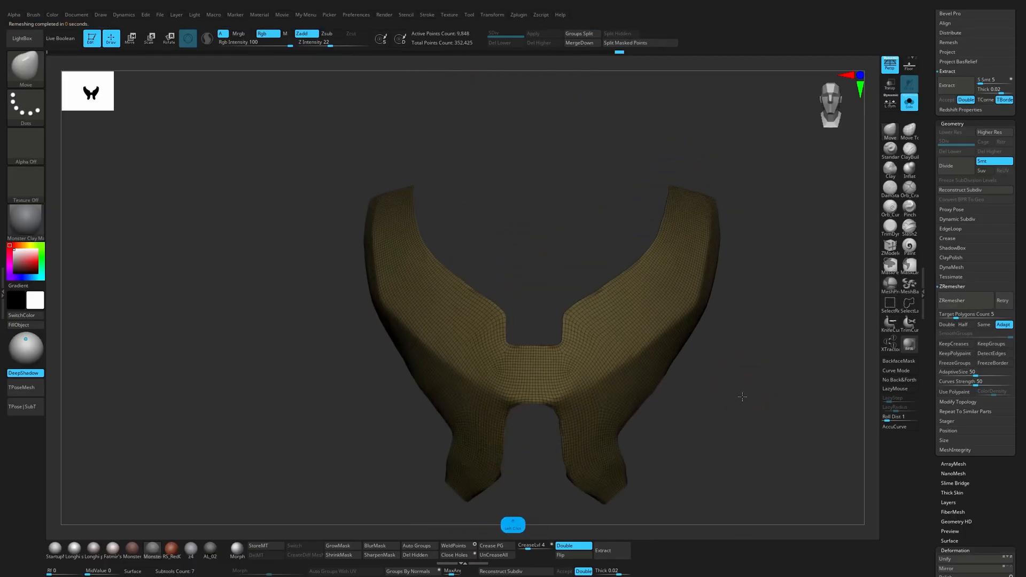
left_click_drag(742, 396, 744, 399)
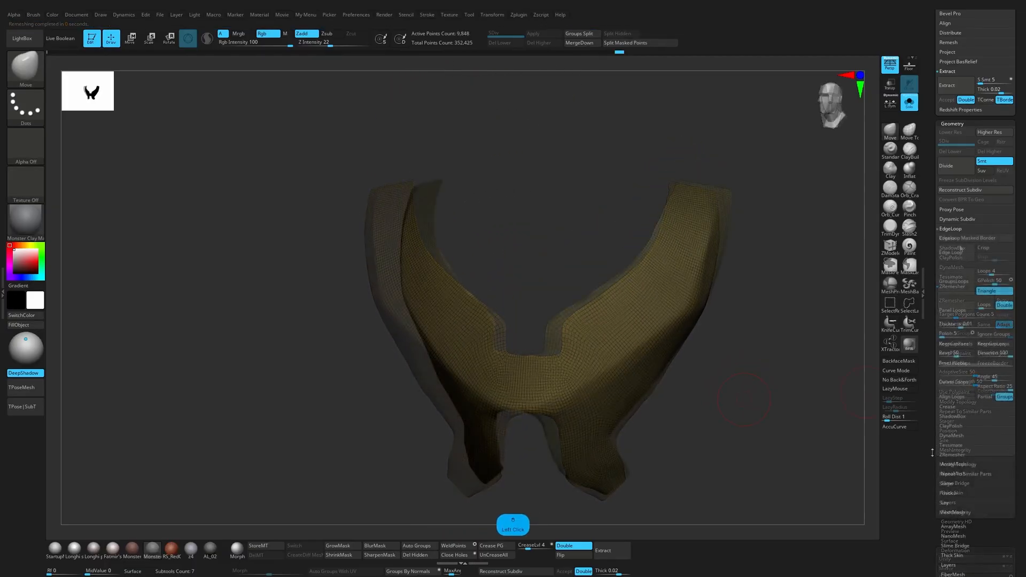
left_click_drag(949, 491, 948, 338)
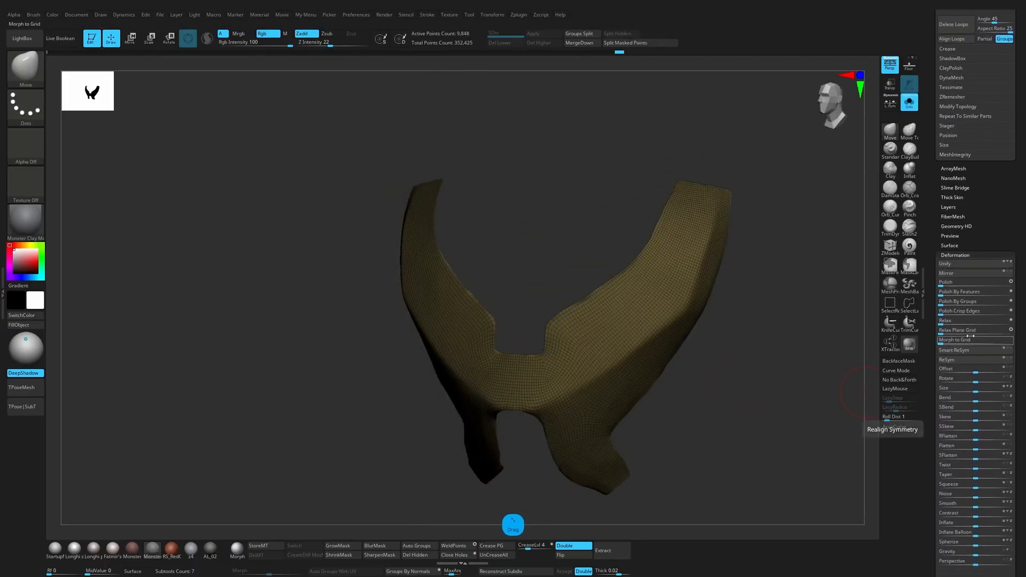
left_click(955, 293)
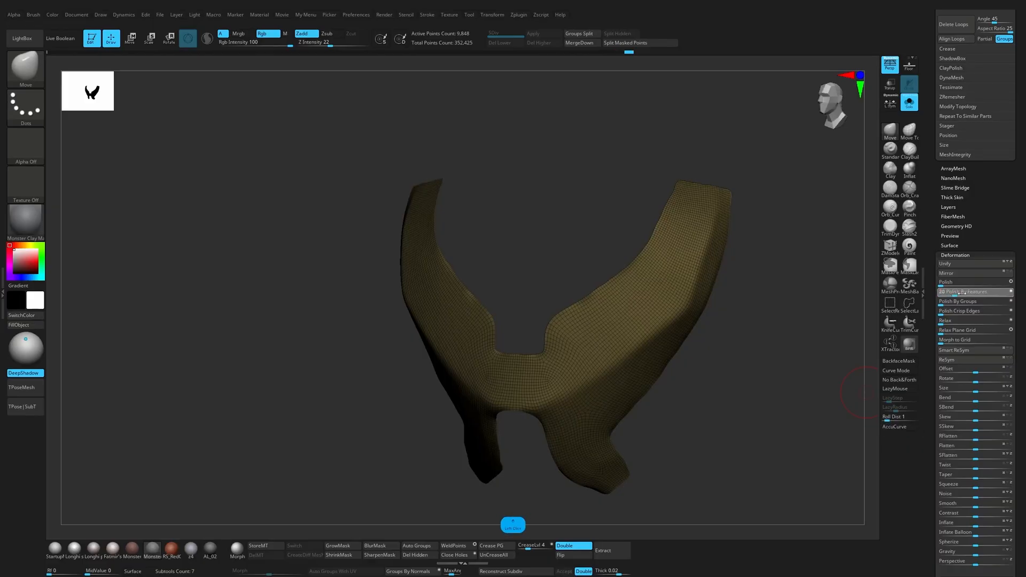
mouse_move(807, 347)
left_mouse_down()
mouse_move(816, 349)
mouse_move(759, 353)
left_mouse_up()
Step: Build up the ridge between the front and side planes of the chest plate with the Clay brush, then smooth it
key("c")
key("s")
left_click(536, 396)
left_click_drag(532, 403, 594, 361, "alt")
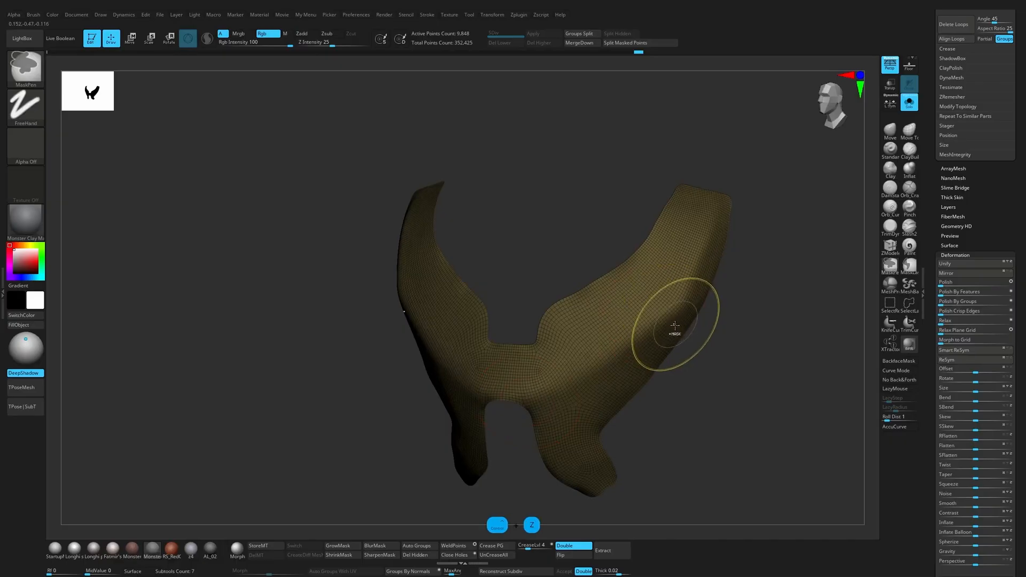
key("ctrl+z")
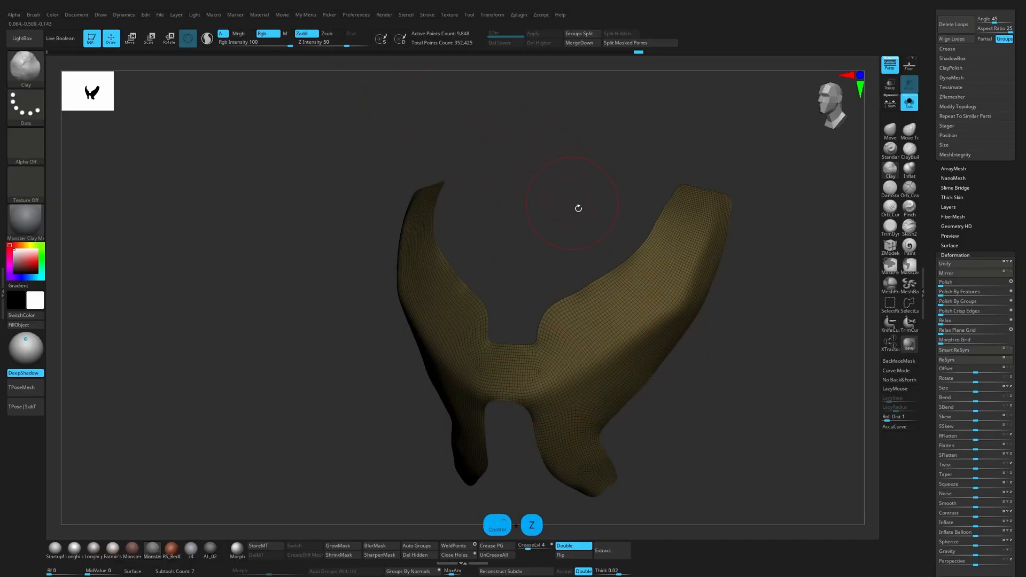
key("d")
key("space")
left_click_drag(641, 324, 630, 324)
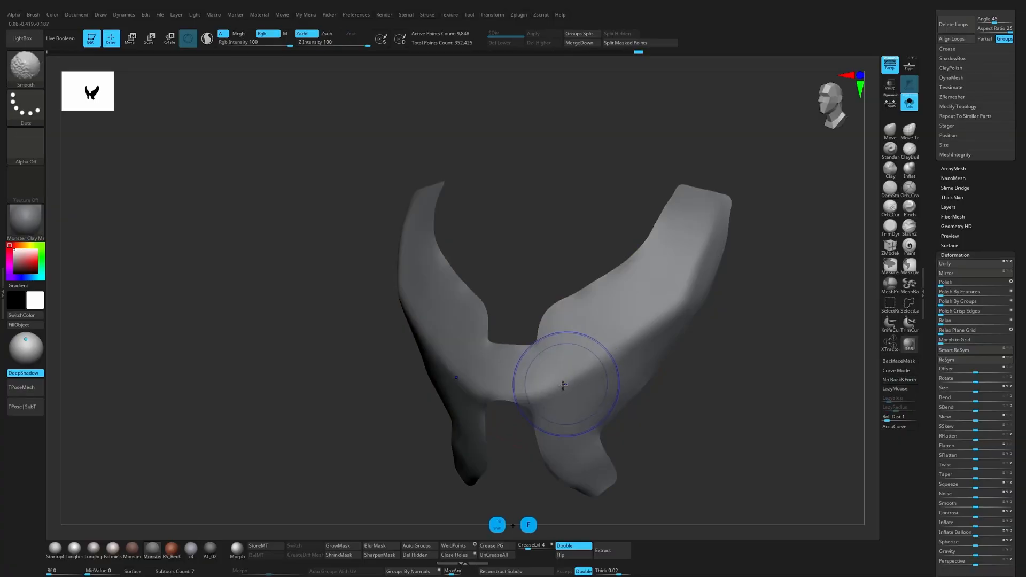
Step: Hide the polyframe and sharpen the chest plate's ridge with the DamStandard and TrimDynamic brushes
key("shift+f")
left_click(692, 276)
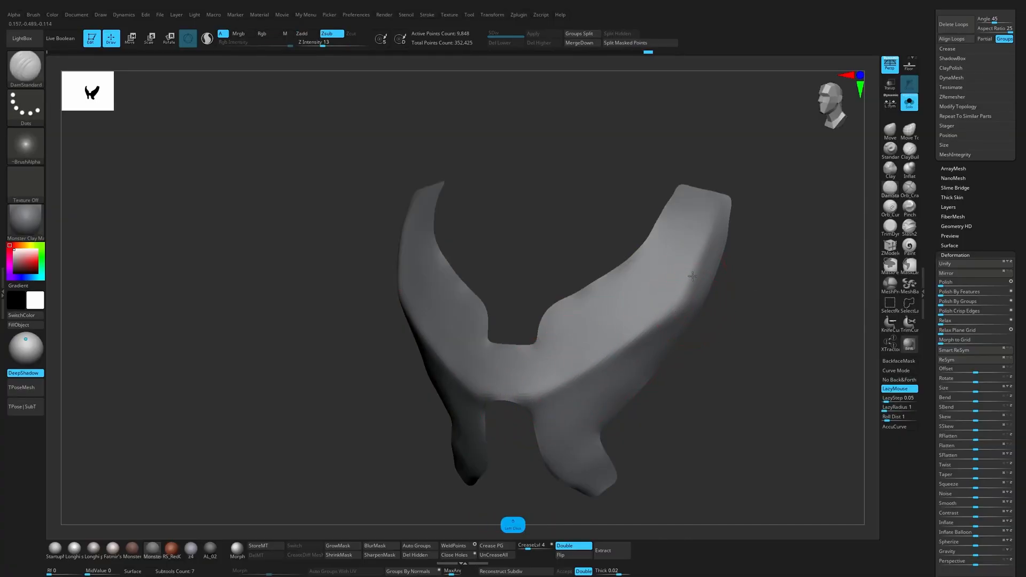
left_click(890, 225)
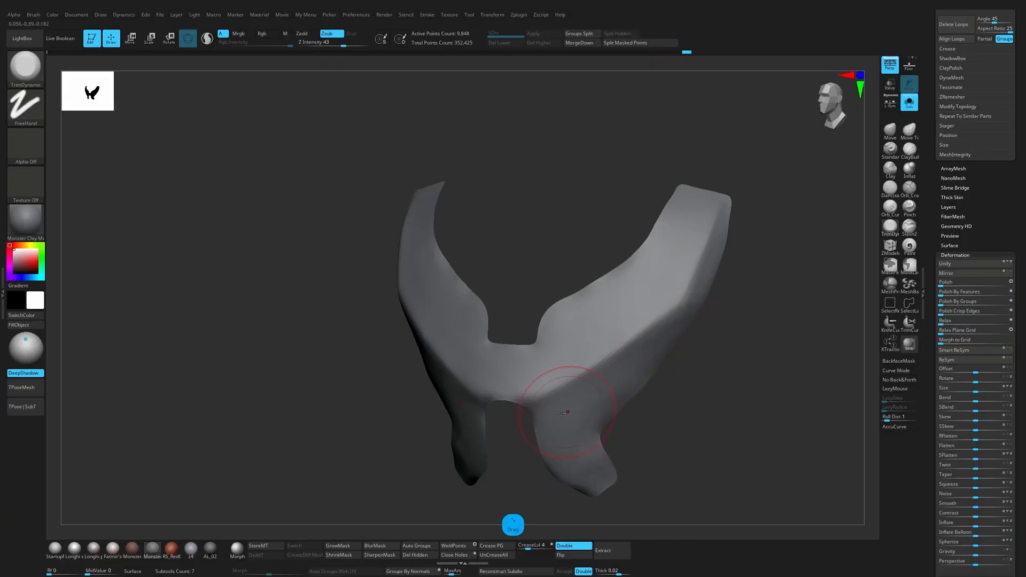
Step: Remesh the chest plate repeatedly with ZRemesher set to Half to reduce its polygon density
left_click_drag(714, 375, 749, 360)
left_click(952, 97)
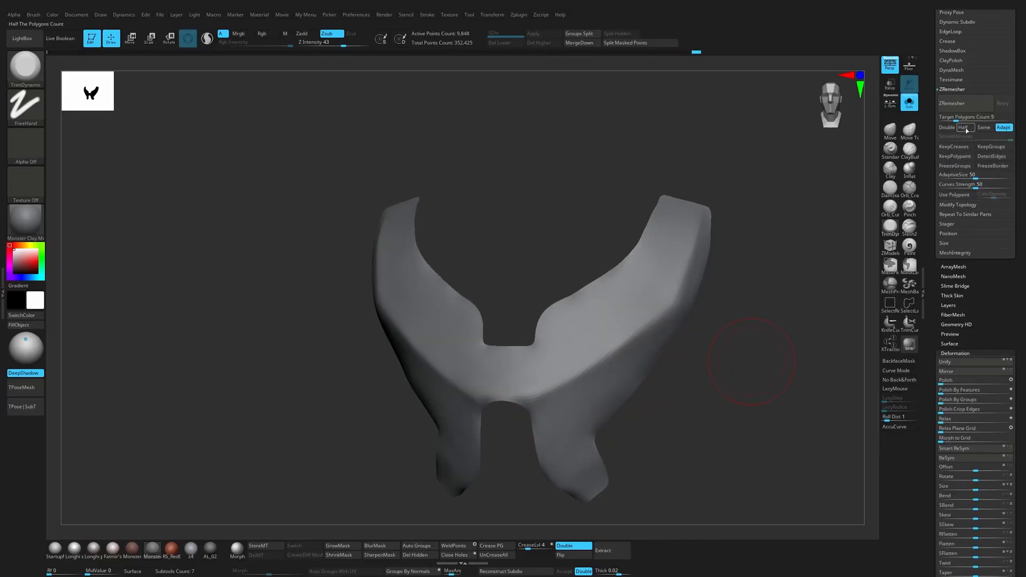
left_click(964, 127)
left_click(970, 109)
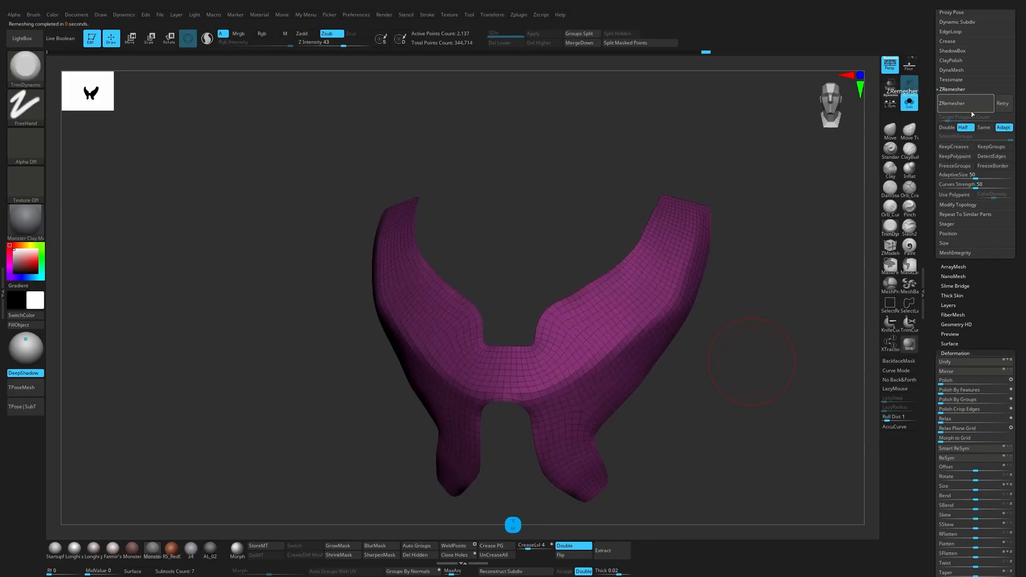
left_click(971, 112)
Step: Sharpen the upper corners of the neckline notch on the reduced mesh with a resized Move brush
left_click(890, 130)
key("s")
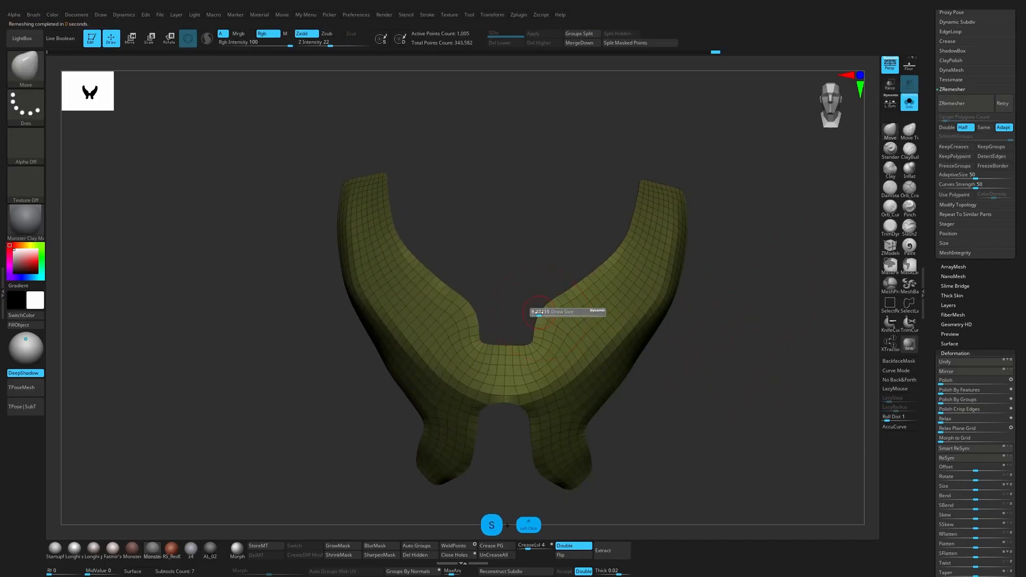
left_click_drag(539, 310, 528, 300)
mouse_move(700, 291)
left_mouse_down()
mouse_move(758, 181)
mouse_move(703, 219)
mouse_move(728, 222)
left_mouse_up()
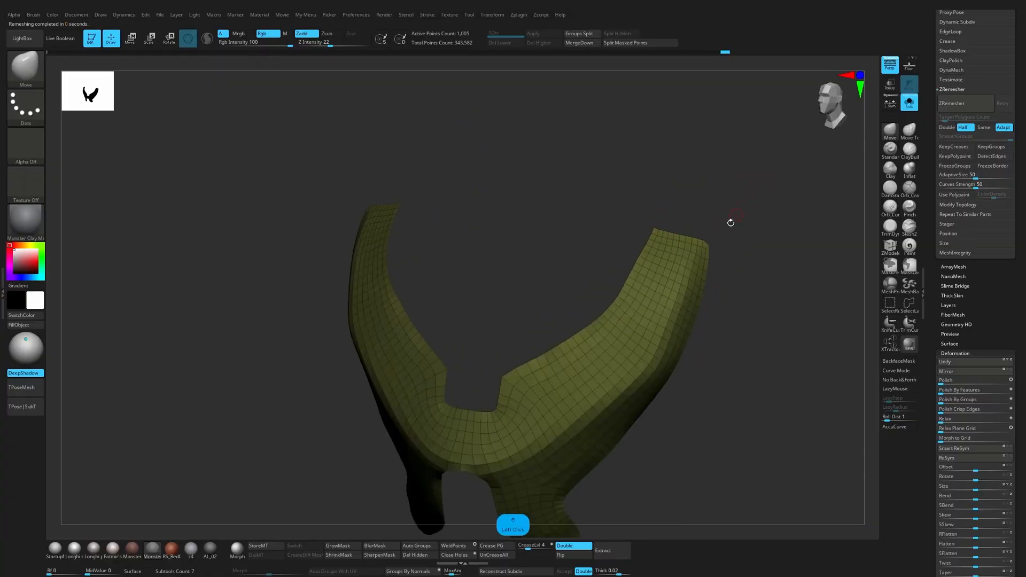
key("s")
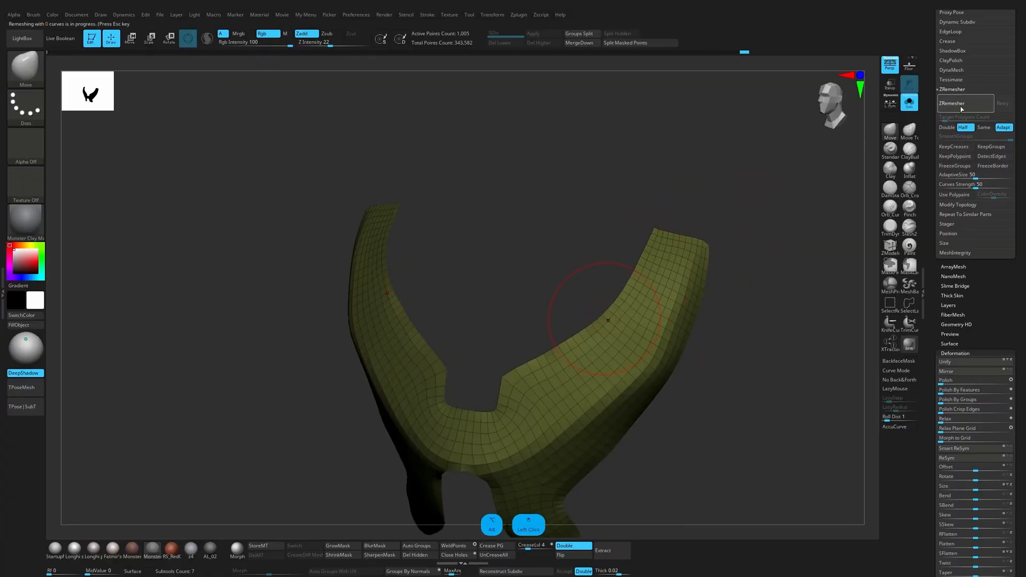
Step: Run ZRemesher at Half once more on the chest plate, undoing any further reduction beyond that
left_click(965, 104)
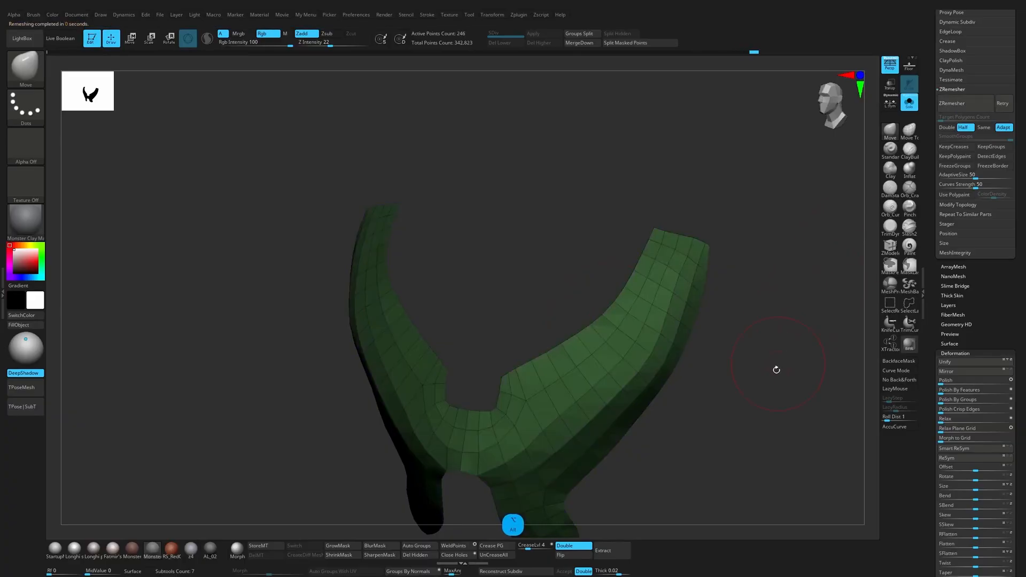
left_click_drag(777, 368, 712, 305)
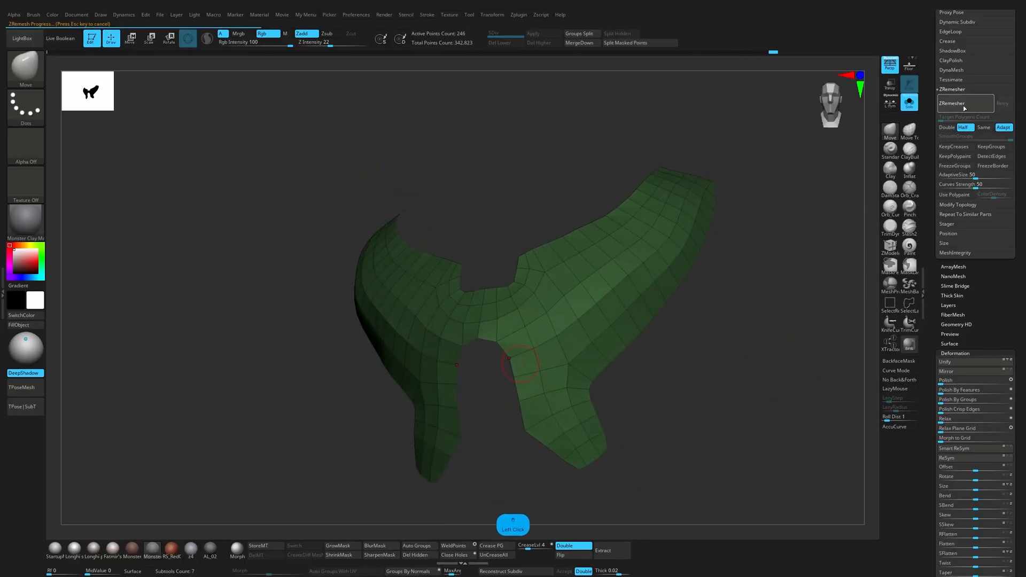
key("ctrl+z")
Step: Adjust the contour of the low-poly shoulder straps with a resized Move brush
mouse_move(792, 292)
left_mouse_down()
mouse_move(740, 344)
mouse_move(765, 319)
mouse_move(758, 355)
mouse_move(738, 354)
mouse_move(748, 162)
left_mouse_up()
key("s")
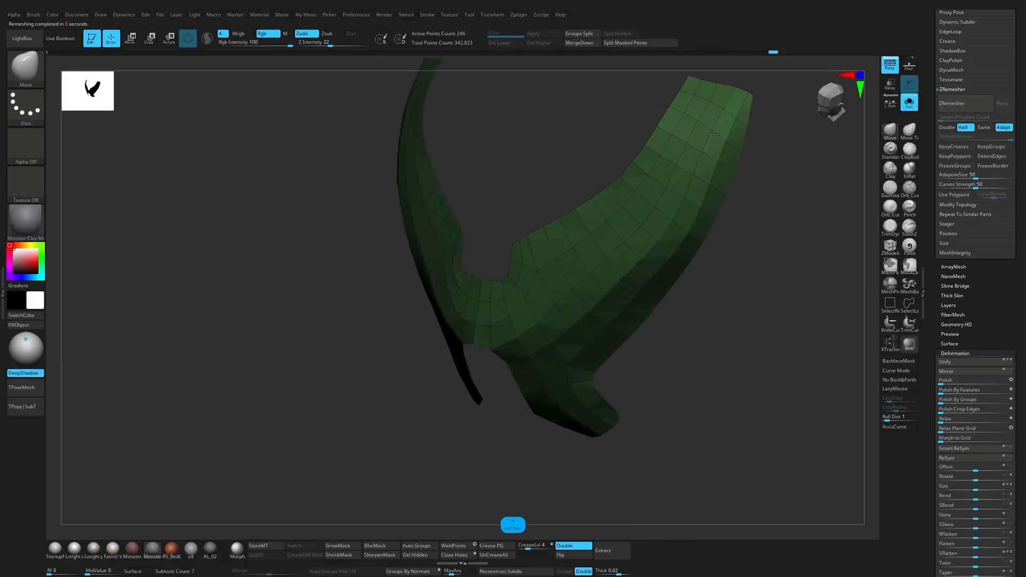
mouse_move(665, 114)
left_mouse_down()
mouse_move(781, 208)
mouse_move(764, 229)
mouse_move(744, 232)
mouse_move(761, 316)
mouse_move(871, 256)
left_mouse_up()
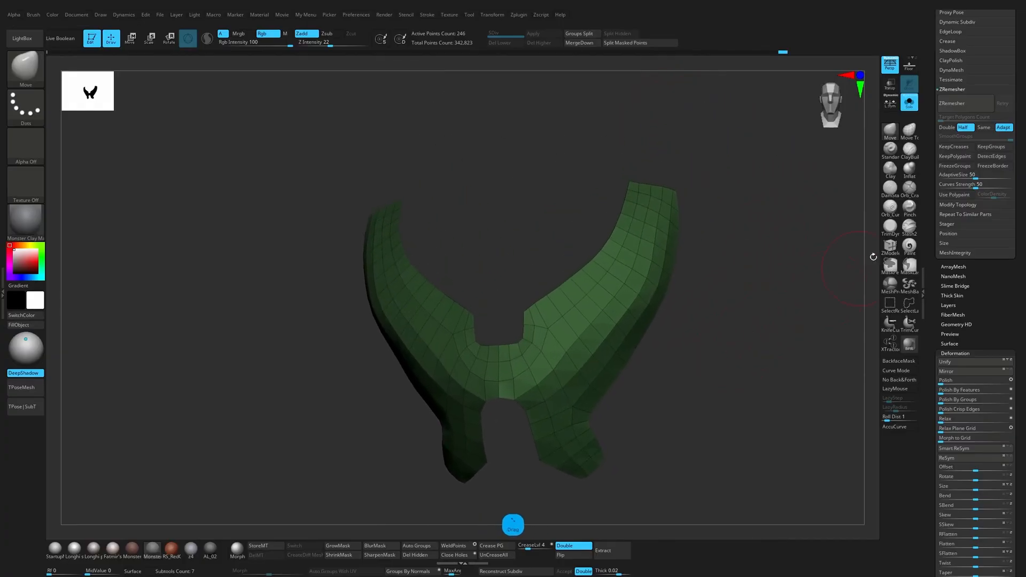
Step: Delete surplus edge loops across the shoulder straps of the chest plate with the ZModeler brush
left_click(889, 247)
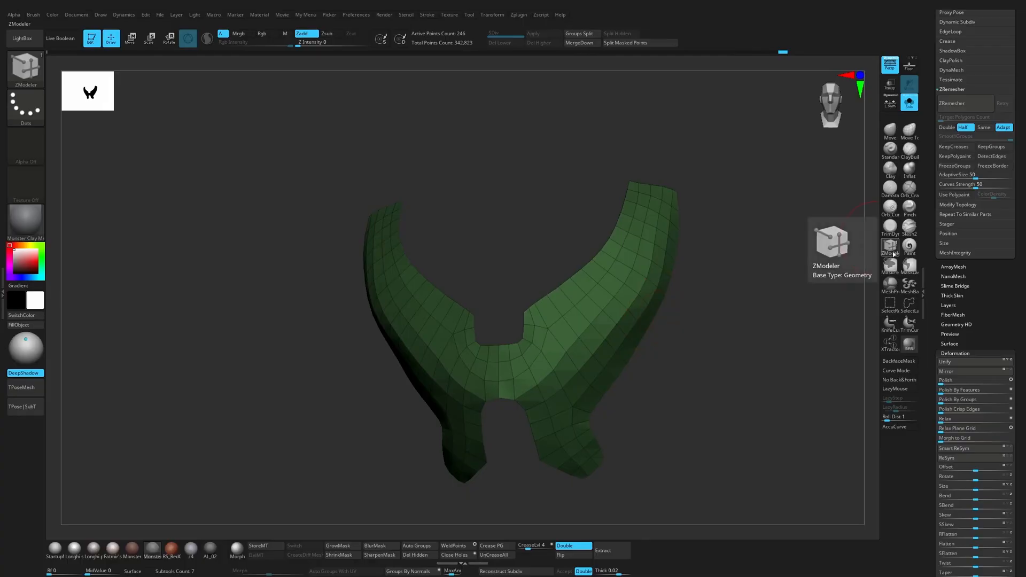
left_click(571, 326, "alt")
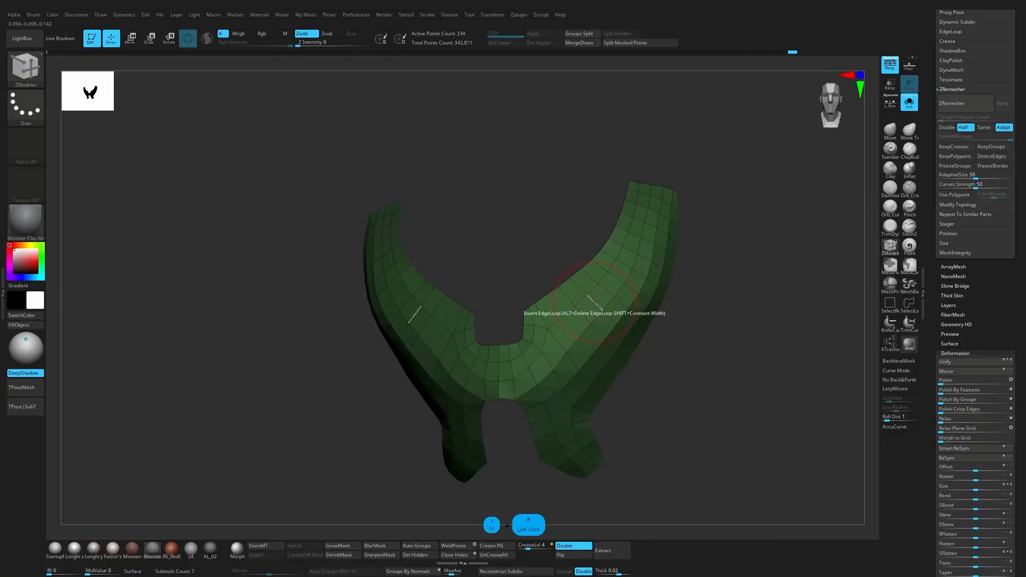
left_click(631, 247, "alt")
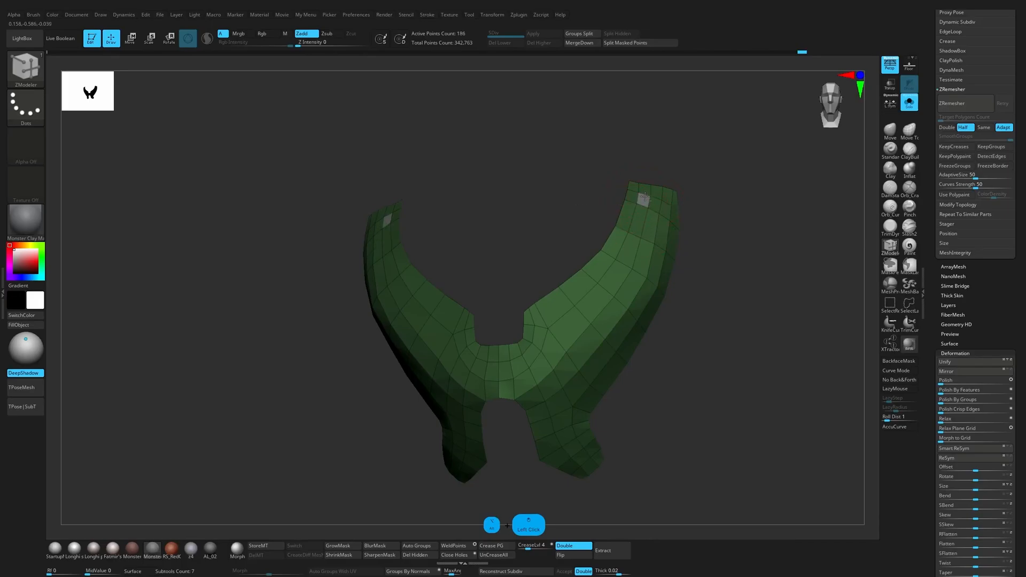
left_click(676, 211, "alt")
mouse_move(730, 294)
left_mouse_down()
mouse_move(728, 266)
mouse_move(719, 278)
left_mouse_up()
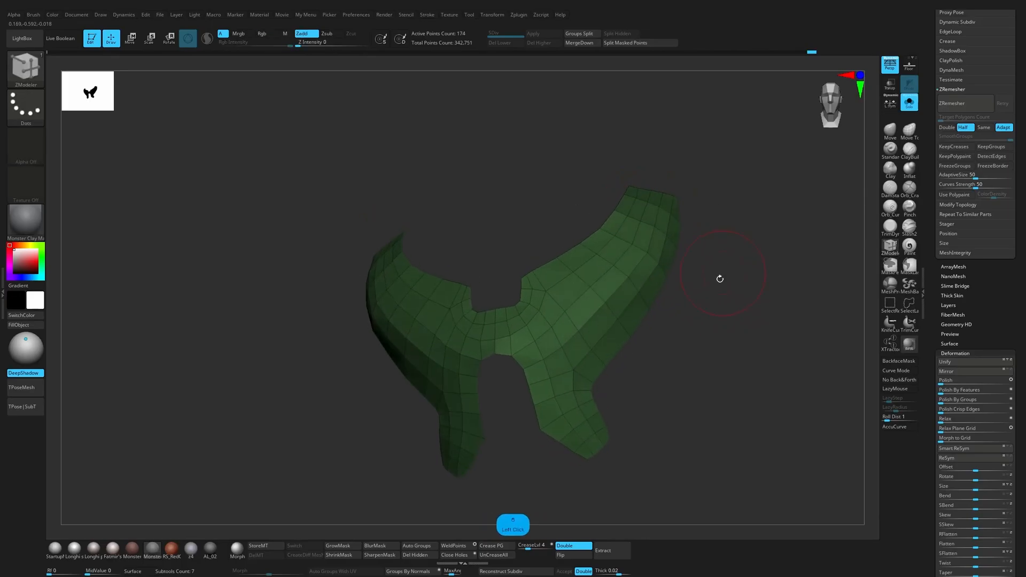
Step: Delete surplus edge loops across the lower prongs of the chest plate with ZModeler
left_click(578, 436)
left_click(561, 434, "alt")
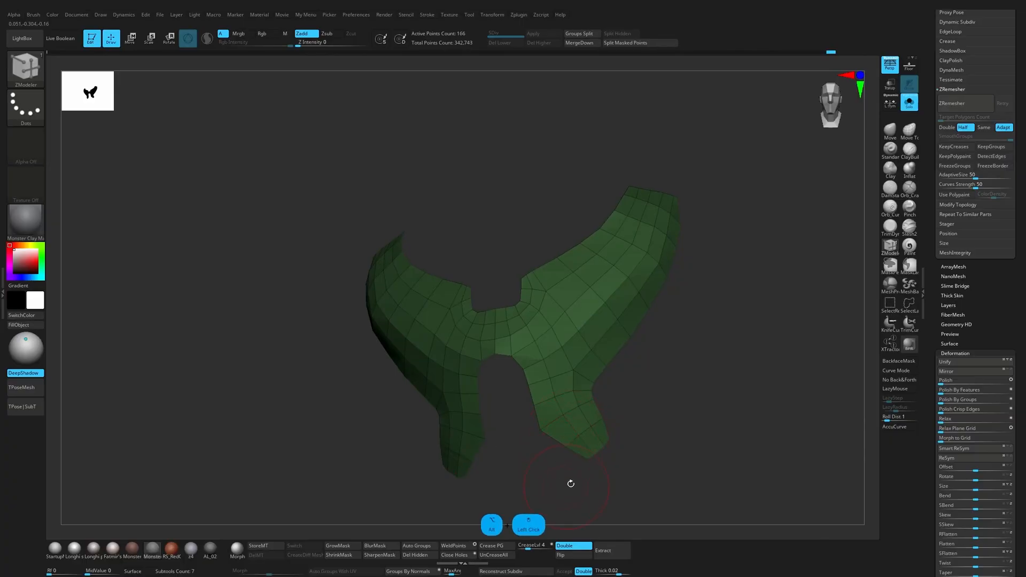
mouse_move(611, 463)
left_mouse_down()
mouse_move(614, 476)
mouse_move(630, 474)
mouse_move(619, 465)
mouse_move(616, 392)
left_mouse_up()
left_click(622, 396)
Step: Reshape the low-poly lower prongs with the Move brush and compare the plate against the full body outside Solo mode
key("b")
key("m")
key("v")
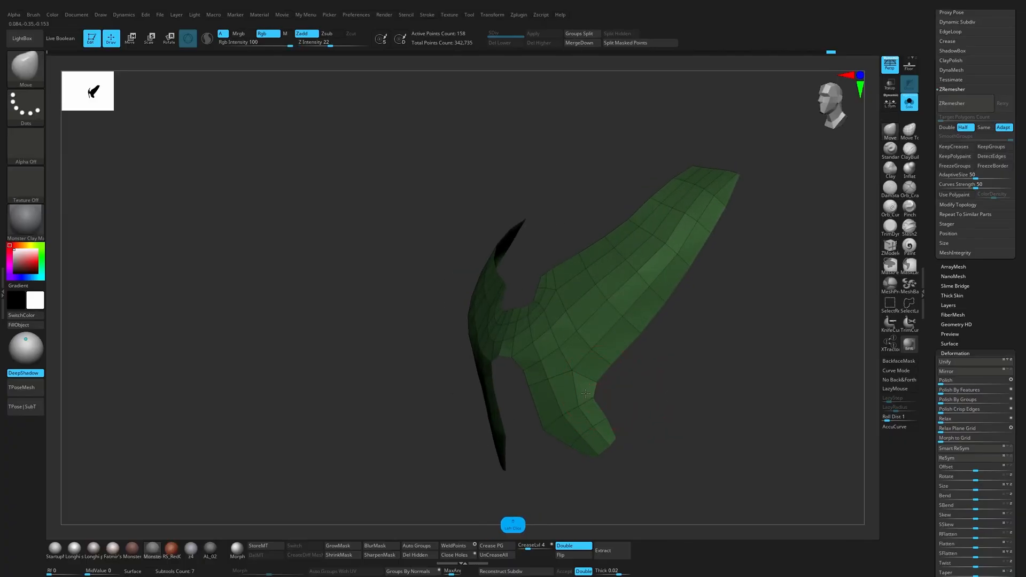
mouse_move(617, 369)
left_mouse_down()
mouse_move(644, 371)
mouse_move(632, 371)
left_mouse_up()
key("s")
left_click(556, 396)
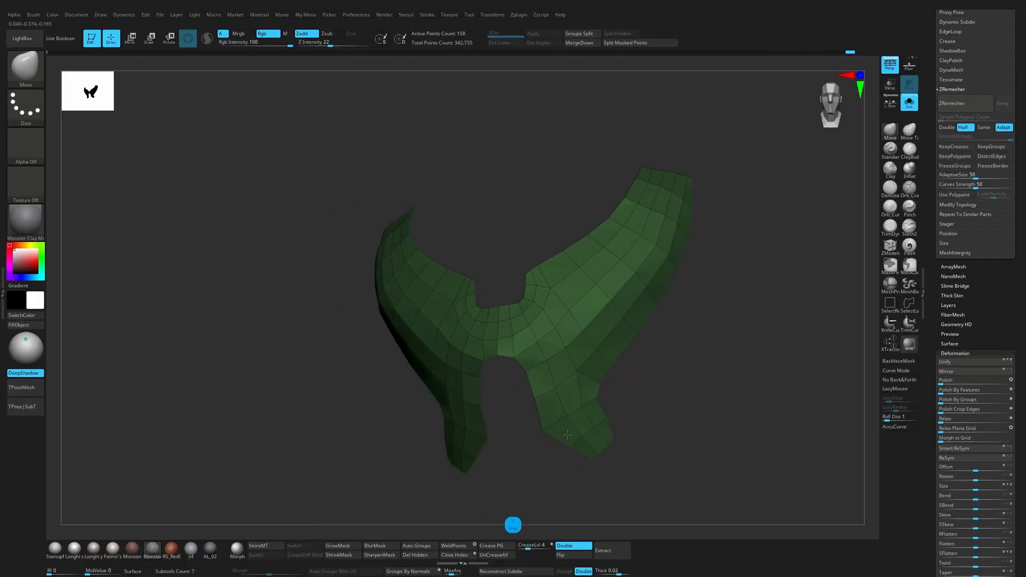
left_click_drag(535, 401, 625, 403)
left_click(909, 103)
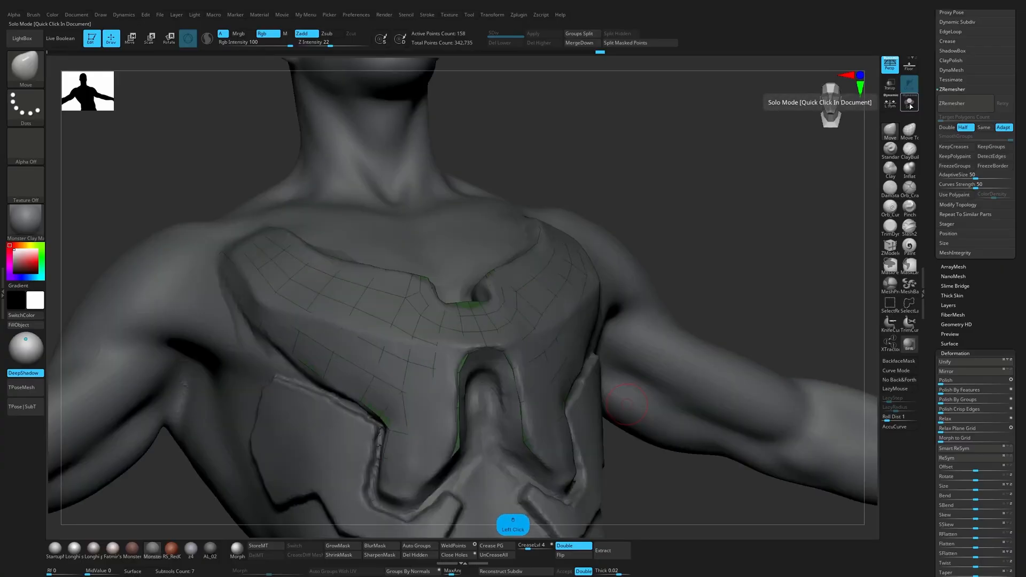
left_click(910, 103)
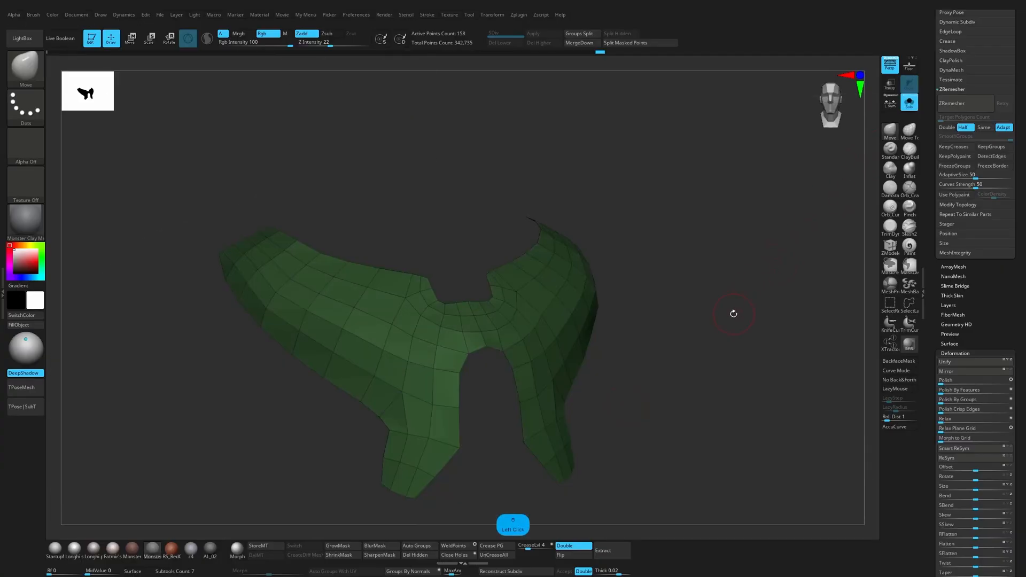
left_click_drag(733, 314, 674, 372)
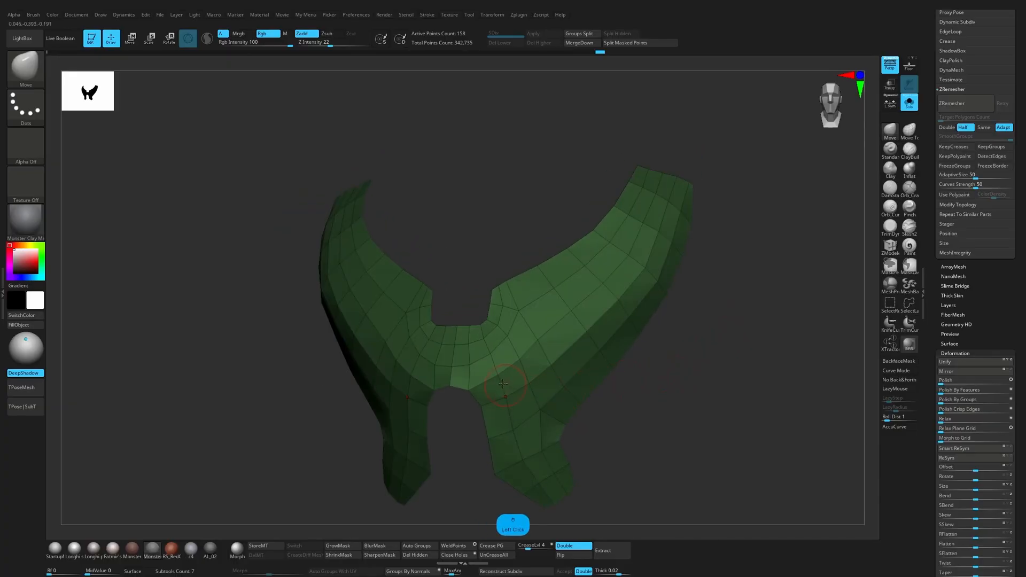
key("s")
Step: Slice a new edge with ZModeler's Slice Mesh point action from the lower centre notch's corner across to the shoulder strap's ridge
left_click(889, 246)
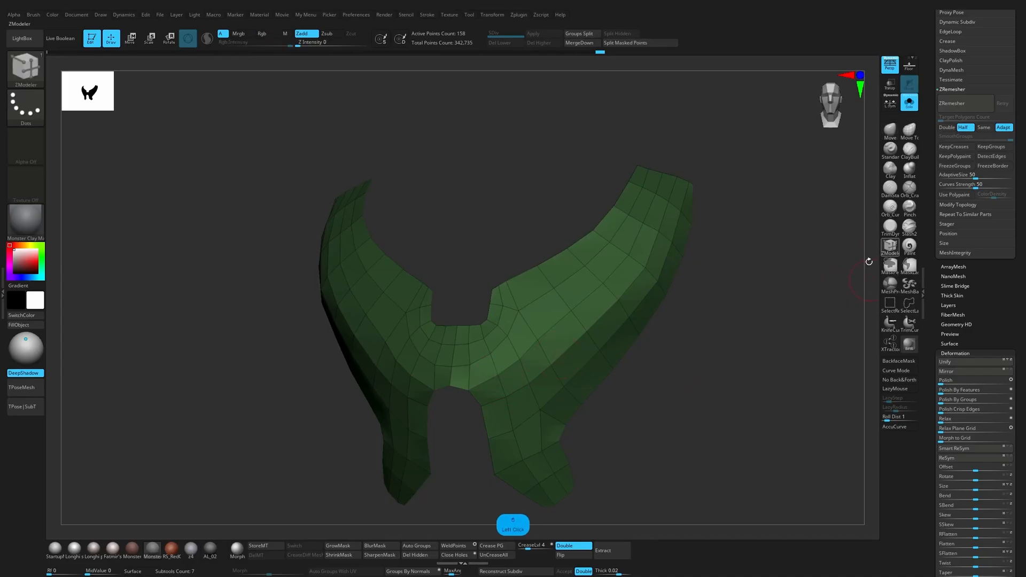
key("space")
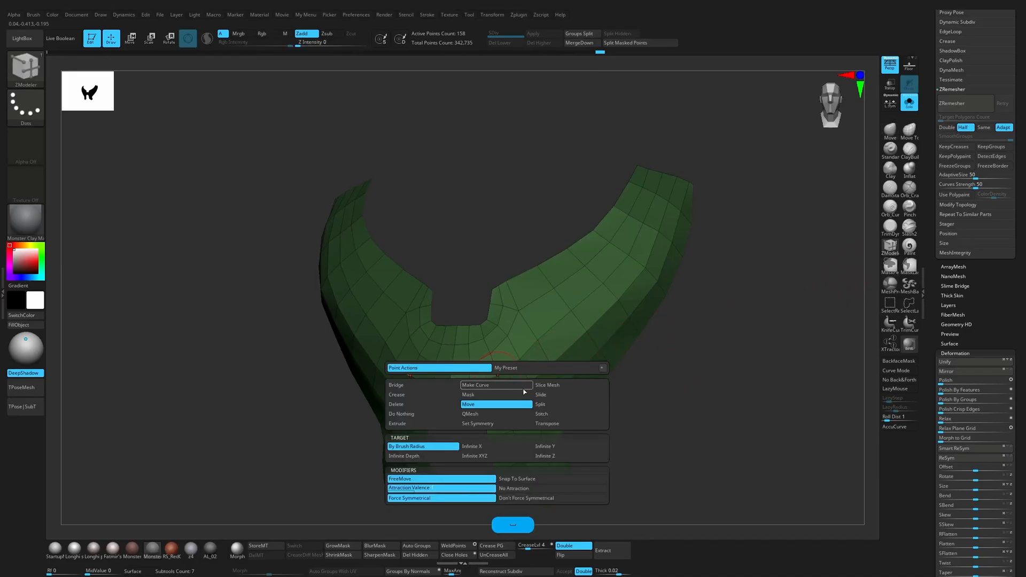
left_click(539, 414)
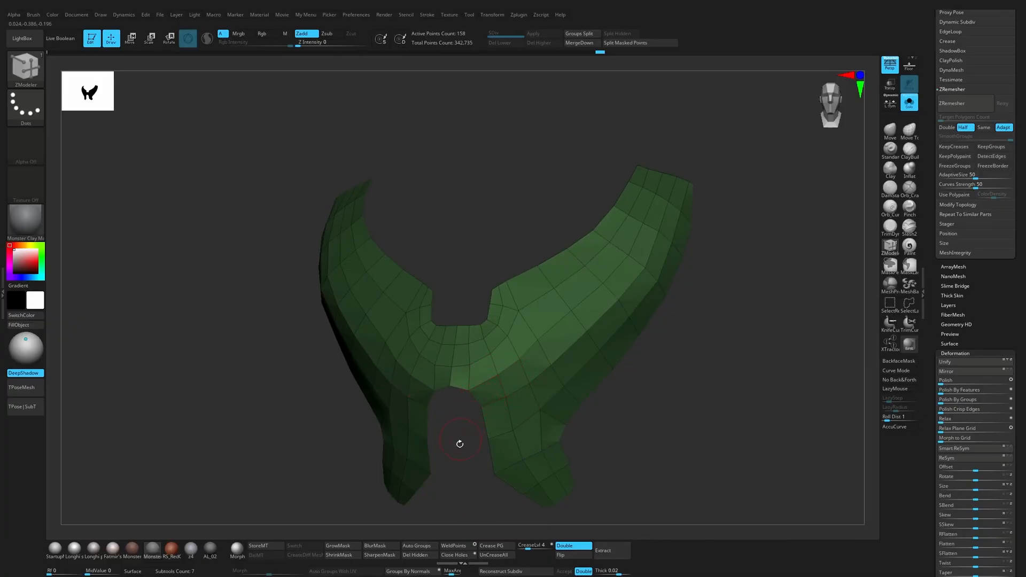
left_click_drag(459, 444, 468, 415)
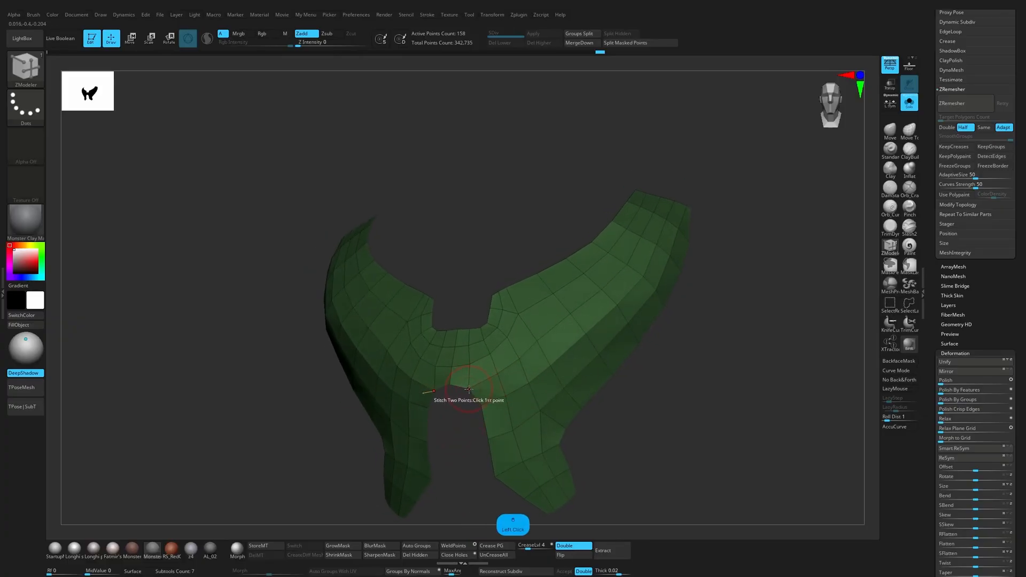
key("space")
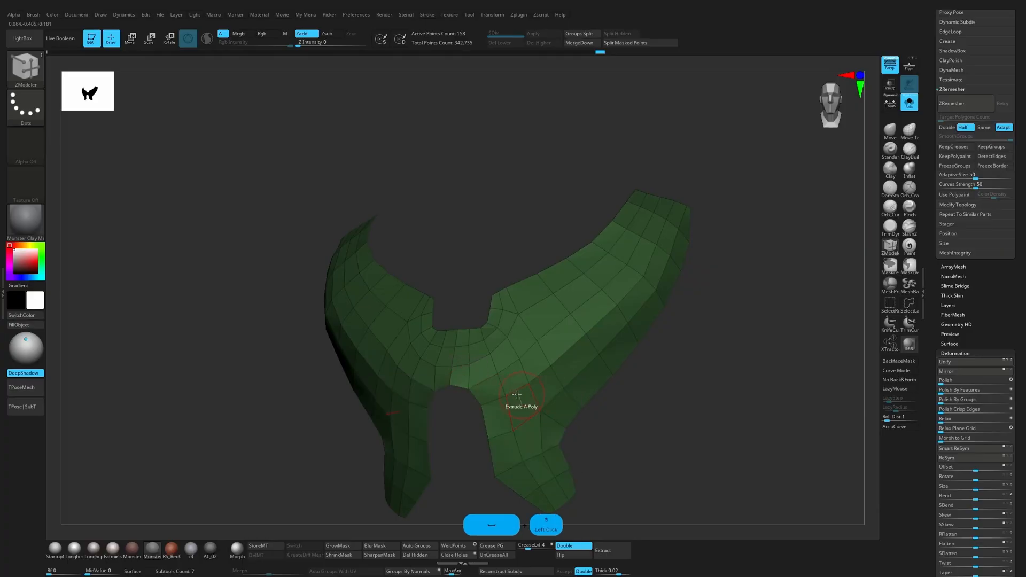
left_click(530, 400)
left_click_drag(468, 389, 540, 370)
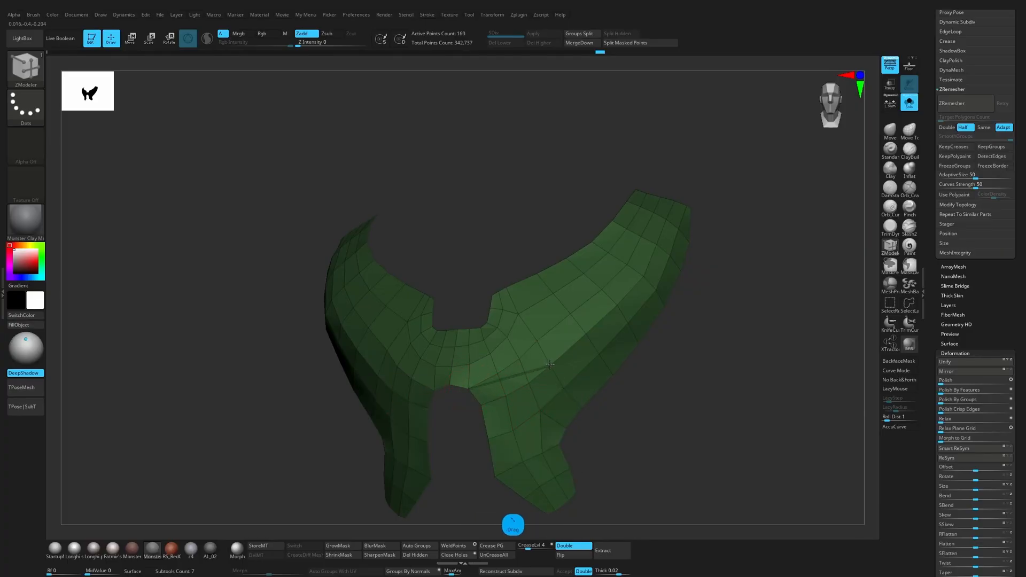
left_click_drag(468, 462, 678, 393)
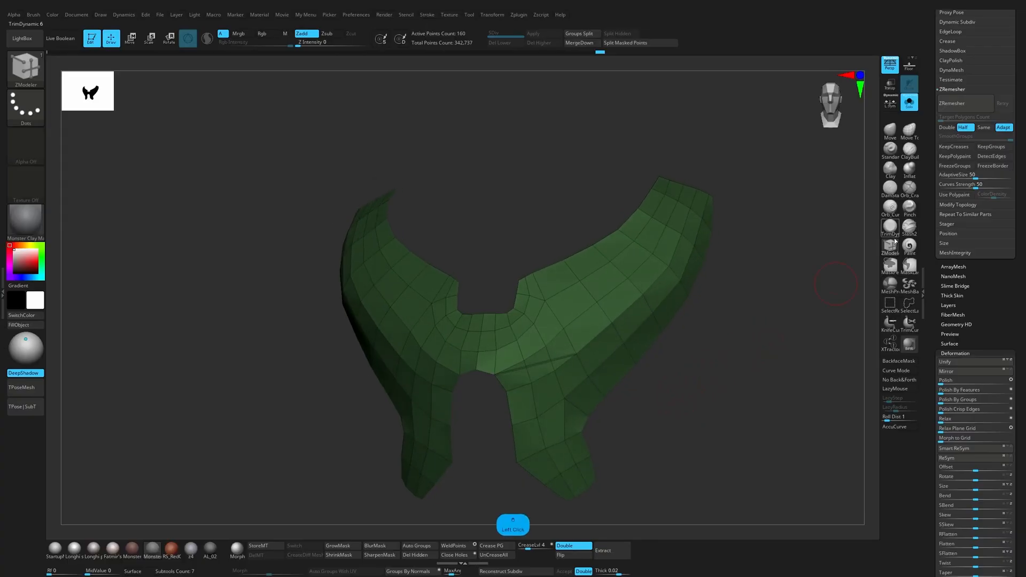
Step: Stitch the extra points along the new slice above the lower prong into the neighbouring points
key("space")
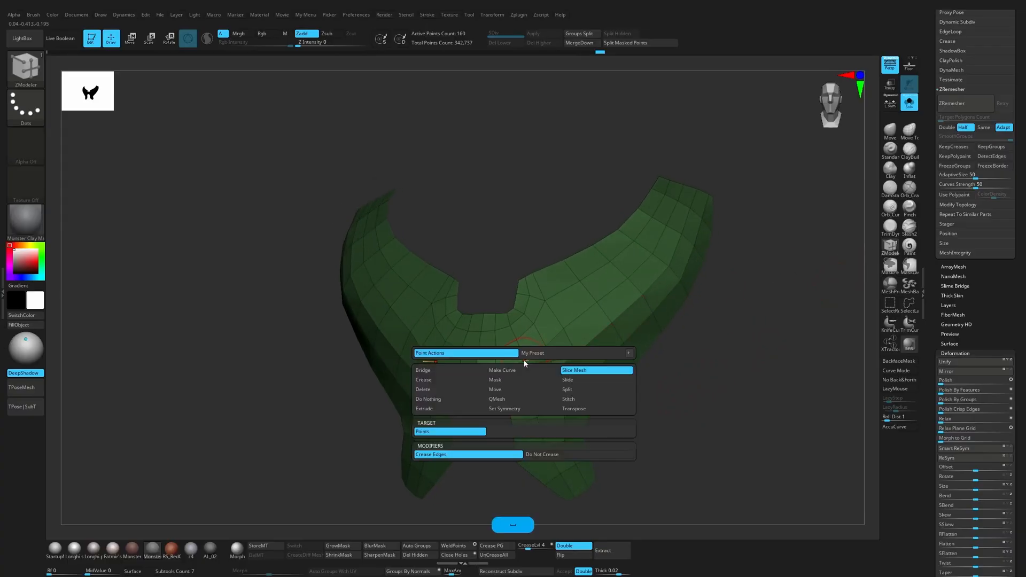
left_click(575, 401)
left_click(551, 357)
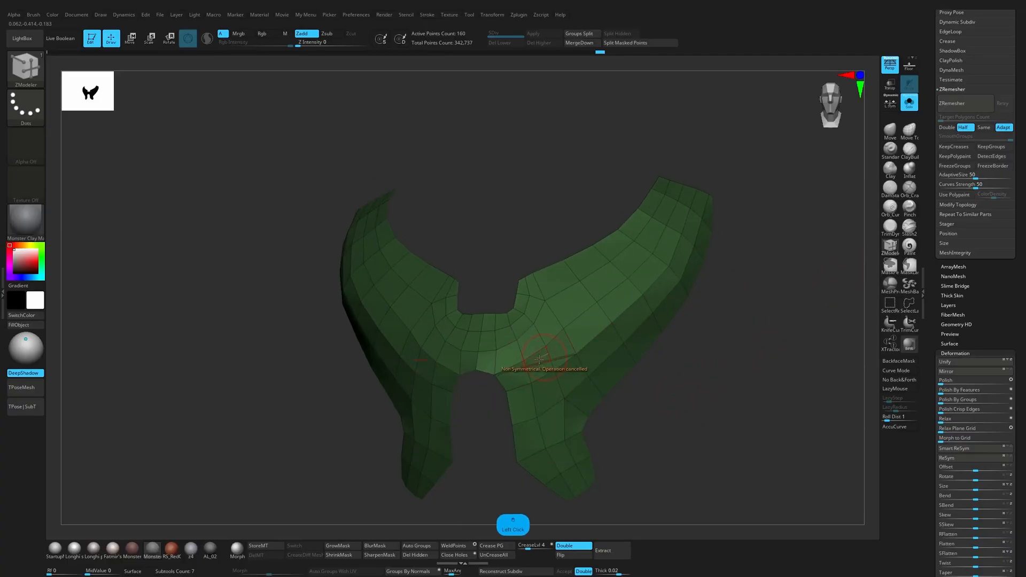
left_click(526, 360)
left_click(524, 360)
left_click(528, 366)
left_click(547, 347)
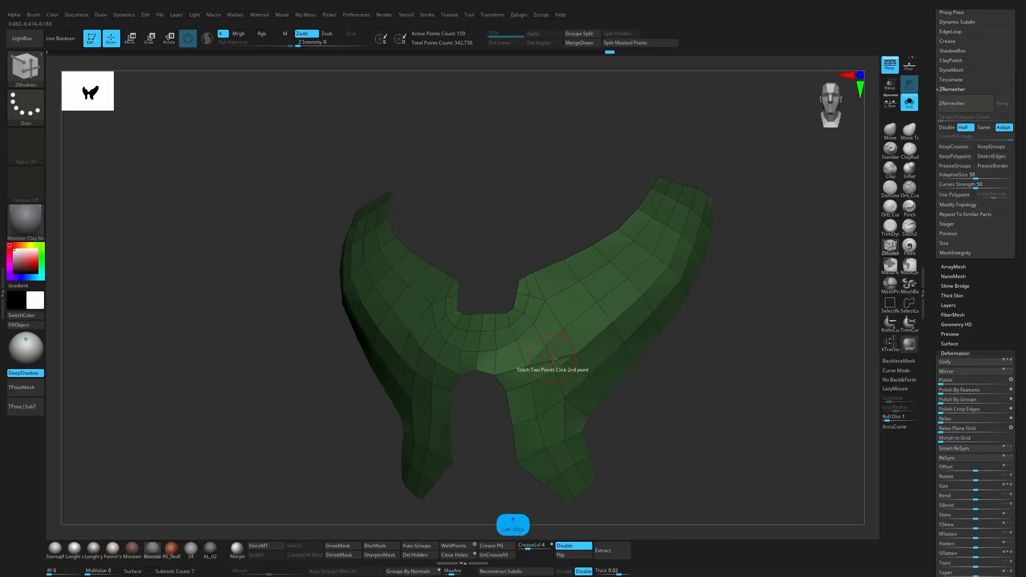
left_click(552, 360)
left_click_drag(669, 375, 699, 369)
Step: Stitch the surplus points along the lower half of the shoulder strap into its outer ridge points
left_click(563, 329)
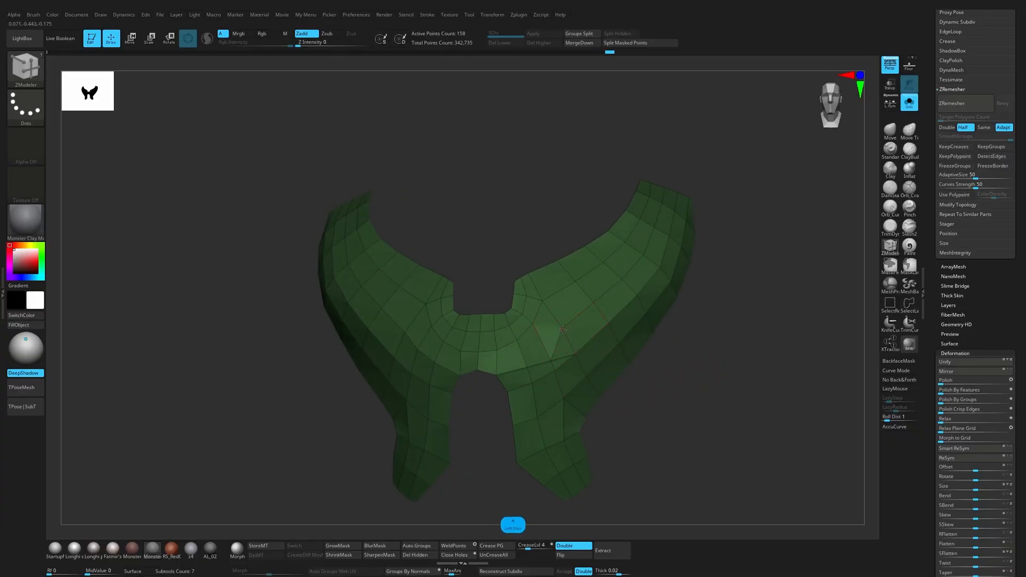
key("ctrl+z")
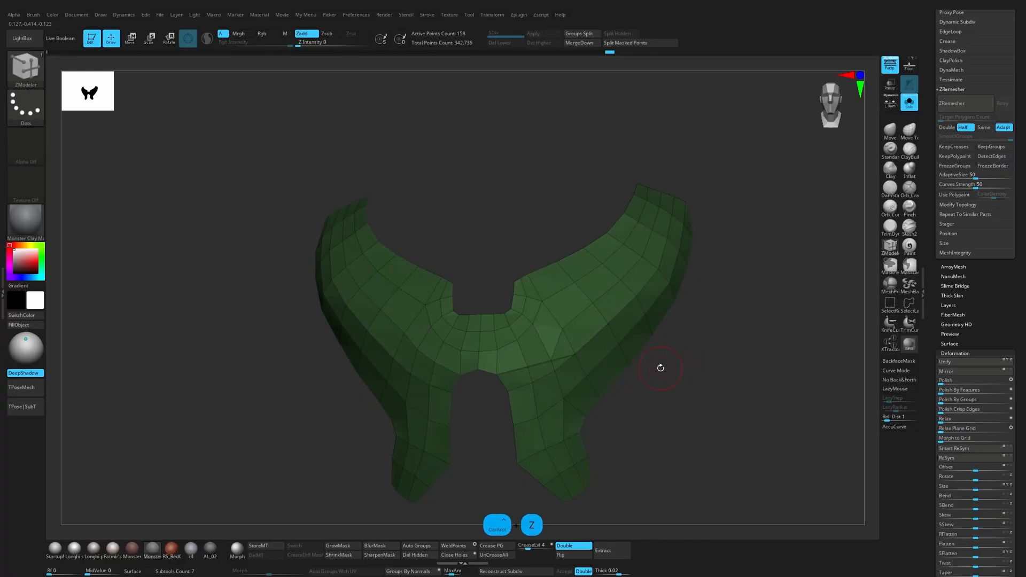
left_click(564, 330)
left_click(575, 354)
left_click(592, 305)
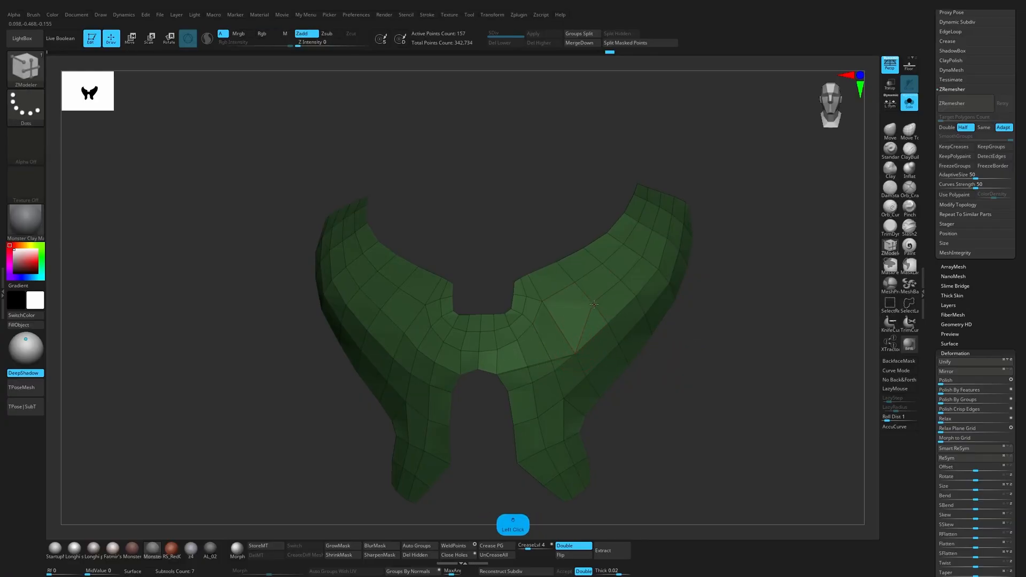
left_click(607, 322)
left_click(634, 294)
left_click_drag(705, 293, 668, 291)
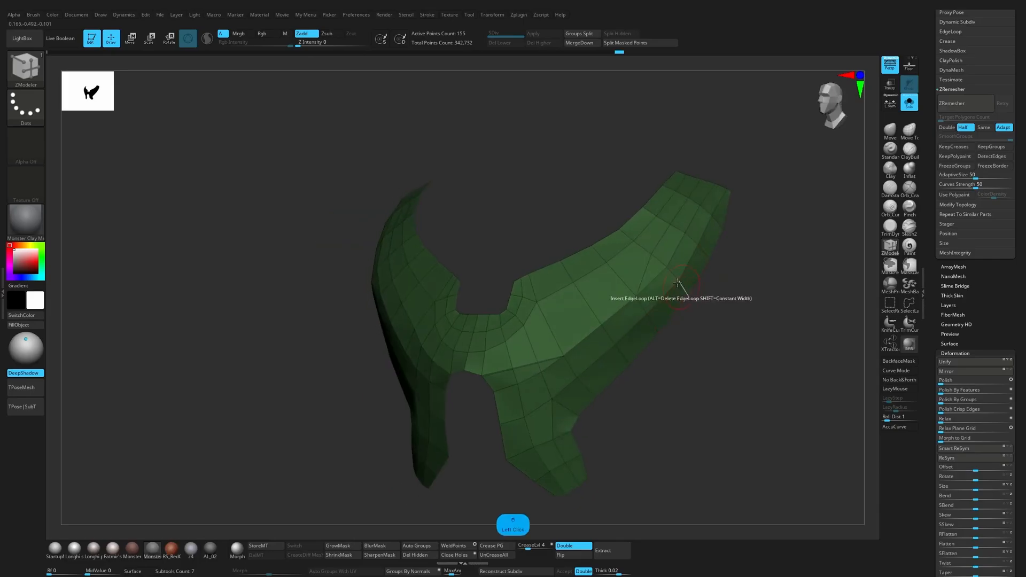
Step: Stitch the surplus points near the tip of the shoulder strap, up to its end edge
left_click(670, 225)
left_click(686, 227)
left_click(686, 197)
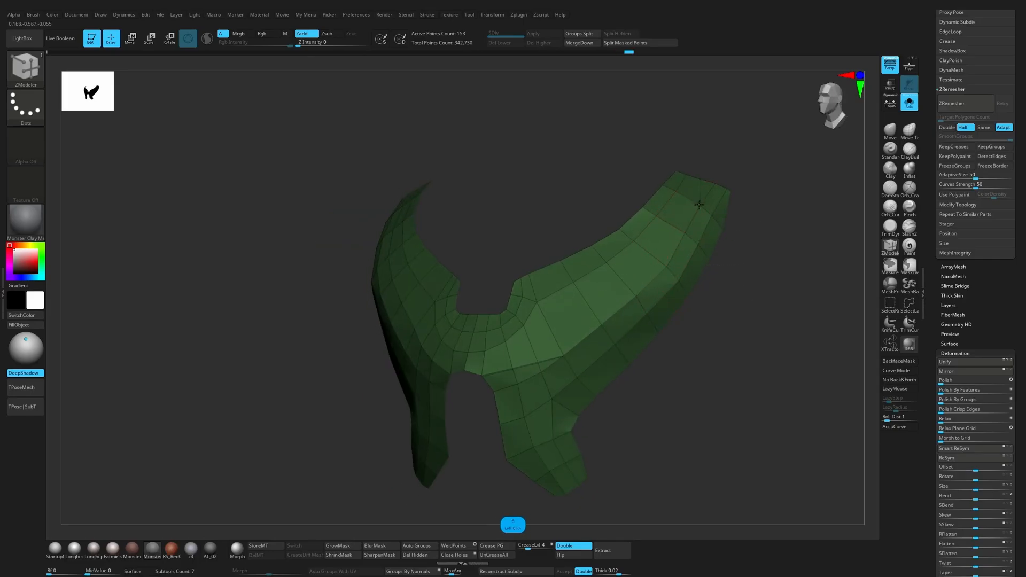
left_click(699, 204)
left_click(699, 180)
left_click(714, 183)
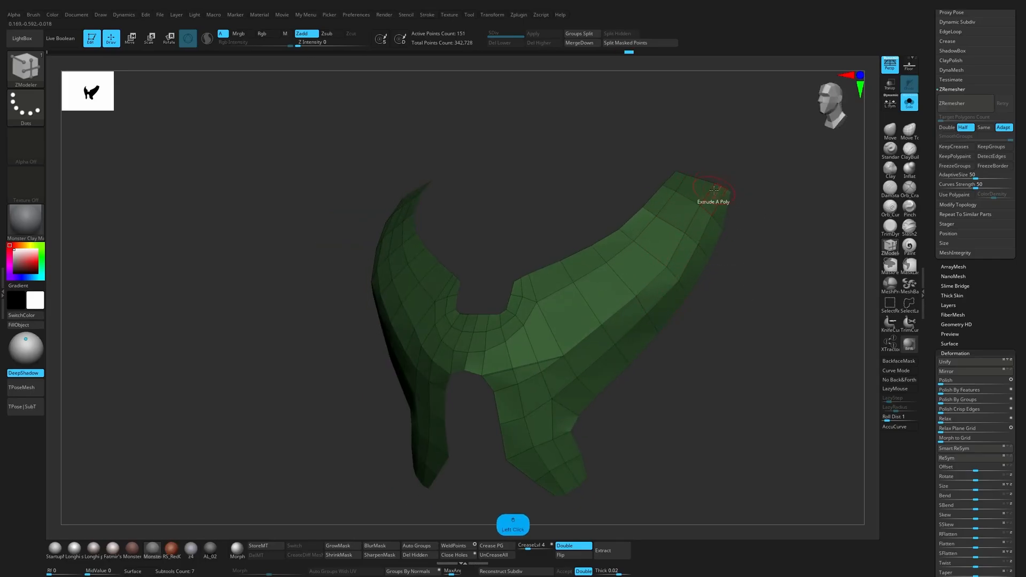
Step: Stitch the extra points along the top of the lower prong into the edge running from the centre notch
left_click(613, 55)
left_click_drag(614, 59, 642, 401, "shift")
left_click(532, 376)
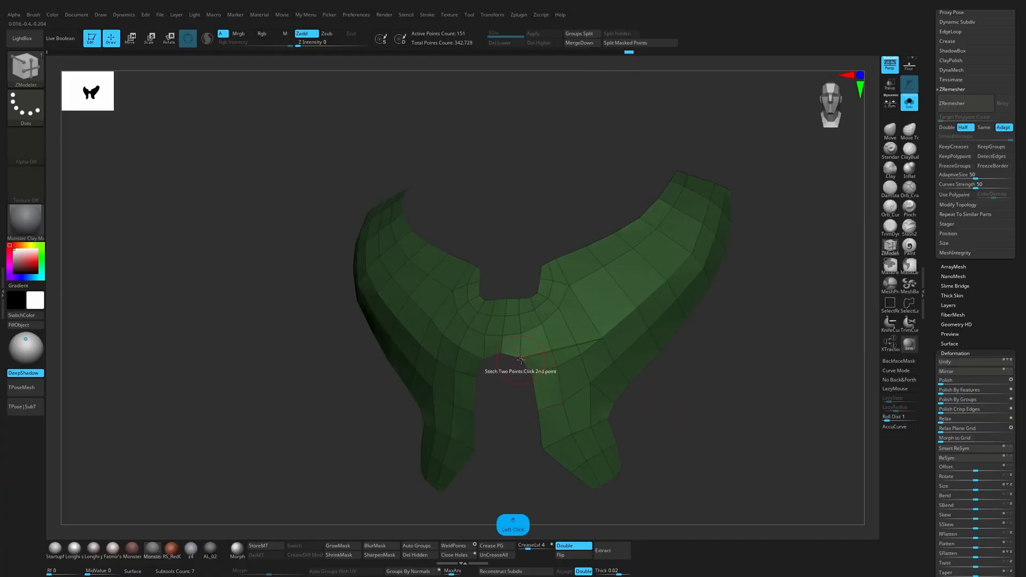
left_click(521, 358)
left_click(558, 367)
left_click(552, 351)
left_click(580, 357)
left_click(578, 345)
mouse_move(683, 383)
left_mouse_down()
mouse_move(696, 396)
mouse_move(680, 395)
mouse_move(671, 408)
mouse_move(604, 340)
left_mouse_up()
Step: Slide the edge loop beside the neck notch using ZModeler's edge Slide action with the EdgeLoop Complete target
key("1")
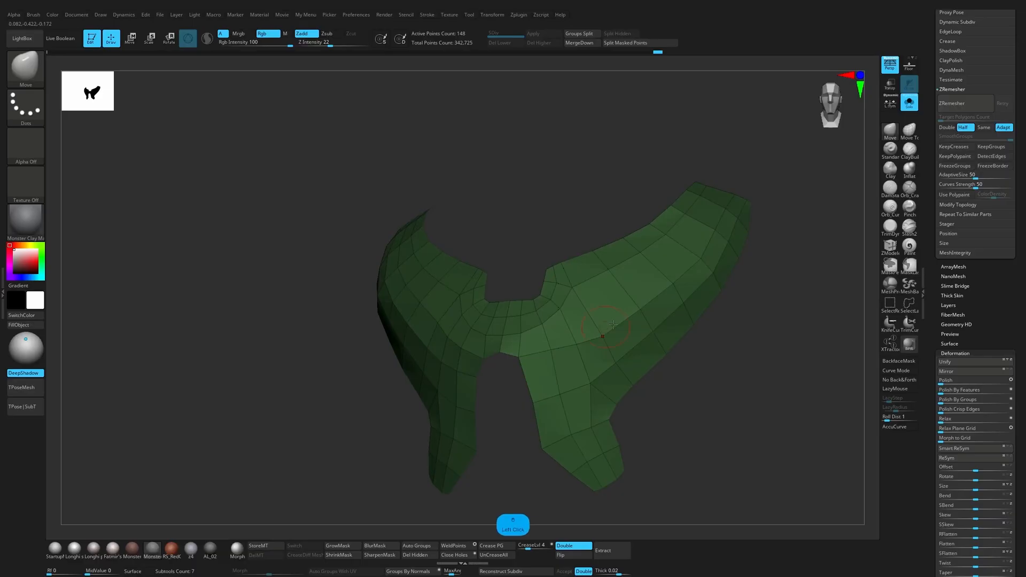
left_click_drag(741, 327, 721, 369)
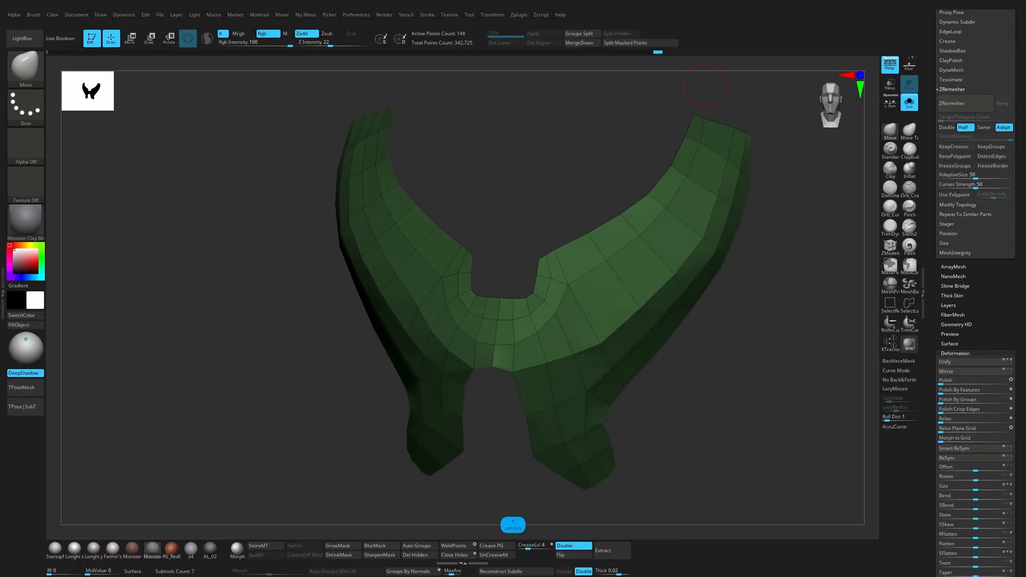
left_click_drag(736, 381, 725, 375)
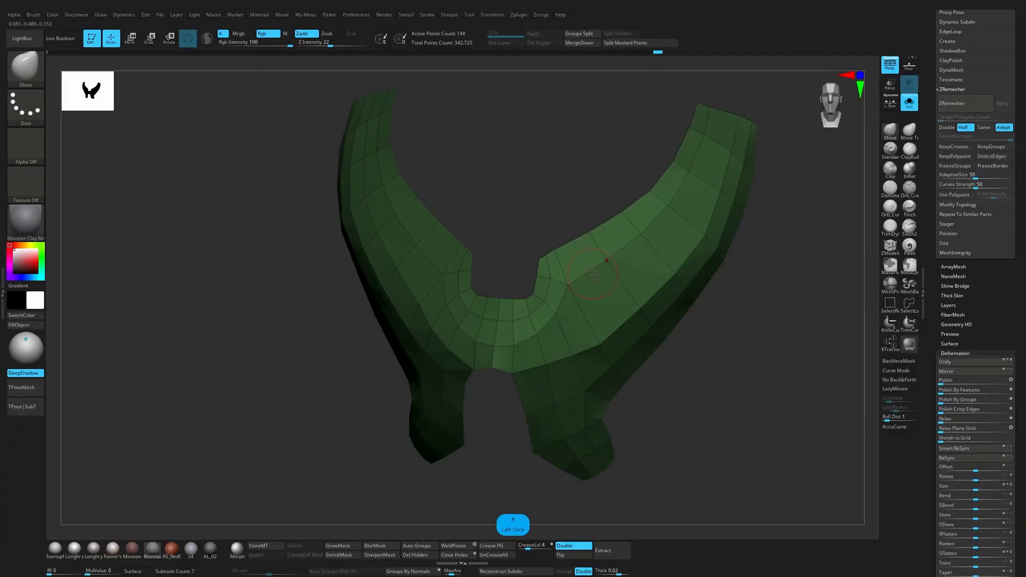
left_click(891, 247)
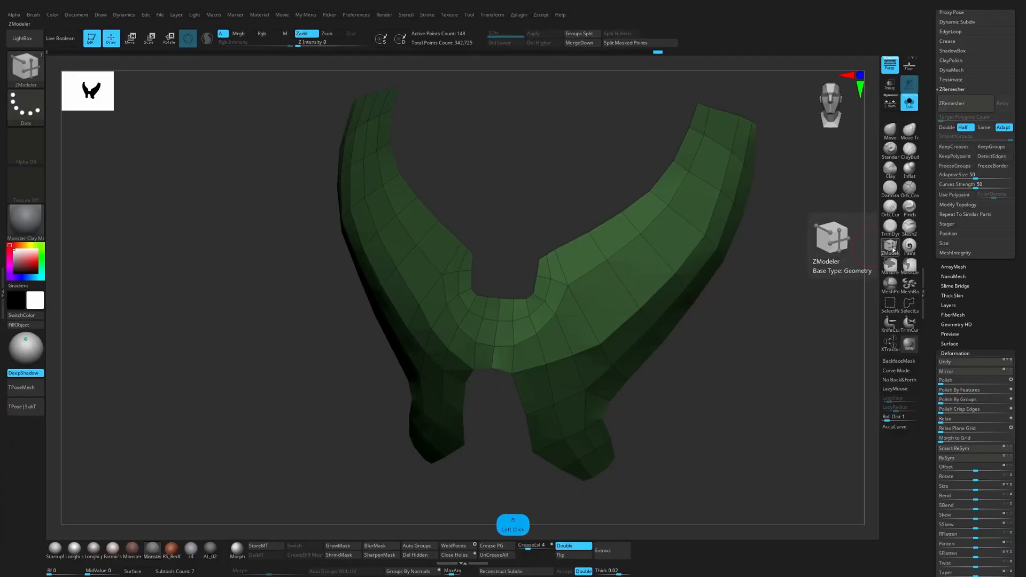
left_click_drag(807, 299, 777, 300)
key("space")
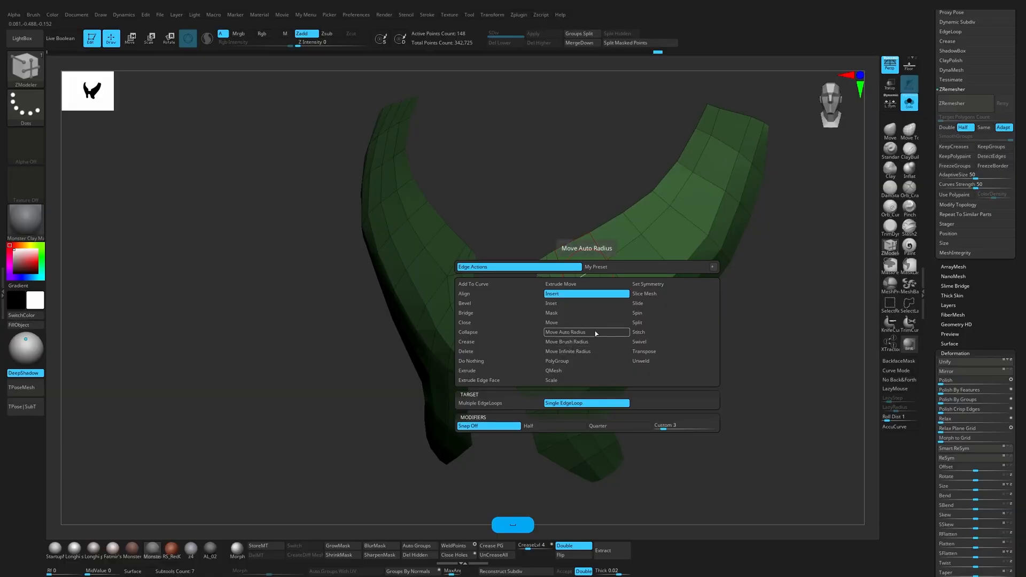
left_click(647, 304)
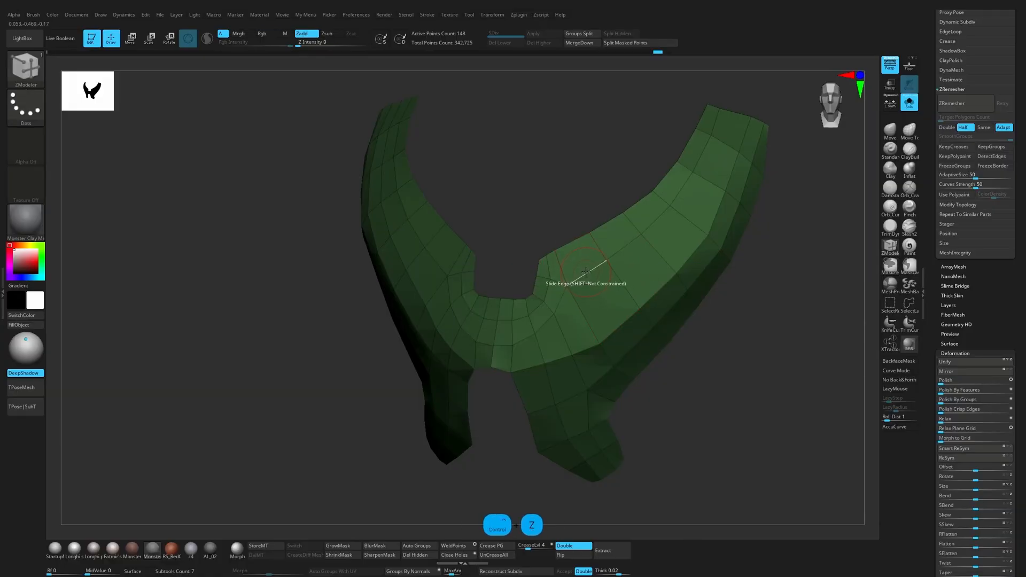
key("space")
left_click(595, 402)
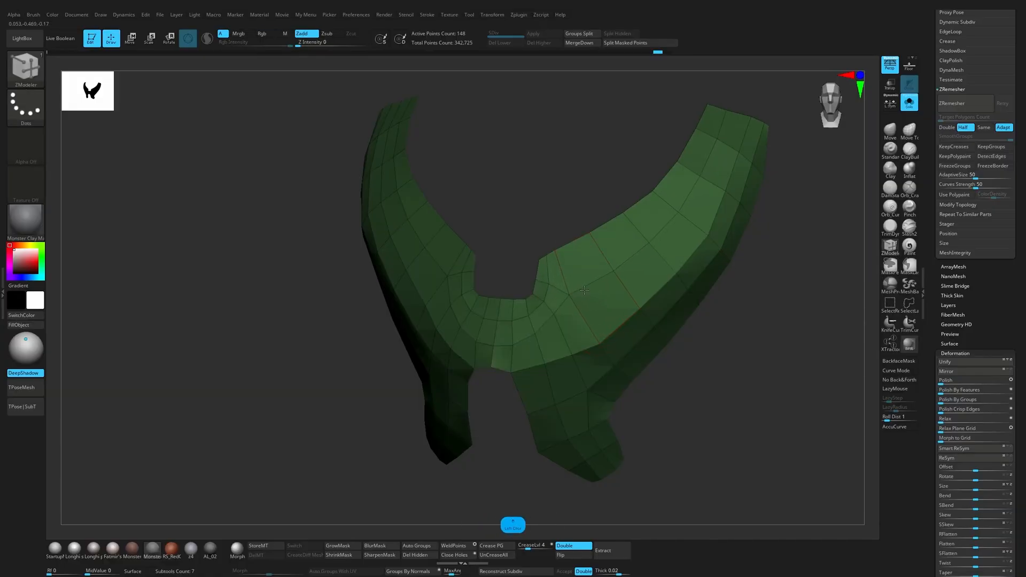
left_click_drag(491, 467, 500, 465)
Step: Nudge the point just outside the neck notch's lower corner with the Move brush
key("b")
key("m")
key("v")
left_click_drag(569, 296, 571, 298)
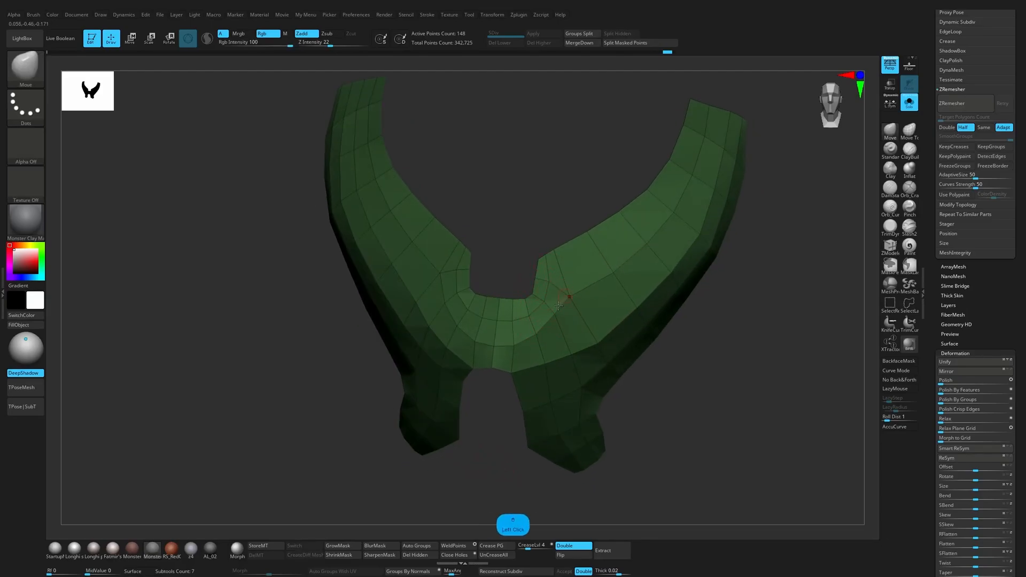
mouse_move(489, 450)
left_mouse_down()
mouse_move(513, 421)
mouse_move(493, 439)
left_mouse_up()
Step: Delete the edge loop that wraps around the neck notch with ZModeler's edge Insert action
left_click(889, 247)
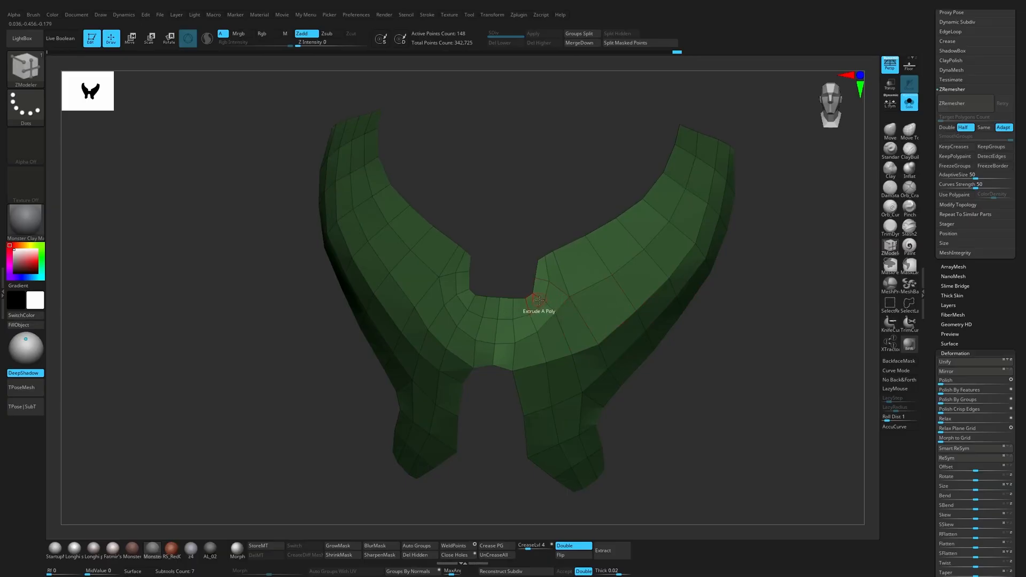
key("space")
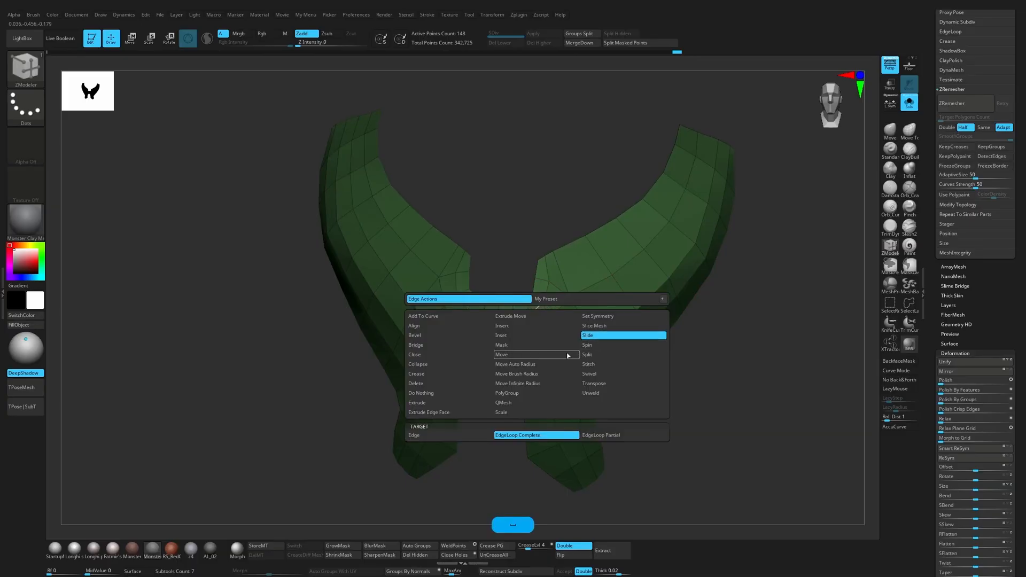
left_click(529, 326)
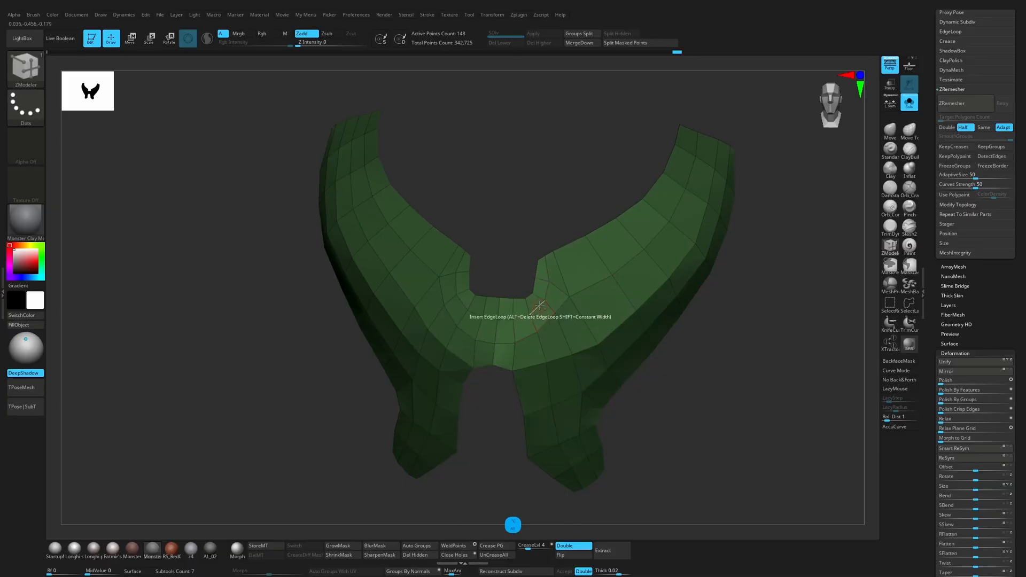
left_click(539, 308, "alt")
mouse_move(503, 403)
left_mouse_down()
mouse_move(489, 460)
mouse_move(513, 454)
mouse_move(483, 444)
mouse_move(504, 320)
left_mouse_up()
Step: Adjust the points on the centre bridge between the neck notch and the lower prongs with the Move brush
key("1")
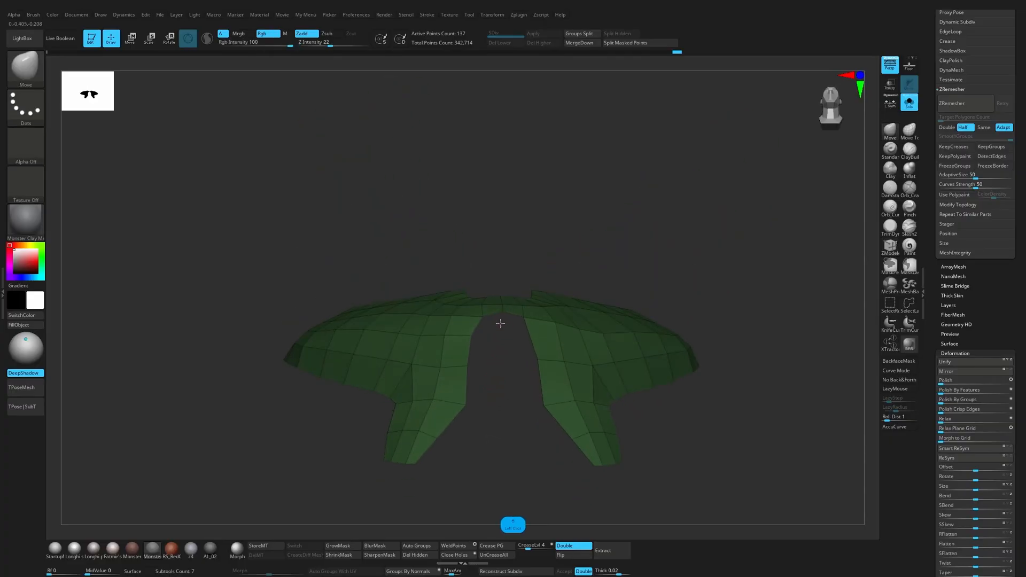
left_click_drag(500, 363, 492, 442)
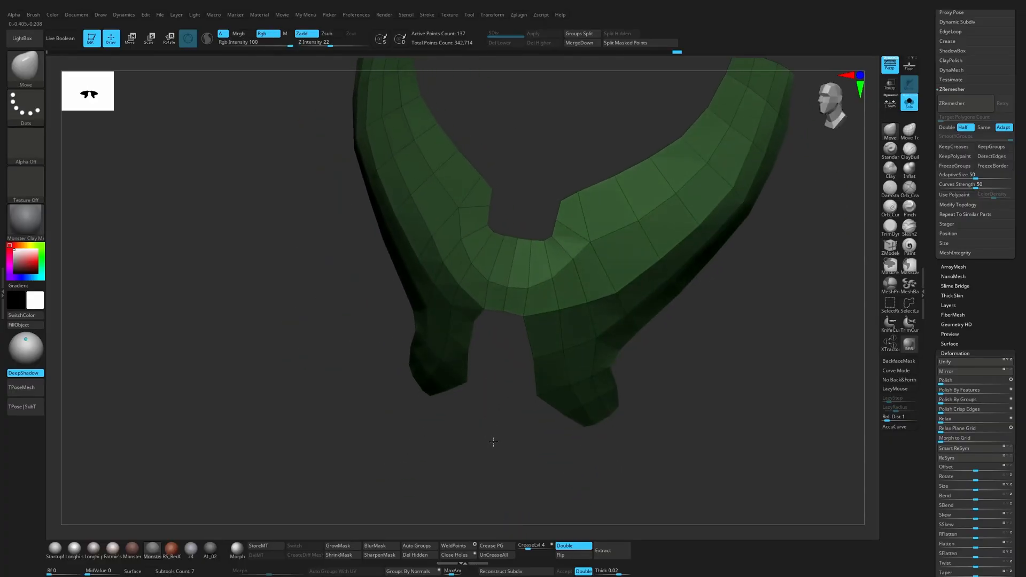
left_click(528, 285)
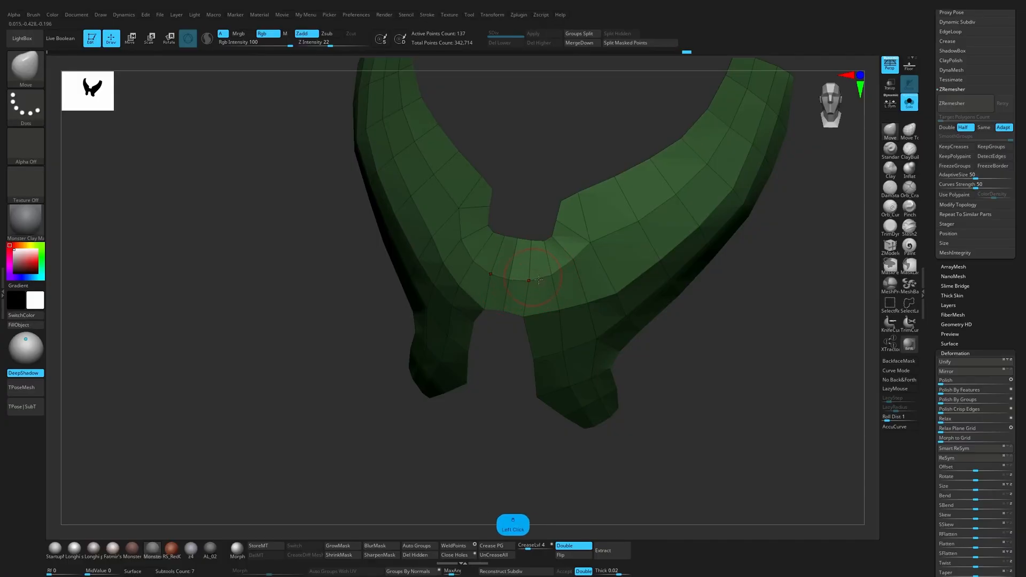
left_click_drag(732, 299, 770, 295, "shift")
Step: Try to mirror and weld the low-poly chest plate across its centre line
key("x")
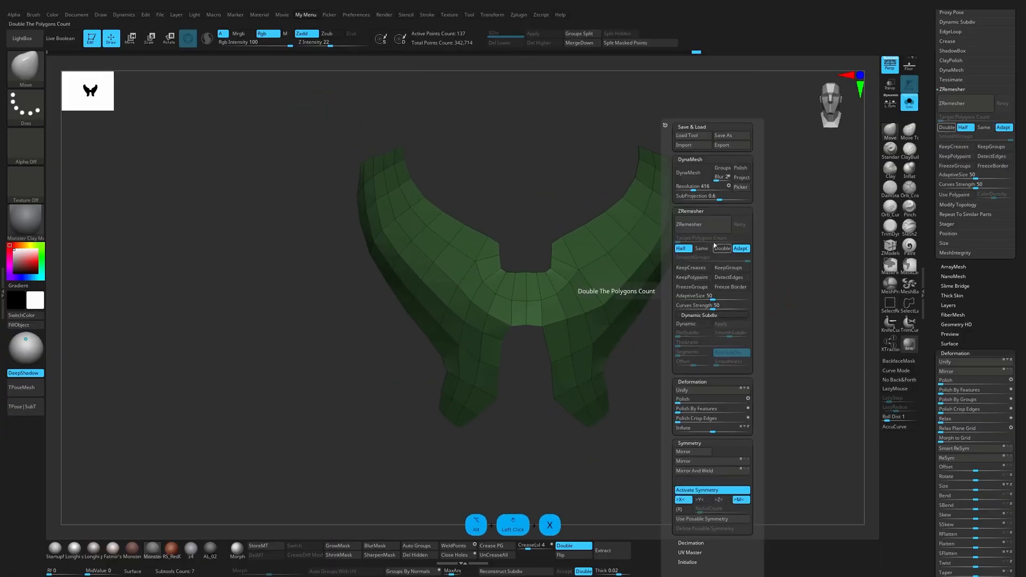
left_click_drag(978, 327, 978, 196)
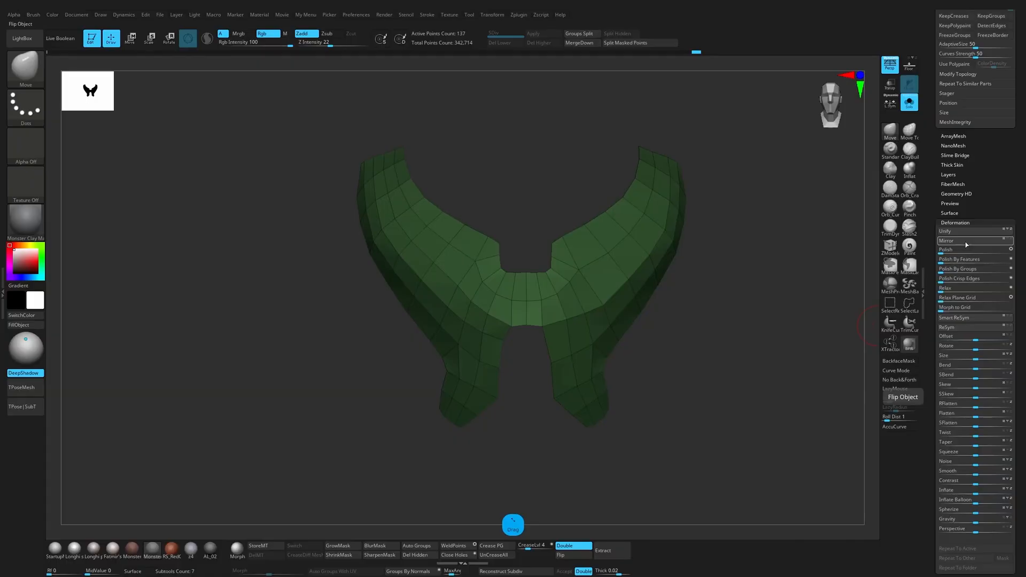
key("alt+x")
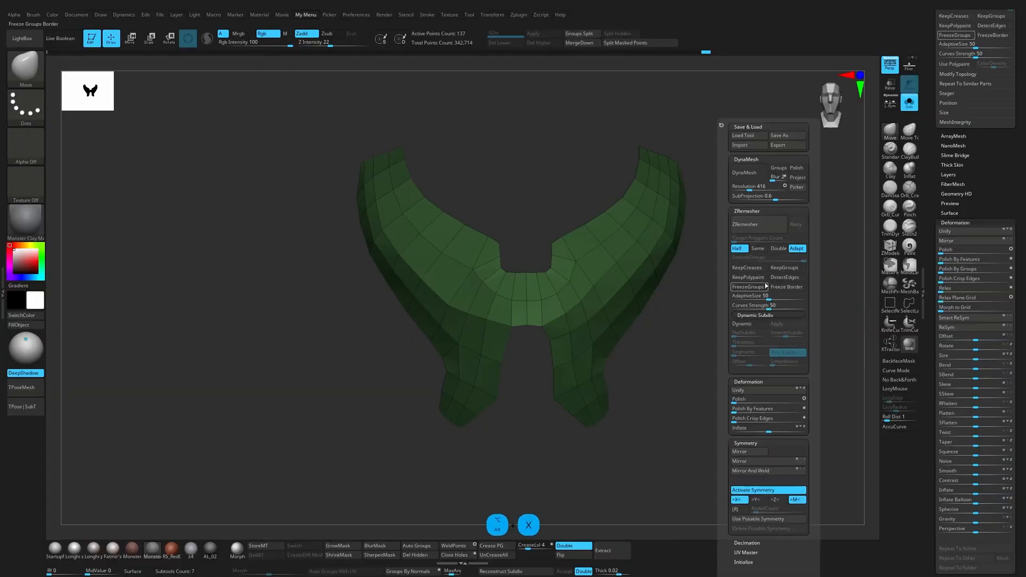
left_click(762, 471)
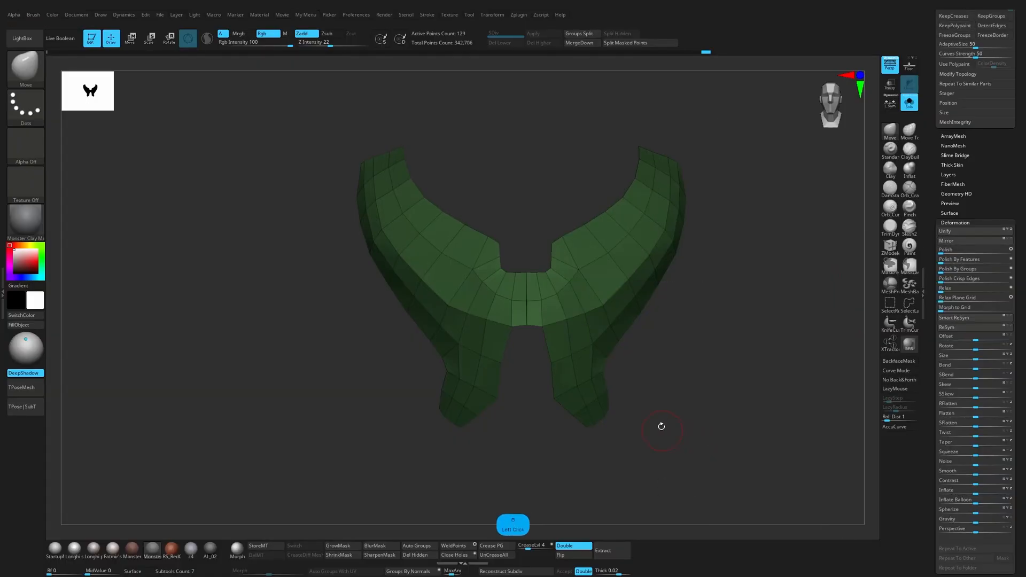
left_click(676, 403, "ctrl+shift")
left_click_drag(677, 404, 693, 469)
mouse_move(726, 406)
left_mouse_down()
mouse_move(715, 410)
mouse_move(713, 397)
left_mouse_up()
key("ctrl+z")
Step: Adjust the low-poly chest plate along X with the gizmo and apply Mirror And Weld
key("w")
left_click(517, 294)
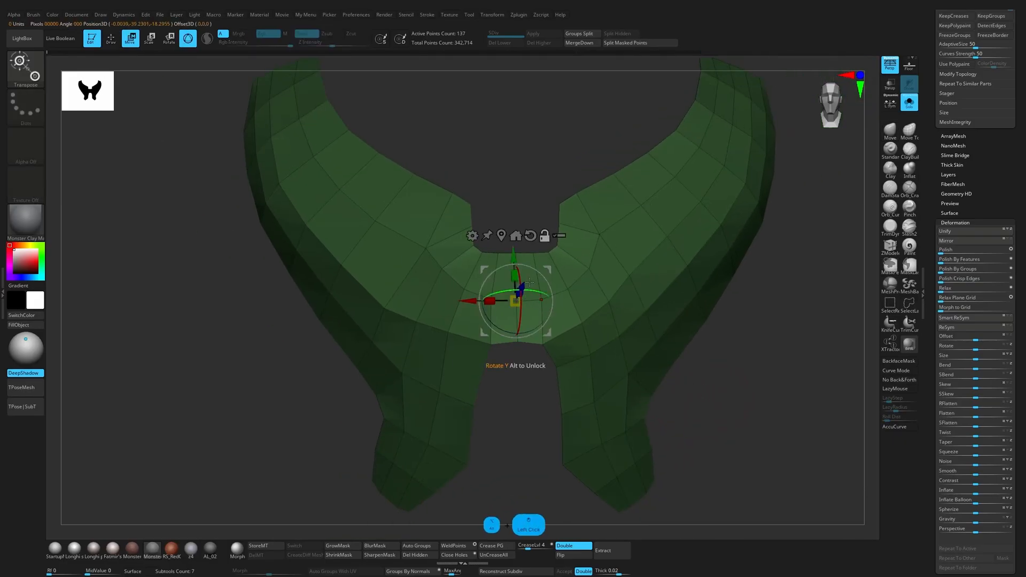
left_click(331, 260)
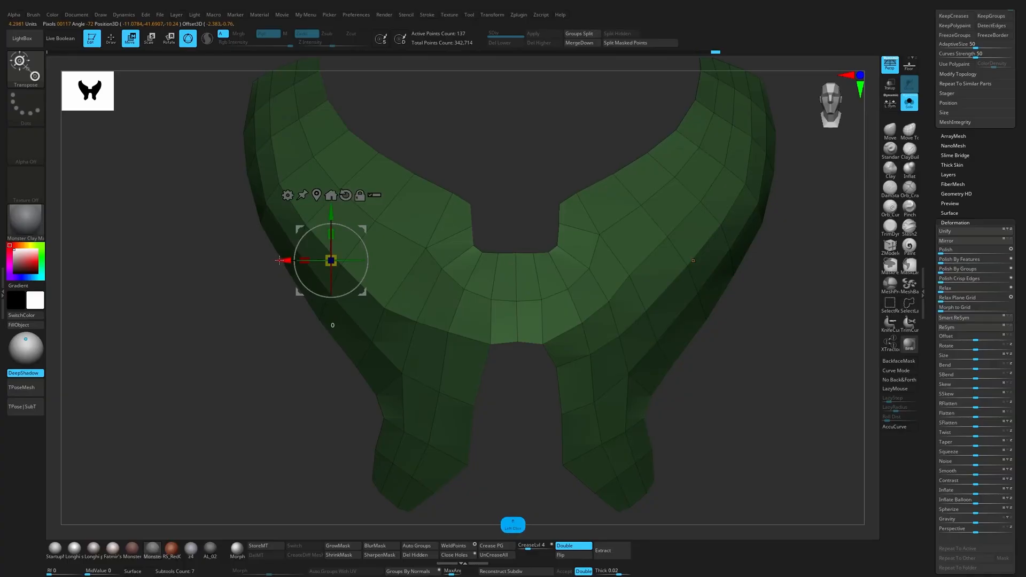
key("alt+x")
key("alt+x")
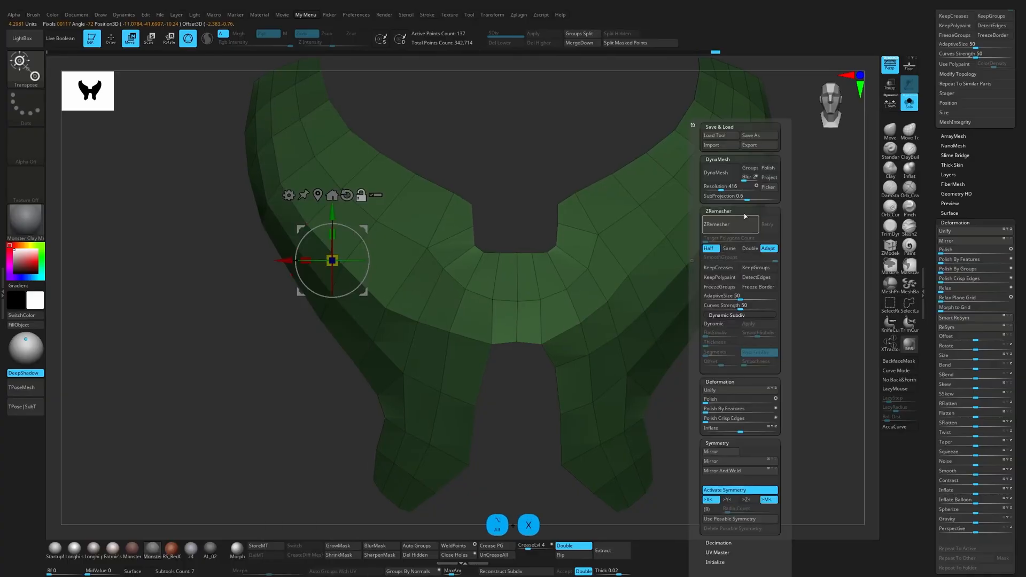
left_click(722, 471)
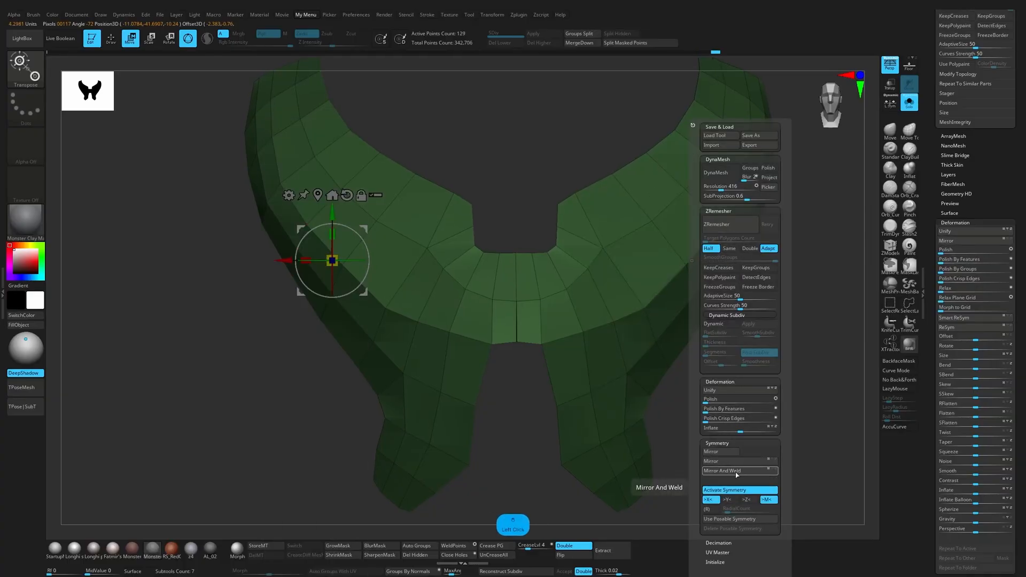
mouse_move(531, 428)
left_mouse_down("alt")
mouse_move(552, 458)
mouse_move(576, 415)
left_mouse_up("alt")
Step: Stitch the doubled points at the lower end of the centre seam with ZModeler's two-point Stitch action
key("q")
left_click_drag(521, 300, 528, 264, "alt")
left_click(884, 249)
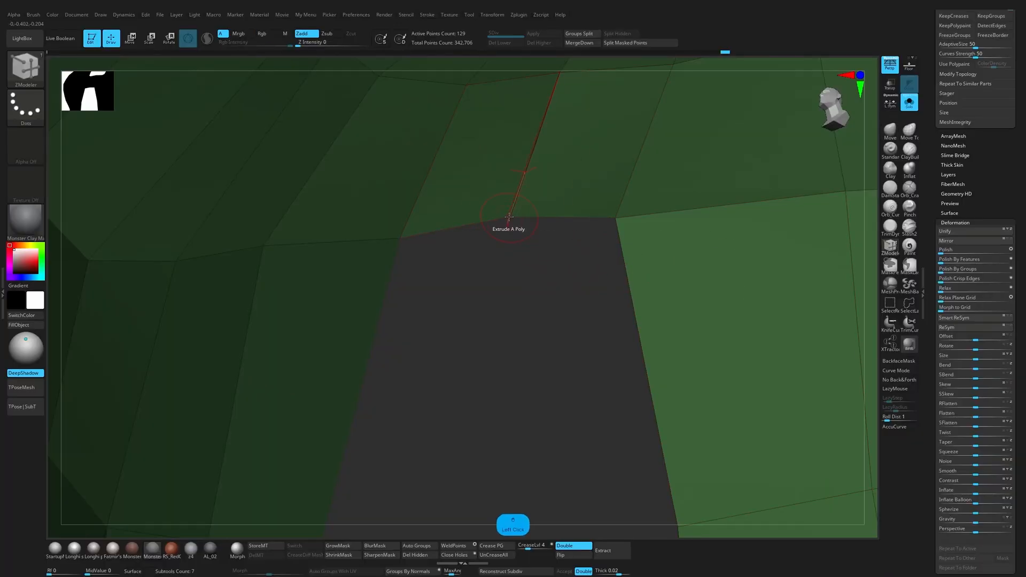
left_click(511, 216)
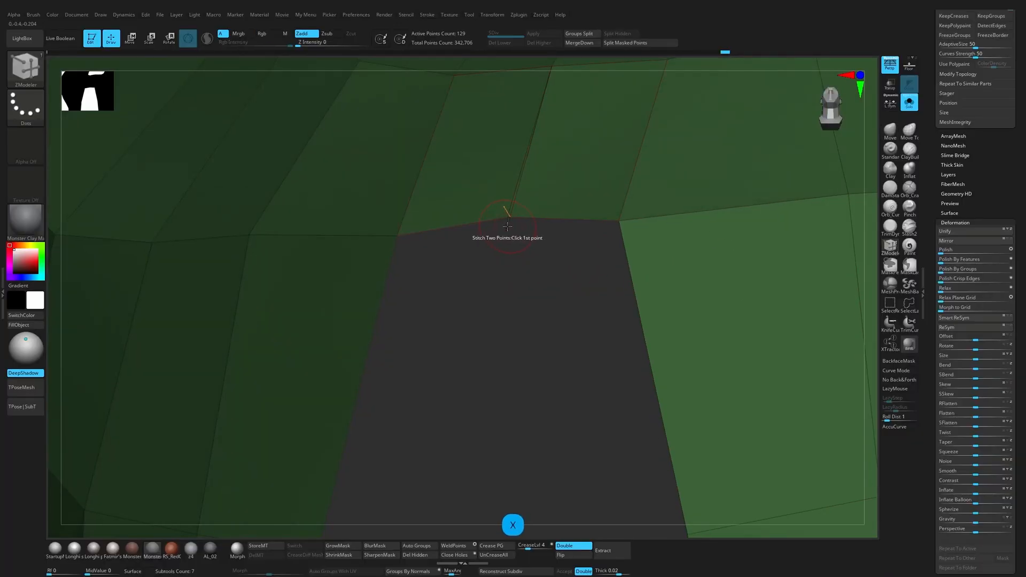
left_click(509, 224)
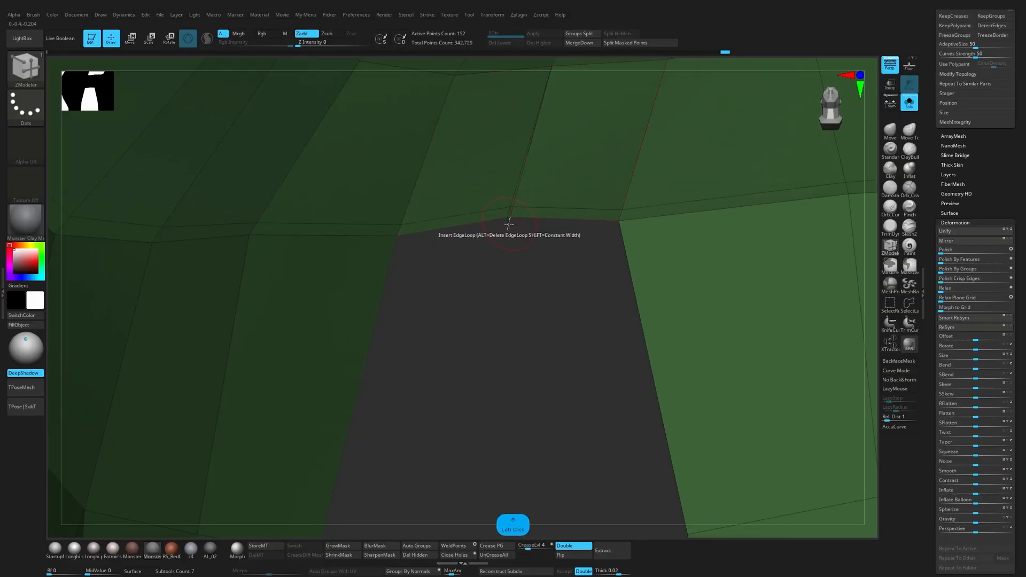
left_click(507, 217)
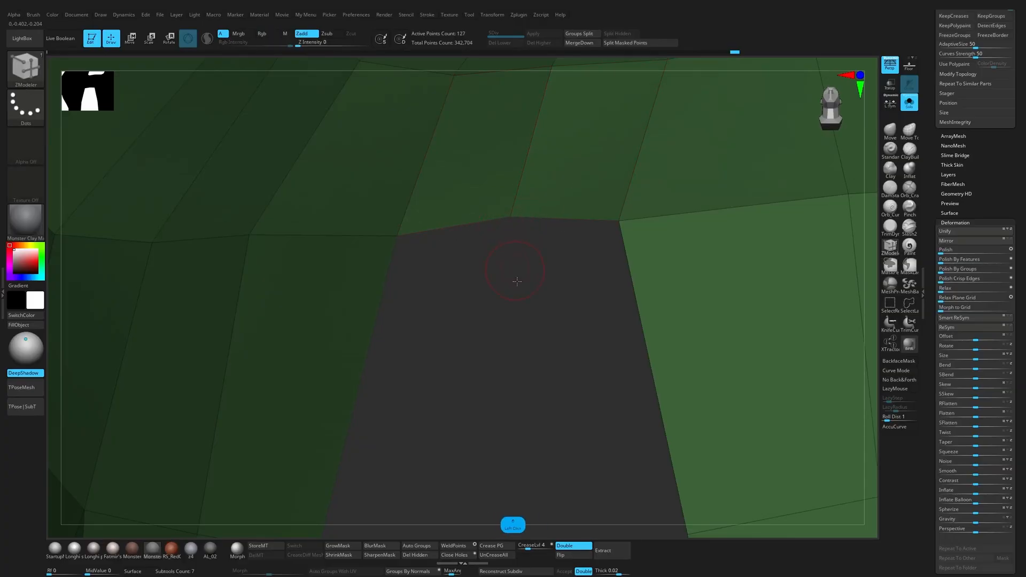
left_click_drag(516, 281, 550, 293, "shift")
Step: Flip the chest plate with Mirror and return to the Move brush with symmetry on
key("alt+x")
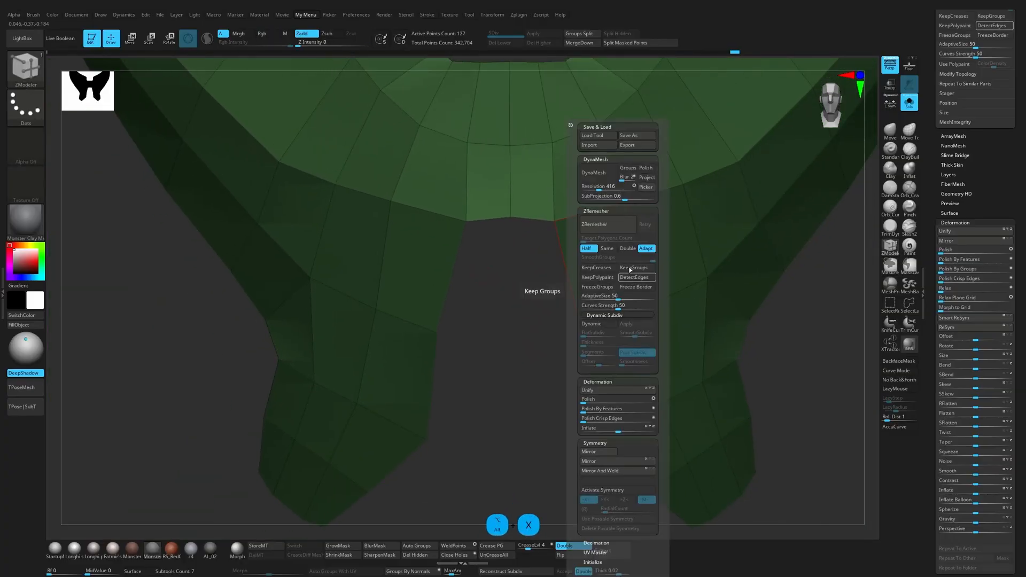
left_click(616, 461)
key("1")
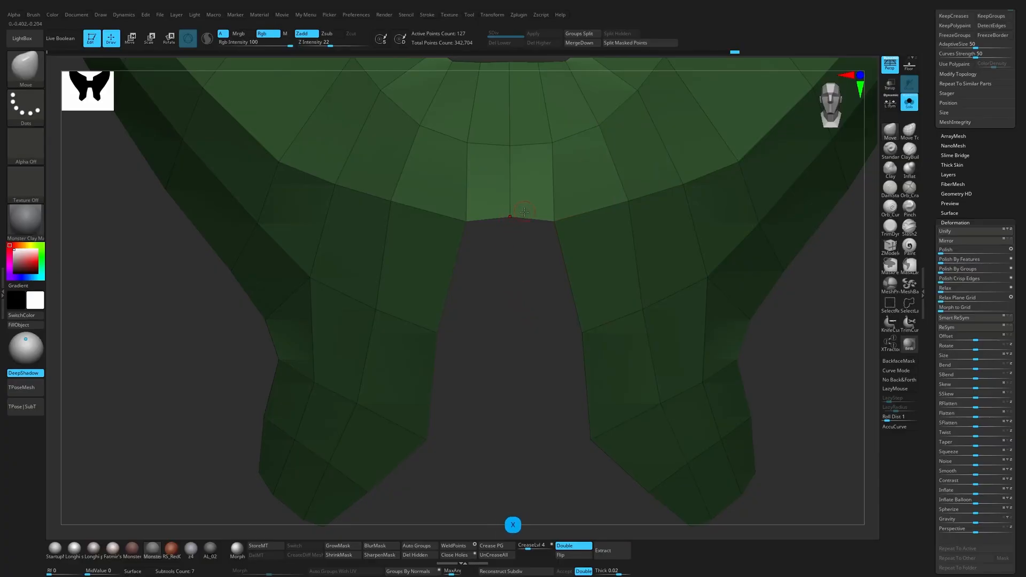
key("f")
left_click_drag(725, 266, 729, 319, "alt")
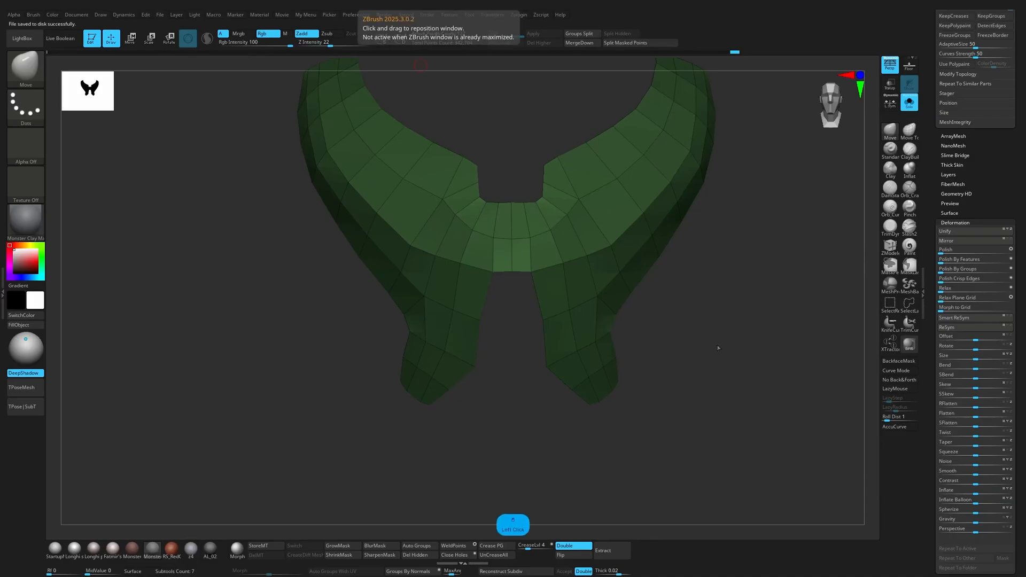
Step: Move the two sides of the chest plate apart along X with the gizmo to widen the centre bridge
left_click_drag(718, 348, 705, 336)
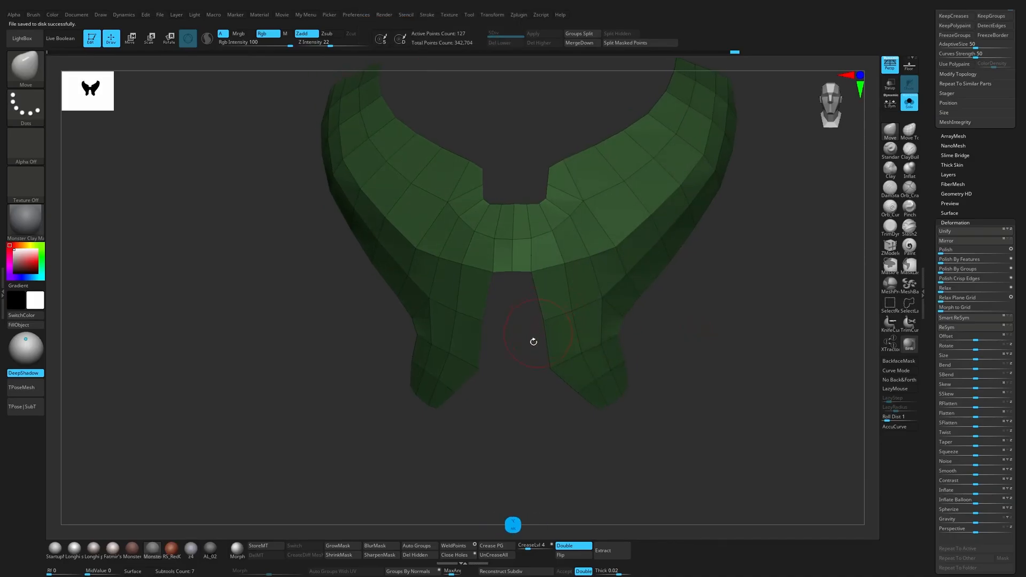
left_click_drag(533, 341, 525, 405, "alt")
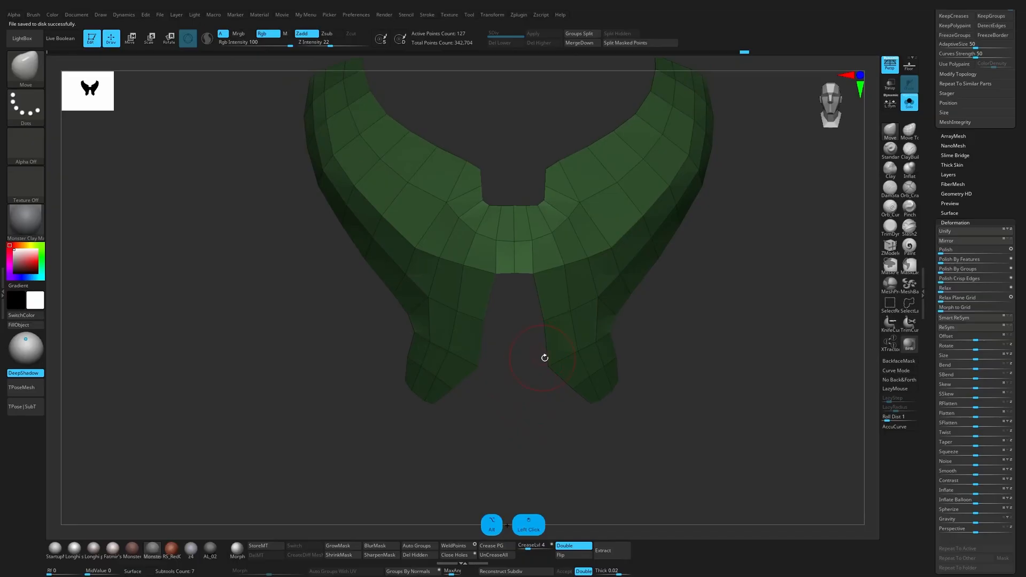
key("s")
mouse_move(532, 364)
left_mouse_down()
mouse_move(529, 264)
mouse_move(718, 85)
mouse_move(753, 82)
left_mouse_up()
left_click_drag(645, 303, 549, 426, "ctrl")
key("w")
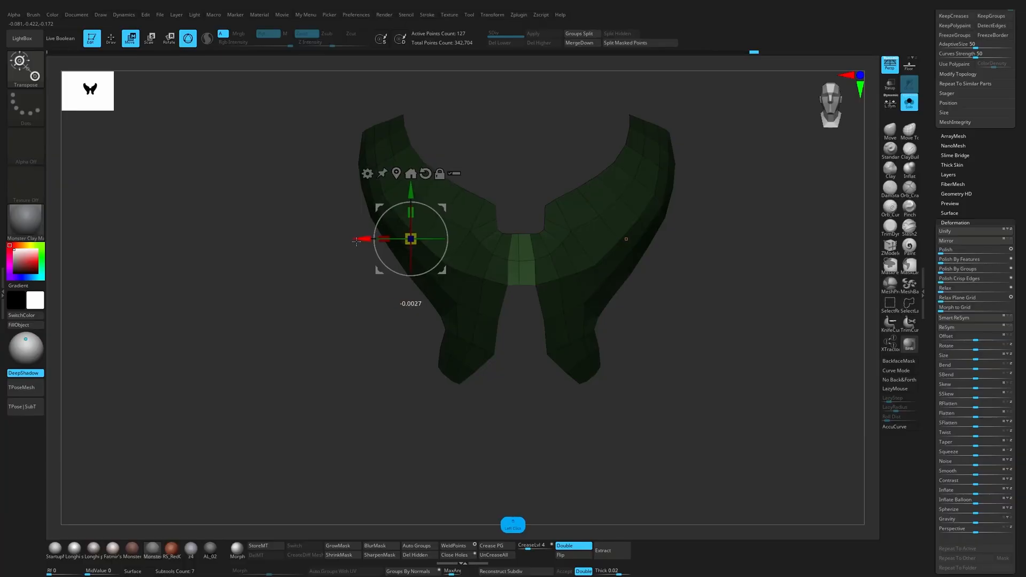
left_click(363, 239, "ctrl")
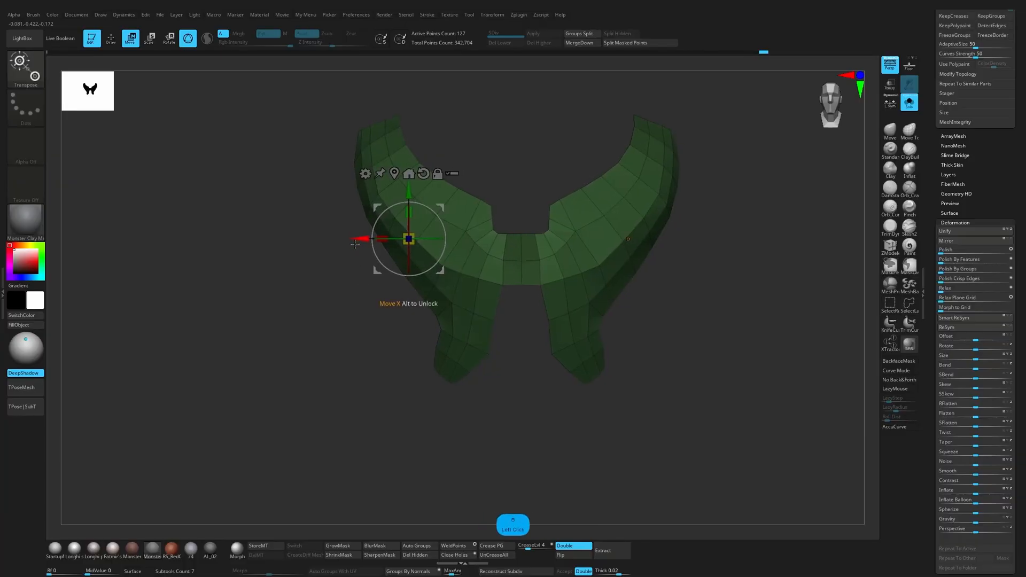
key("q")
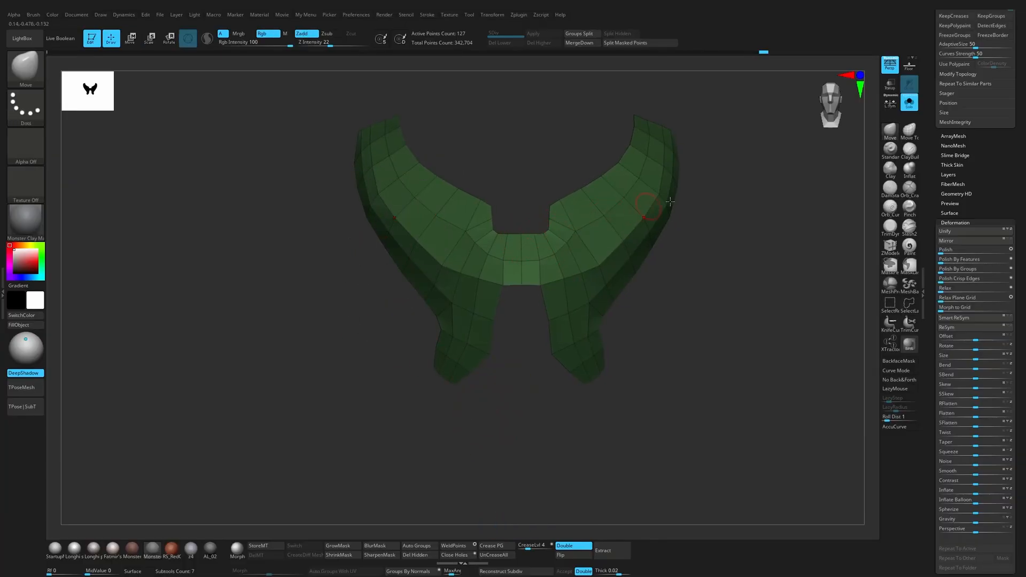
Step: Smooth the curve of the shoulder arms' outer edge by adjusting its points with the Move brush
left_click_drag(669, 202, 639, 296)
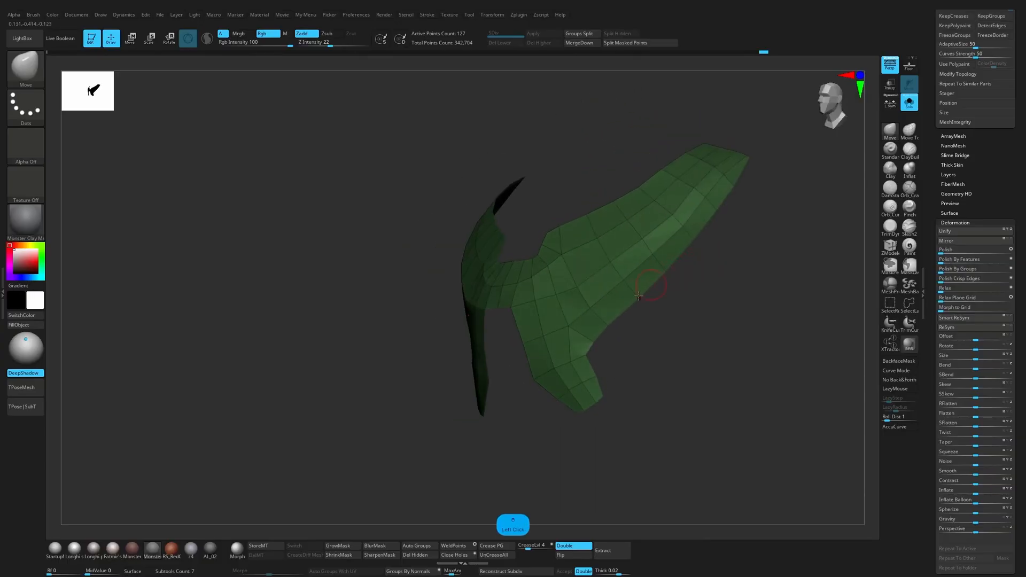
left_click_drag(834, 251, 744, 271)
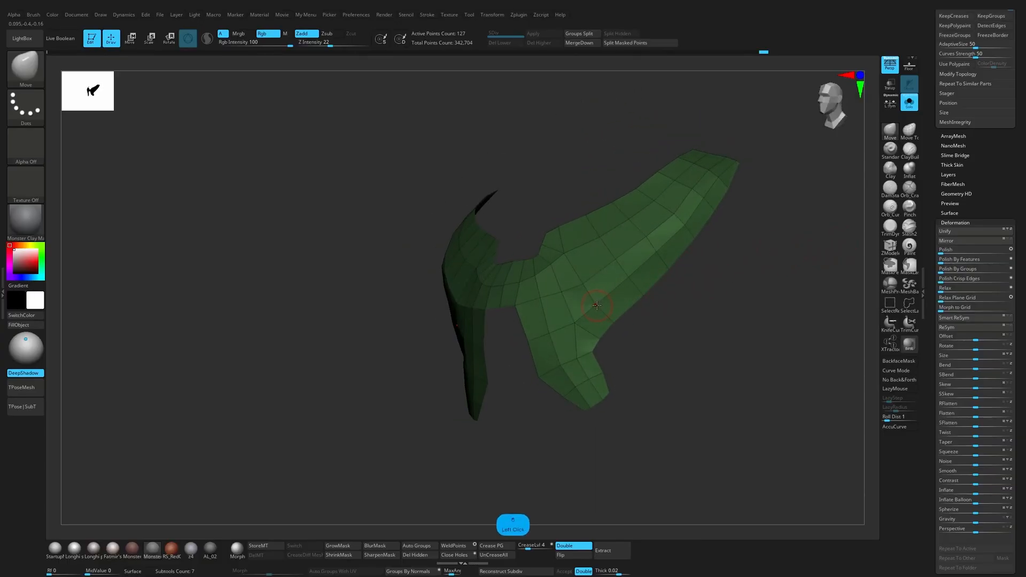
left_click_drag(632, 322, 603, 239)
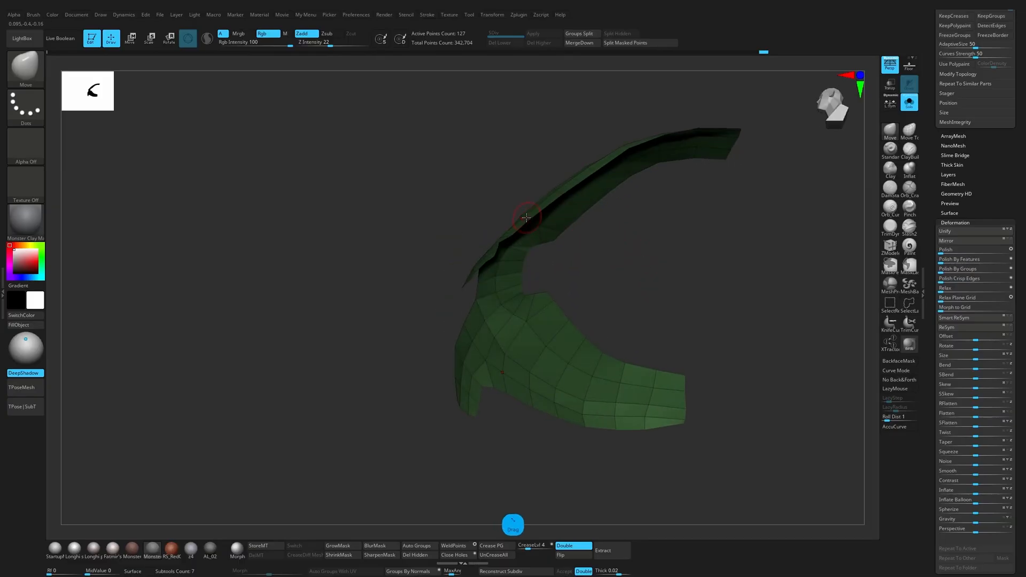
left_click_drag(536, 177, 535, 225, "alt")
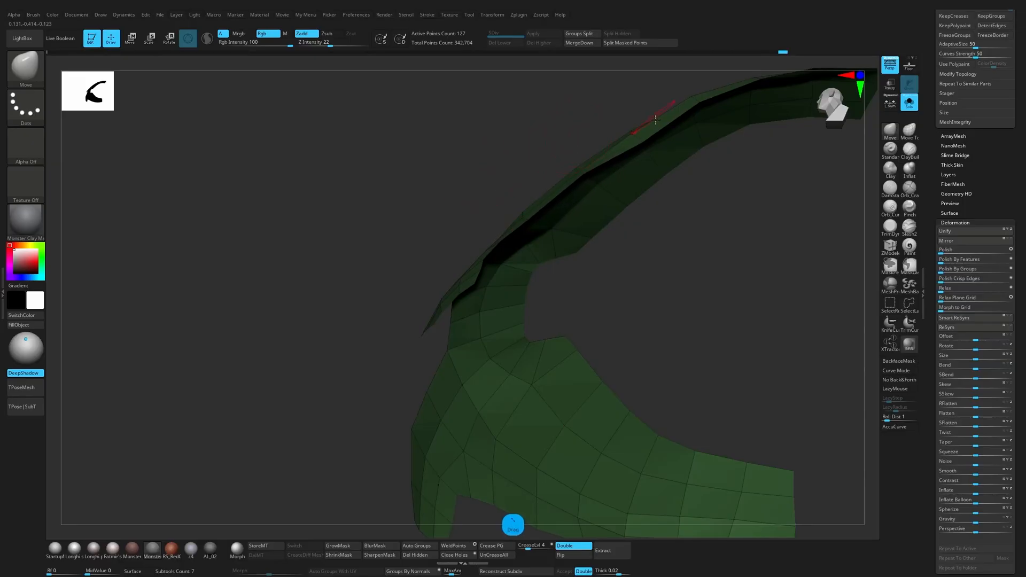
left_click_drag(655, 119, 615, 191)
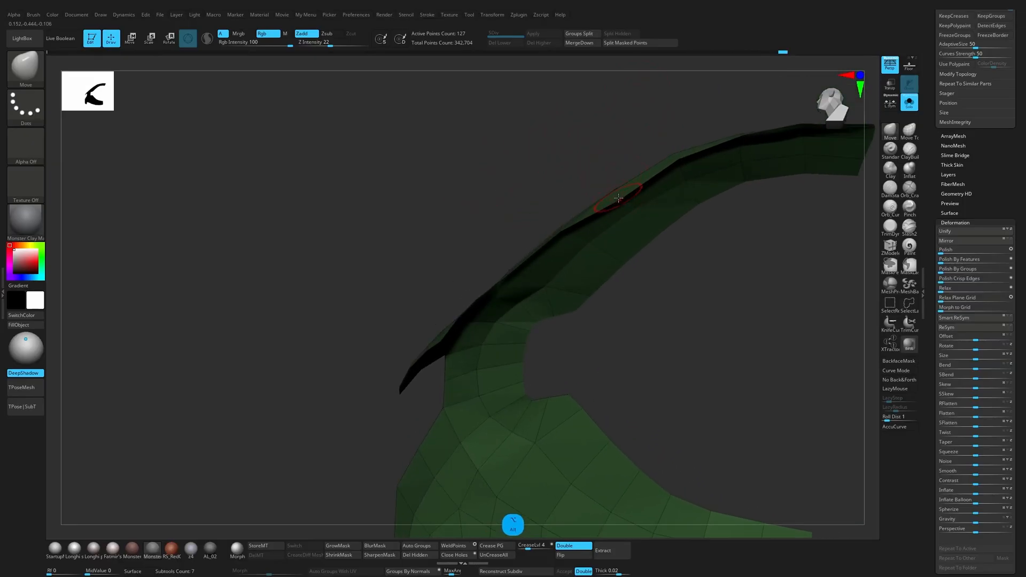
mouse_move(607, 137)
left_mouse_down()
mouse_move(652, 229)
mouse_move(640, 328)
mouse_move(600, 394)
mouse_move(568, 380)
mouse_move(546, 345)
left_mouse_up()
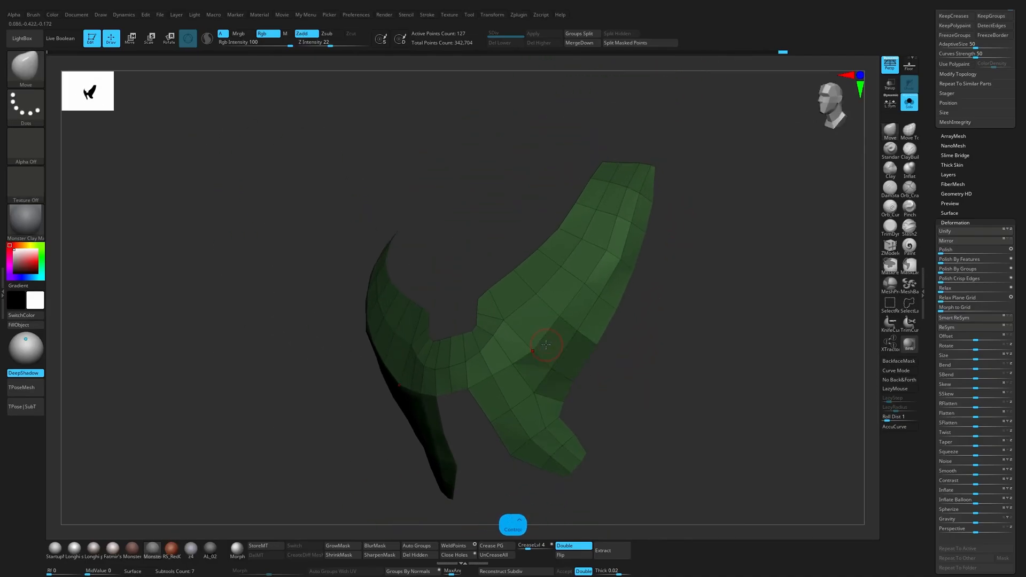
Step: Mask all but the strip of faces along the shoulder arm's outer edge and reposition it with local symmetry on
left_click(910, 266)
mouse_move(587, 394)
left_mouse_down("ctrl")
mouse_move(557, 389)
mouse_move(614, 245)
mouse_move(655, 284)
mouse_move(637, 337)
mouse_move(555, 385)
mouse_move(652, 320)
mouse_move(639, 348)
mouse_move(641, 288)
left_mouse_up("ctrl")
left_click(663, 338, "ctrl")
key("w")
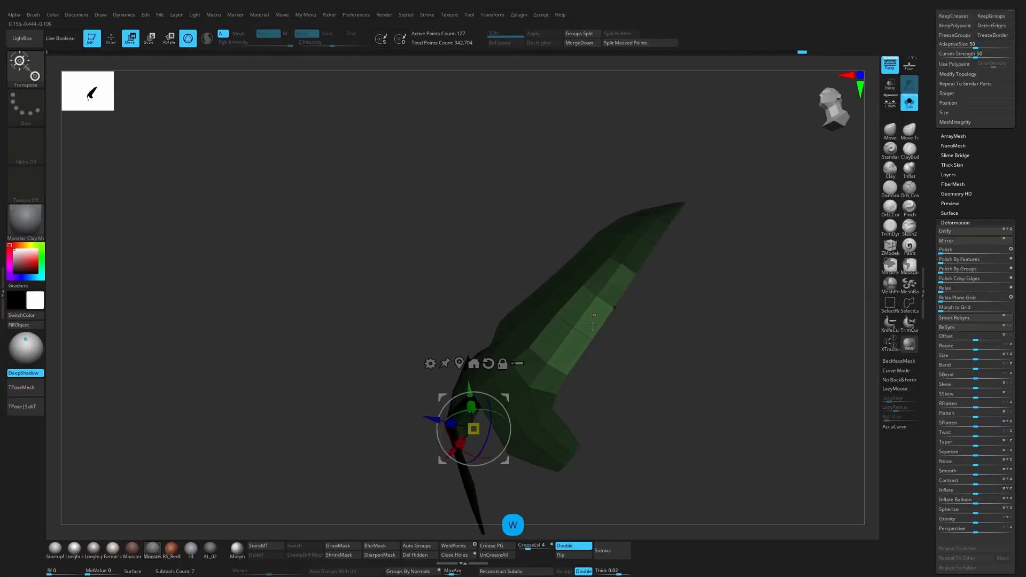
left_click(581, 329, "alt")
left_click_drag(582, 330, 638, 298)
left_click_drag(570, 302, 575, 325)
key("ctrl+z")
left_click_drag(621, 258, 631, 229)
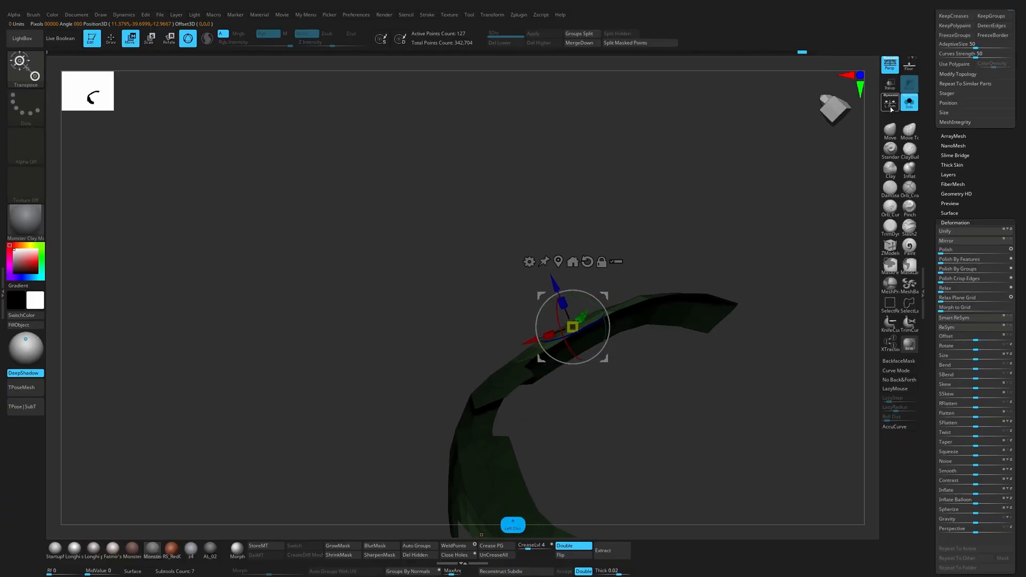
key("ctrl+z")
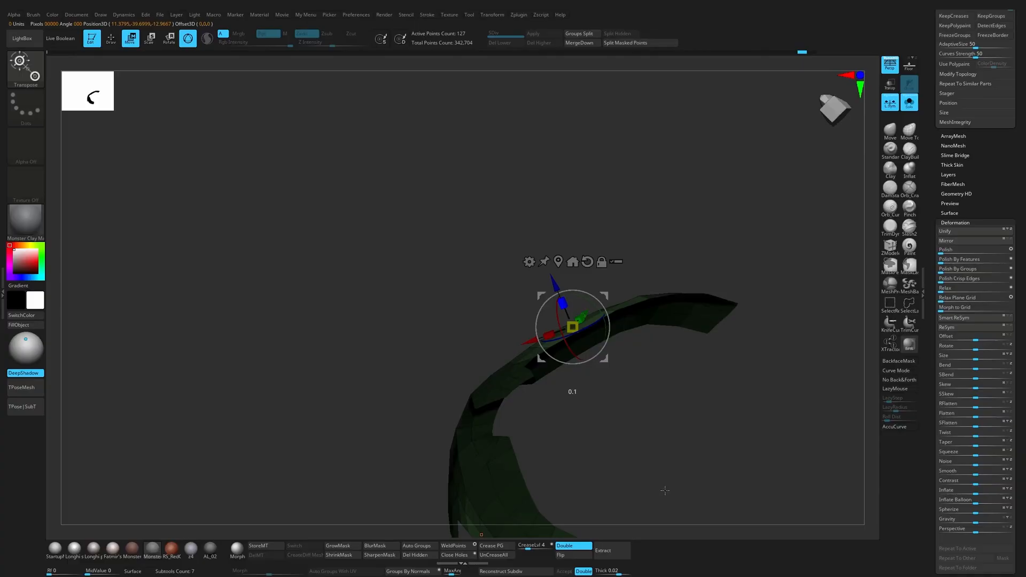
mouse_move(582, 320)
left_mouse_down()
mouse_move(636, 389)
mouse_move(632, 380)
mouse_move(666, 472)
mouse_move(683, 385)
left_mouse_up()
Step: Isolate the outer edge faces near the shoulder arm's upper end with a mask and shift them with the gizmo
key("q")
mouse_move(682, 327)
left_mouse_down("ctrl")
mouse_move(721, 260)
mouse_move(783, 287)
left_mouse_up("ctrl")
left_click(783, 288, "ctrl")
left_click_drag(754, 320, 743, 285)
key("w")
left_click(705, 266, "alt")
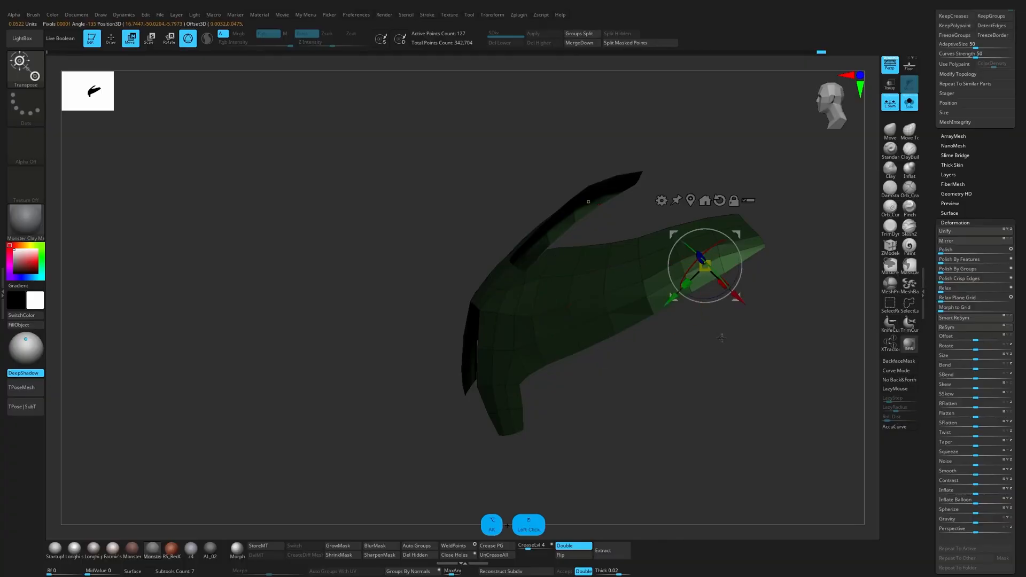
left_click_drag(722, 338, 714, 278)
left_click_drag(698, 244, 700, 247)
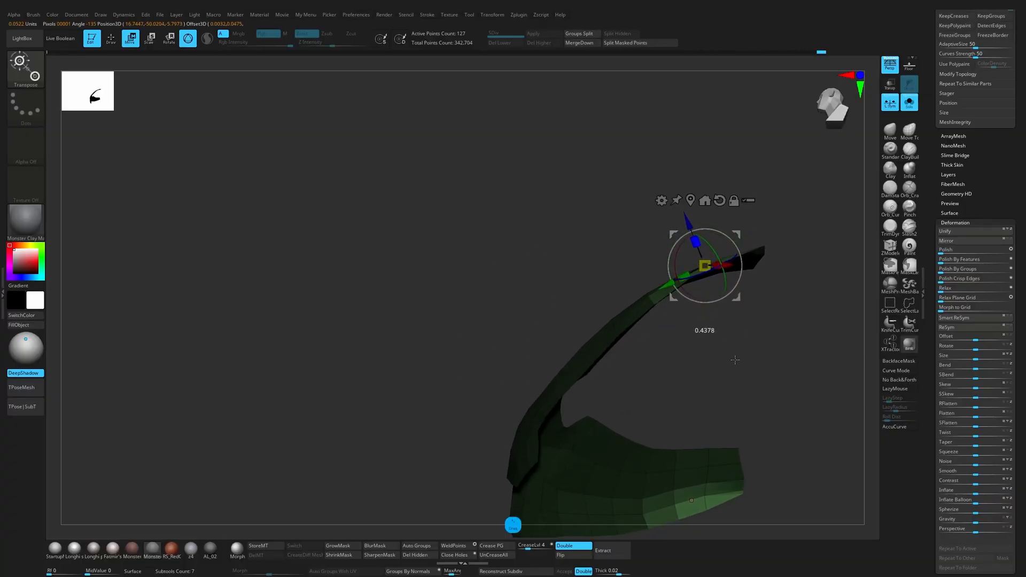
mouse_move(760, 342)
left_mouse_down()
mouse_move(770, 362)
mouse_move(797, 339)
mouse_move(795, 321)
mouse_move(756, 297)
mouse_move(687, 285)
left_mouse_up()
Step: Refine the points along the shoulder arm's upper end from above with a resized Move brush
key("q")
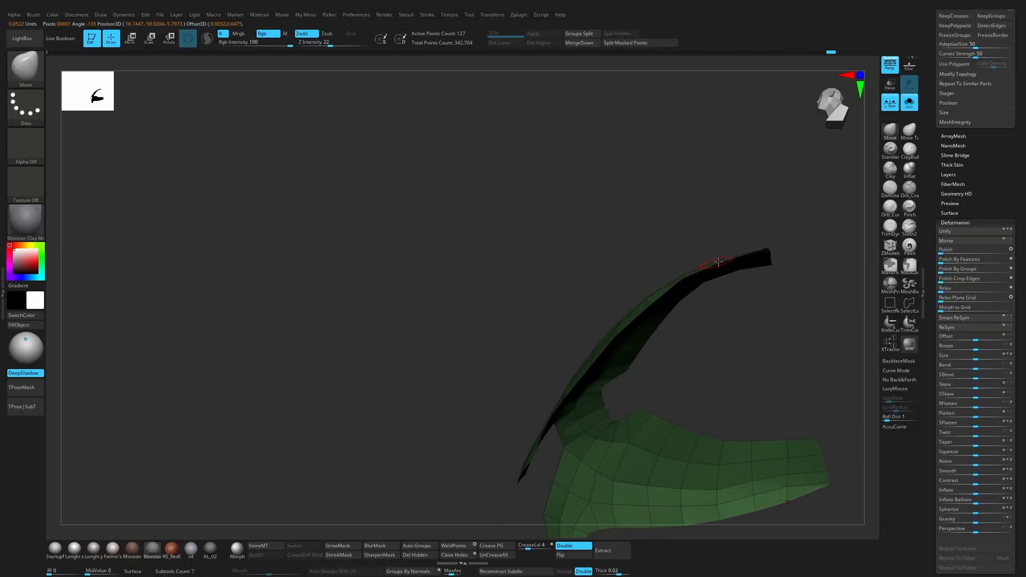
key("s")
mouse_move(751, 229)
left_mouse_down()
mouse_move(684, 273)
mouse_move(708, 264)
mouse_move(710, 320)
mouse_move(691, 329)
left_mouse_up()
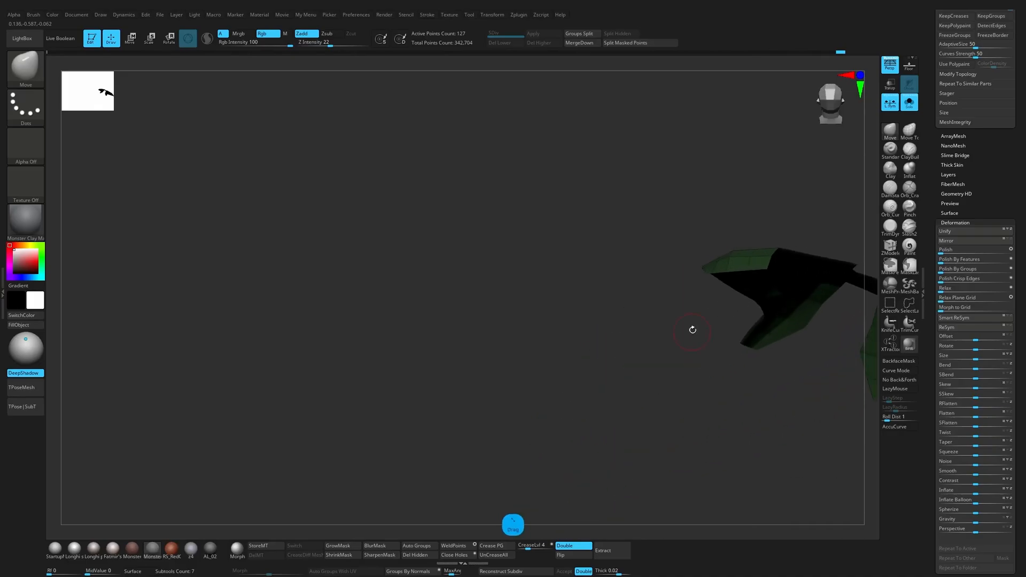
key("s")
left_click_drag(717, 279, 672, 399)
key("s")
left_click(720, 271)
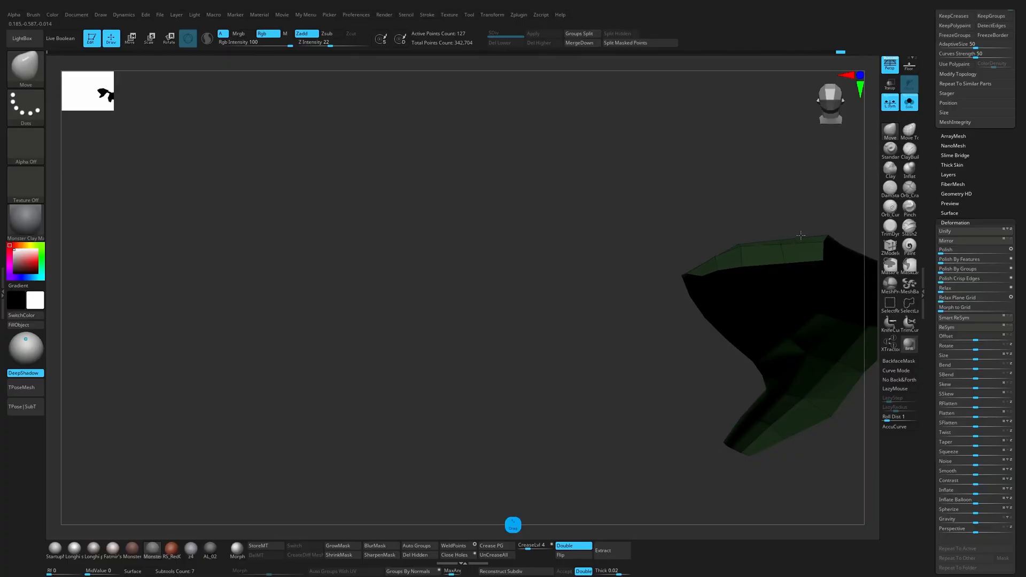
Step: Mask around the top end of the shoulder arm with MaskLasso and reposition the end with the gizmo
mouse_move(800, 236)
left_mouse_down()
mouse_move(665, 339)
mouse_move(660, 300)
mouse_move(620, 336)
mouse_move(643, 341)
mouse_move(651, 288)
left_mouse_up()
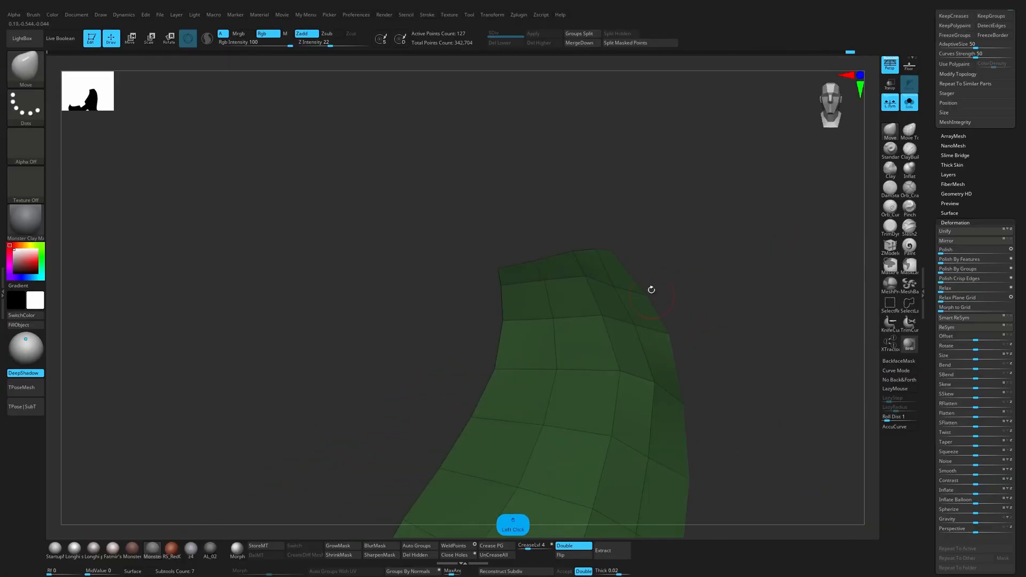
left_click(621, 215, "ctrl")
left_click_drag(622, 215, 653, 215)
key("w")
left_click_drag(664, 260, 693, 140)
left_click(618, 195, "alt")
mouse_move(653, 183)
left_mouse_down()
mouse_move(655, 196)
mouse_move(596, 230)
mouse_move(591, 318)
mouse_move(606, 252)
mouse_move(652, 267)
mouse_move(699, 263)
mouse_move(641, 211)
mouse_move(540, 235)
mouse_move(419, 211)
mouse_move(387, 238)
left_mouse_up()
key("q")
key("w")
key("q")
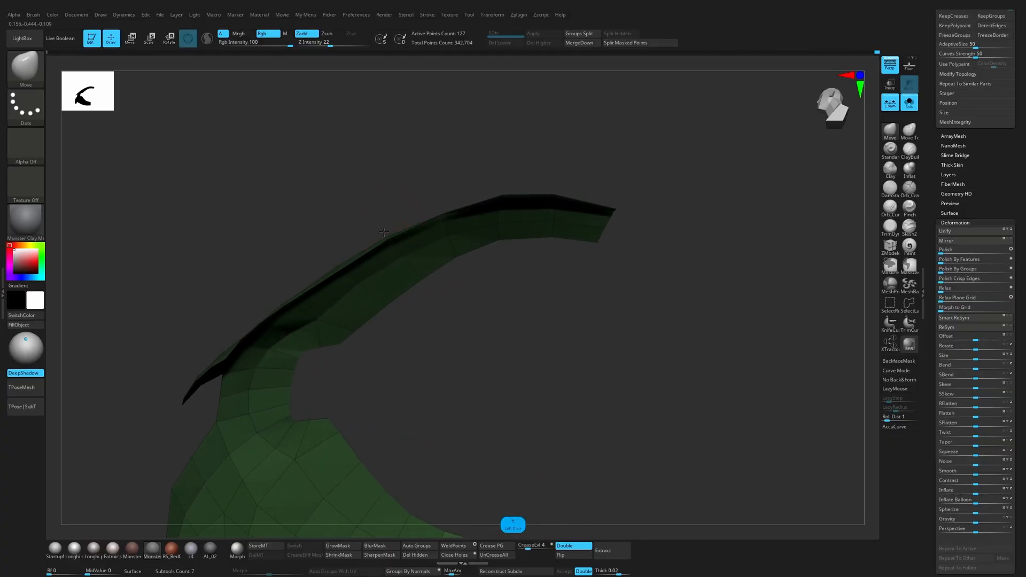
Step: Try inserting an edge loop across the chest plate's lower prong with ZModeler
mouse_move(335, 264)
left_mouse_down()
mouse_move(442, 232)
mouse_move(442, 183)
mouse_move(389, 256)
mouse_move(391, 217)
mouse_move(422, 241)
mouse_move(509, 243)
mouse_move(525, 283)
mouse_move(495, 275)
mouse_move(591, 213)
mouse_move(570, 297)
mouse_move(672, 270)
mouse_move(639, 339)
mouse_move(695, 353)
mouse_move(518, 338)
left_mouse_up()
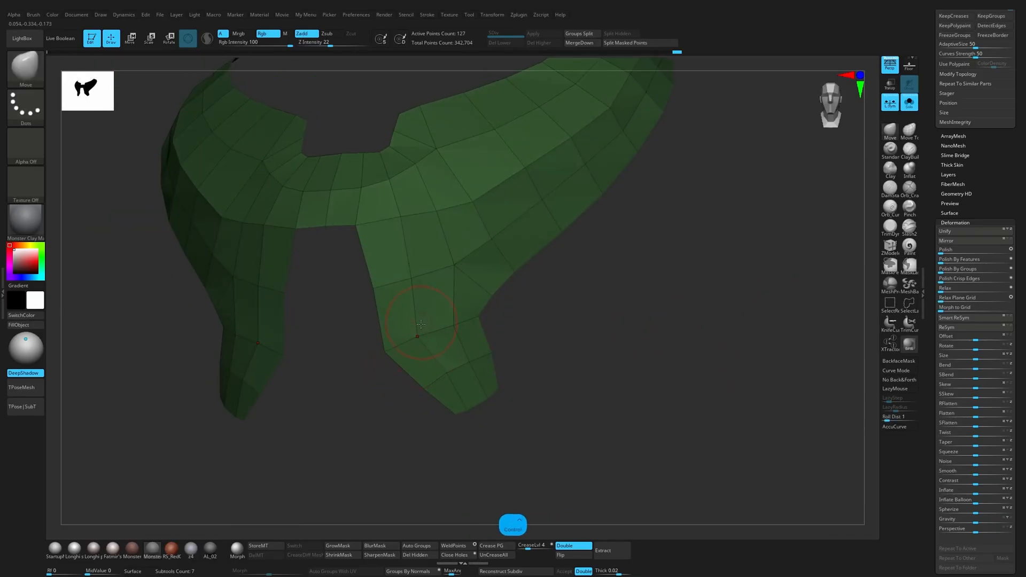
key("ctrl+z")
left_click(890, 248)
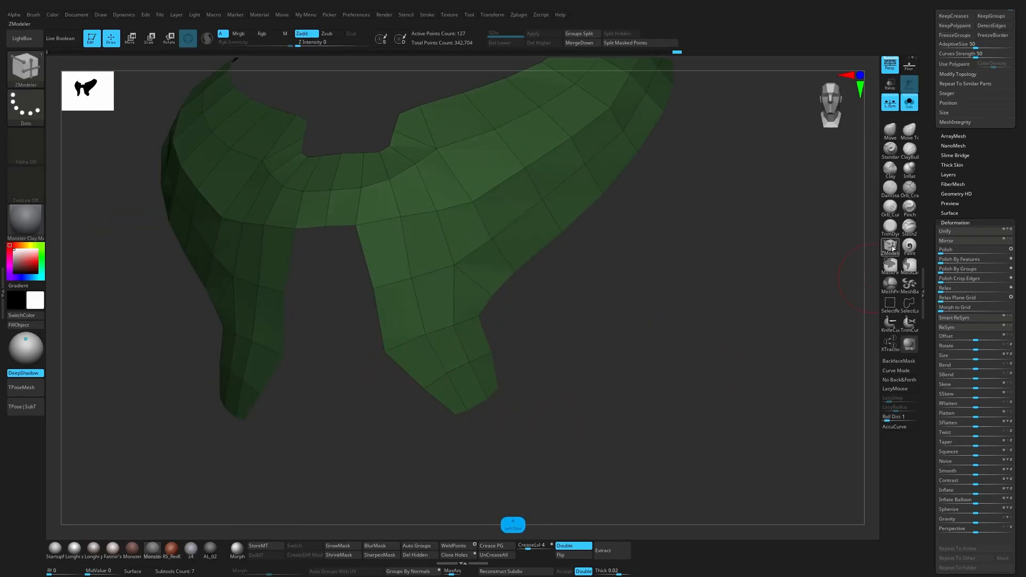
left_click(438, 359)
left_click_drag(377, 410, 403, 430)
Step: Adjust the points of the chest plate's lower prongs from several angles with a resized Move brush to even out their curve
key("s")
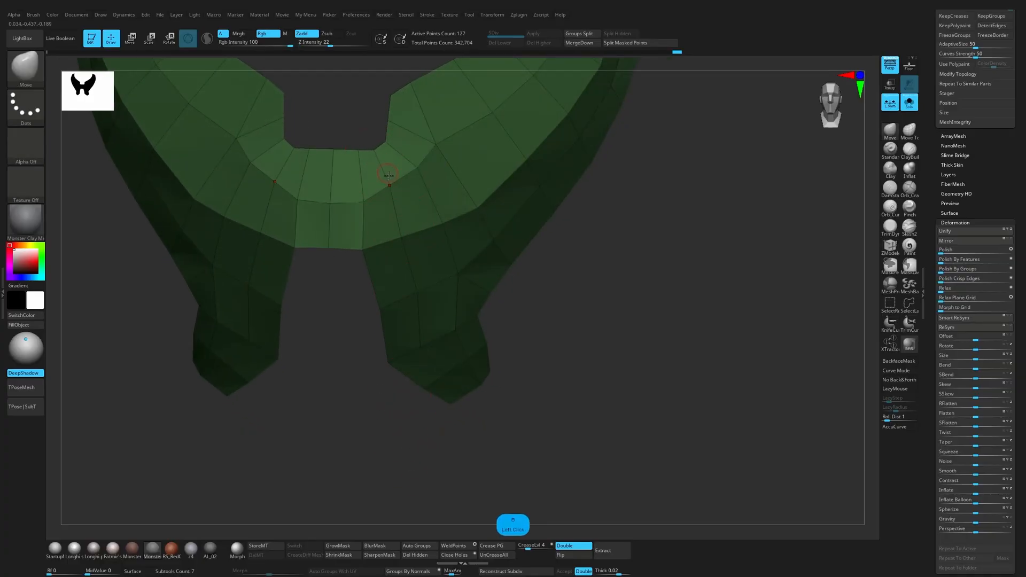
left_click_drag(508, 324, 452, 308)
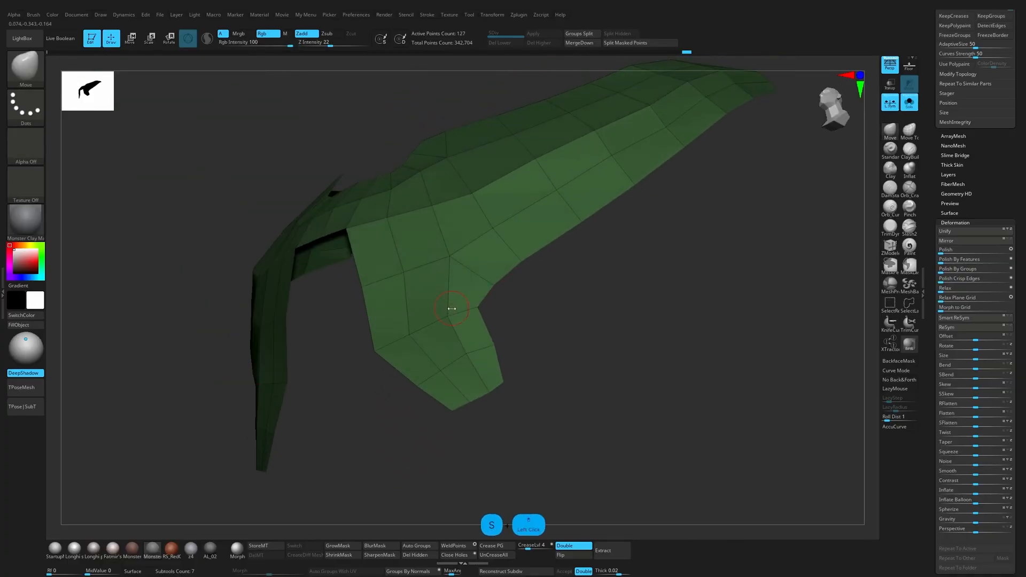
left_click_drag(508, 332, 515, 265)
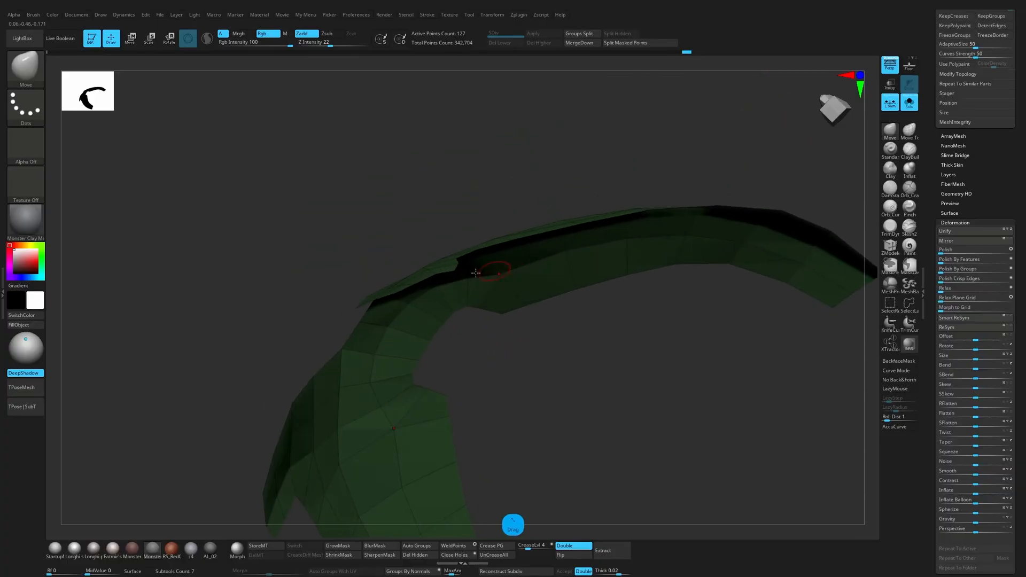
key("s")
left_click(428, 270)
left_click_drag(433, 277, 433, 254)
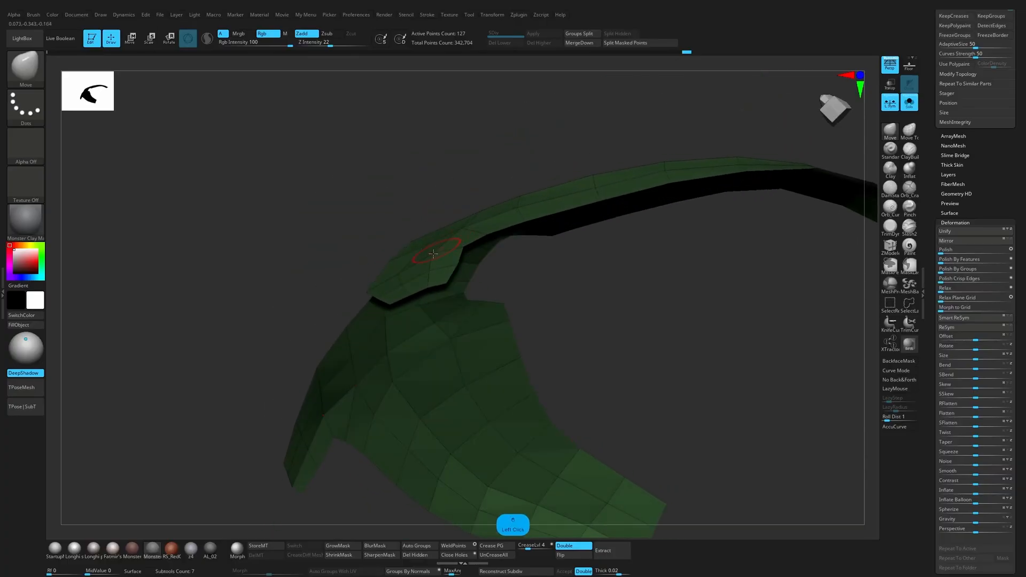
mouse_move(418, 293)
left_mouse_down()
mouse_move(458, 276)
mouse_move(455, 261)
mouse_move(488, 277)
mouse_move(417, 289)
left_mouse_up()
left_click_drag(393, 247, 672, 320)
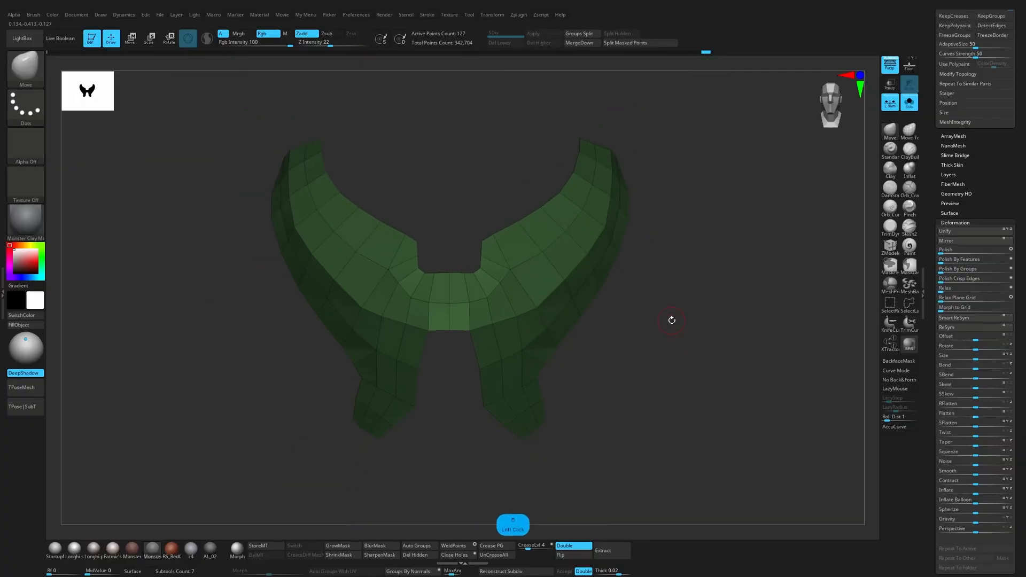
Step: Turn on Dynamic Subdiv for the chest plate and set SmoothSubdiv to 0
key("b")
key("z")
key("m")
mouse_move(674, 285)
left_mouse_down()
mouse_move(748, 286)
mouse_move(773, 261)
left_mouse_up()
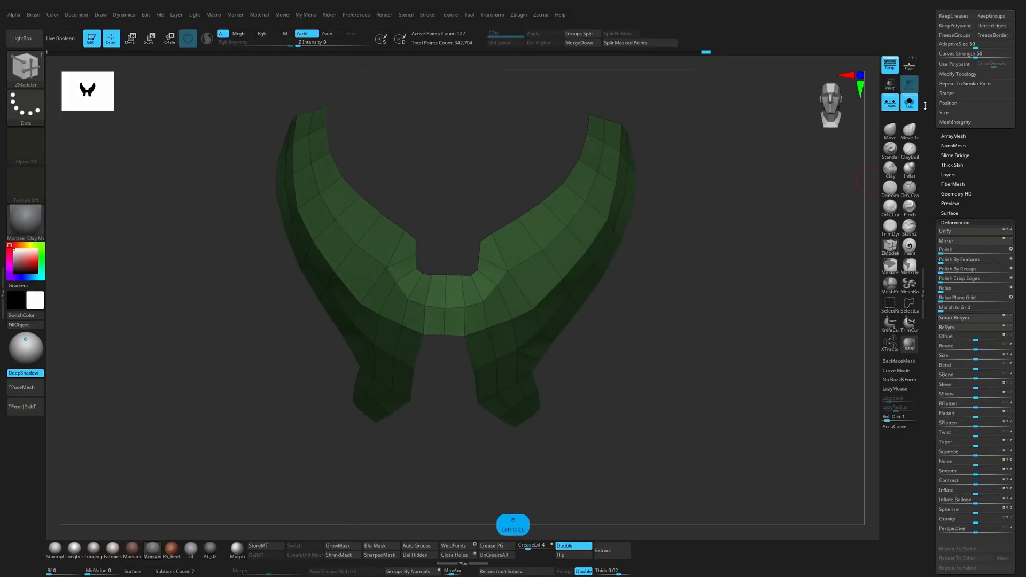
left_click_drag(926, 106, 930, 212)
left_click(949, 196)
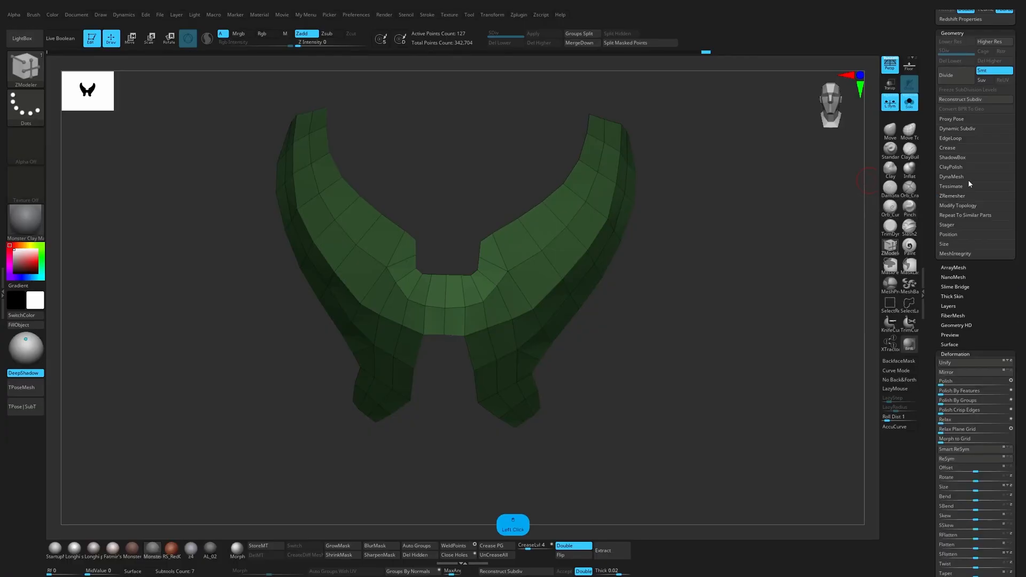
left_click(963, 129)
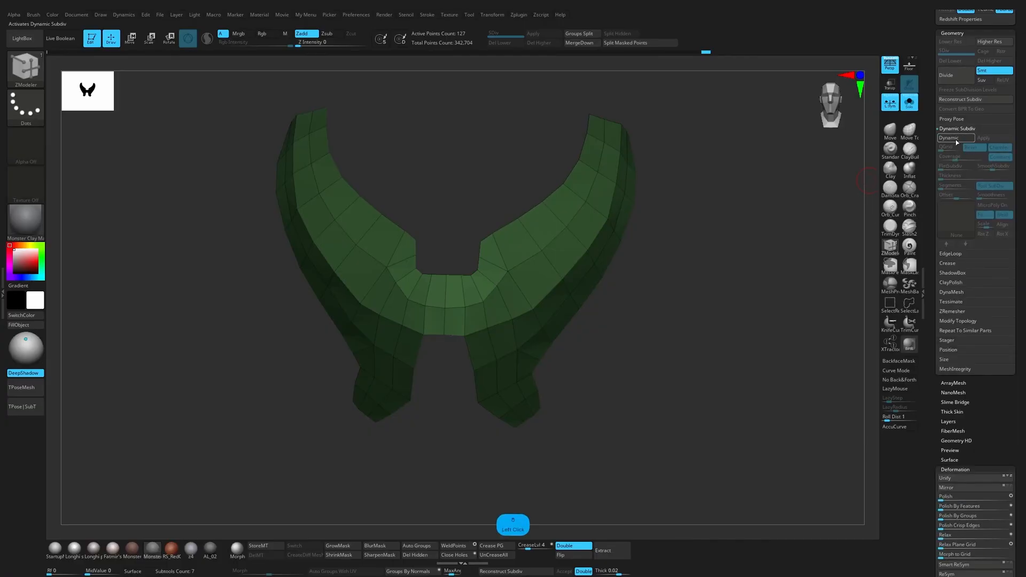
left_click(954, 138)
left_click(911, 104)
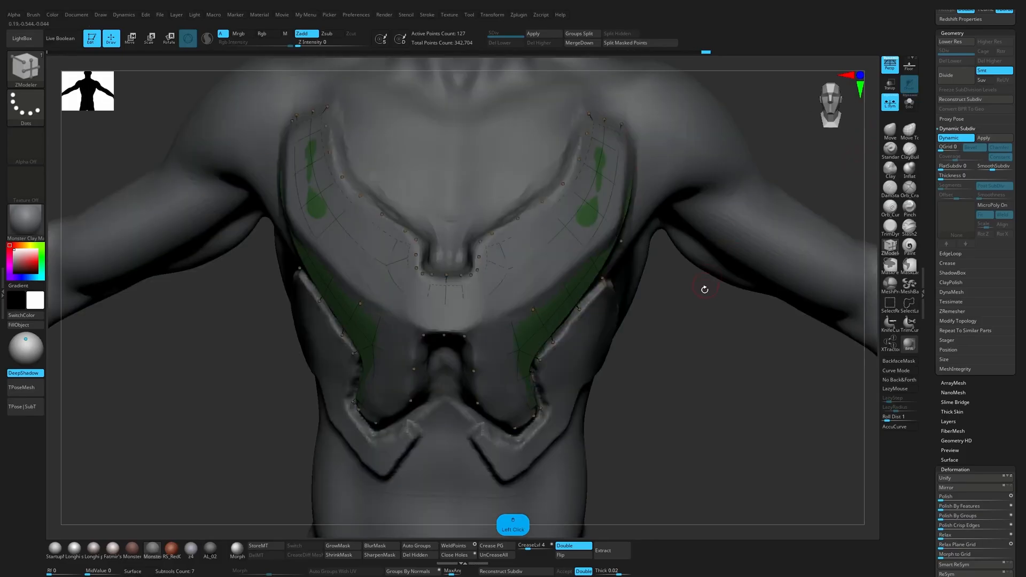
left_click(911, 103)
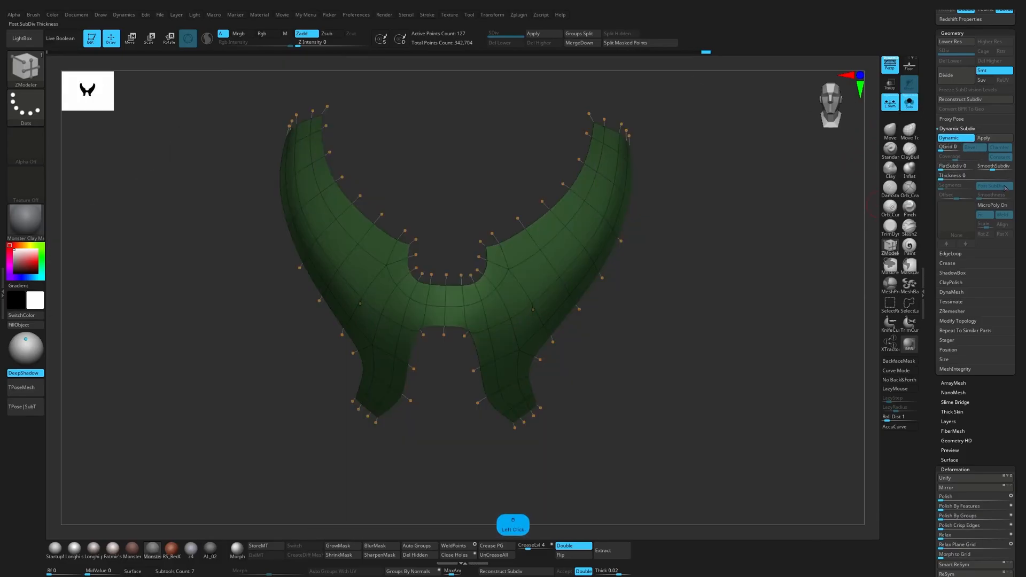
left_click_drag(985, 167, 970, 176)
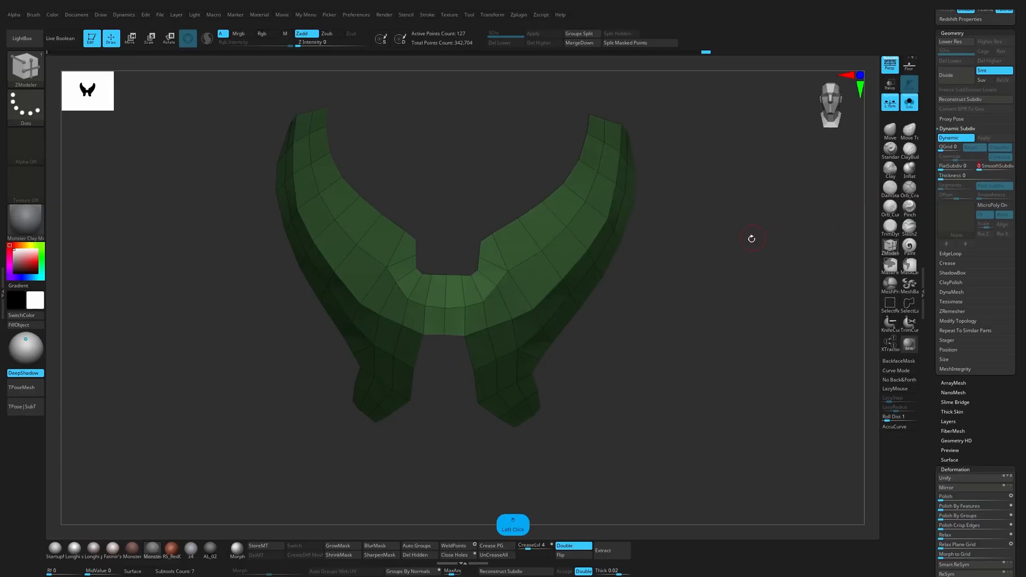
Step: Give the plate a Dynamic Subdiv thickness of 0.02332 with an offset of -100
left_click_drag(751, 239, 742, 265)
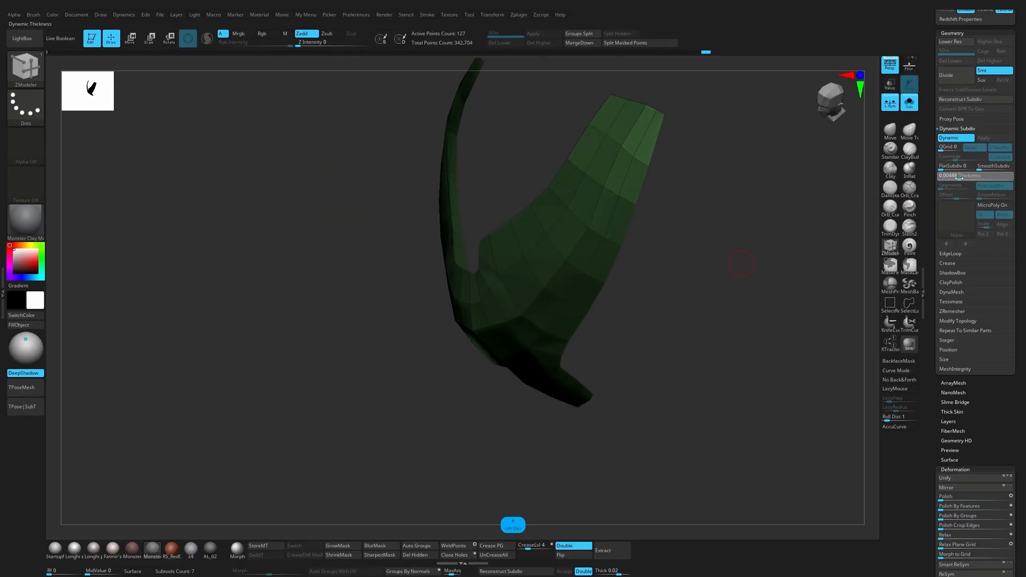
left_click(956, 178)
left_click(910, 103)
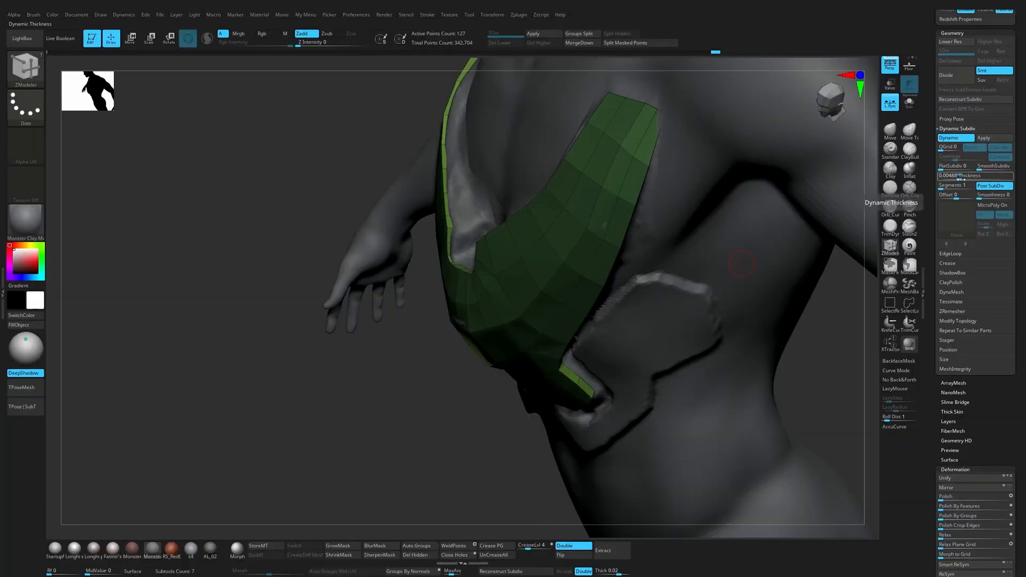
mouse_move(954, 194)
left_mouse_down()
mouse_move(933, 200)
mouse_move(958, 178)
left_mouse_up()
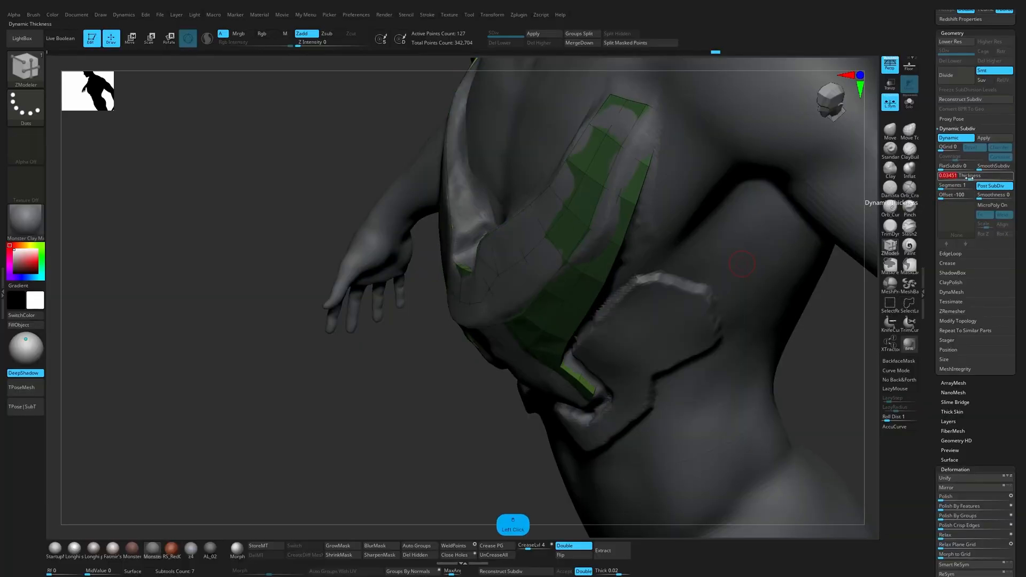
left_click(909, 101)
left_click_drag(815, 204, 844, 247)
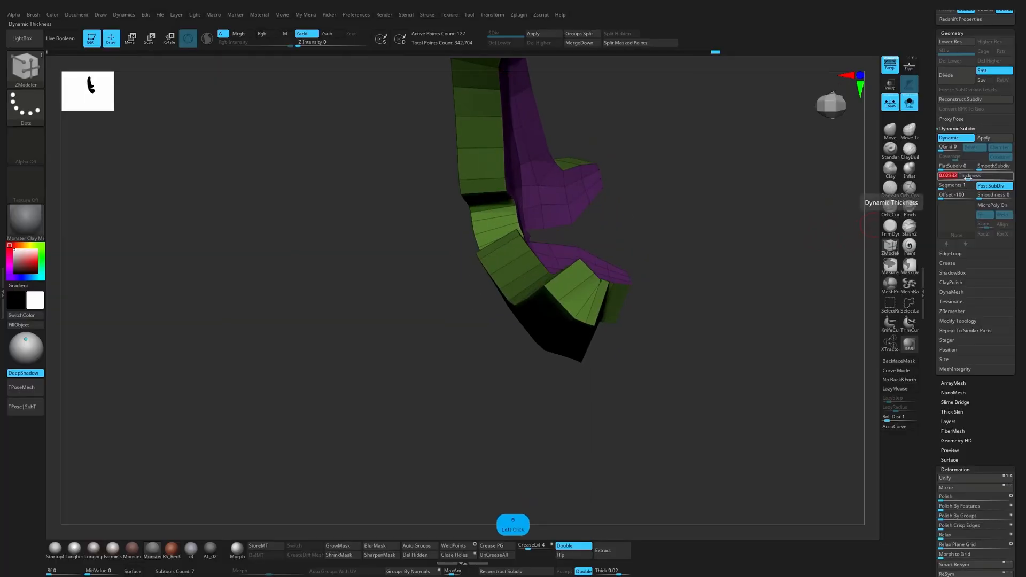
mouse_move(808, 248)
left_mouse_down()
mouse_move(790, 280)
mouse_move(795, 245)
left_mouse_up()
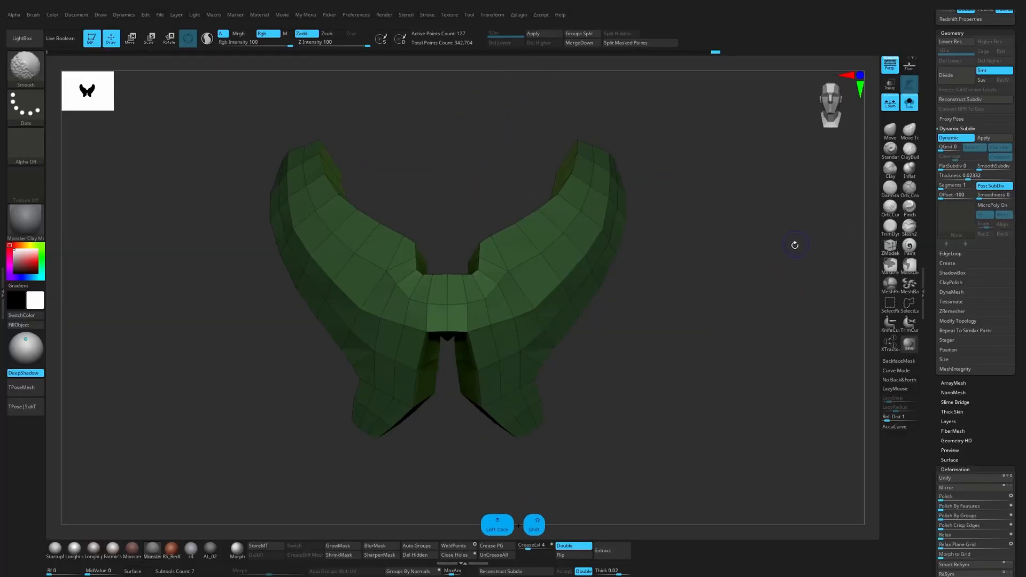
Step: Hide the rough armour subtool, compare the thickened plate with the body, and isolate the plate again
left_click(909, 103)
left_click_drag(964, 80, 933, 223)
left_click(1010, 57)
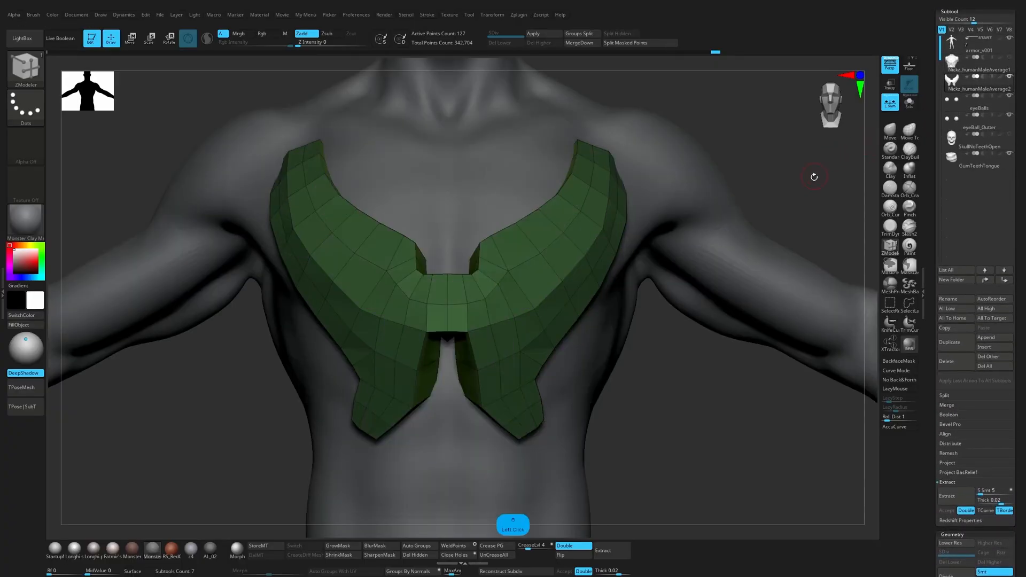
left_click_drag(808, 179, 786, 216)
left_click(909, 102)
Step: Set the plate's Dynamic Subdiv thickness to 0.0183
left_click_drag(929, 185, 931, 41)
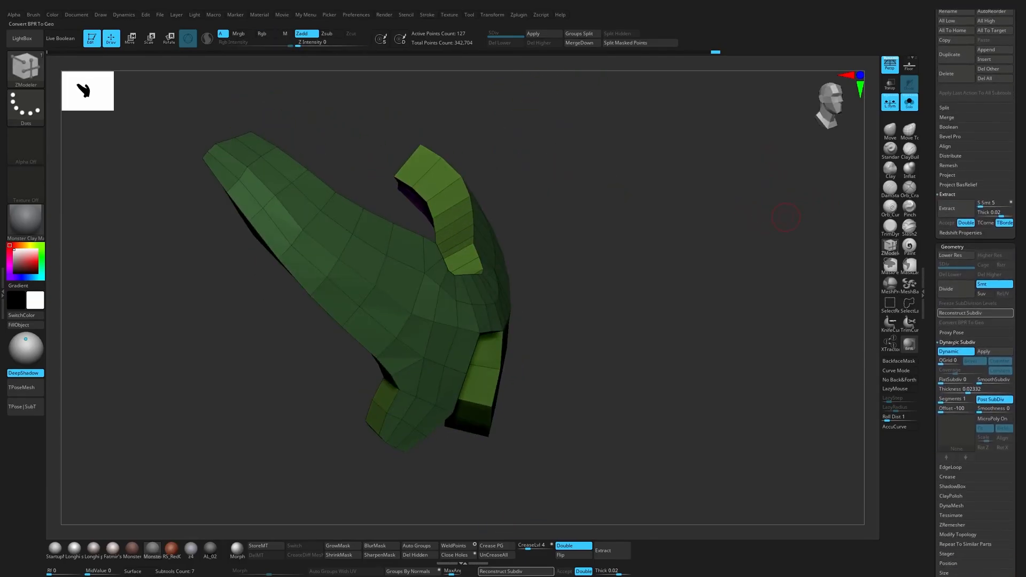
left_click_drag(968, 392, 959, 392)
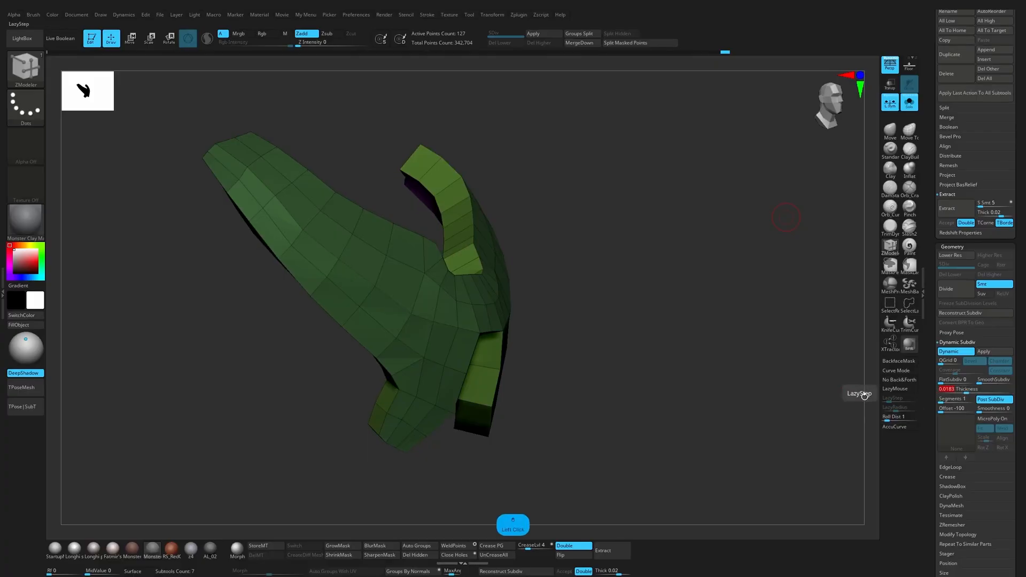
left_click_drag(852, 393, 761, 365, "shift")
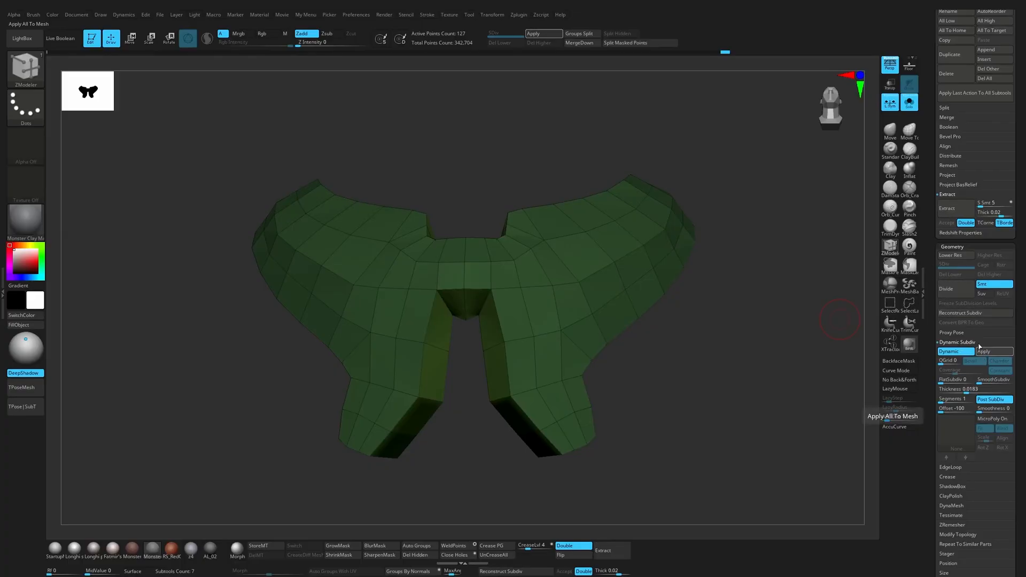
Step: Duplicate the chest plate subtool, hide the copy and reselect the original
left_click_drag(943, 230, 943, 346)
key("ctrl+shift+d")
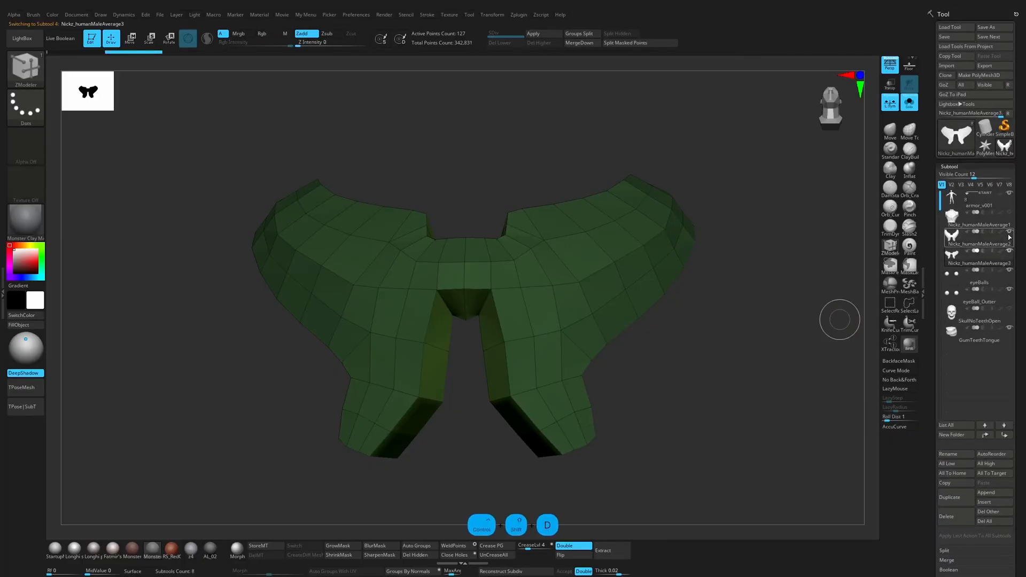
left_click(1005, 254)
Step: Try applying the plate's Dynamic Subdiv thickness to the mesh as real geometry and compare it with the body
scroll(945, 273, "down", 10)
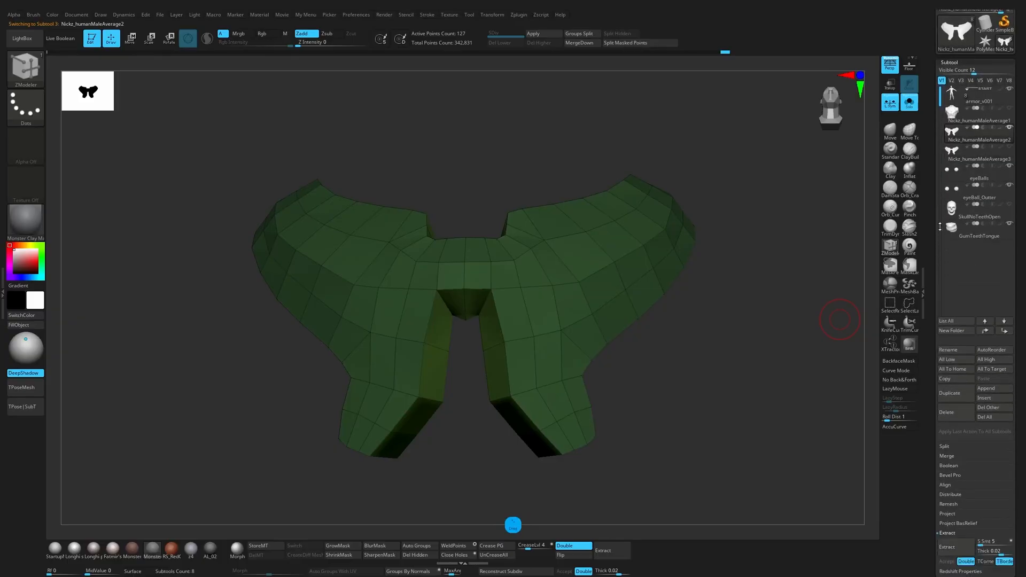
left_click_drag(701, 372, 680, 382, "shift")
key("1")
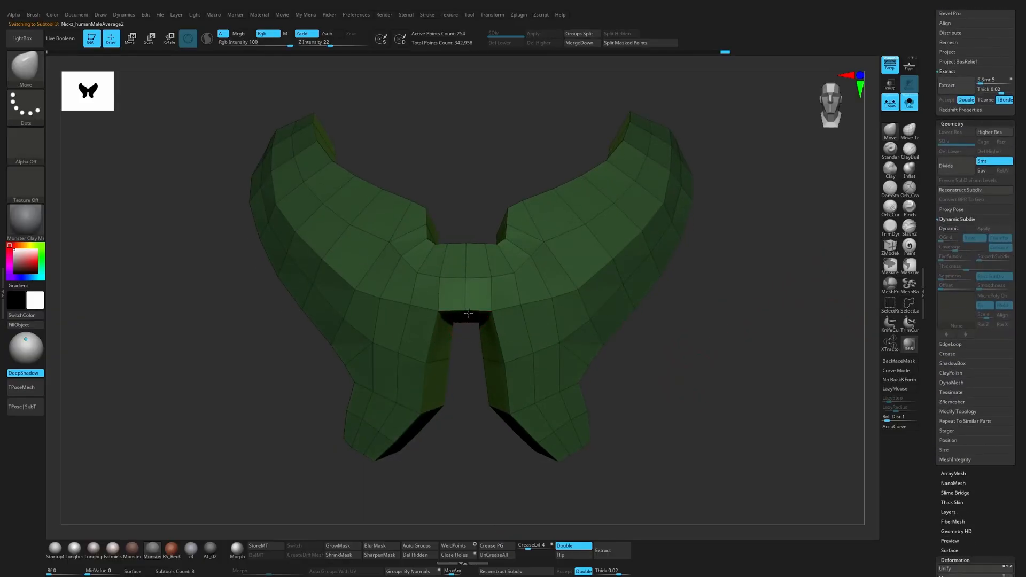
left_click_drag(465, 412, 532, 452, "alt")
left_click_drag(506, 374, 509, 394, "alt")
left_click(909, 101)
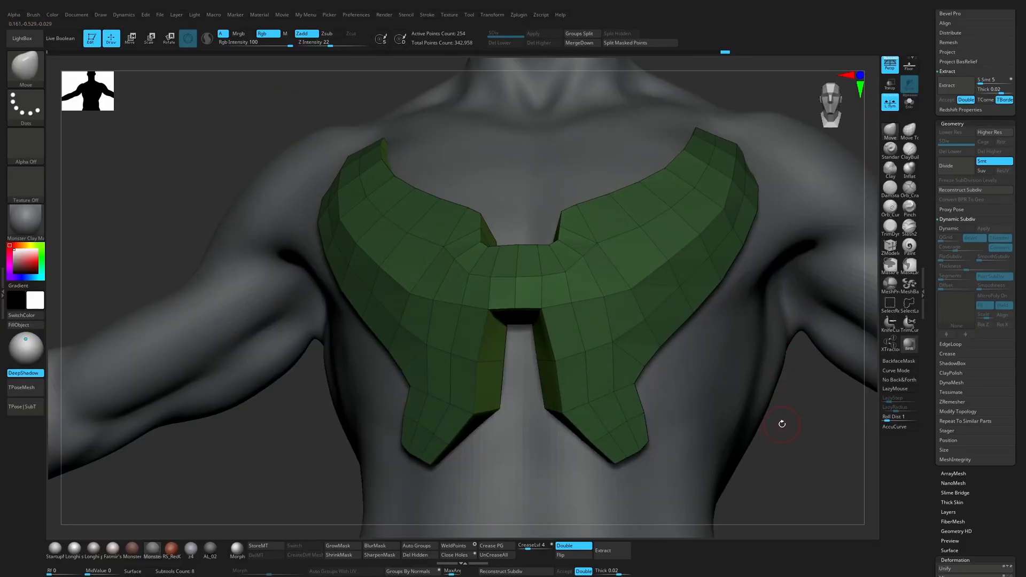
left_click_drag(799, 420, 790, 450)
left_click(909, 101)
key("ctrl+z")
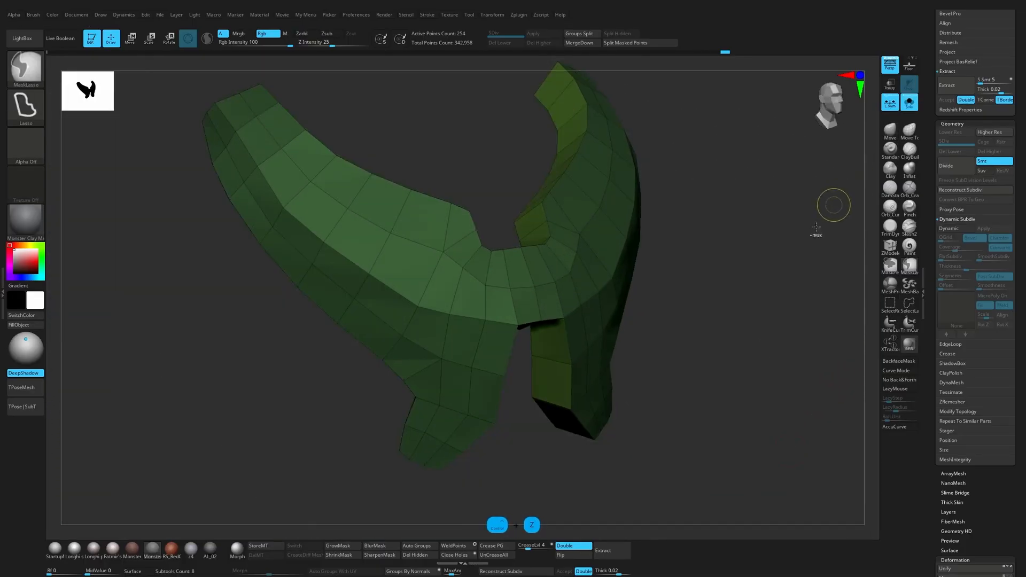
Step: Set the original plate's Dynamic Subdiv thickness to 0.0086, judging it from several angles
left_click(948, 228)
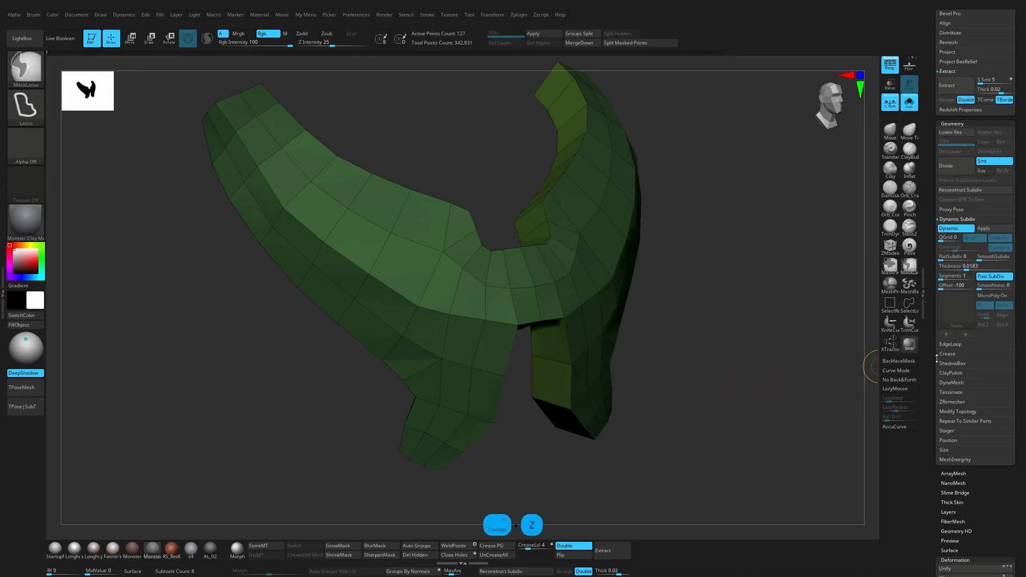
left_click(962, 268)
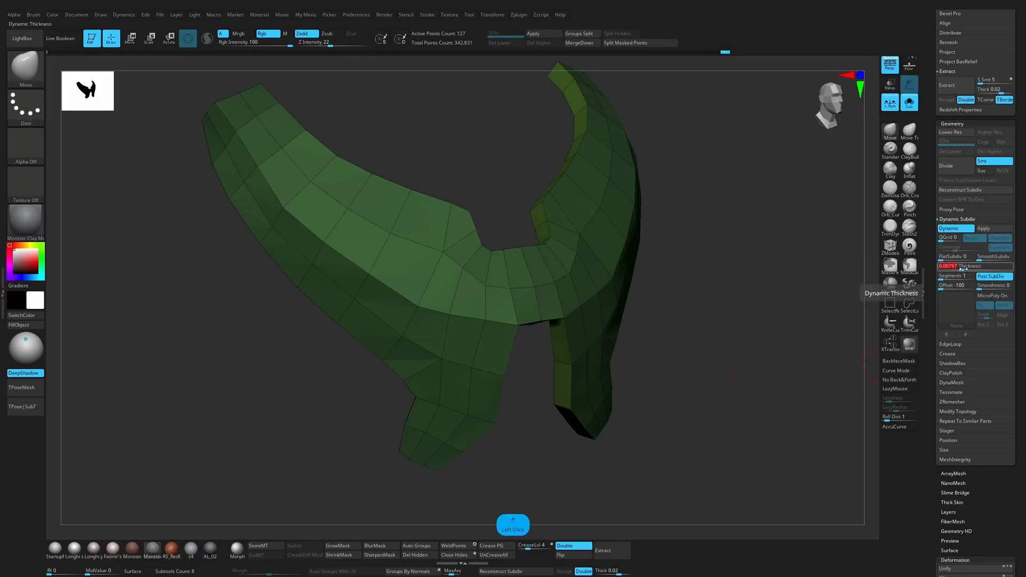
left_click_drag(818, 323, 857, 286)
left_click_drag(964, 268, 963, 268)
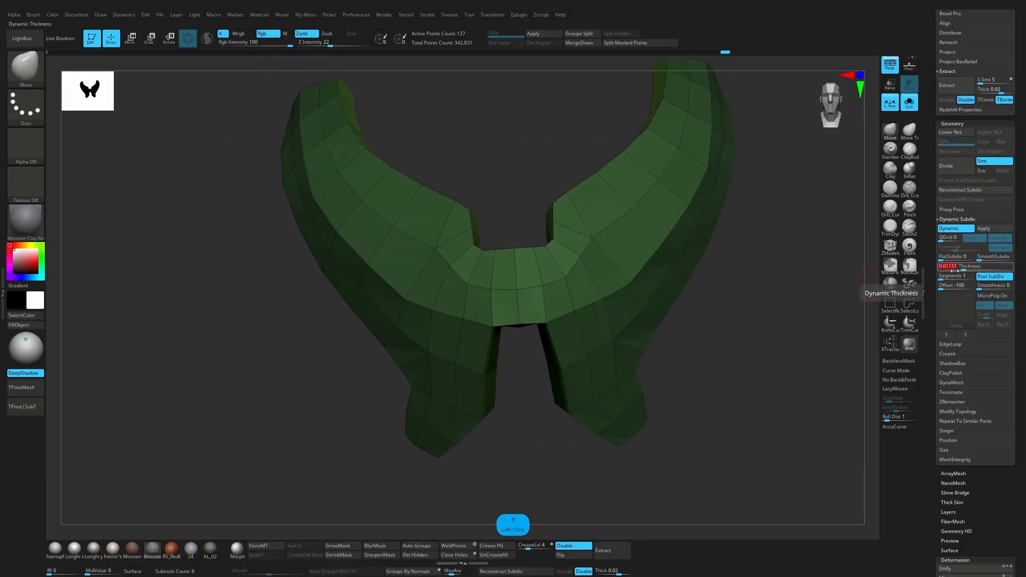
mouse_move(850, 309)
left_mouse_down()
mouse_move(745, 359)
mouse_move(845, 316)
left_mouse_up()
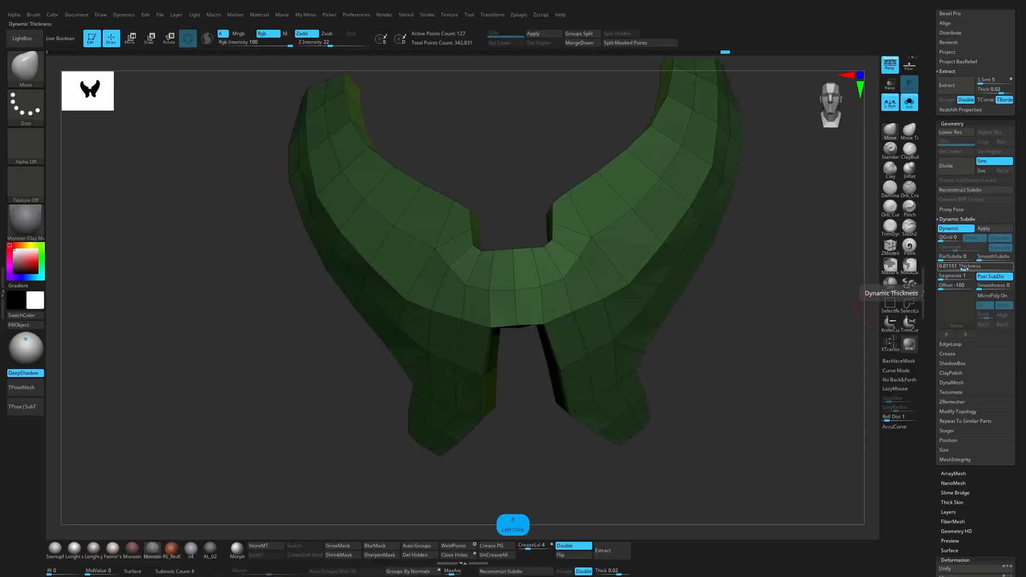
left_click_drag(964, 268, 961, 270)
left_click_drag(855, 292, 792, 307)
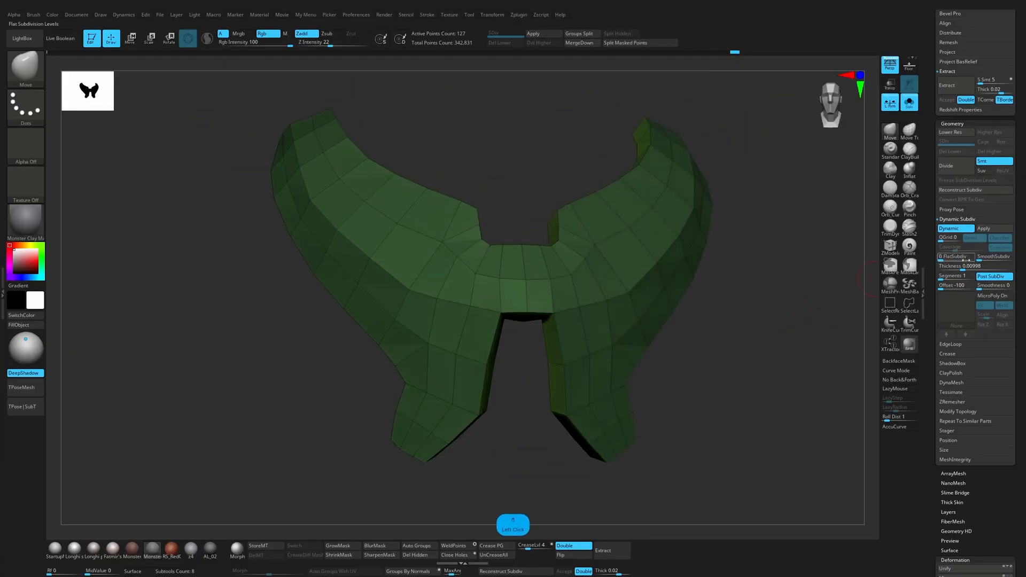
left_click_drag(962, 270, 961, 270)
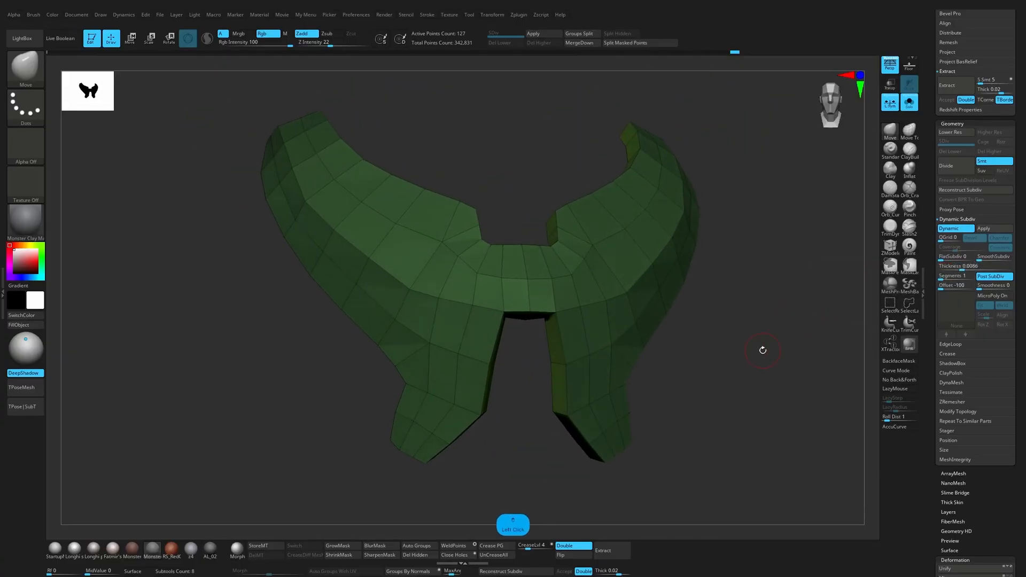
mouse_move(760, 348)
left_mouse_down()
mouse_move(777, 345)
mouse_move(643, 410)
mouse_move(652, 391)
mouse_move(607, 403)
mouse_move(594, 346)
left_mouse_up()
key("ctrl")
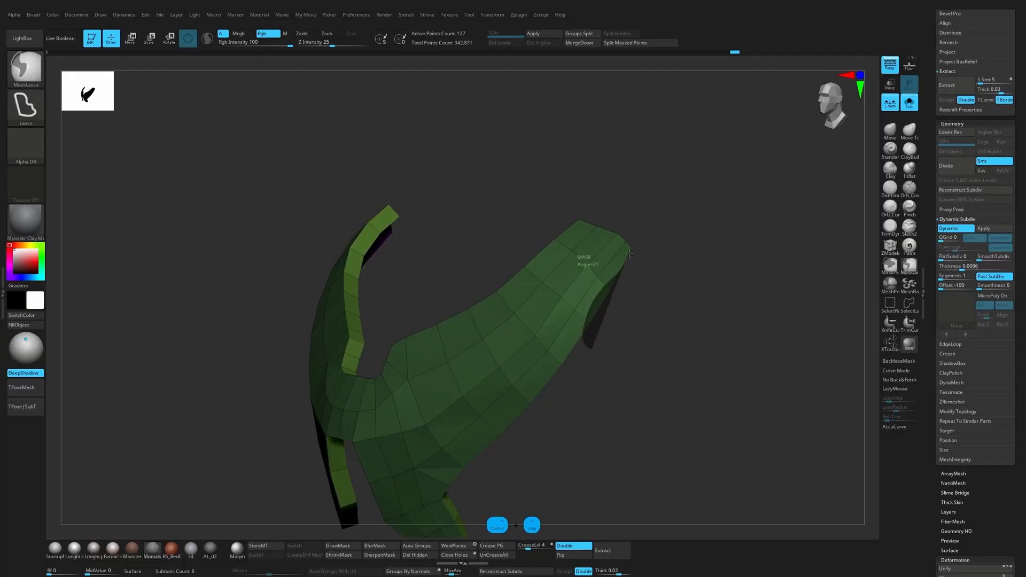
left_click_drag(630, 254, 624, 283, "ctrl")
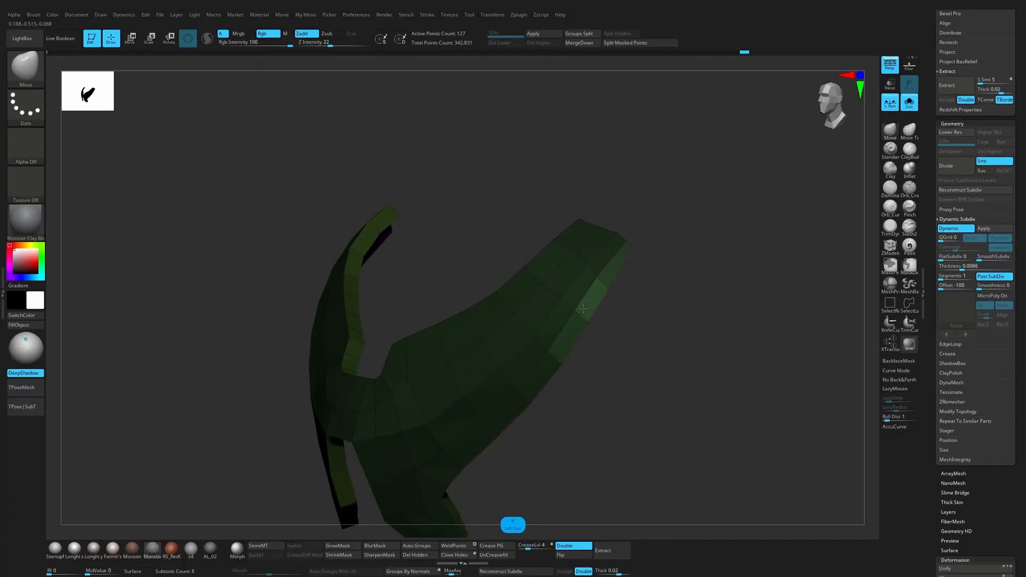
key("ctrl+z")
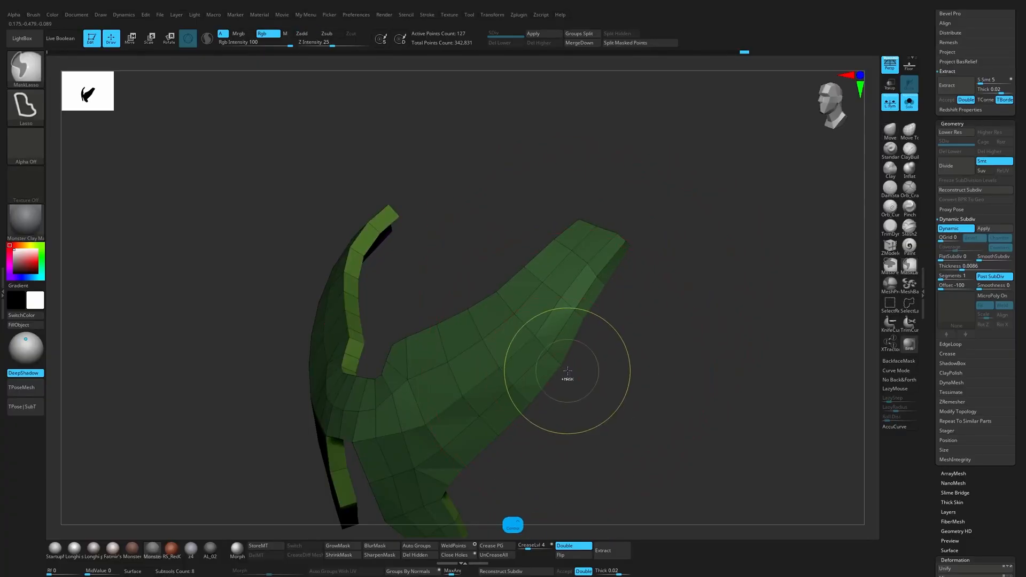
Step: Mask everything except the chest plate's outer side edge, refine that edge with the Move brush and clear the mask
left_click(565, 372, "ctrl")
mouse_move(550, 431)
left_mouse_down("ctrl")
mouse_move(526, 415)
mouse_move(546, 379)
mouse_move(586, 387)
mouse_move(464, 420)
mouse_move(608, 315)
mouse_move(591, 357)
left_mouse_up("ctrl")
left_click(609, 327, "ctrl")
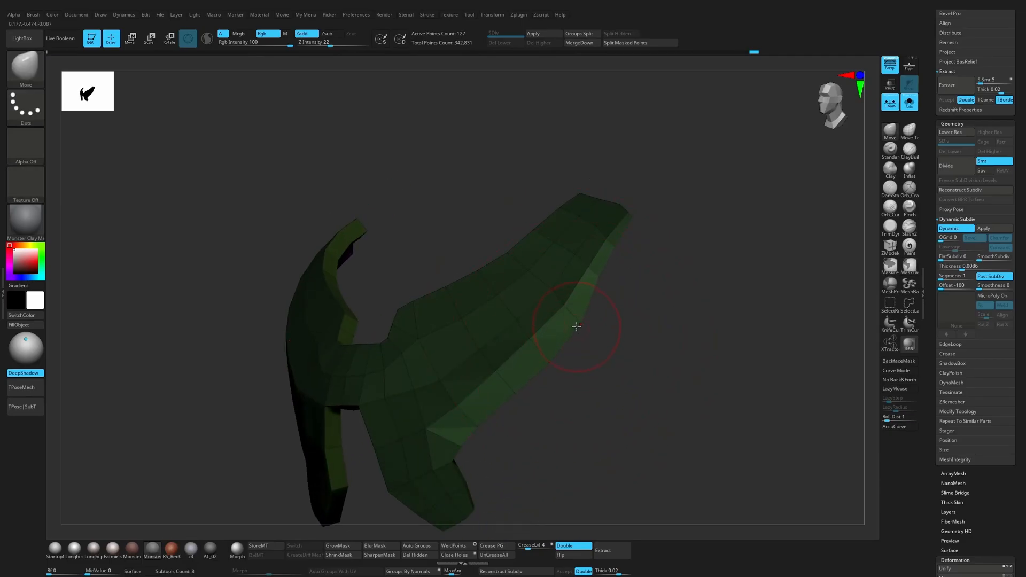
left_click_drag(599, 329, 619, 321)
left_click_drag(618, 302, 604, 294)
key("s")
mouse_move(648, 204)
left_mouse_down("ctrl")
mouse_move(636, 230)
mouse_move(659, 259)
mouse_move(667, 226)
mouse_move(653, 283)
left_mouse_up("ctrl")
mouse_move(653, 286)
left_mouse_down("ctrl")
mouse_move(648, 302)
mouse_move(665, 315)
left_mouse_up("ctrl")
mouse_move(665, 315)
left_mouse_down("alt")
mouse_move(634, 321)
mouse_move(641, 348)
mouse_move(610, 251)
mouse_move(646, 293)
left_mouse_up("alt")
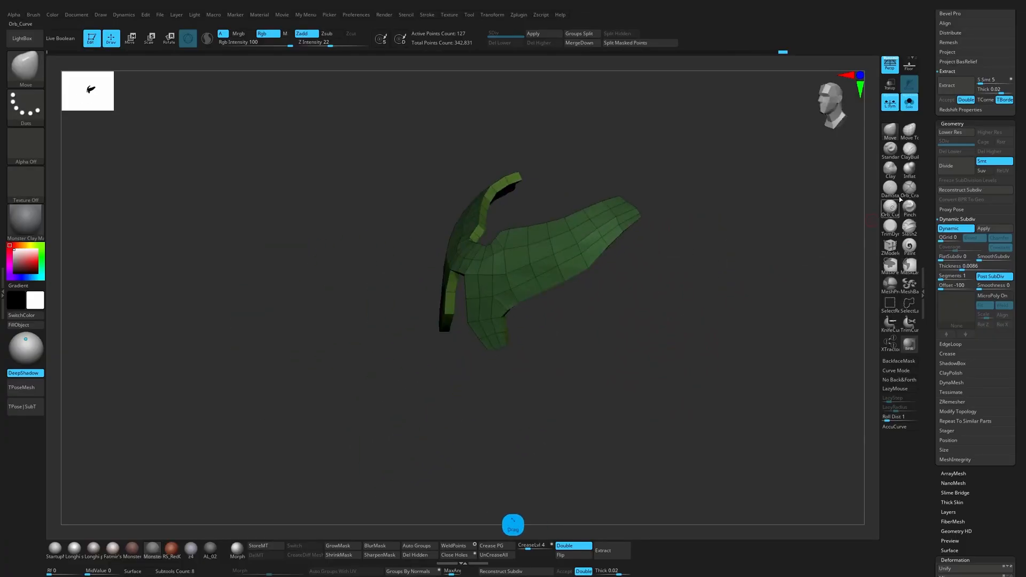
Step: Duplicate the reshaped chest plate subtool, keep the copy hidden as a backup and reselect the original
key("ctrl+shift+d")
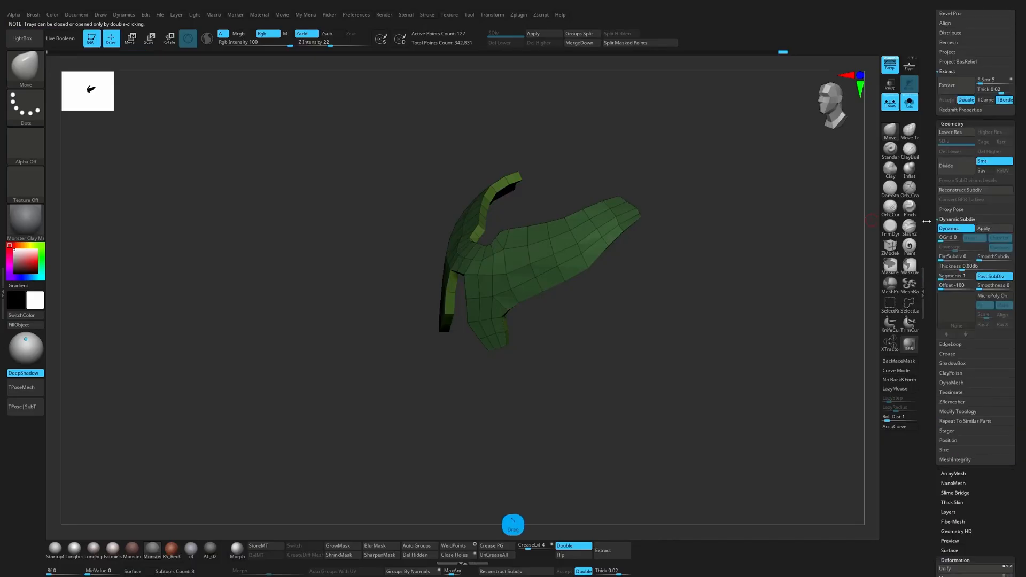
scroll(931, 216, "up", 5)
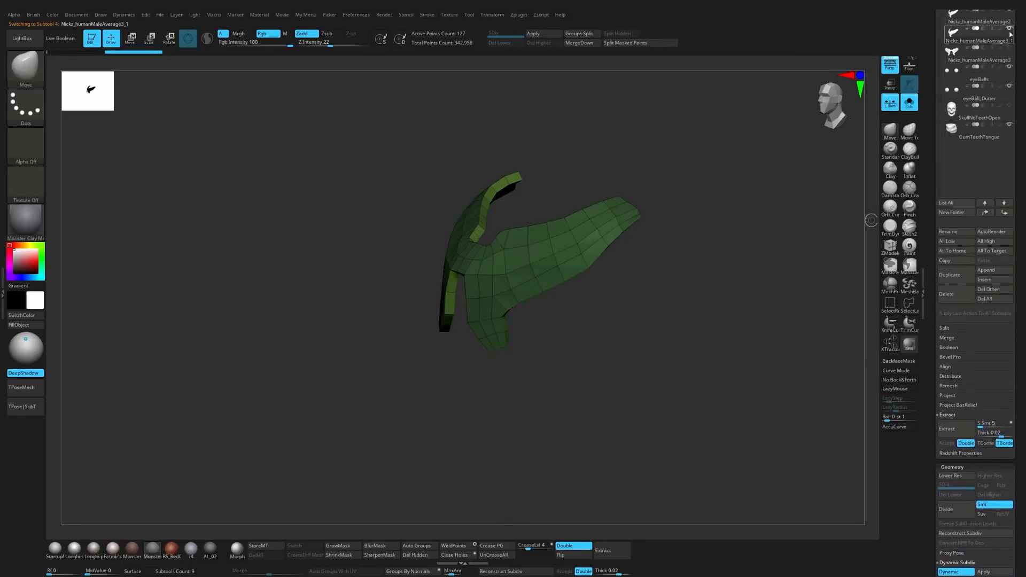
left_click(1010, 34)
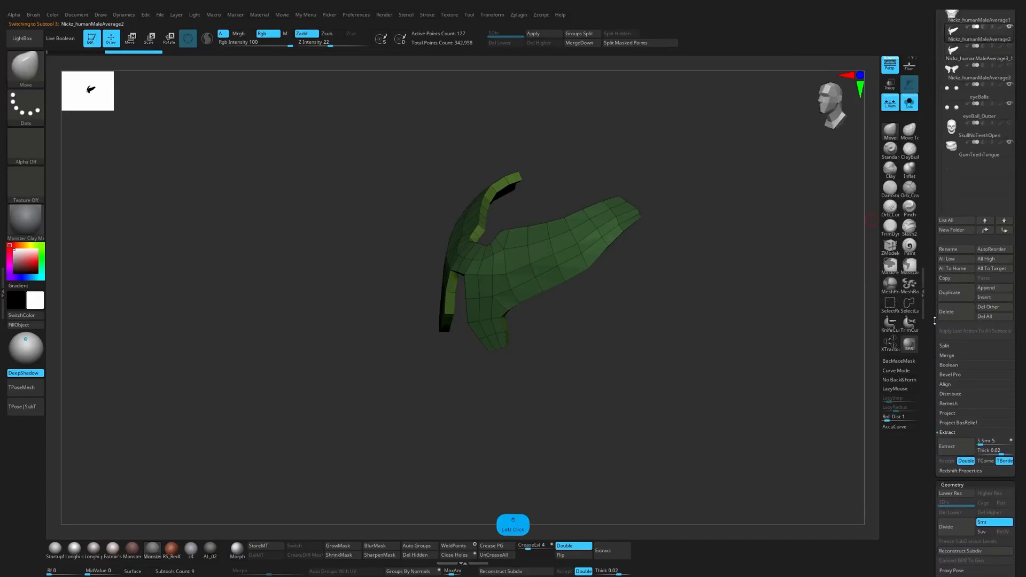
Step: Apply the original plate's Dynamic Subdiv thickness to turn it into real geometry
left_click_drag(935, 320, 967, 226)
left_click(991, 277)
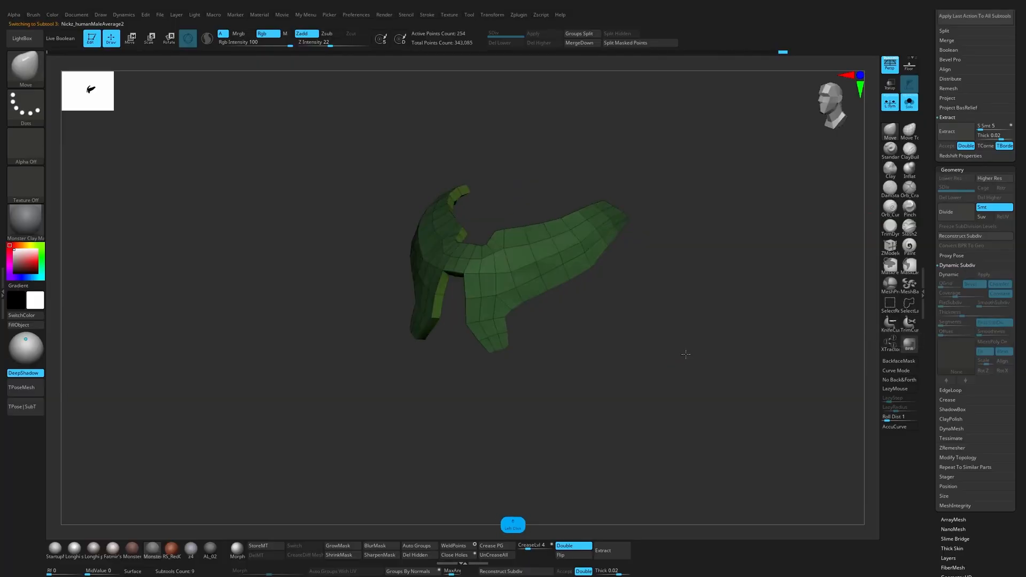
left_click_drag(685, 355, 623, 394)
Step: Set the solid plate's Dynamic Subdiv thickness to 0, inspect the smoothed preview and switch the preview off
key("d")
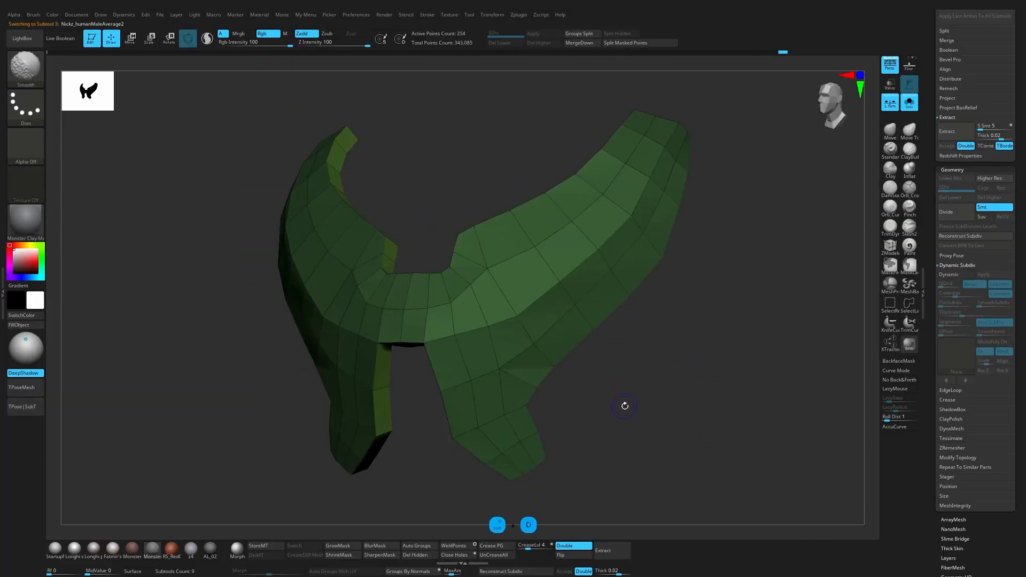
left_click(995, 303)
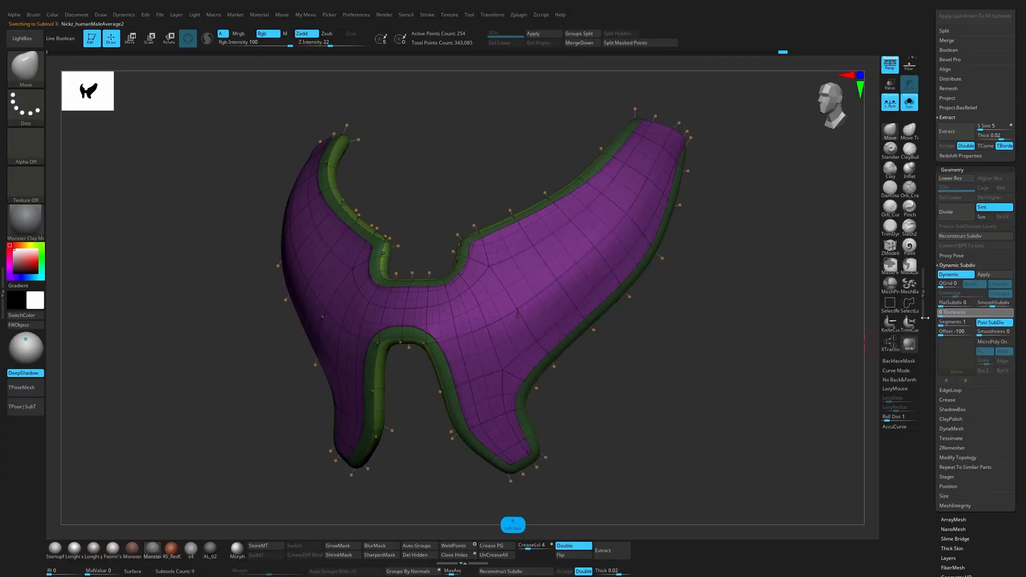
left_click_drag(962, 316, 891, 323)
key("shift+f")
left_click_drag(672, 397, 628, 390, "shift")
key("shift+d")
key("shift+f")
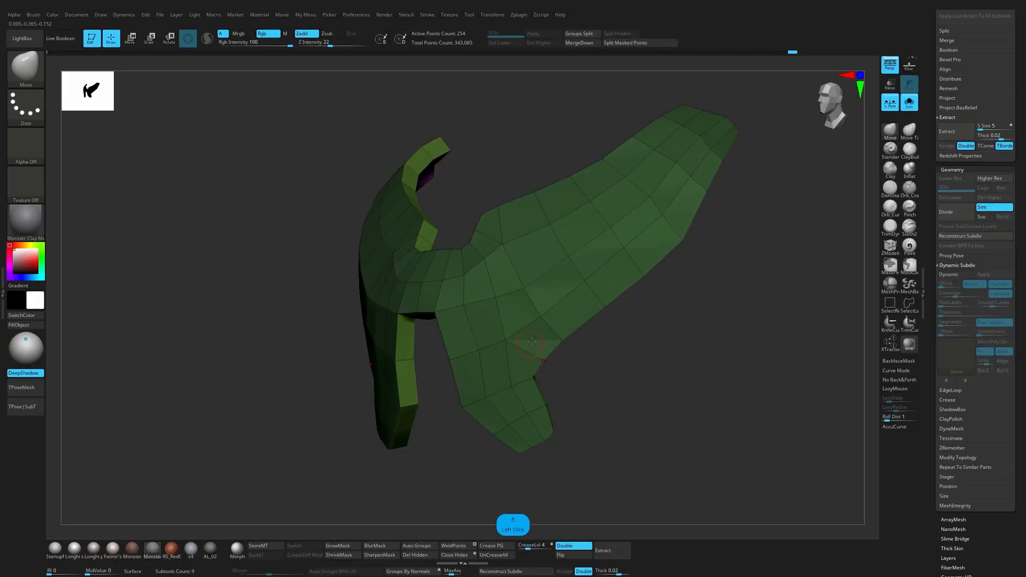
Step: Use the ZModeler PolyGroup action on single polygons to assign the plate's lower front and outer side faces to a new polygroup
left_click(884, 251)
key("space")
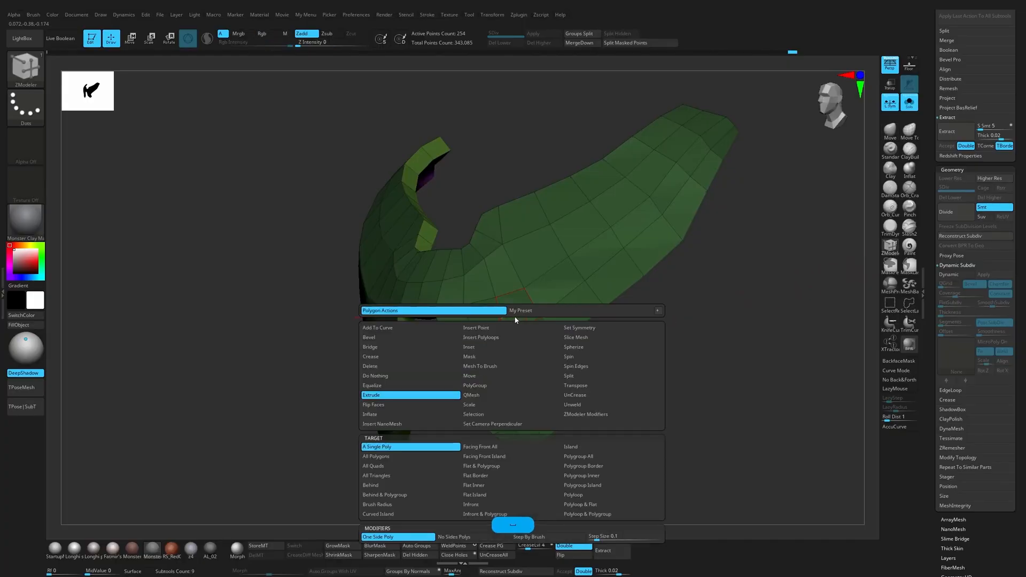
left_click(526, 385)
mouse_move(643, 375)
left_mouse_down()
mouse_move(576, 380)
mouse_move(641, 371)
left_mouse_up()
mouse_move(536, 400)
left_mouse_down("alt")
mouse_move(497, 411)
mouse_move(481, 353)
mouse_move(643, 250)
mouse_move(661, 216)
left_mouse_up("alt")
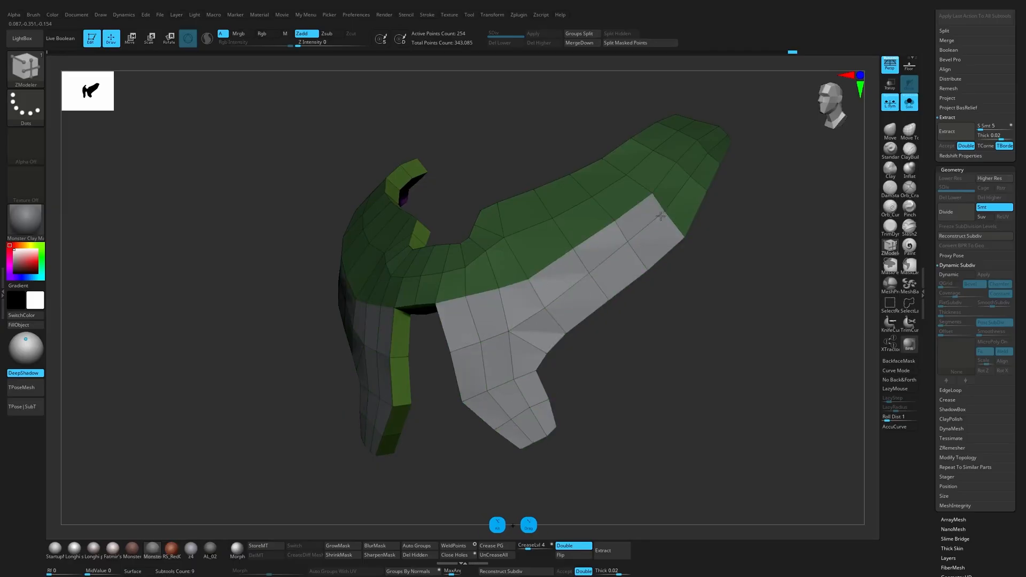
mouse_move(711, 153)
left_mouse_down("alt")
mouse_move(683, 209)
mouse_move(735, 257)
mouse_move(758, 358)
mouse_move(754, 433)
left_mouse_up("alt")
Step: Assign separate polygroups to the rim faces of the neckline notch and the gap between the plate's lower legs
left_click(683, 207)
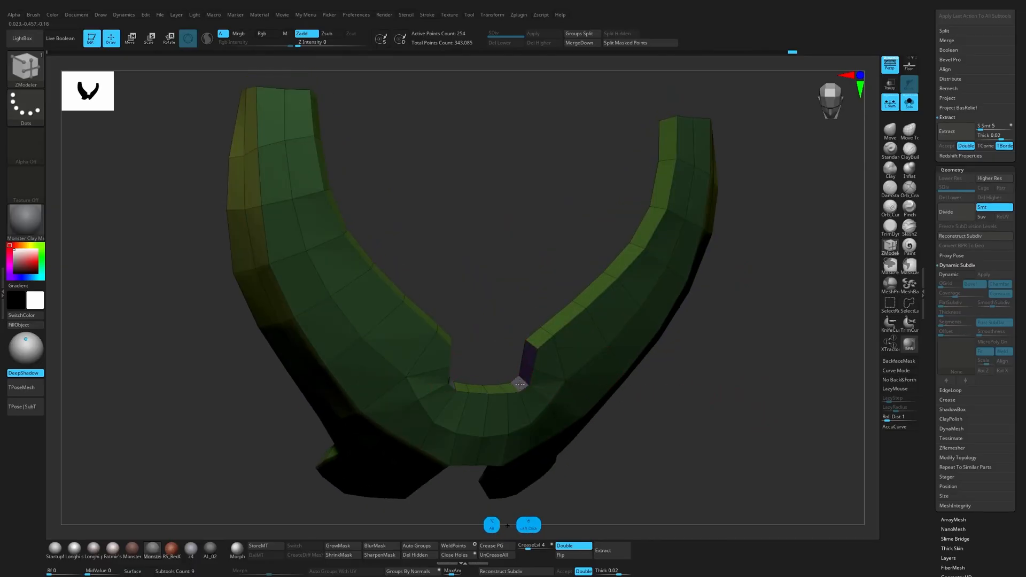
left_click_drag(463, 499, 479, 404)
left_click(470, 412)
mouse_move(466, 463)
left_mouse_down("alt")
mouse_move(484, 392)
mouse_move(510, 386)
mouse_move(519, 423)
left_mouse_up("alt")
left_click_drag(475, 390, 540, 342)
mouse_move(508, 412)
left_mouse_down()
mouse_move(527, 374)
mouse_move(577, 398)
left_mouse_up()
mouse_move(705, 347)
left_mouse_down()
mouse_move(726, 343)
mouse_move(697, 438)
mouse_move(689, 374)
left_mouse_up()
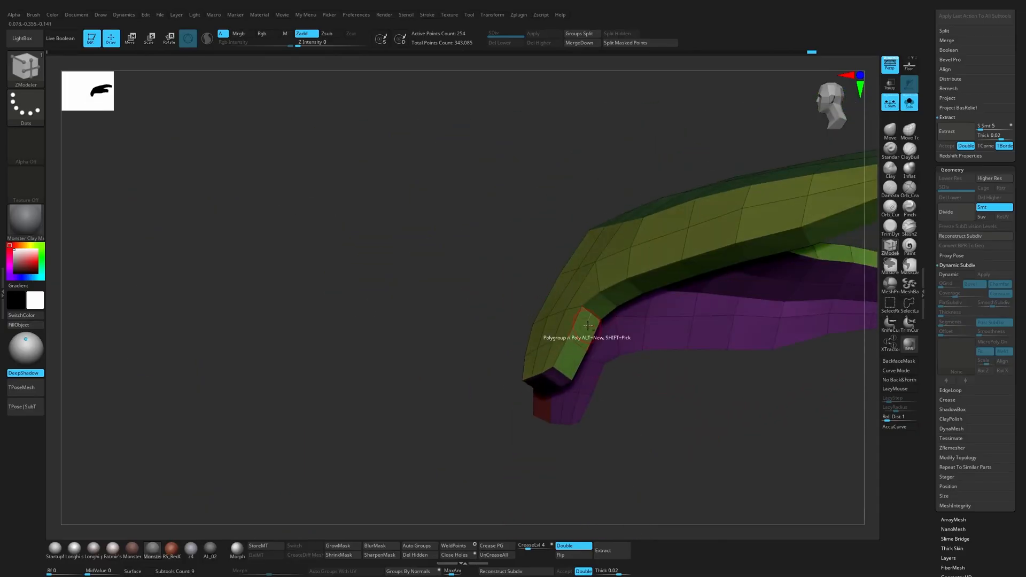
Step: Paint new polygroups onto the rim faces along the plate's outer side, from the lower leg up towards the shoulder
left_click_drag(593, 315, 565, 363)
left_click(559, 375)
mouse_move(745, 424)
left_mouse_down("alt")
mouse_move(618, 488)
mouse_move(624, 320)
left_mouse_up("alt")
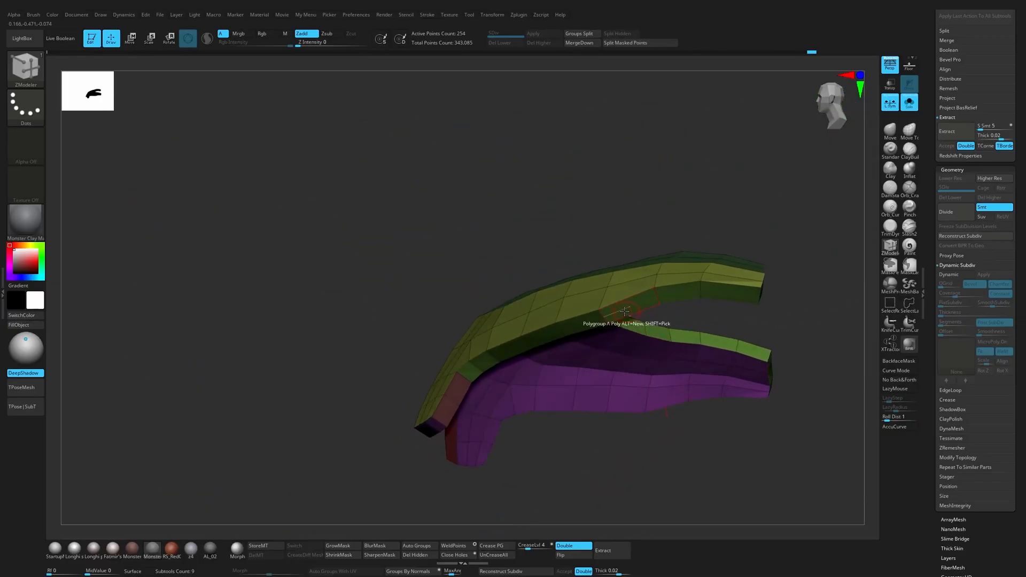
left_click(717, 289)
left_click_drag(707, 325, 490, 380)
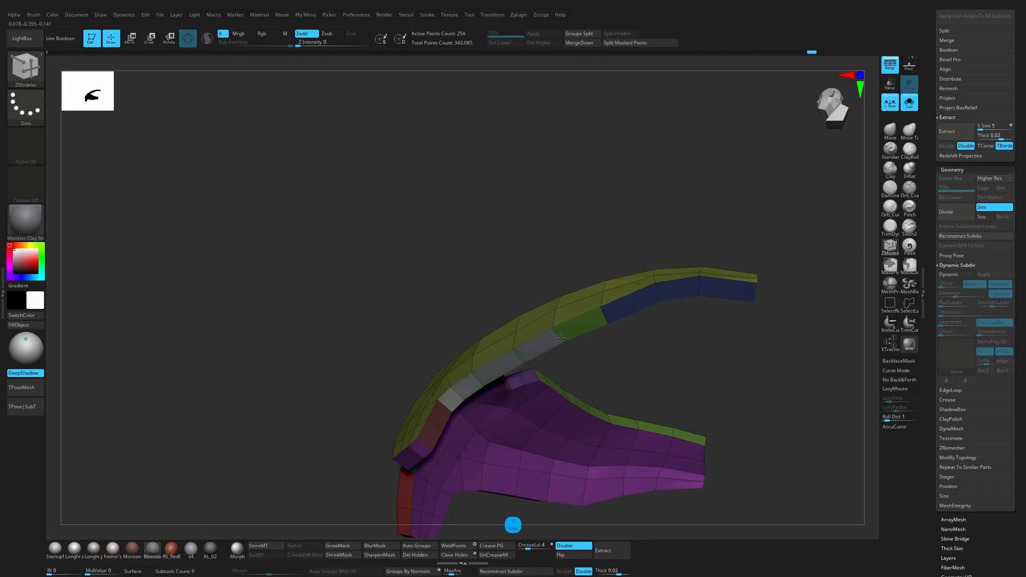
left_click_drag(562, 338, 581, 325, "alt")
left_click(583, 325)
Step: Give the rim faces at the plate's shoulder ends their own polygroup
mouse_move(638, 342)
left_mouse_down()
mouse_move(646, 396)
mouse_move(595, 419)
mouse_move(315, 358)
left_mouse_up()
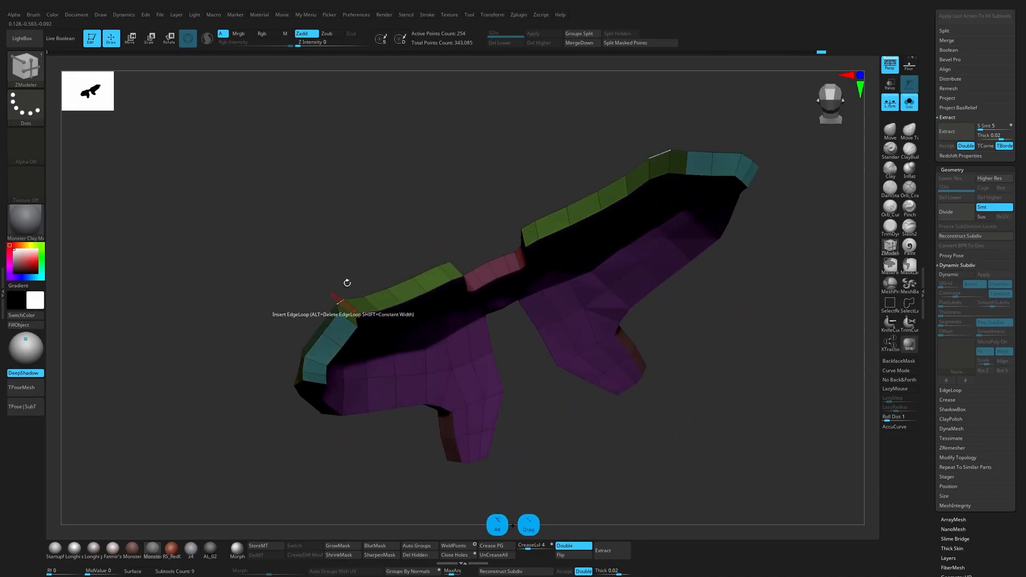
left_click_drag(346, 283, 394, 322)
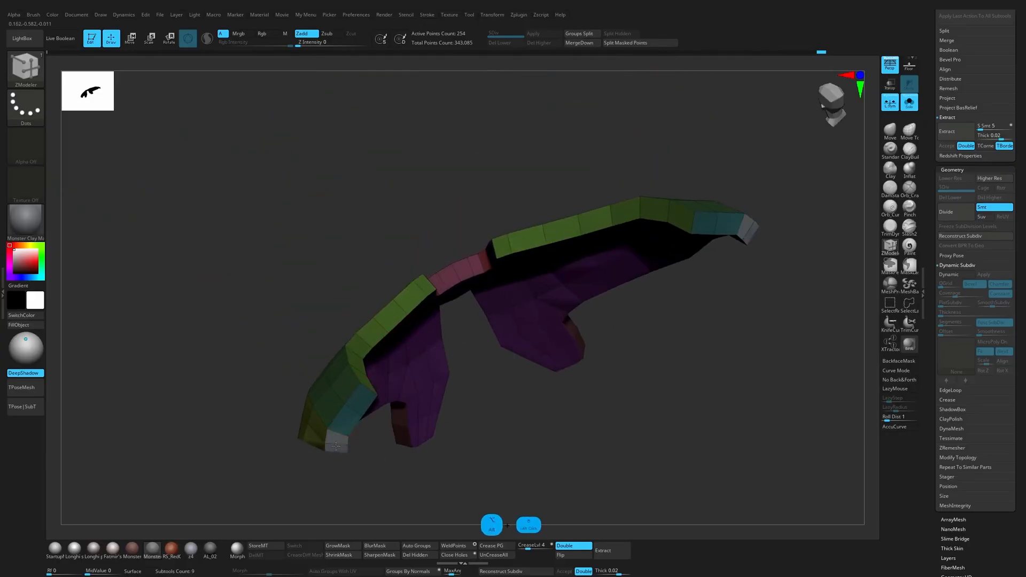
left_click_drag(334, 450, 786, 201)
left_click_drag(711, 377, 777, 292, "alt")
Step: Preview the plate with SmoothSubdiv 5, crease its edges by polygroup and inspect the result with the polyframe hidden
key("d")
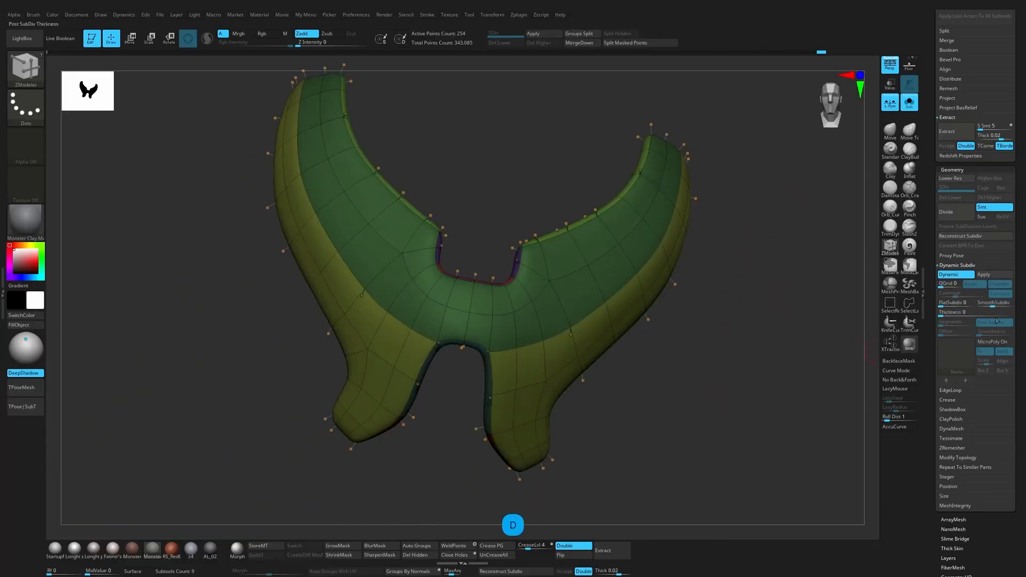
left_click(948, 400)
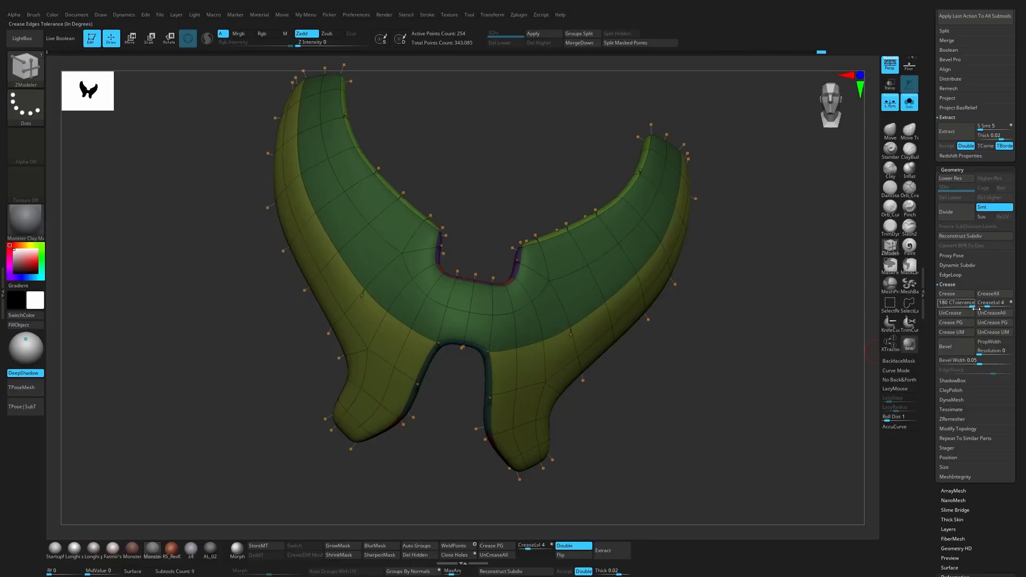
left_click(956, 326)
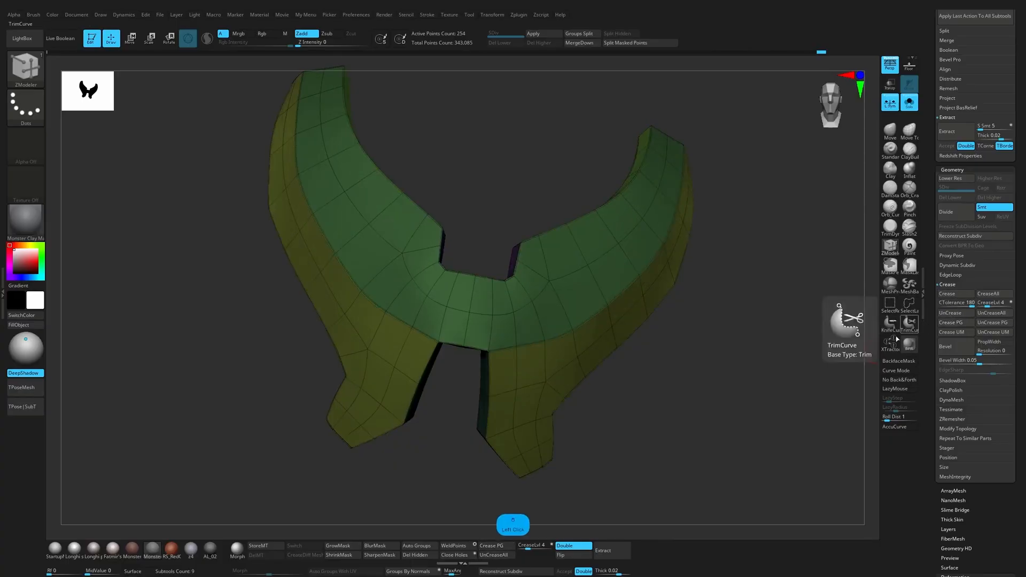
key("shift+f")
mouse_move(730, 385)
left_mouse_down("shift")
mouse_move(723, 377)
mouse_move(698, 410)
mouse_move(691, 403)
left_mouse_up("shift")
key("shift+f")
key("shift+f")
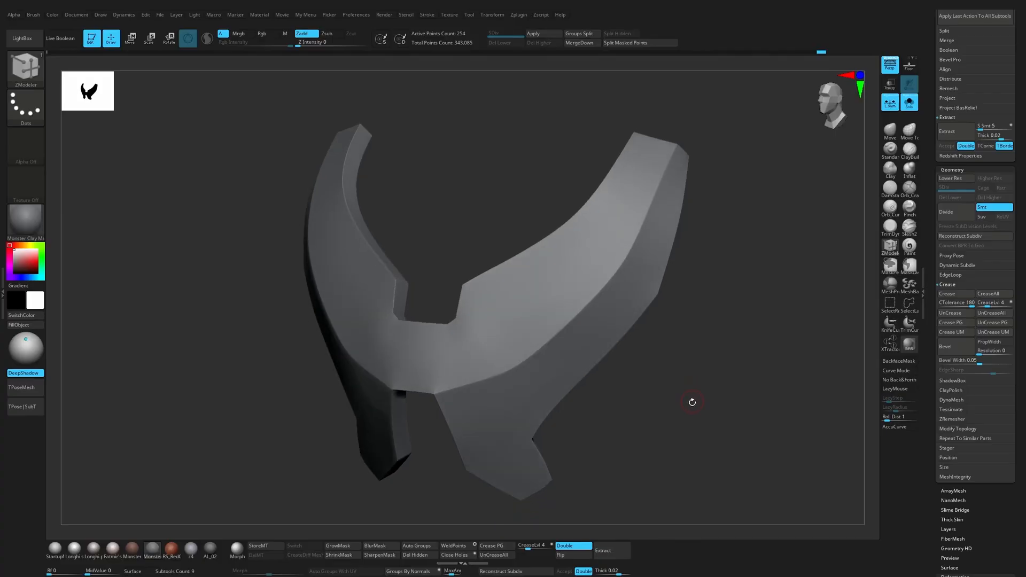
key("shift+f")
Step: Set the crease level to 6 and check the plate's edge sharpness with and without the polyframe
key("shift+f")
left_click(992, 313)
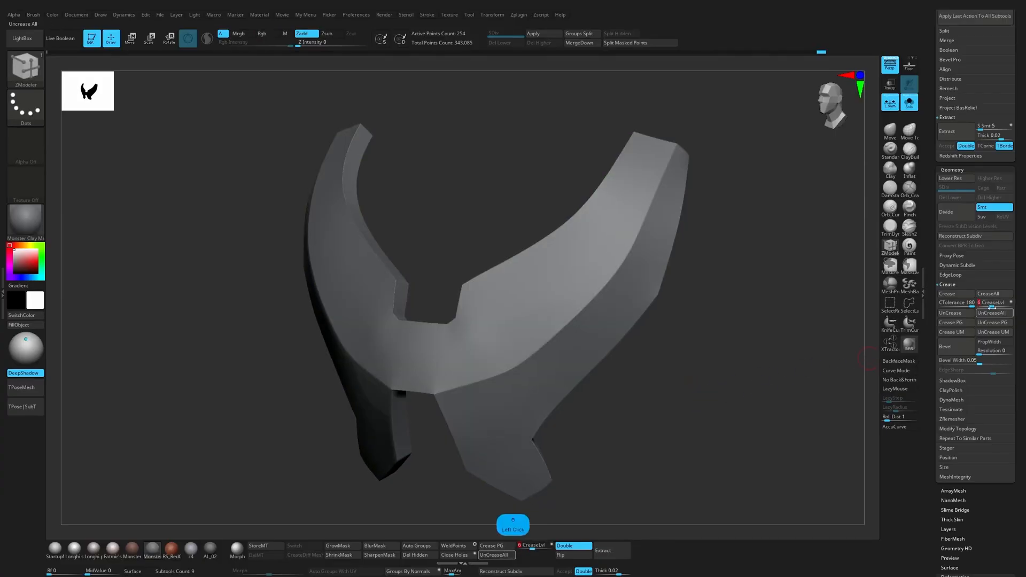
left_click_drag(834, 374, 751, 384)
key("shift+f")
key("shift+f")
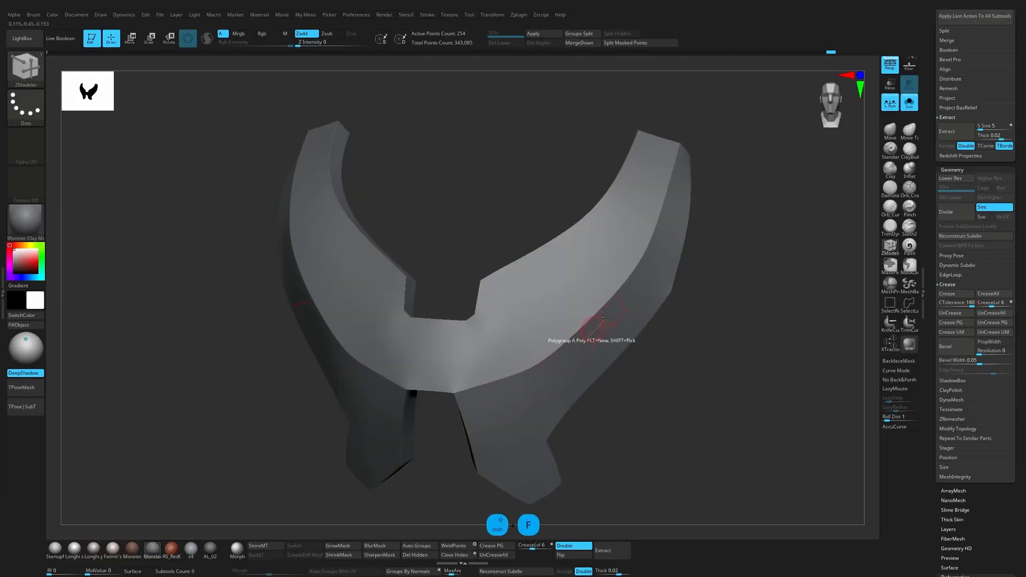
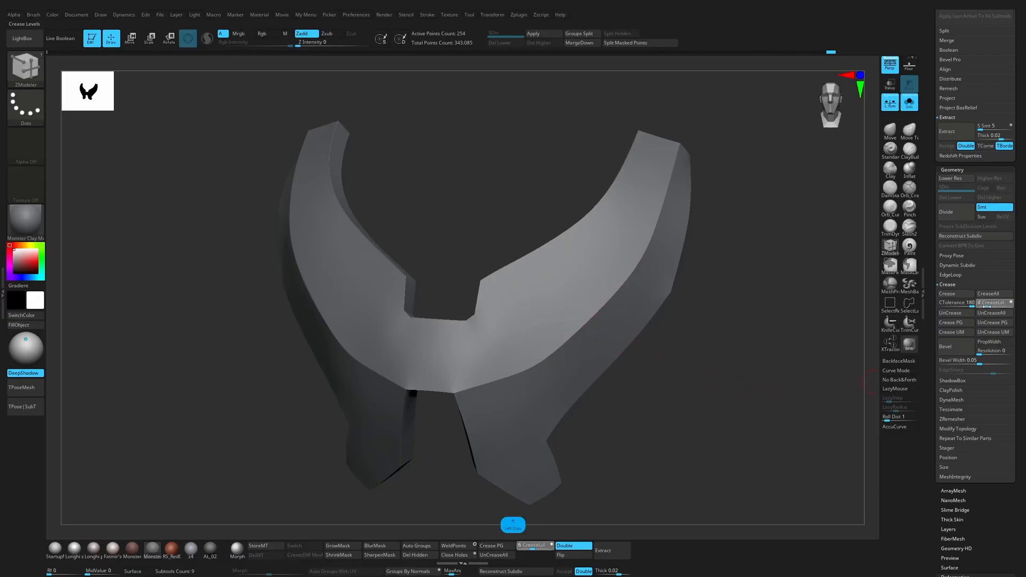
Step: Set the chest plate's crease level to 3 and its dynamic SmoothSubdiv level to 5
left_click(986, 303)
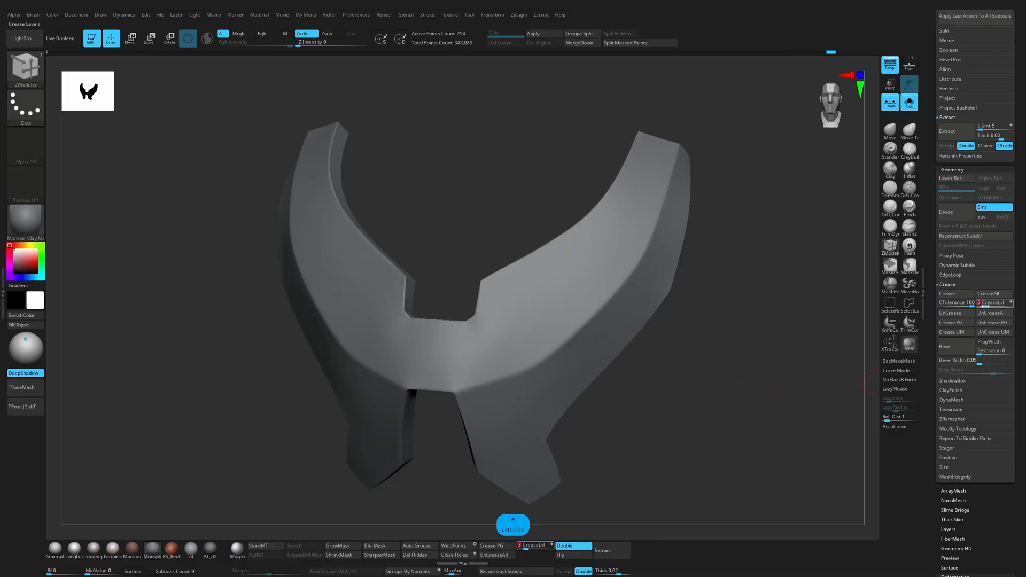
left_click(973, 265)
left_click_drag(1001, 304, 1004, 306)
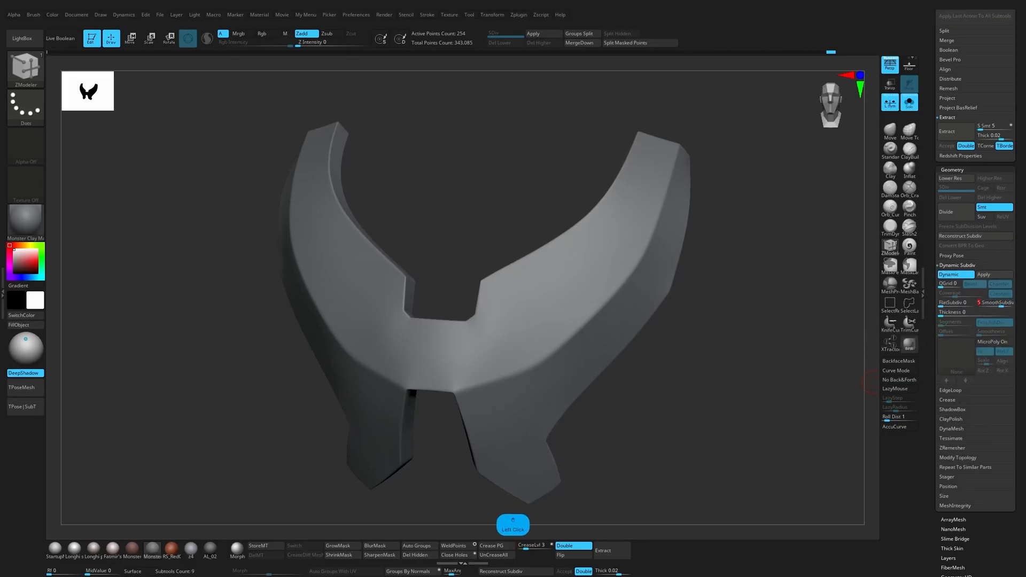
Step: Reshape the body's surface around the plate's shoulder end with the Move brush, then reselect and isolate the plate
left_click_drag(867, 382, 700, 374)
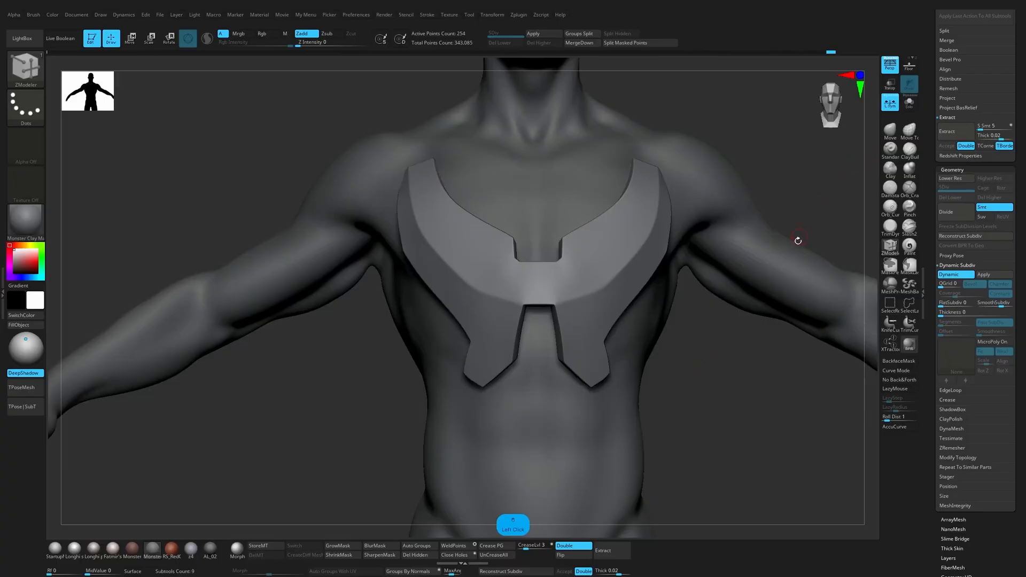
mouse_move(798, 240)
left_mouse_down()
mouse_move(832, 212)
mouse_move(819, 211)
mouse_move(797, 160)
left_mouse_up()
key("s")
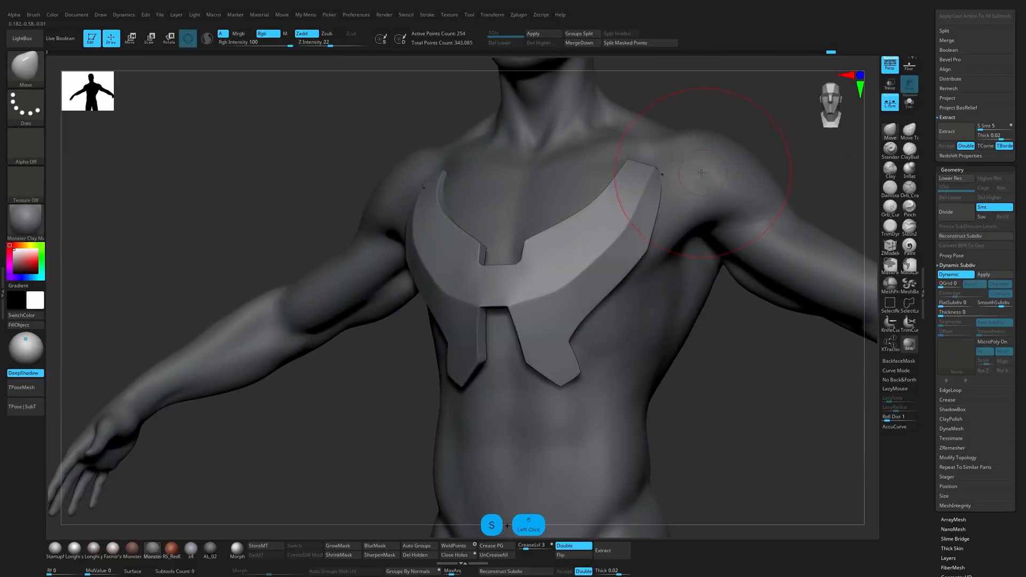
left_click(672, 181, "ctrl")
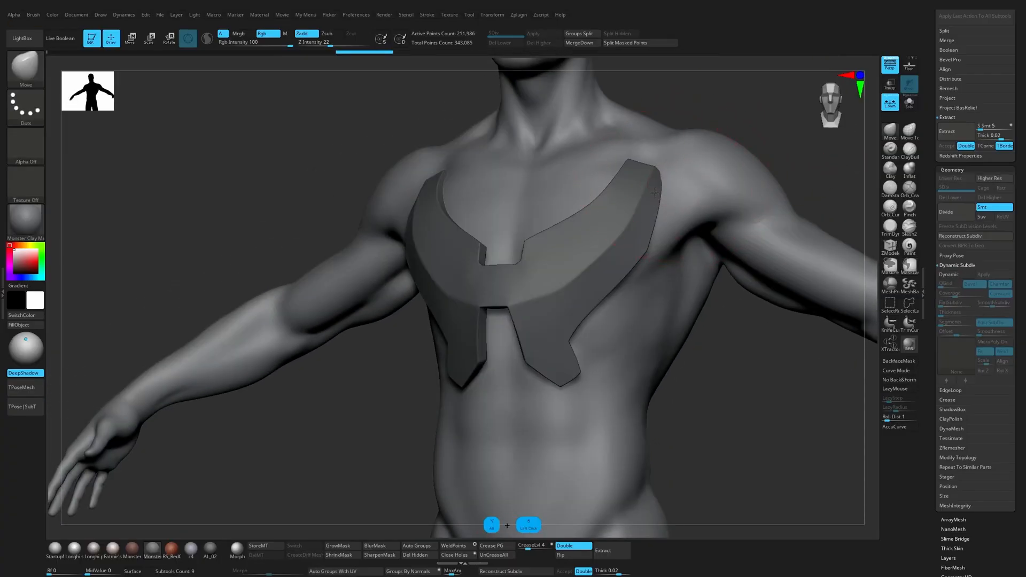
left_click_drag(692, 163, 680, 176)
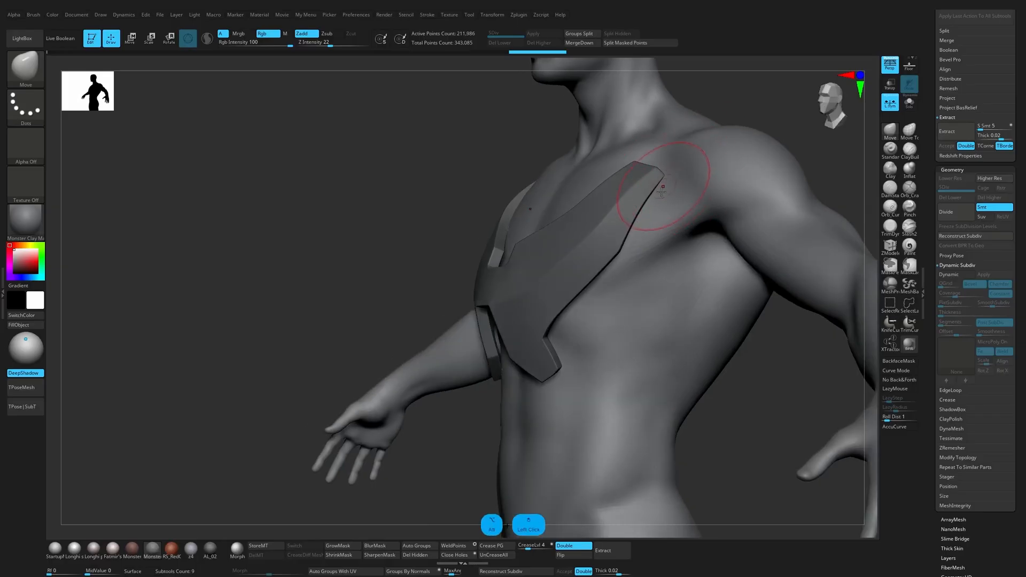
left_click(560, 290, "alt")
left_click_drag(422, 414, 491, 424)
left_click(910, 103)
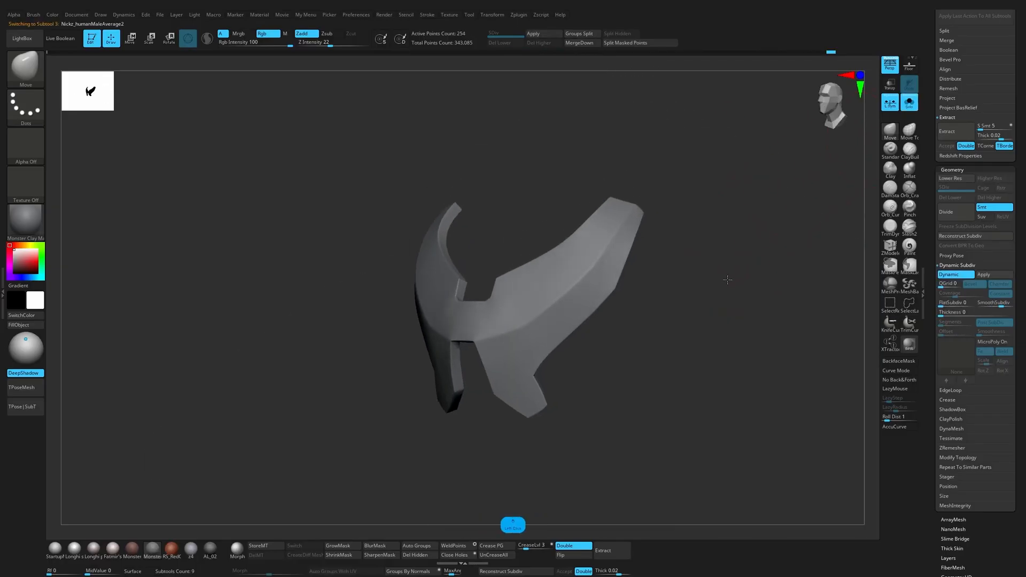
Step: Adjust the lower front ridge of the plate with the Move brush, checking its flow in polyframe and smoothed display
key("shift+f")
key("s")
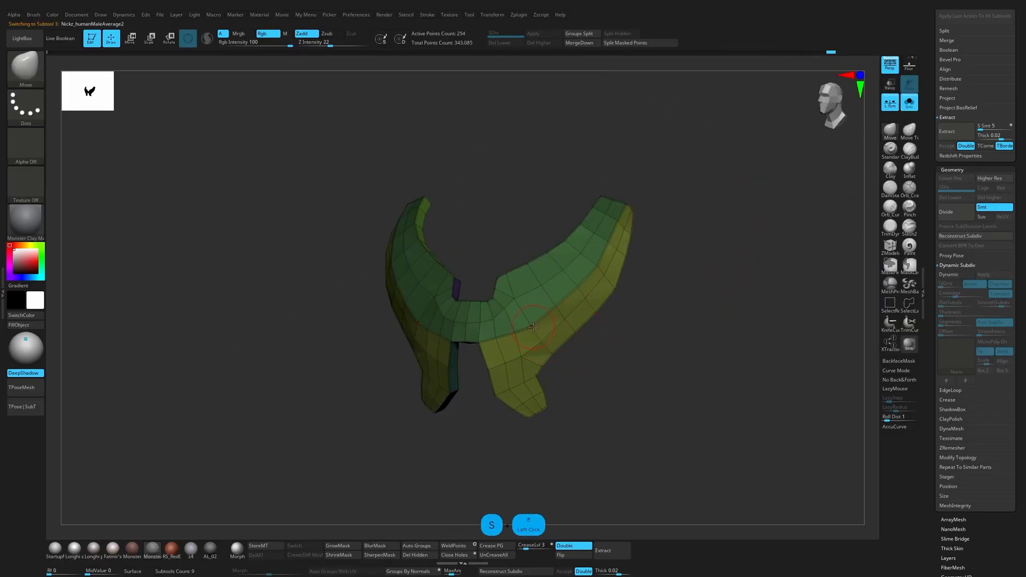
key("shift+f")
left_click_drag(620, 320, 614, 374)
key("d")
key("shift+f")
key("shift+f")
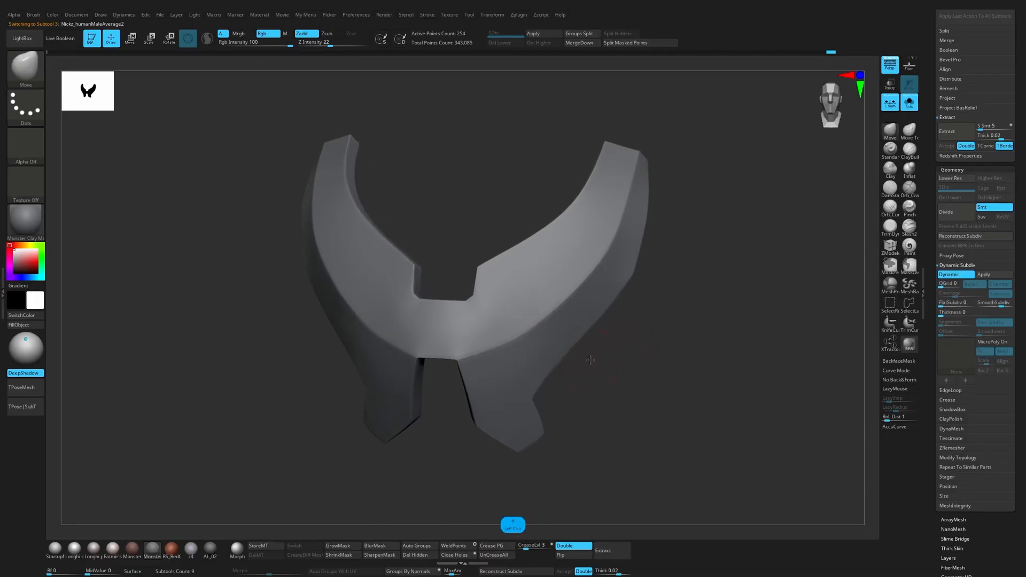
mouse_move(587, 284)
left_mouse_down("shift")
mouse_move(609, 246)
mouse_move(666, 232)
mouse_move(567, 309)
left_mouse_up("shift")
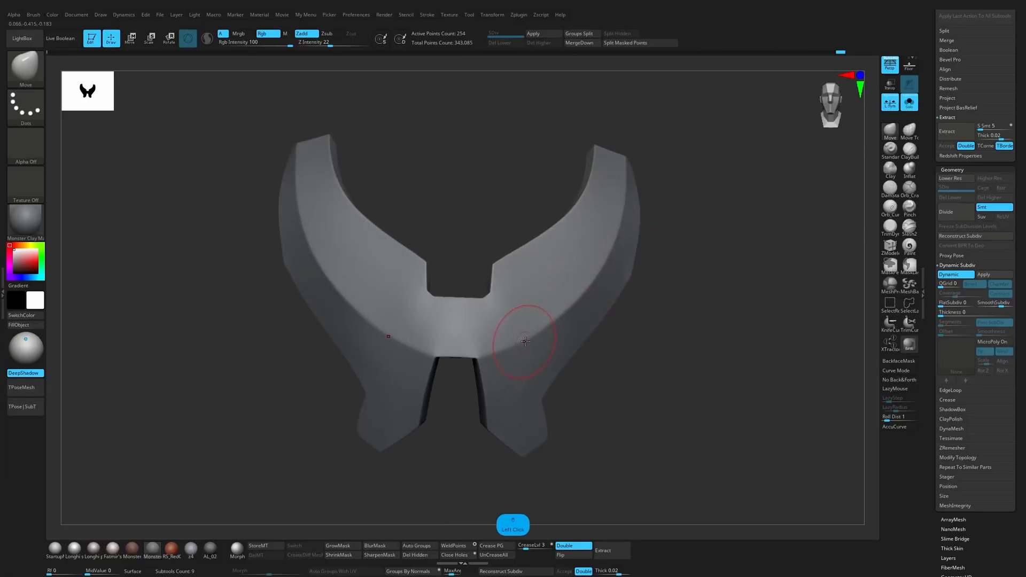
left_click_drag(525, 341, 453, 403)
Step: Refine the low-poly points near the plate's lower centre from side and angled views, and preview the smoothed shape
key("shift+d")
key("shift+f")
left_click_drag(435, 437, 419, 430)
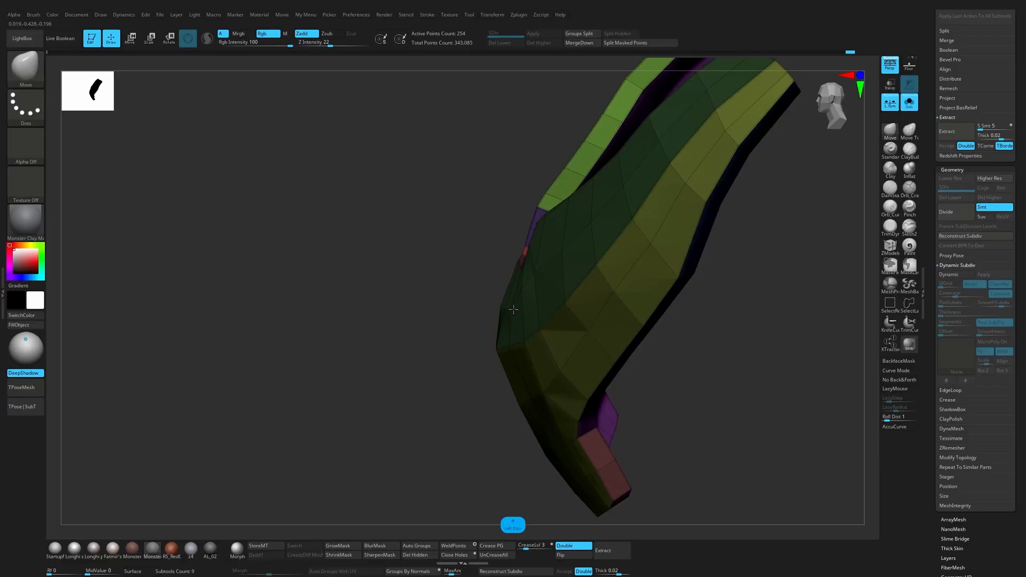
left_click_drag(463, 351, 482, 327)
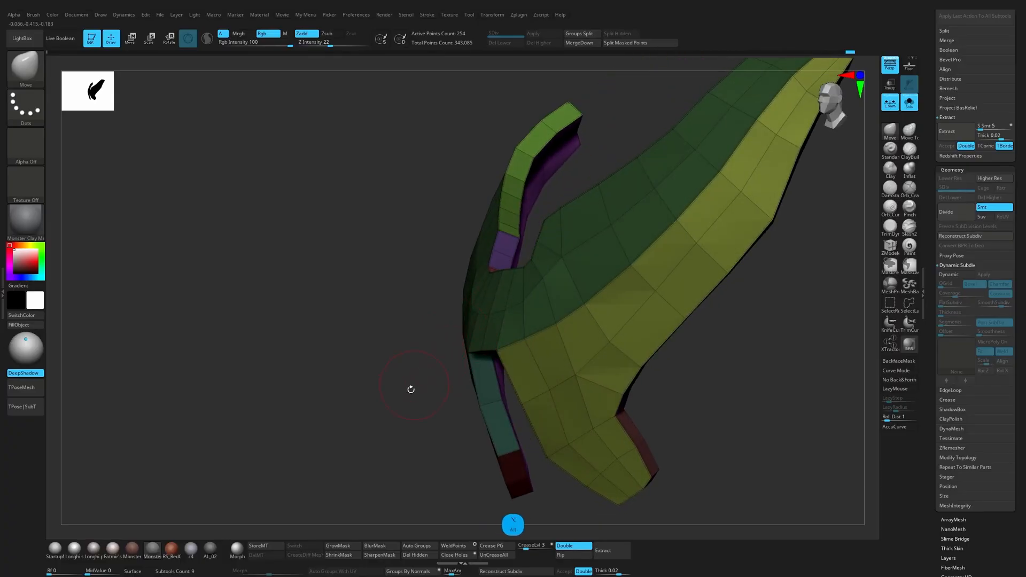
left_click_drag(411, 389, 481, 316)
left_click_drag(547, 292, 483, 287)
key("d")
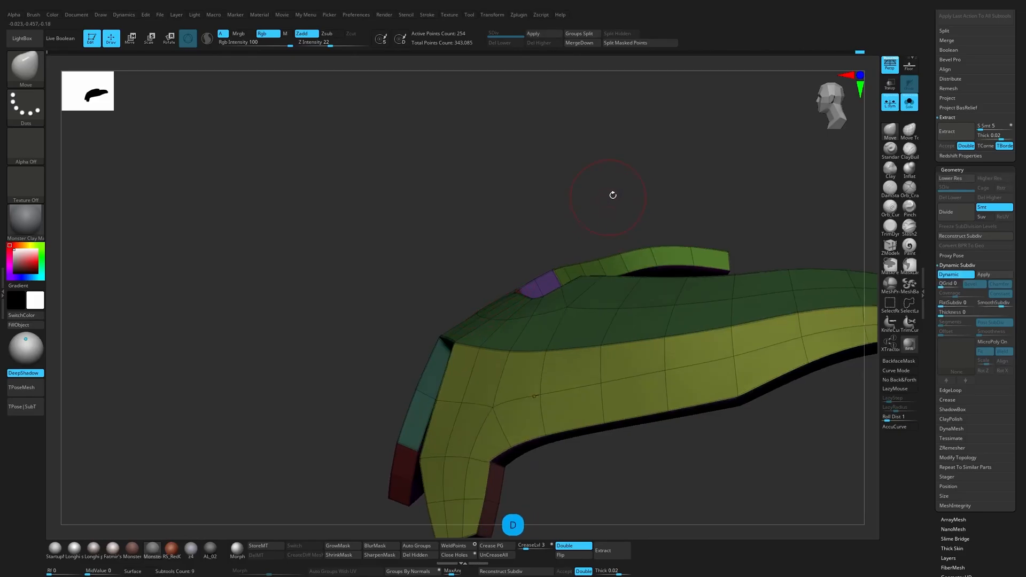
key("shift+f")
left_click_drag(613, 195, 709, 250)
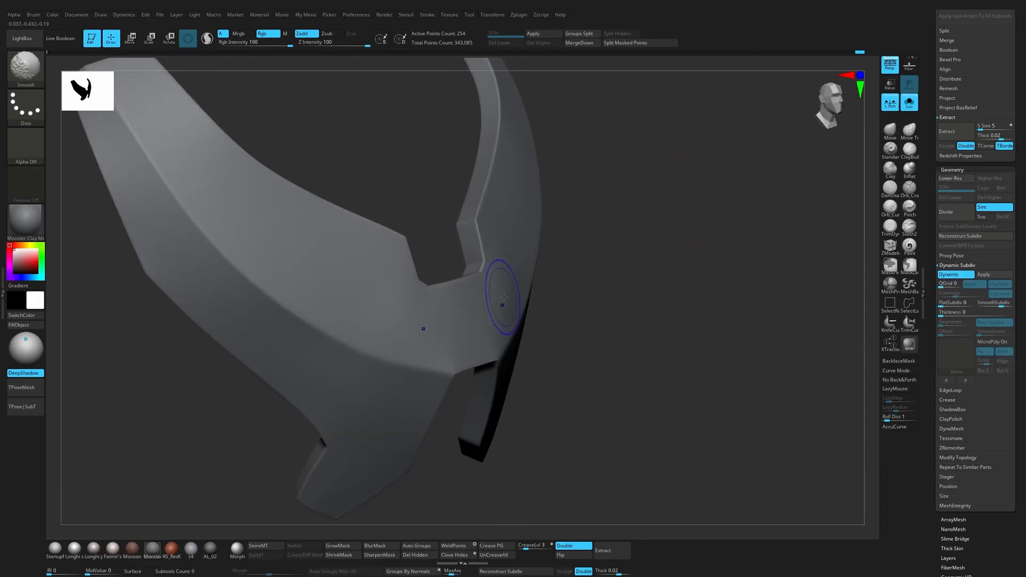
Step: Apply StartupMaterial to the plate and inspect its shading in low-poly and smoothed display
key("shift+f")
key("shift+d")
left_click(55, 549)
key("d")
left_click_drag(553, 307, 638, 302)
key("shift+f")
Step: Work over the low-poly front faces beside the neck notch with TrimDynamic
left_click(890, 227)
key("shift+d")
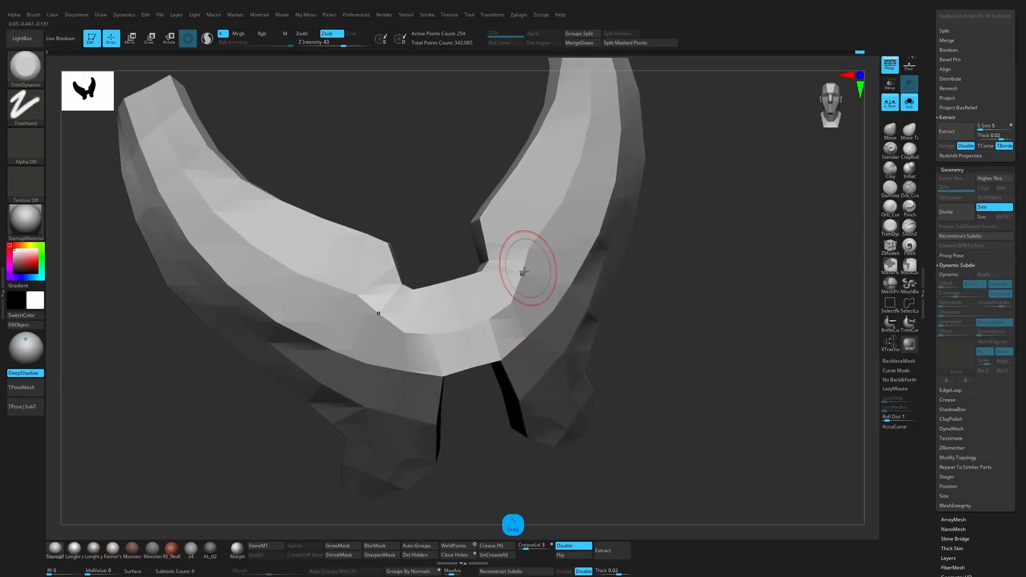
left_click(504, 309, "alt")
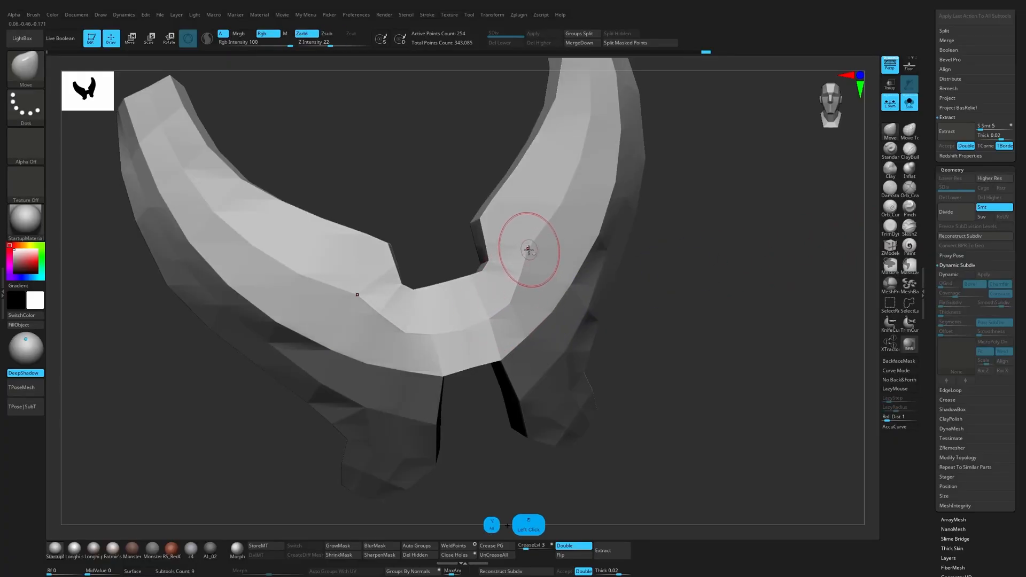
Step: Compare the plate's faceted and dynamically subdivided surfaces from several angles, with and without the polyframe
key("d")
key("shift+f")
left_click_drag(714, 266, 448, 75)
key("shift+f")
key("shift+f")
key("shift+f")
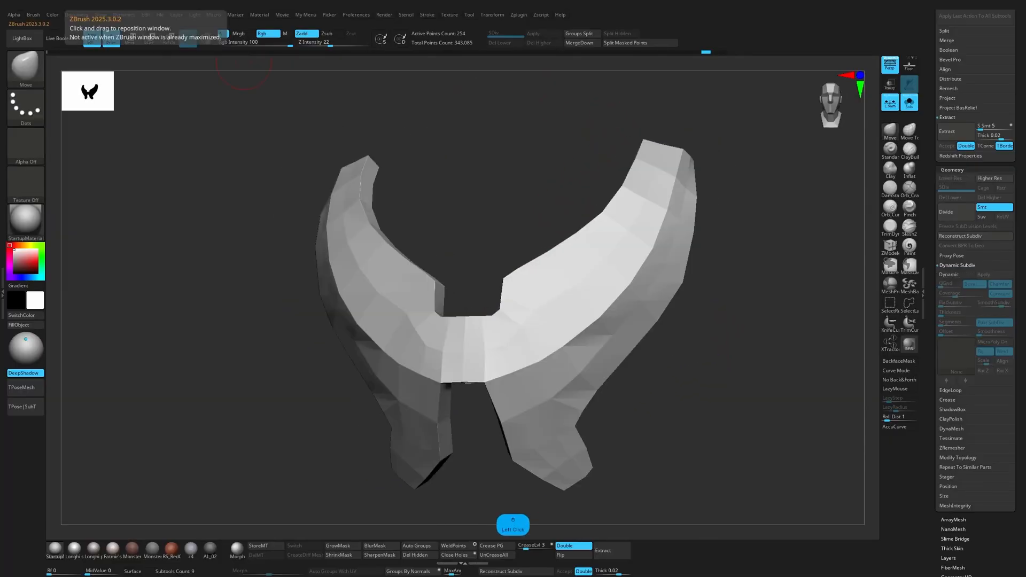
mouse_move(730, 365)
left_mouse_down()
mouse_move(714, 378)
mouse_move(725, 373)
mouse_move(695, 365)
left_mouse_up()
key("shift+f")
key("d")
key("shift+f")
Step: Apply BasicMaterial2 to the plate and examine how light falls across the centre and front ridge
left_click(41, 235)
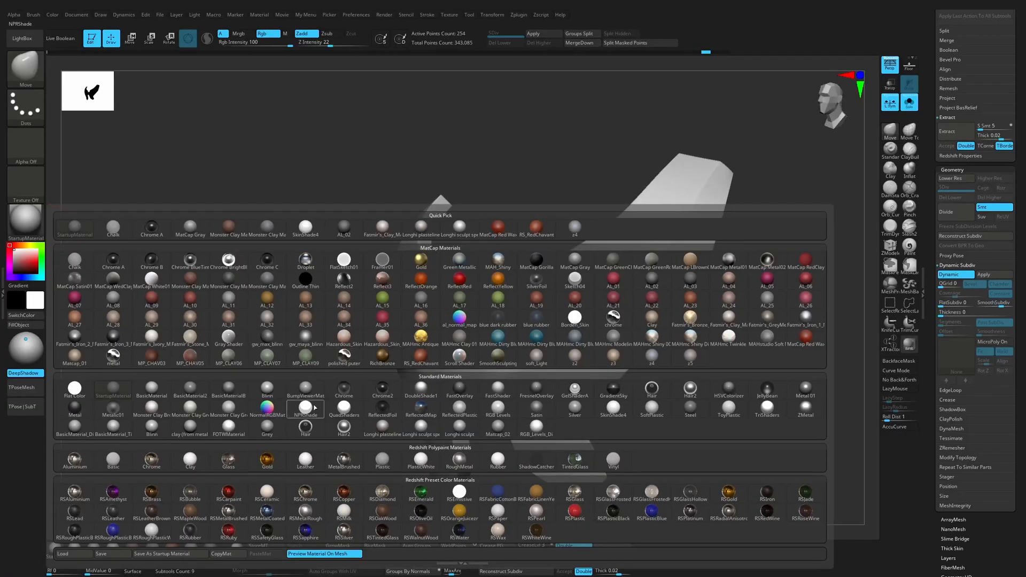
left_click(198, 391)
left_click_drag(264, 435, 318, 441)
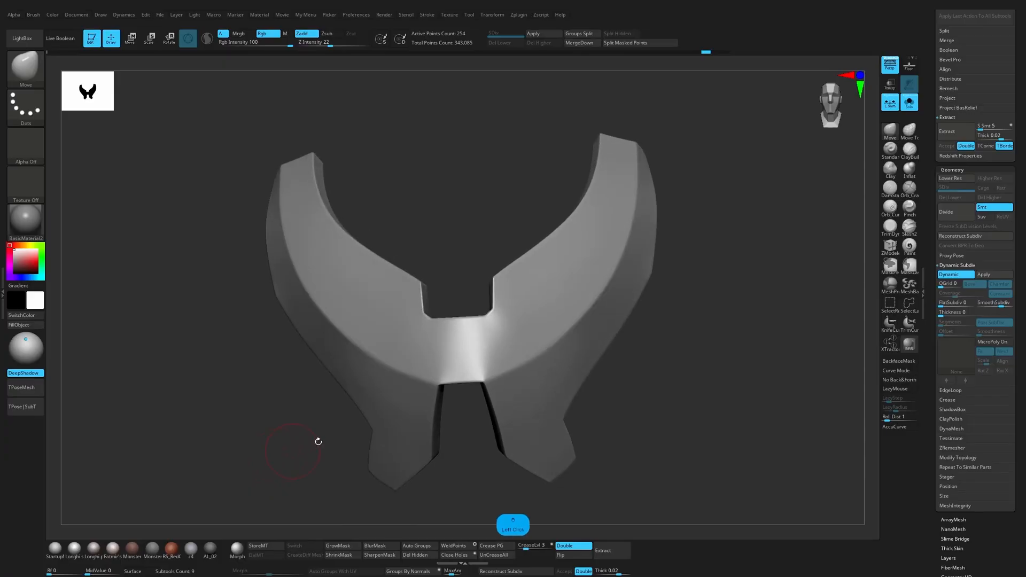
left_click_drag(698, 340, 699, 378, "alt")
Step: Stitch the surplus points beside the neck notch's upper corners into their neighbours with ZModeler on the low-poly plate
key("shift+d")
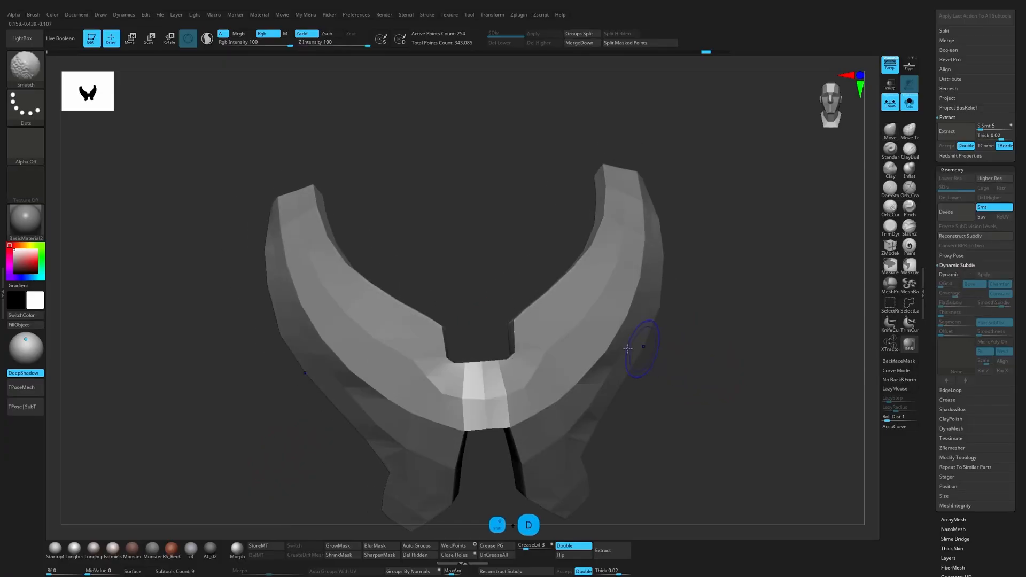
key("shift+f")
left_click(890, 246)
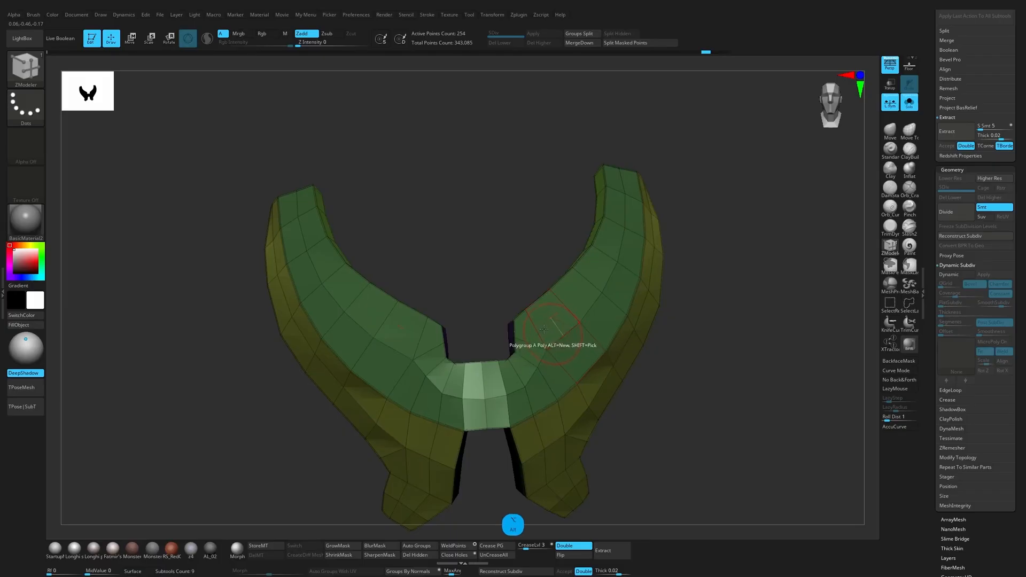
left_click_drag(483, 249, 521, 287)
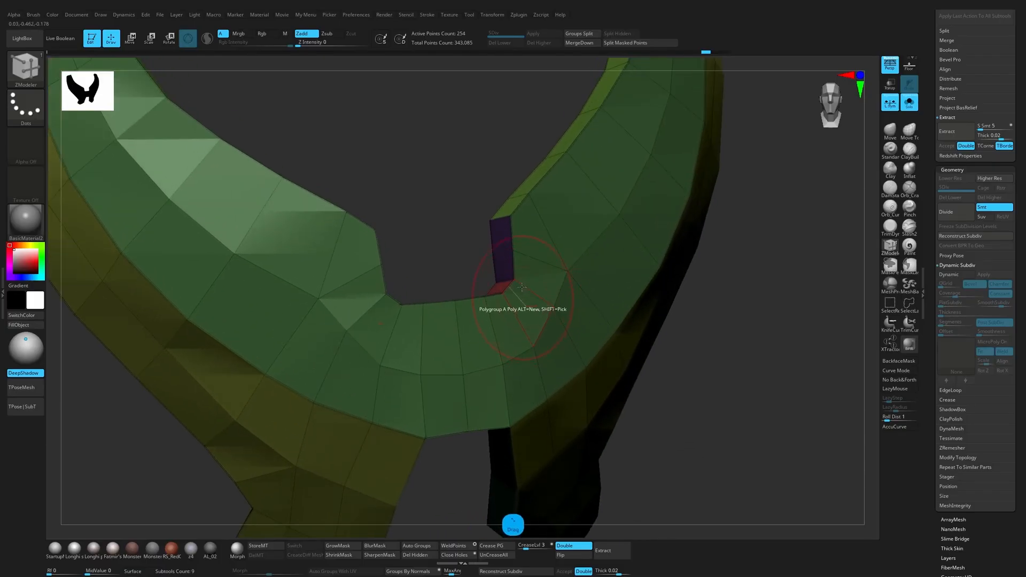
left_click(510, 216)
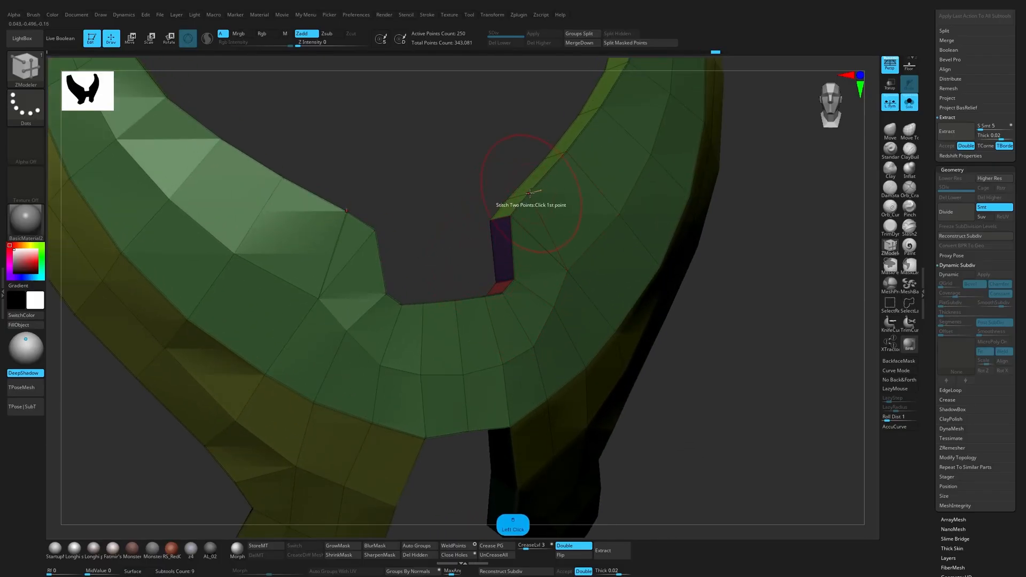
left_click(512, 216)
left_click_drag(478, 242, 672, 275)
Step: Try to delete the edge loop running along the middle of the plate's green front band
left_click(565, 241)
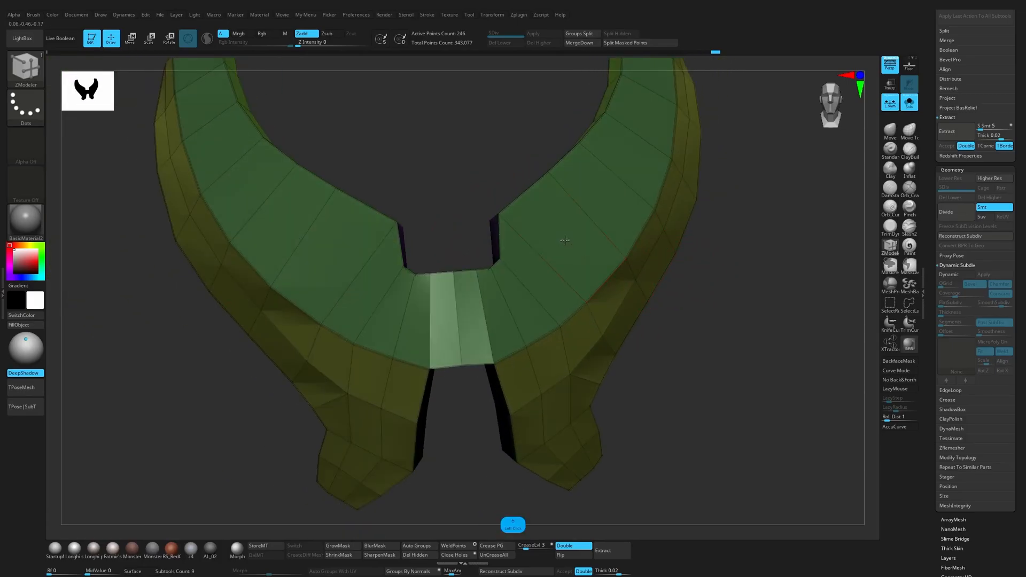
key("ctrl+z")
key("ctrl+z")
key("ctrl+z")
key("ctrl+z")
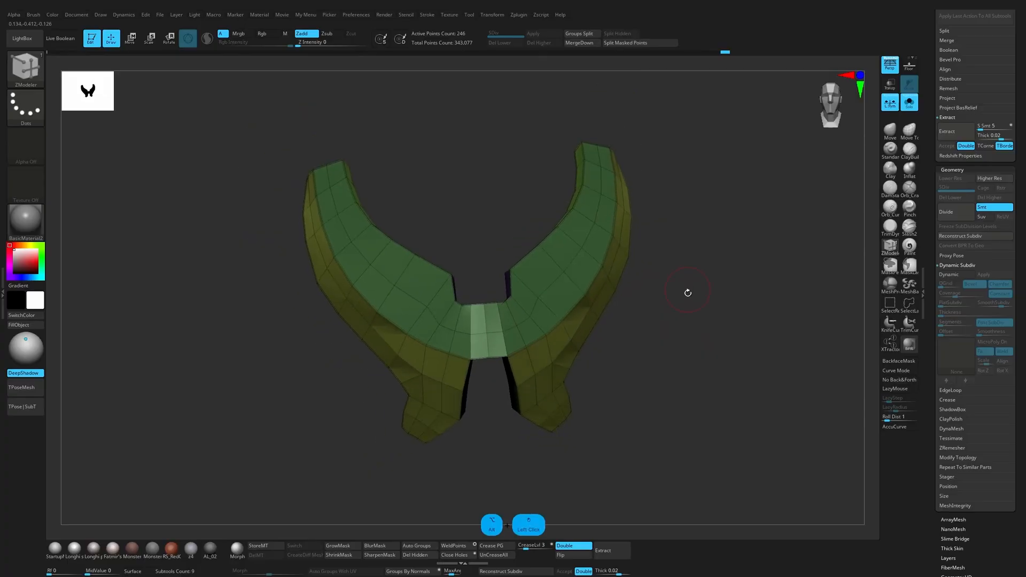
Step: Adjust the underside points of the centre bridge between the legs with the Move brush and preview the smoothed plate
mouse_move(675, 222)
left_mouse_down("alt")
mouse_move(663, 270)
mouse_move(637, 211)
left_mouse_up("alt")
key("1")
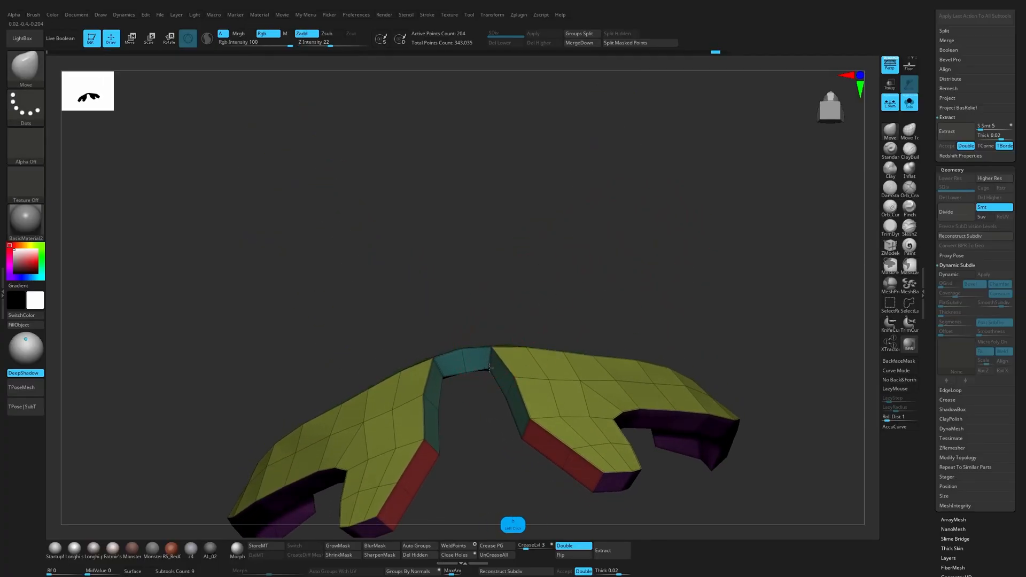
mouse_move(479, 386)
left_mouse_down()
mouse_move(487, 460)
mouse_move(504, 490)
mouse_move(454, 458)
mouse_move(661, 345)
left_mouse_up()
key("d")
key("shift+f")
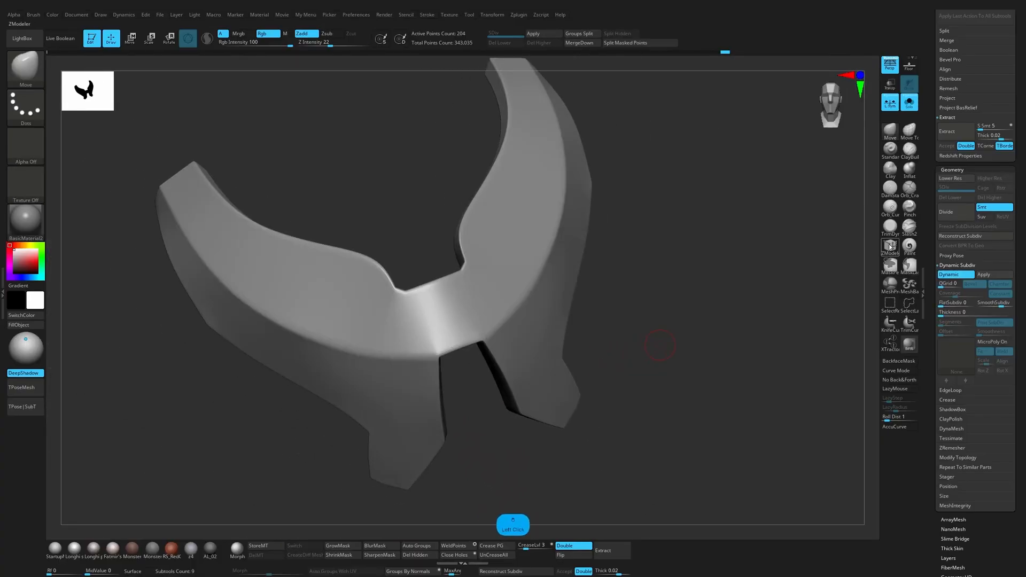
Step: Check the plate's polygroups with ZModeler and crease the polygroup borders again on the smoothed plate
key("b")
key("z")
key("m")
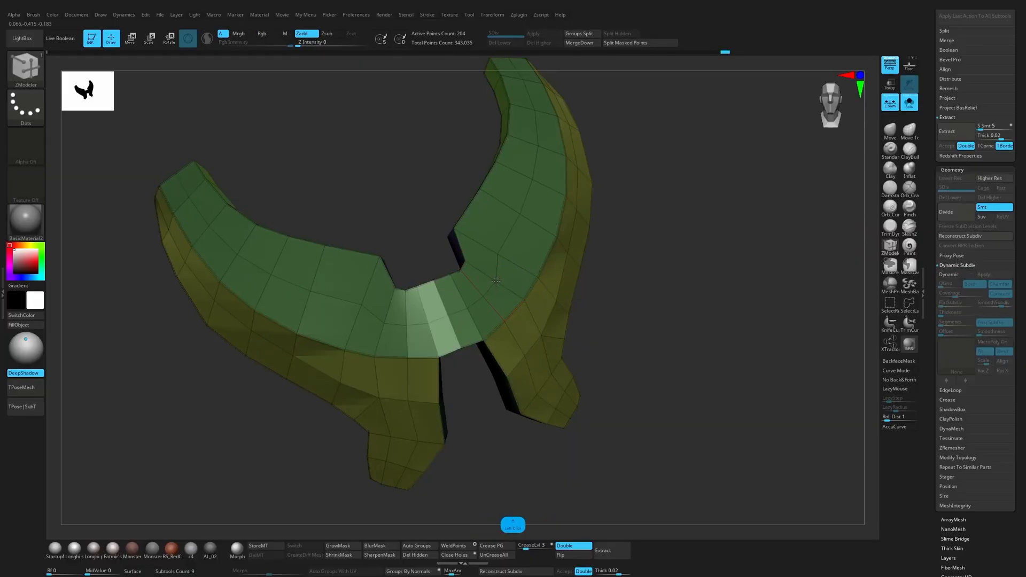
key("d")
left_click_drag(682, 246, 673, 280)
key("shift+f")
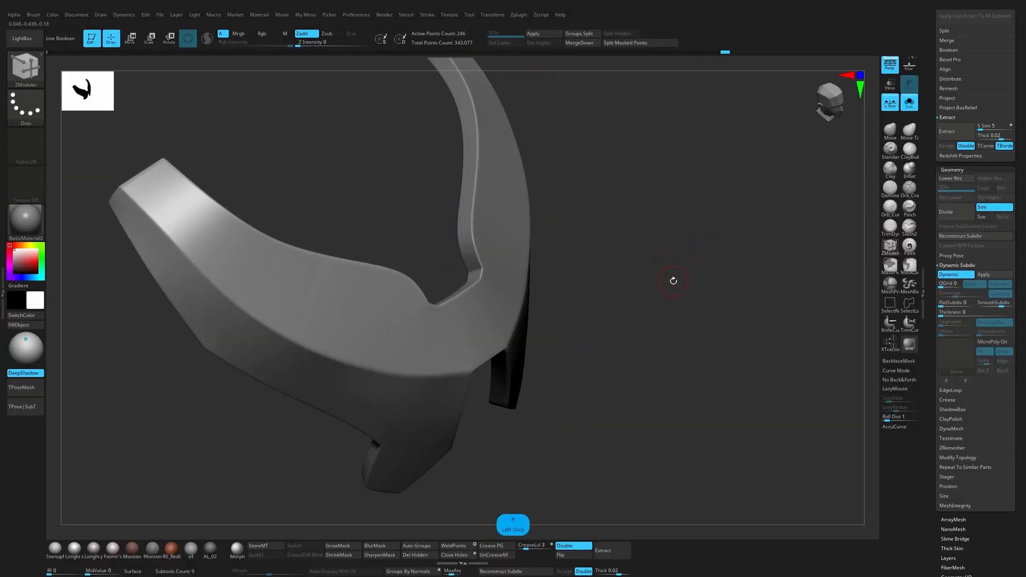
left_click(501, 548)
mouse_move(616, 415)
left_mouse_down("shift")
mouse_move(648, 340)
mouse_move(643, 411)
mouse_move(632, 405)
mouse_move(699, 415)
mouse_move(685, 415)
mouse_move(682, 437)
mouse_move(672, 410)
mouse_move(704, 309)
mouse_move(665, 360)
mouse_move(645, 339)
mouse_move(660, 362)
mouse_move(700, 360)
mouse_move(771, 321)
mouse_move(777, 296)
mouse_move(740, 321)
mouse_move(746, 379)
mouse_move(510, 412)
mouse_move(514, 360)
left_mouse_up("shift")
Step: Reapply the Monster Clay material, compare the low-poly and smoothed plate, and activate the Move brush
left_click(147, 556)
key("shift+f")
key("shift+d")
key("shift+f")
key("d")
key("b")
key("m")
key("v")
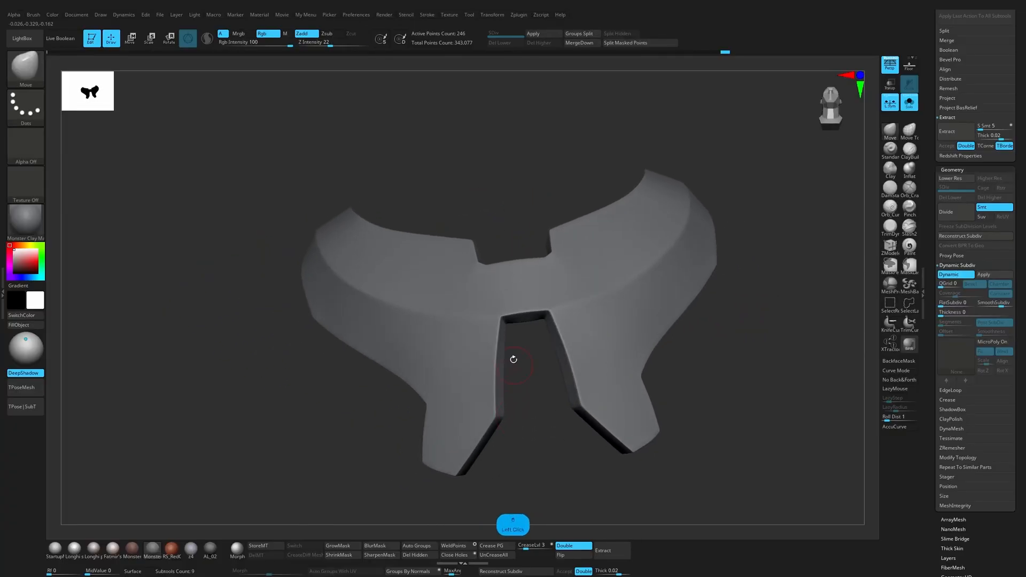
Step: Adjust the low-poly points around the slot between the plate's legs with the Move brush and preview the smoothed result
key("shift+f")
key("shift+d")
key("s")
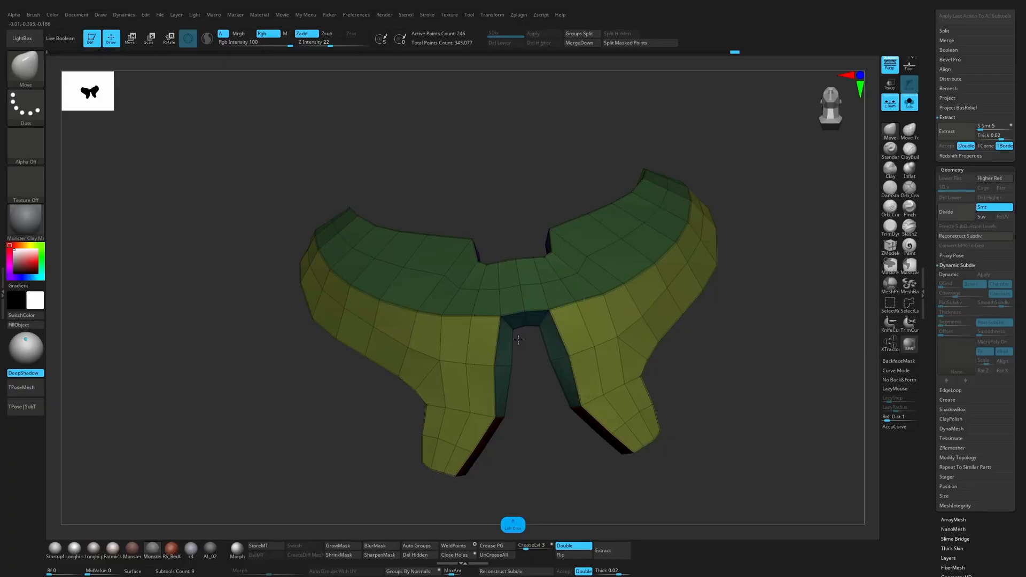
key("shift+f")
key("d")
left_click_drag(550, 442, 506, 428)
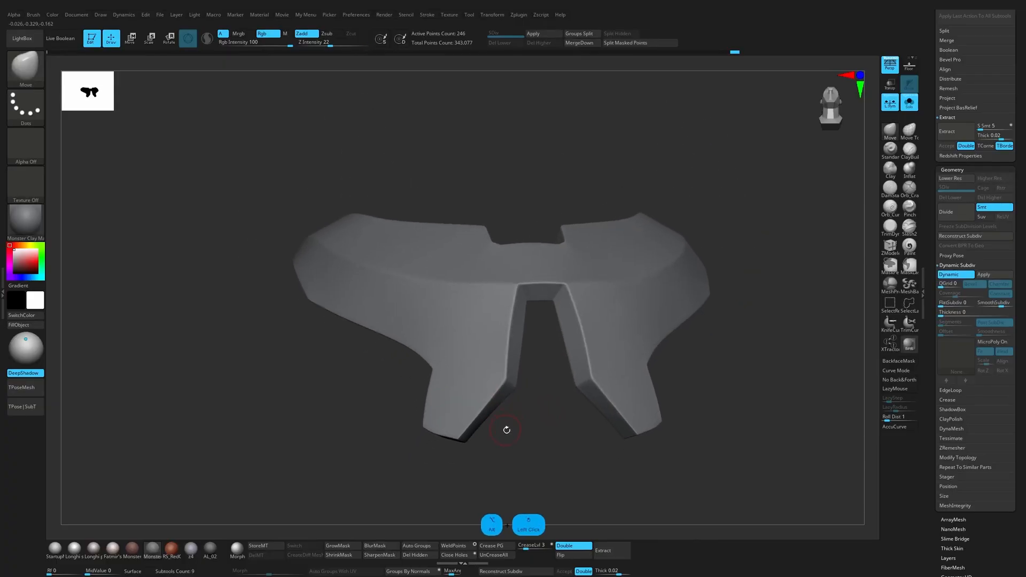
Step: Refine the inner leg corners where the slot sides meet the angled bottom faces, checking the smoothed plate
key("shift+d")
key("shift+f")
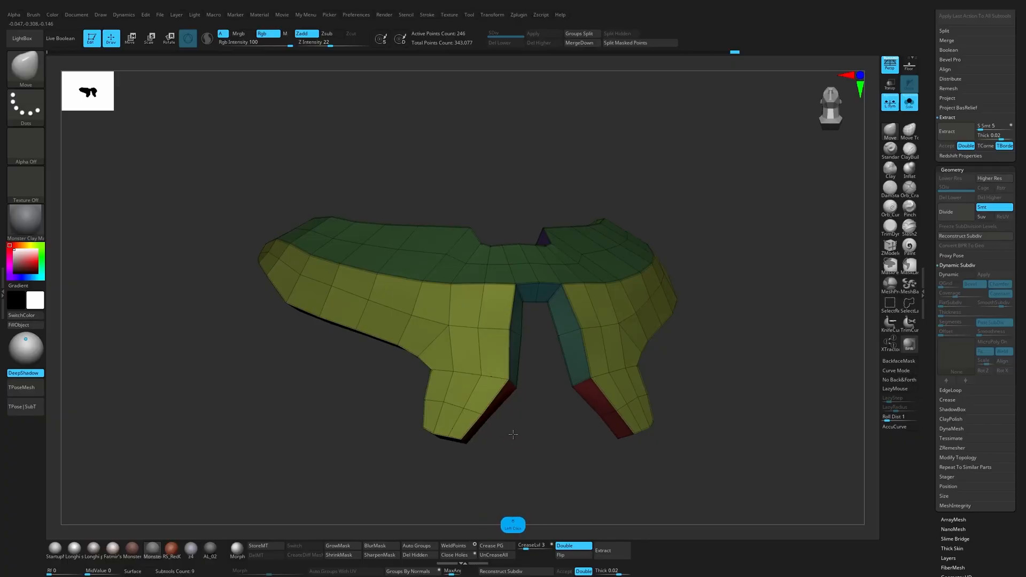
left_click_drag(607, 478, 516, 389)
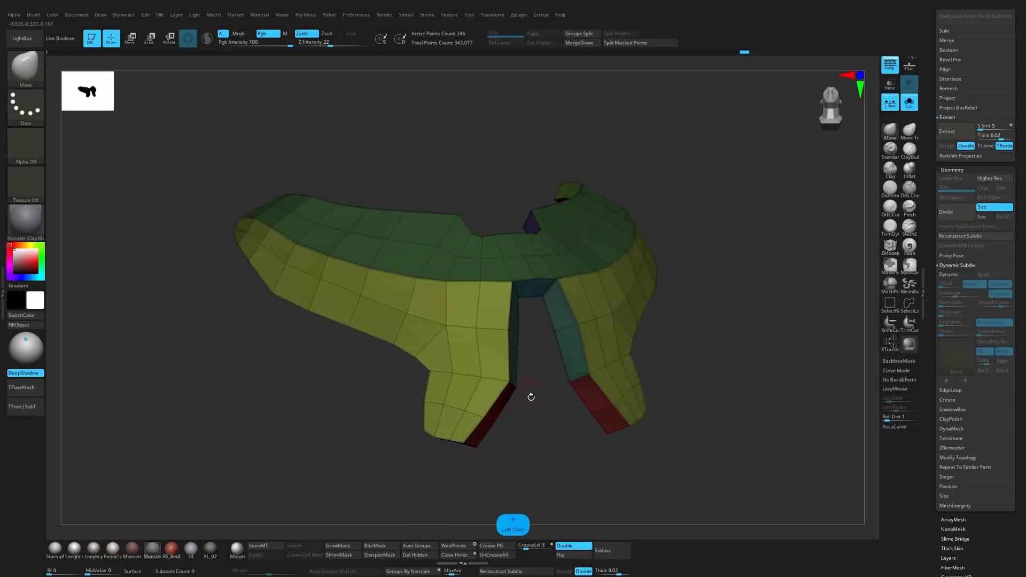
key("d")
key("shift+f")
left_click_drag(545, 455, 547, 463, "shift")
left_click_drag(519, 402, 517, 391)
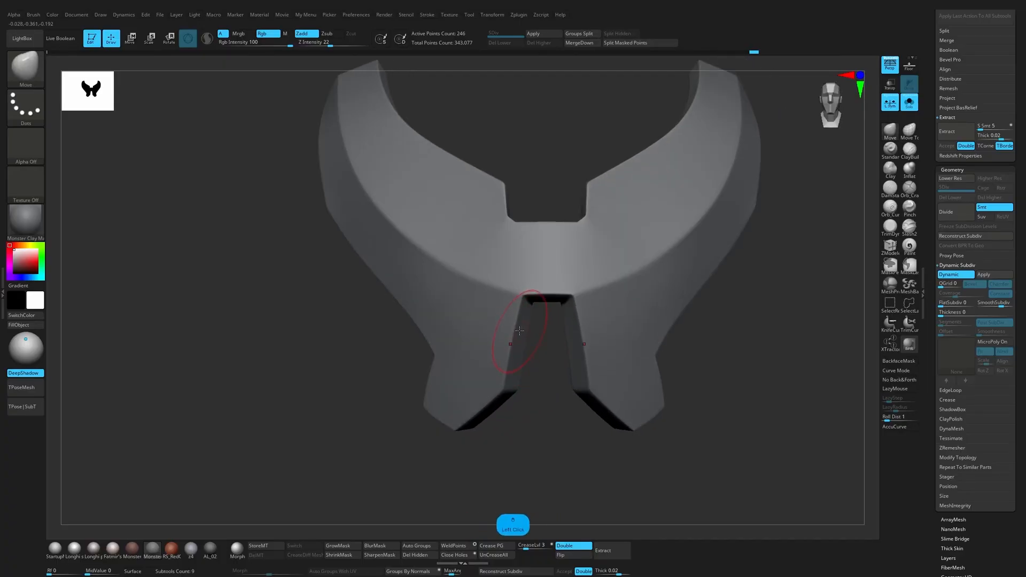
Step: Show the body together with the chest plate and inspect how the smoothed plate sits on the torso
mouse_move(534, 398)
left_mouse_down()
mouse_move(549, 415)
mouse_move(688, 383)
mouse_move(542, 367)
mouse_move(546, 329)
left_mouse_up()
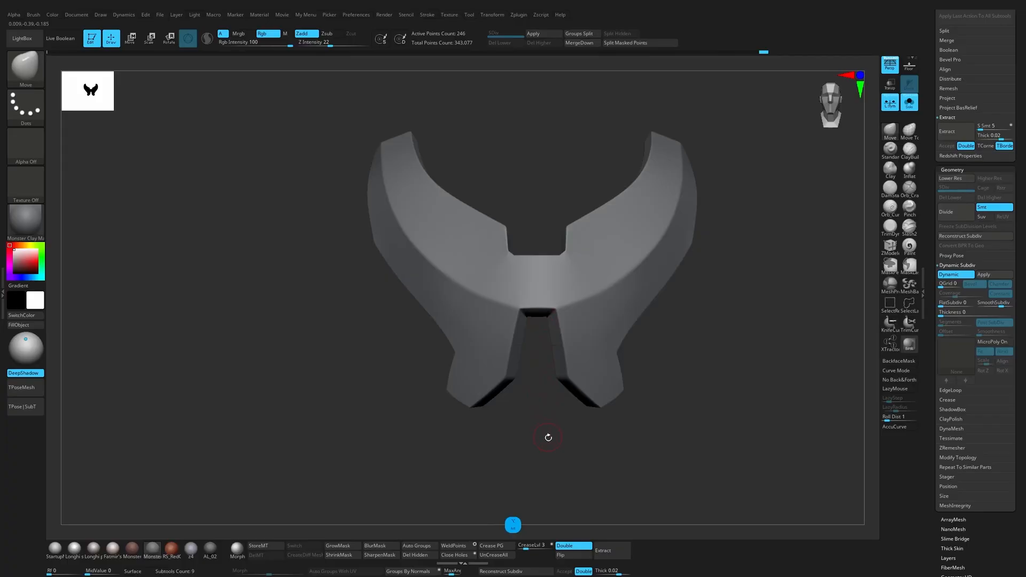
left_click_drag(548, 437, 567, 425)
left_click(908, 103)
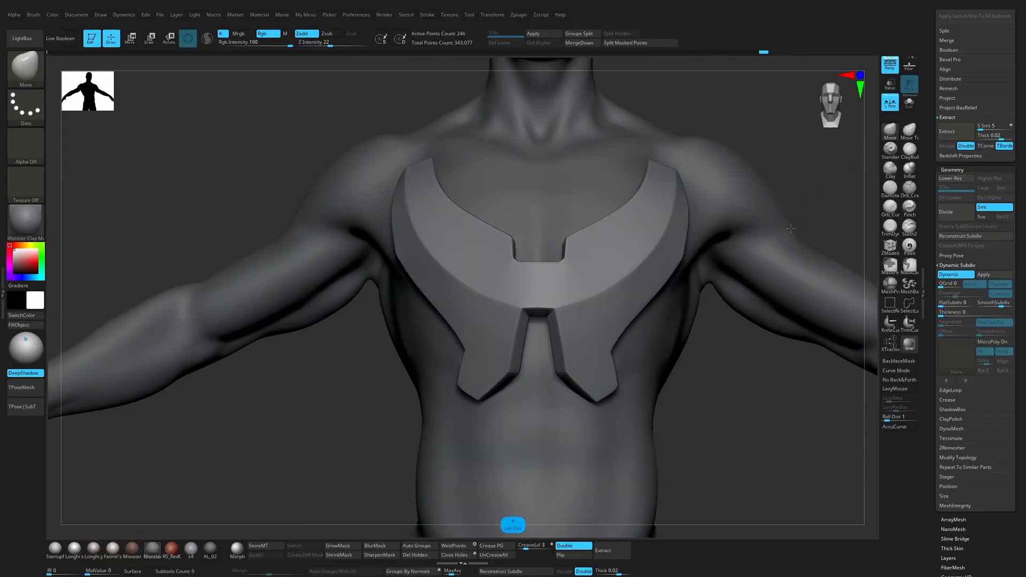
left_click_drag(714, 373, 780, 311)
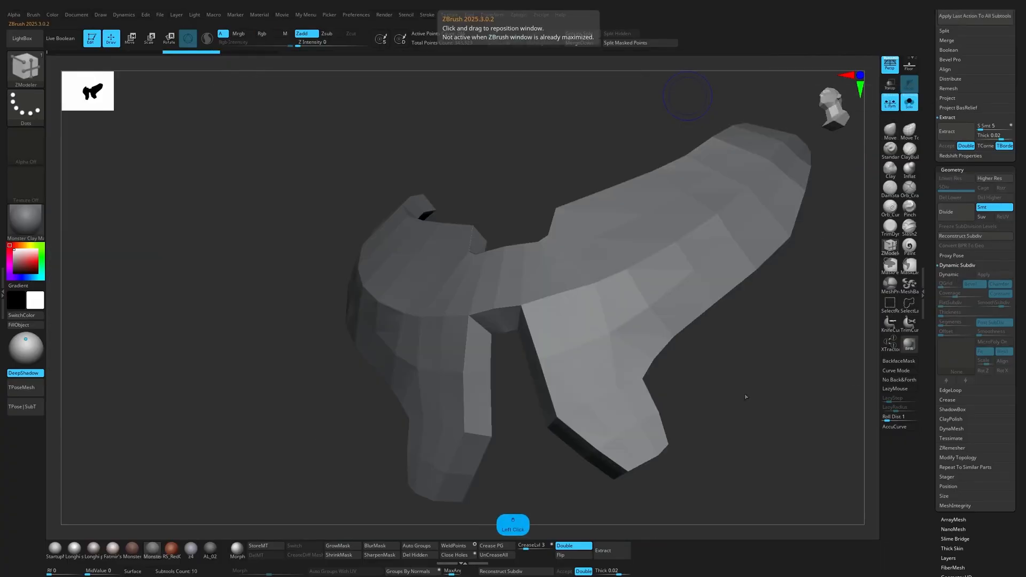
left_click_drag(746, 397, 689, 321)
Step: Bevel the plate's front border edge loop with the ZModeler Bevel edge action on the low-poly mesh
key("shift+f")
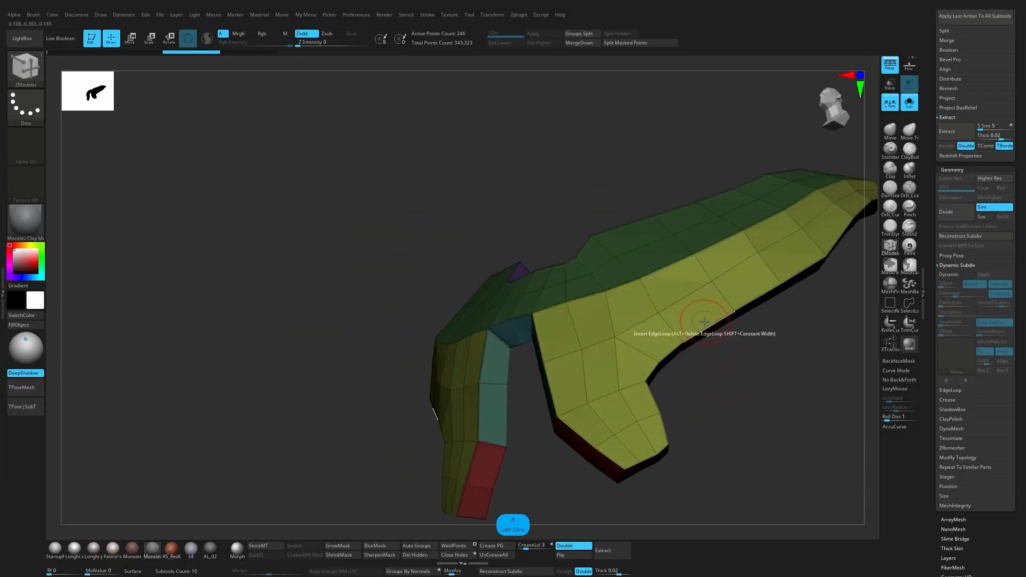
key("space")
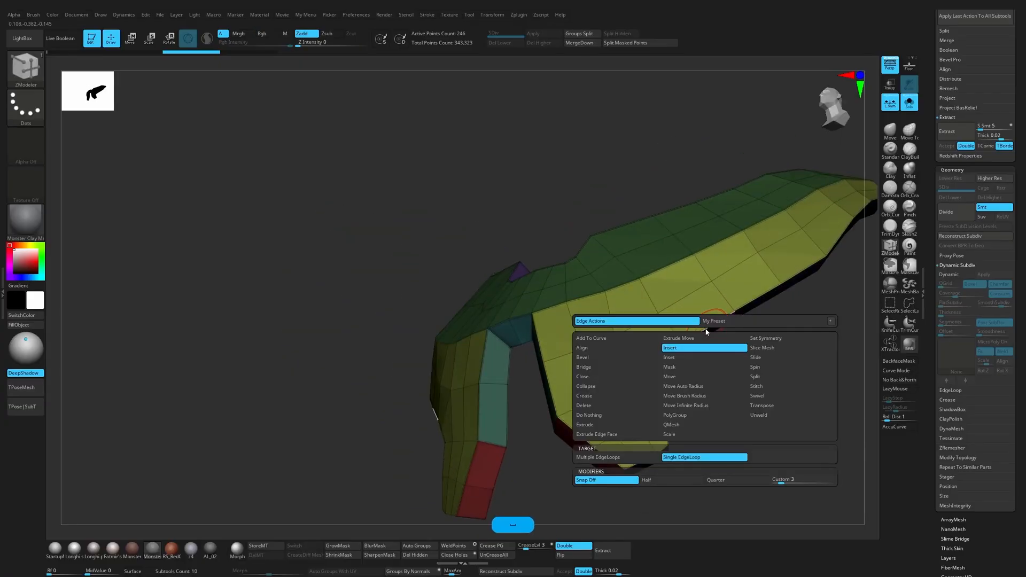
left_click(613, 358)
left_click_drag(756, 373, 687, 340)
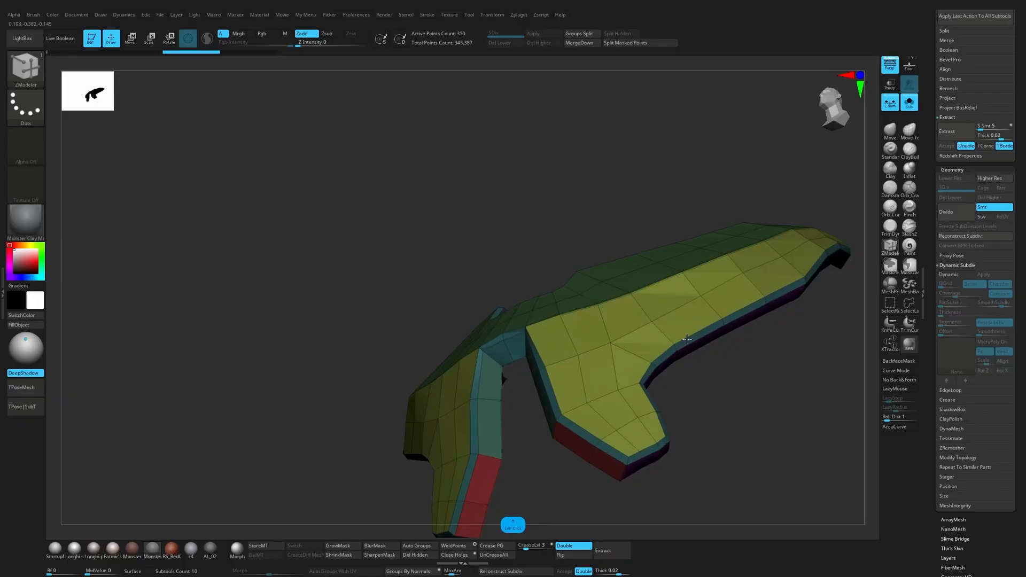
mouse_move(733, 375)
left_mouse_down()
mouse_move(737, 414)
mouse_move(762, 422)
left_mouse_up()
Step: Adjust the bevelled points around the top of the slot between the plate's legs with the Move brush
key("b")
key("m")
key("v")
key("s")
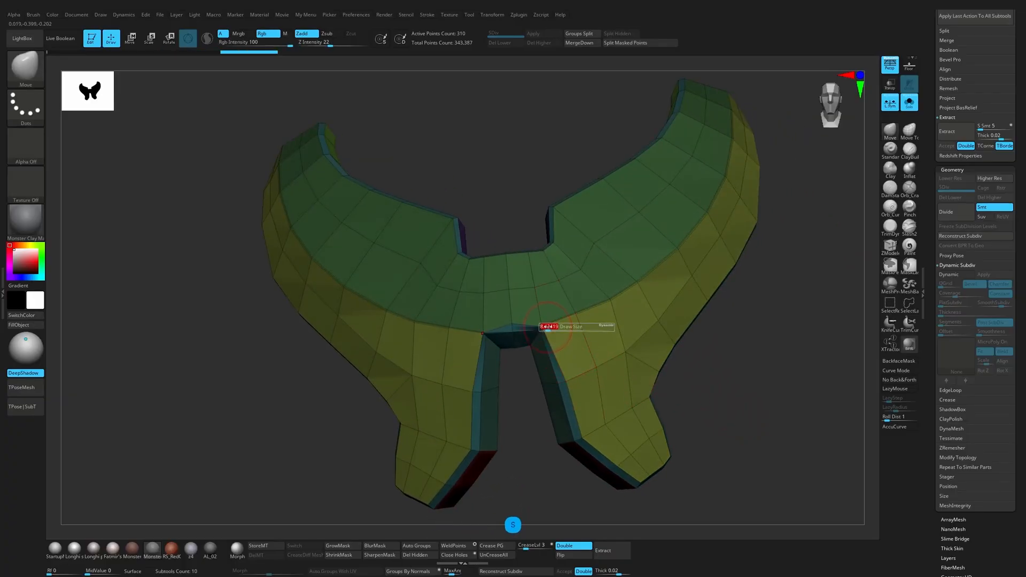
left_click_drag(526, 370, 535, 404)
left_click_drag(554, 333, 563, 330)
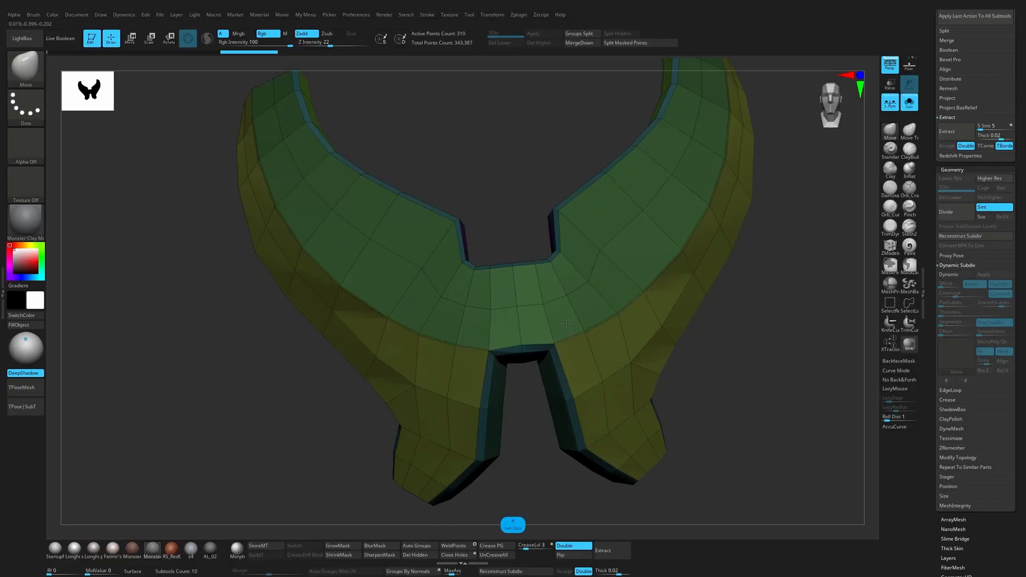
mouse_move(537, 457)
left_mouse_down()
mouse_move(636, 415)
mouse_move(523, 455)
mouse_move(634, 403)
mouse_move(627, 453)
mouse_move(636, 458)
mouse_move(685, 424)
left_mouse_up()
left_click(655, 445, "ctrl")
Step: Compare the low-poly and smoothed bevelled plate around the outer leg notch, with and without the polygroup display
key("s")
key("d")
key("shift+f")
key("s")
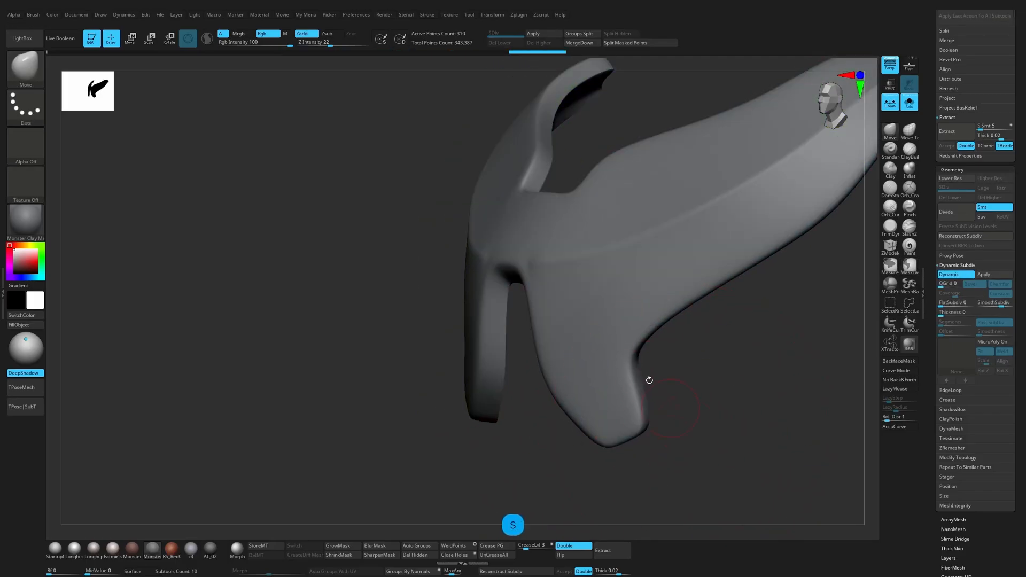
key("shift+d")
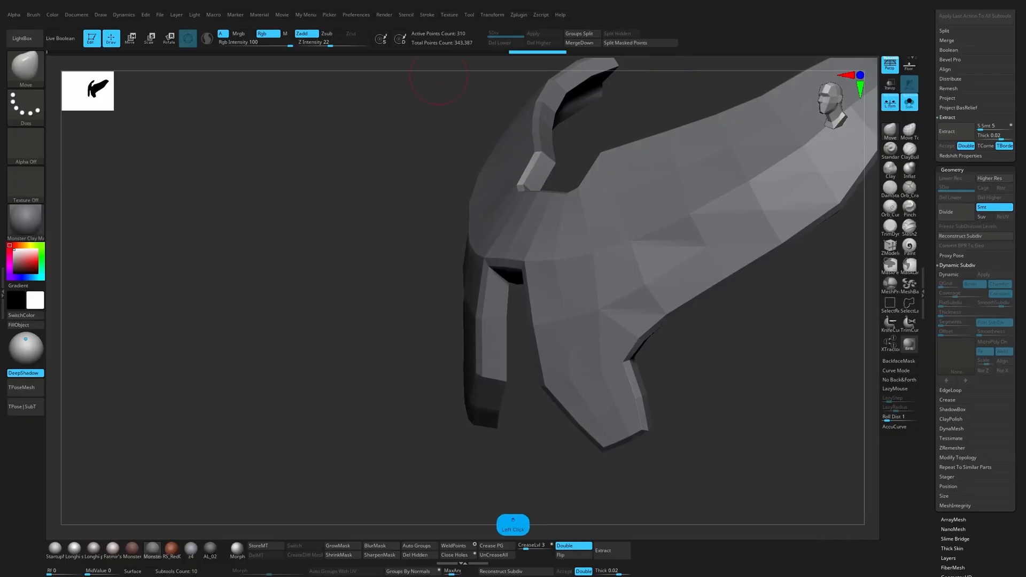
mouse_move(726, 398)
left_mouse_down()
mouse_move(728, 423)
mouse_move(675, 400)
left_mouse_up()
key("shift+f")
left_click(675, 368, "ctrl")
key("s")
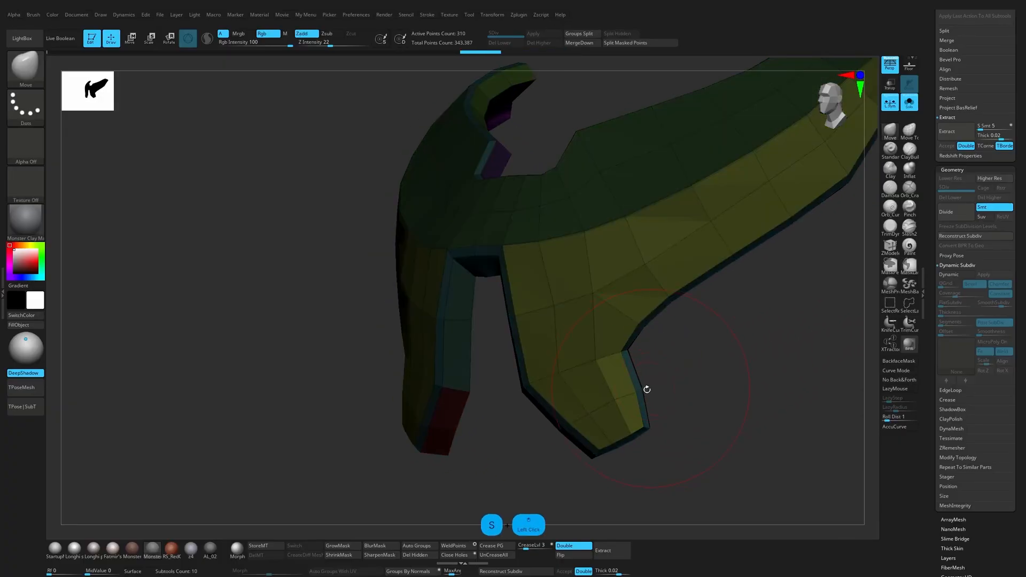
key("d")
key("shift+d")
left_click_drag(705, 399, 676, 405)
key("shift+f")
key("shift+f")
Step: Assign new polygroups with ZModeler to the bevel strips along the angled bottom faces and the slot's sides and top
left_click(559, 458, "ctrl")
mouse_move(540, 441)
left_mouse_down("ctrl")
mouse_move(562, 450)
mouse_move(545, 415)
mouse_move(568, 487)
mouse_move(638, 383)
left_mouse_up("ctrl")
left_click(558, 453, "ctrl")
left_click(889, 248)
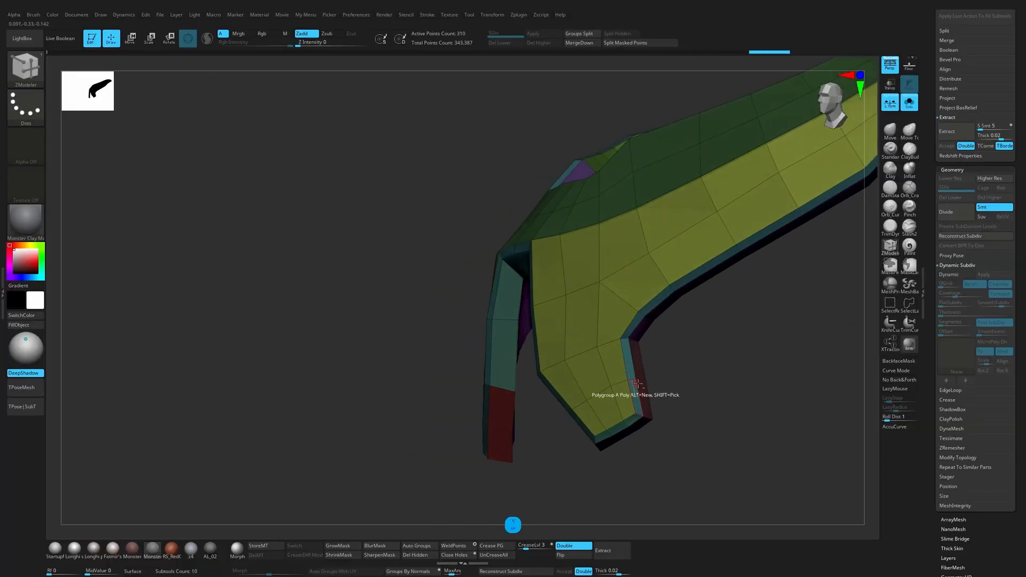
left_click_drag(669, 346, 545, 430)
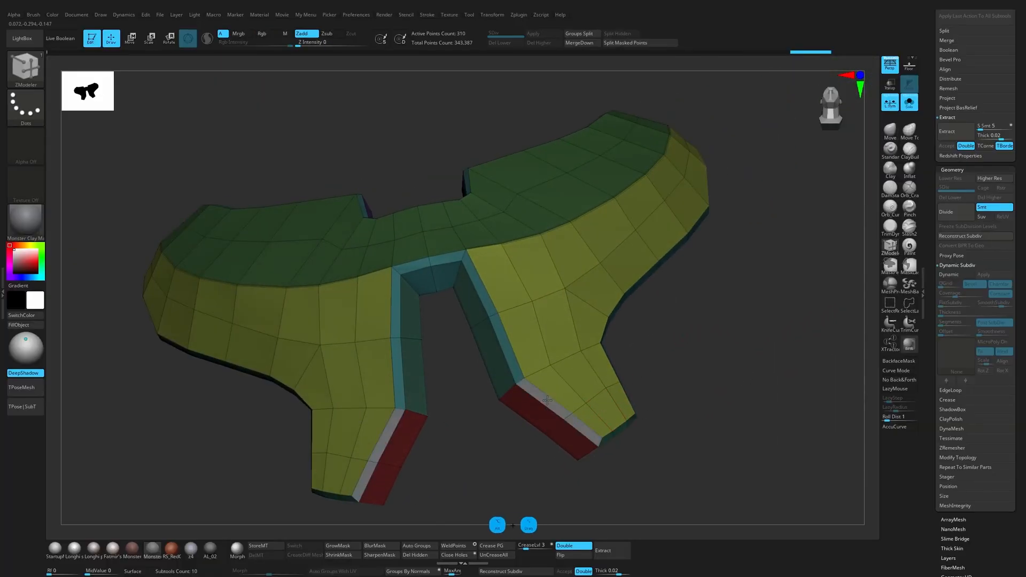
key("alt")
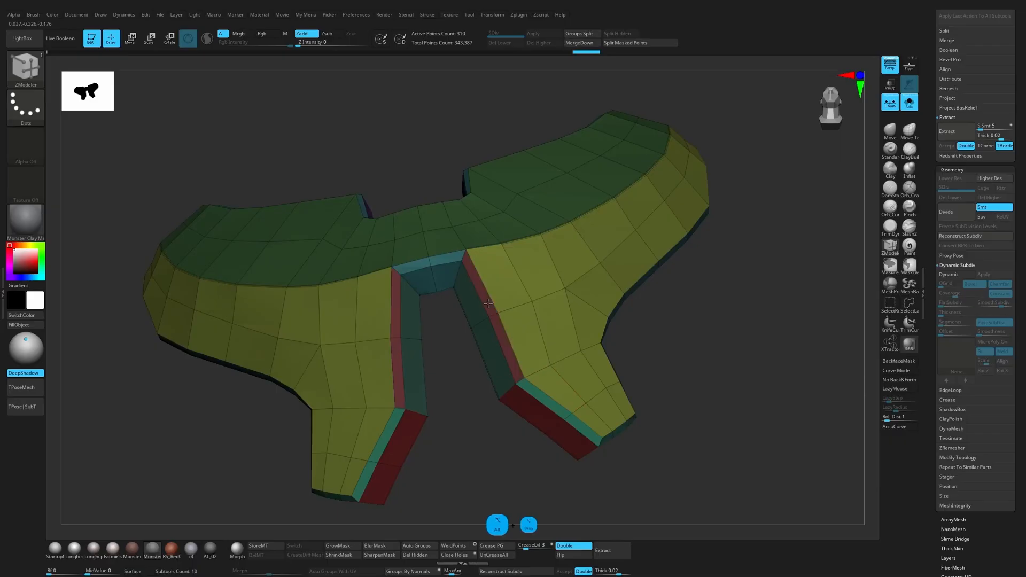
left_click(412, 266, "alt")
Step: Assign separate polygroups to the bevel strips around the neckline, neck notch and upper tips of the plate
left_click_drag(451, 336, 484, 483)
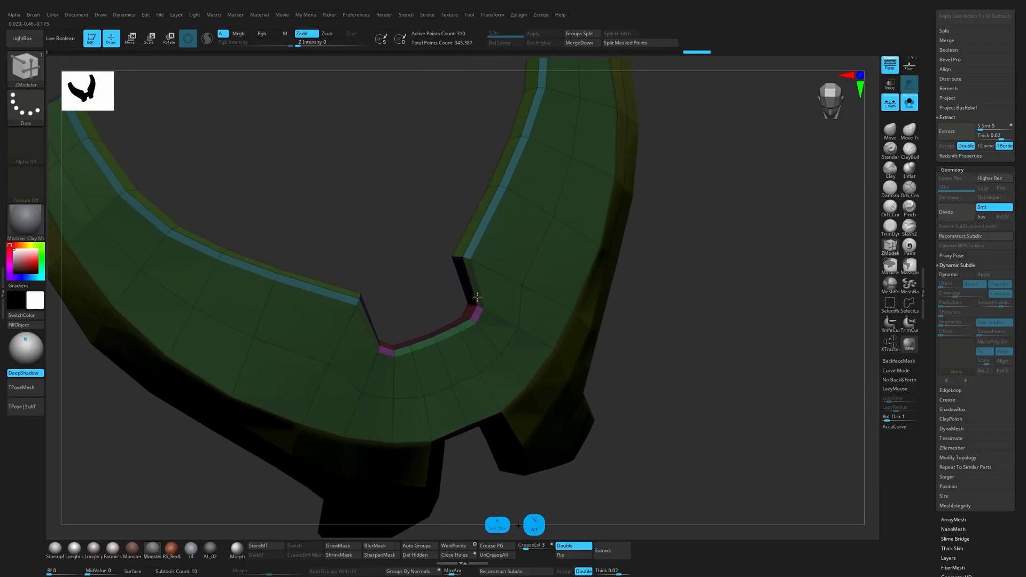
left_click_drag(481, 302, 711, 350)
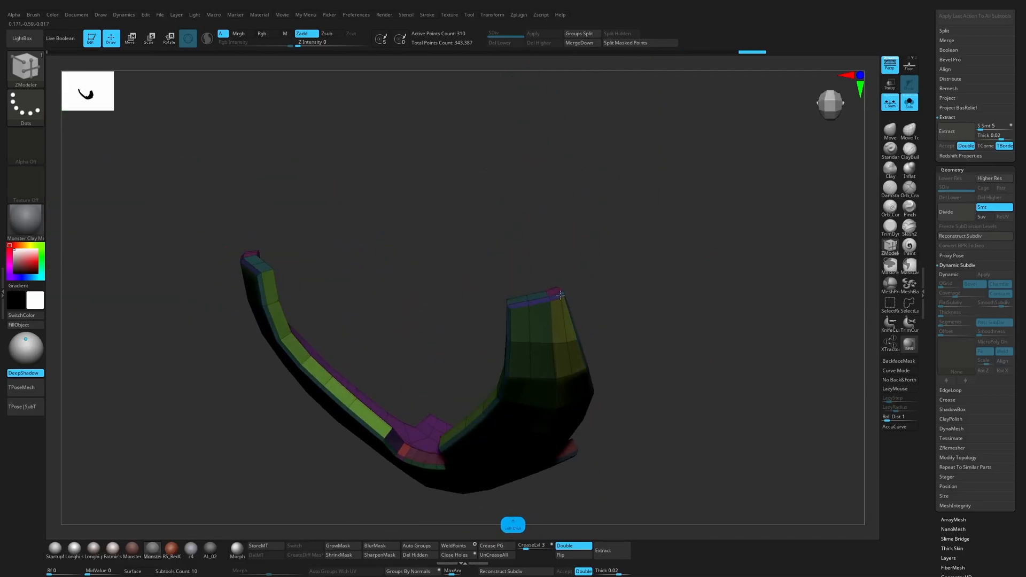
left_click_drag(607, 297, 604, 285)
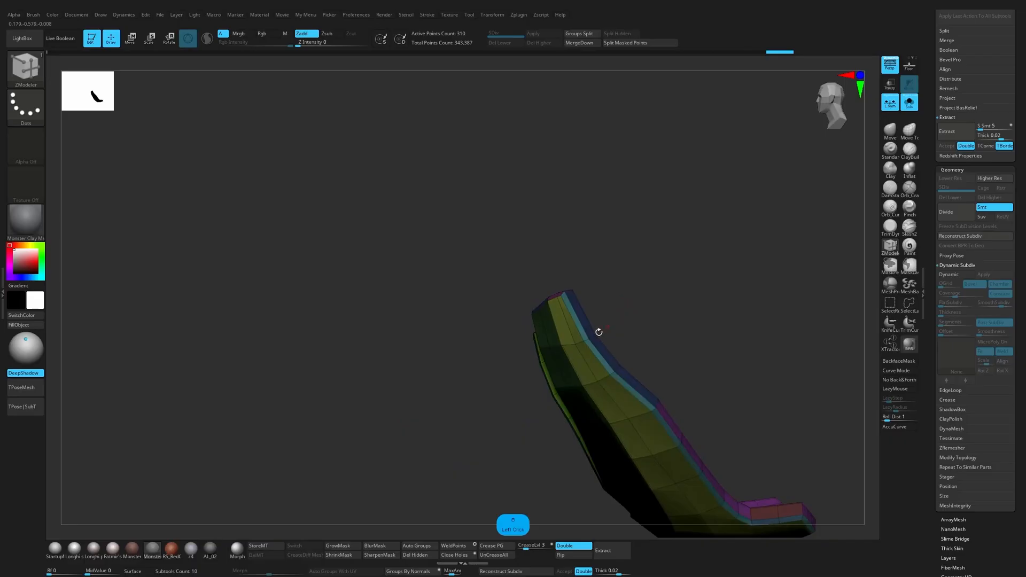
left_click(595, 348, "ctrl+shift")
left_click(621, 363, "ctrl+shift")
left_click_drag(621, 363, 733, 312)
Step: Crease the plate's polygroup borders and preview the smoothed result with Dynamic Subdiv
left_click_drag(576, 487, 629, 297, "ctrl+alt+shift")
key("ctrl+w")
left_click(703, 422, "ctrl+shift")
mouse_move(703, 422)
left_mouse_down()
mouse_move(733, 442)
mouse_move(688, 451)
mouse_move(710, 405)
mouse_move(725, 477)
mouse_move(730, 415)
mouse_move(719, 422)
mouse_move(718, 387)
mouse_move(715, 435)
mouse_move(687, 428)
mouse_move(715, 385)
left_mouse_up()
left_click(503, 548)
key("d")
key("shift+f")
Step: Assign a new polygroup to the bevel strip along the plate's upper outer edge and crease the polygroup borders
key("shift+f")
key("shift+f")
left_click_drag(722, 300, 641, 374, "alt")
key("shift+f")
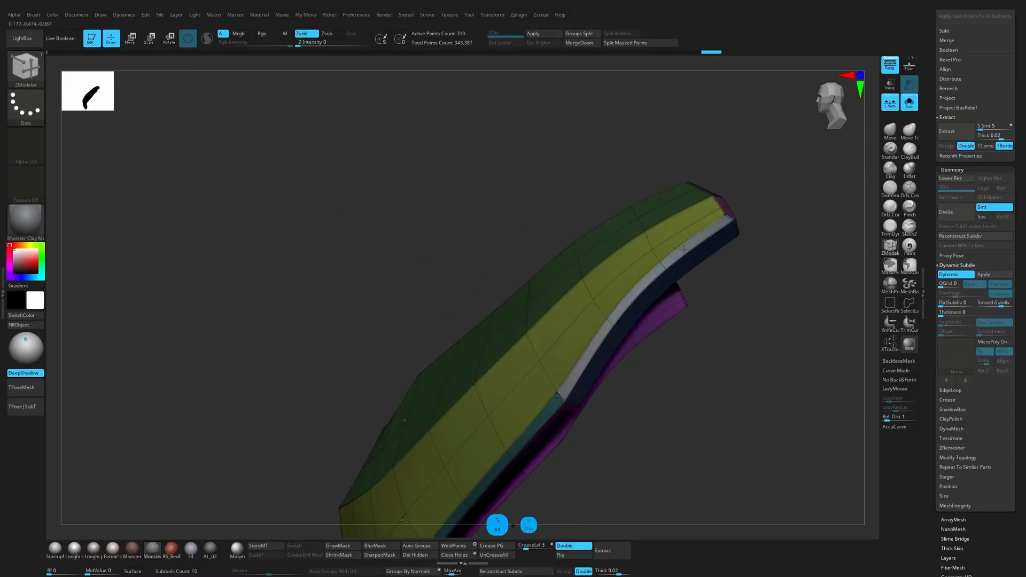
left_click_drag(683, 251, 683, 250, "alt")
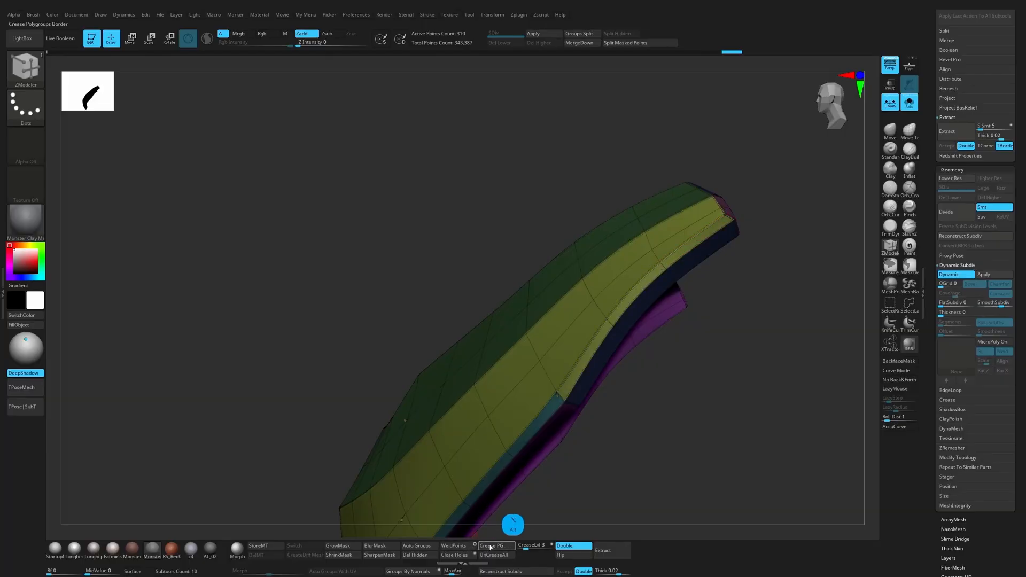
key("shift+f")
Step: Compare the smoothed and low-poly plate from the side, examining the edge flow along the outer band
left_click_drag(676, 449, 504, 394)
key("shift+f")
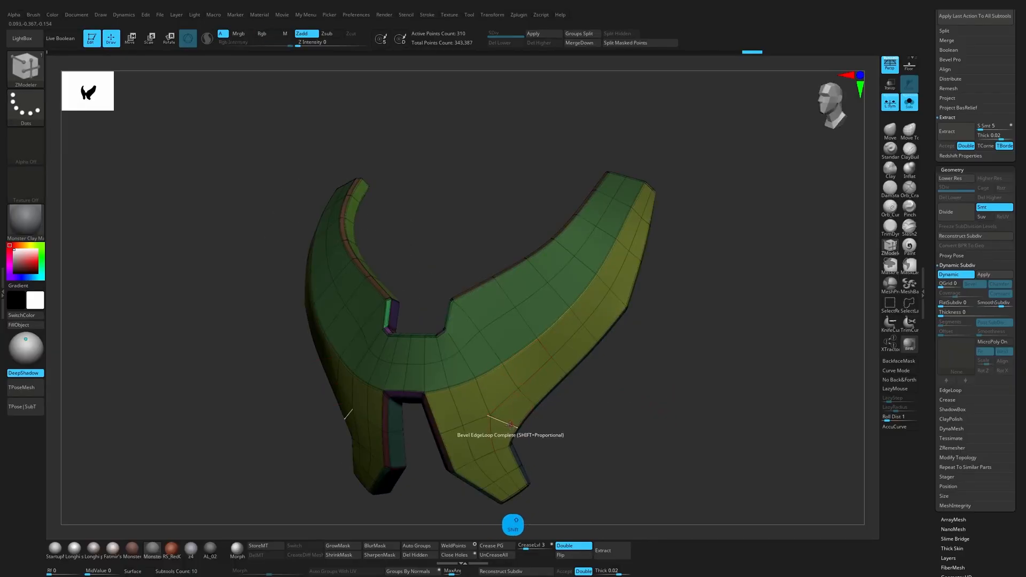
key("shift+f")
key("shift+d")
key("shift+f")
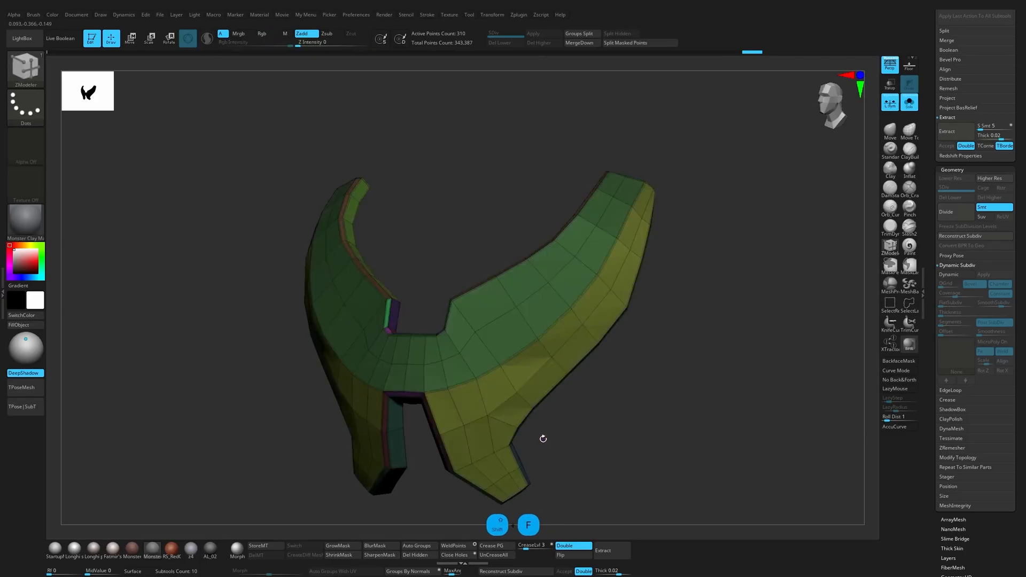
mouse_move(543, 438)
left_mouse_down()
mouse_move(542, 451)
mouse_move(549, 429)
left_mouse_up()
left_click_drag(669, 296, 646, 301)
key("shift+f")
key("shift+d")
key("shift+f")
Step: Try giving the middle section of the outer side band its own polygroup and preview the smoothed plate
key("shift+f")
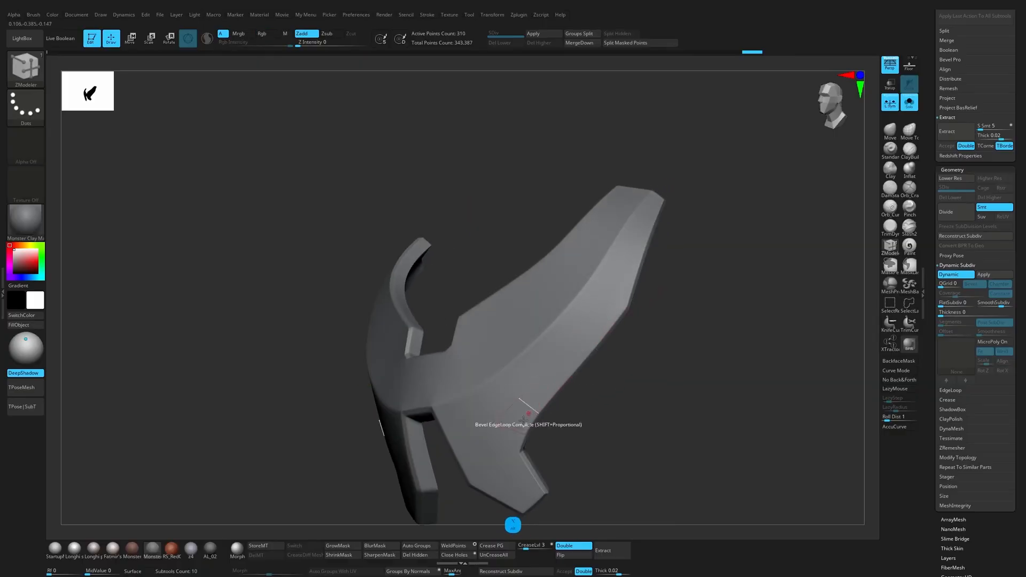
key("shift+d")
key("shift+f")
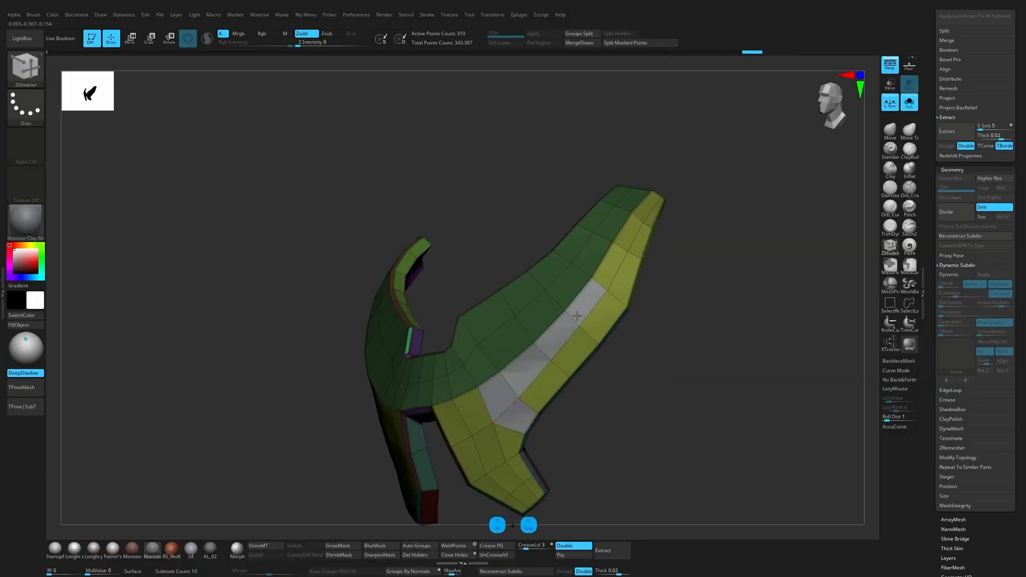
left_click(530, 405, "alt")
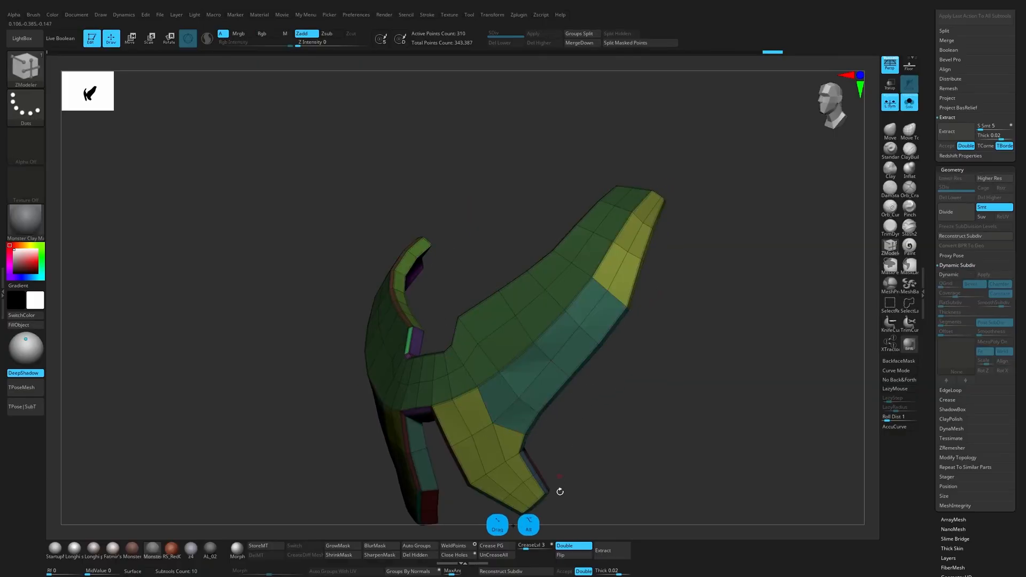
key("d")
key("shift+f")
left_click_drag(629, 442, 637, 463)
key("1")
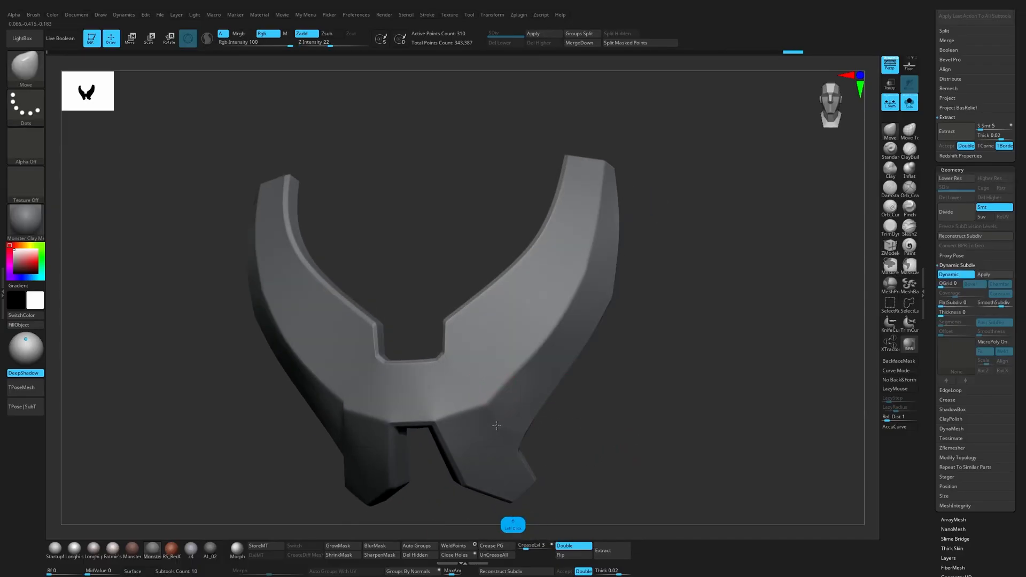
left_click_drag(576, 392, 653, 333)
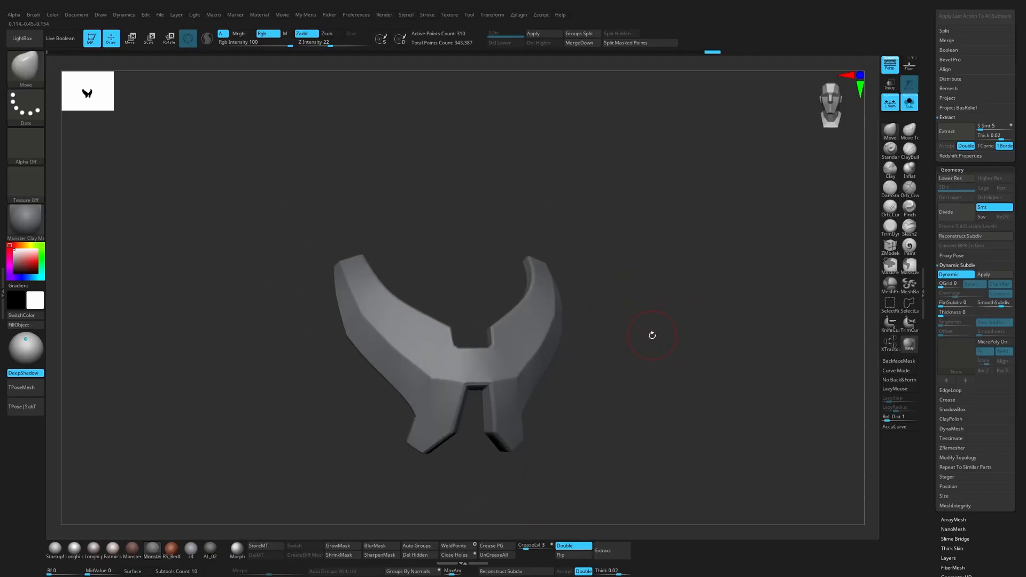
key("shift+f")
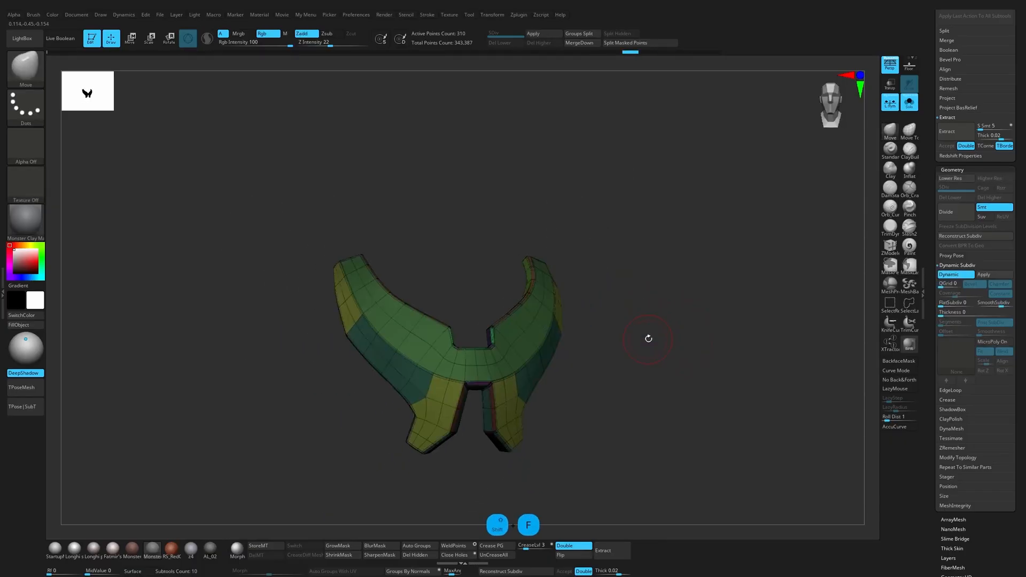
left_click_drag(648, 338, 657, 325)
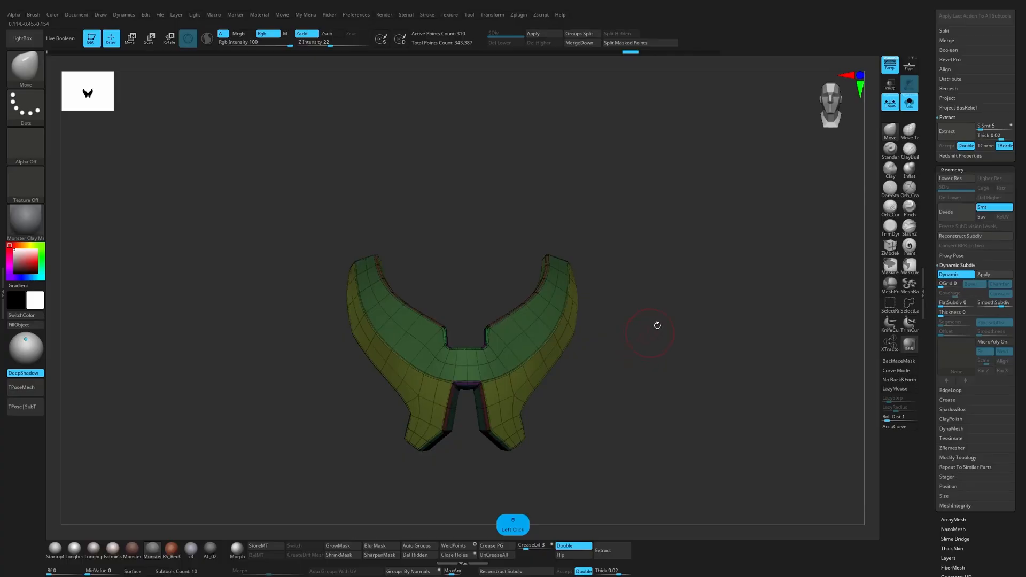
Step: Show the whole body with the polygroup display off and bring up the subtool list
left_click(911, 105)
key("shift+f")
left_click_drag(758, 294, 788, 271)
left_click_drag(960, 163, 959, 237)
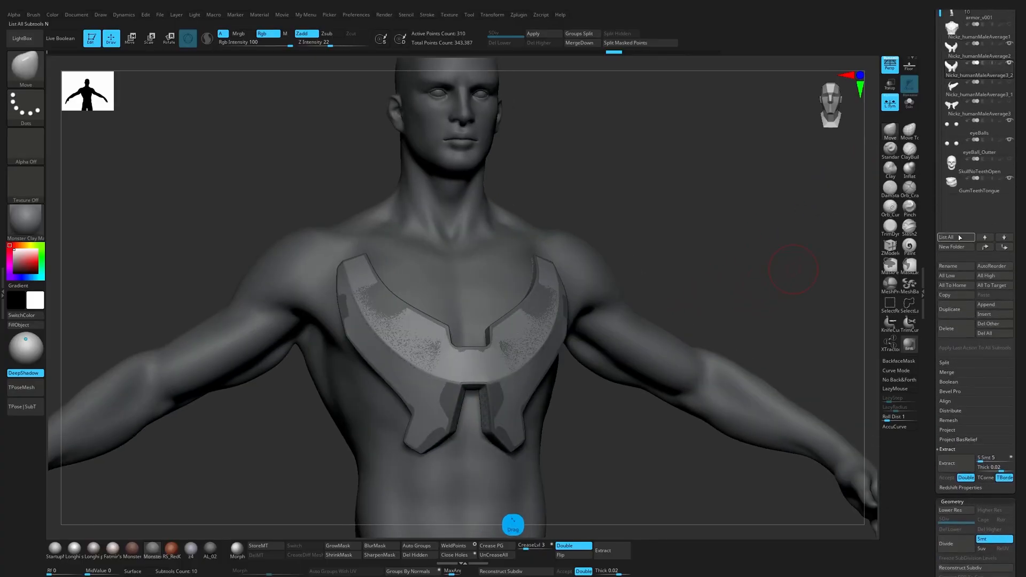
Step: Isolate the plate and switch back and forth between neighbouring subtools to compare the chest plate versions
left_click(909, 102)
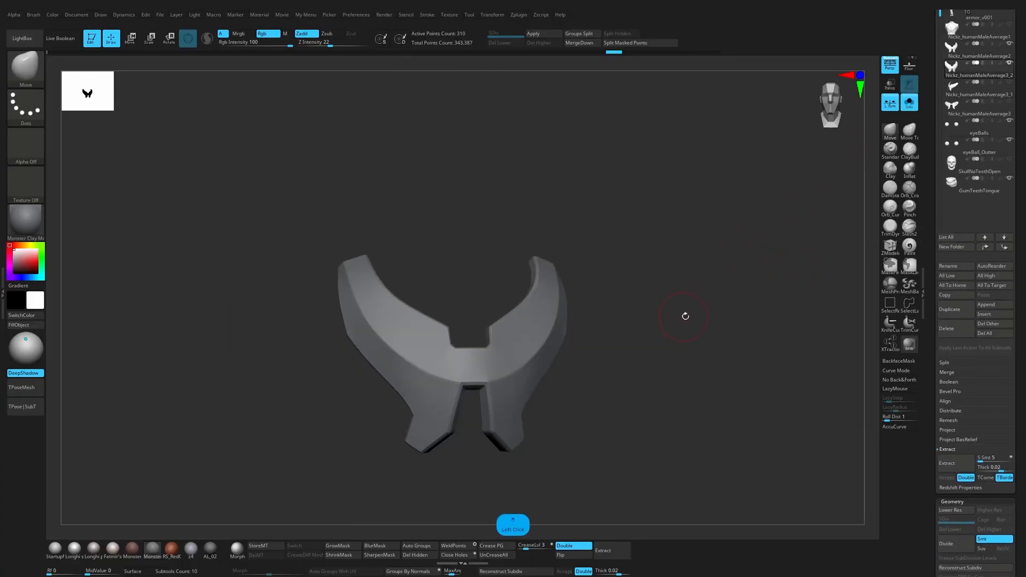
key("Down")
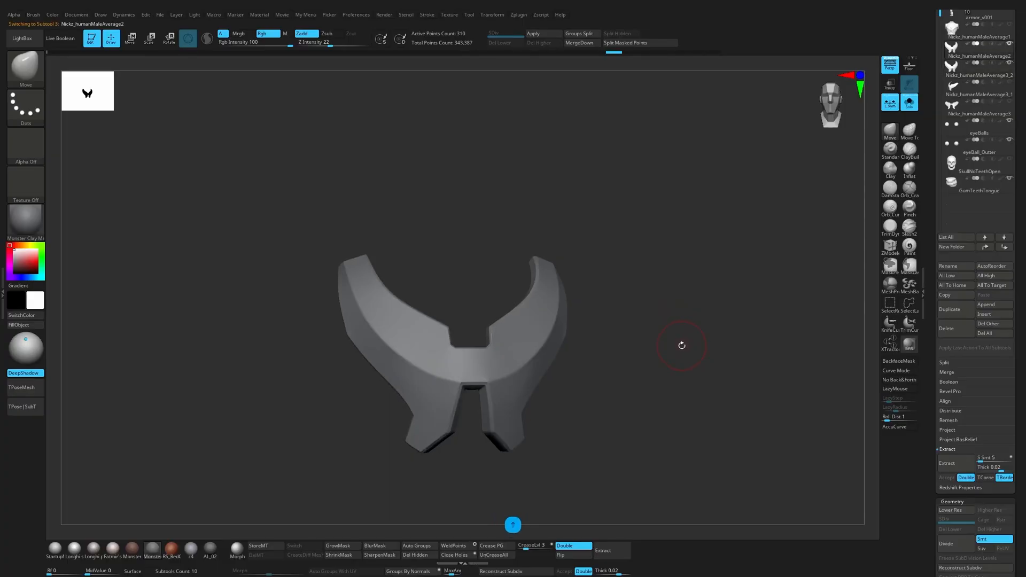
key("Up")
key("Down")
key("Up")
key("Down")
left_click_drag(671, 352, 785, 339)
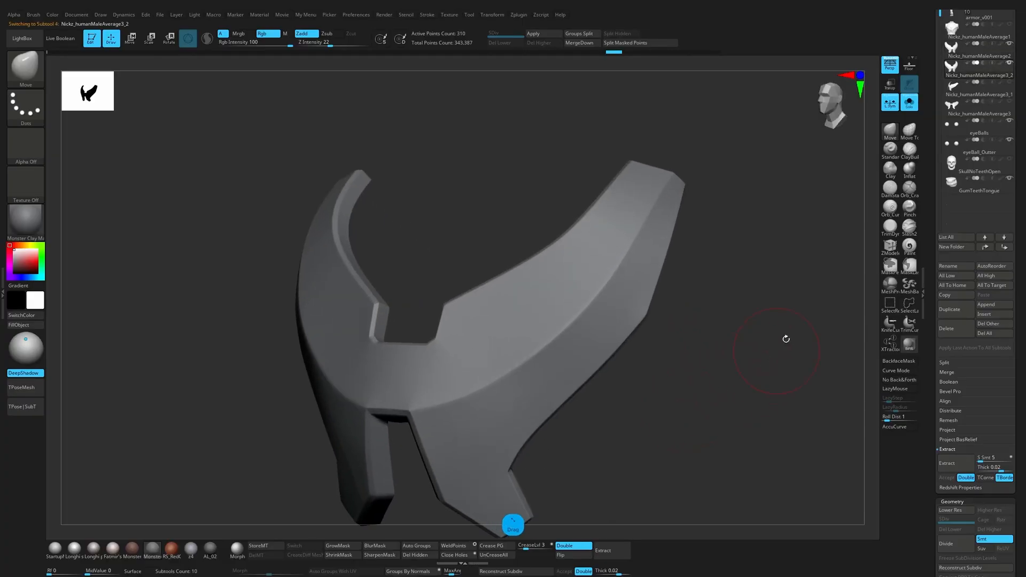
Step: Assign a new polygroup to the upper section of the outer side band with ZModeler and check the smoothed plate
left_click(891, 247)
left_click_drag(751, 291, 695, 293)
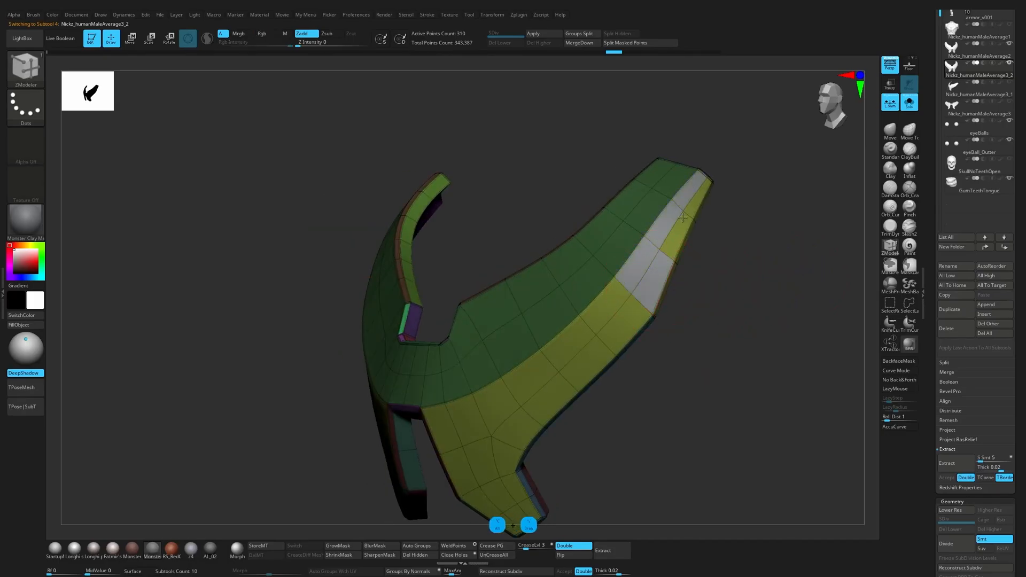
left_click(674, 235)
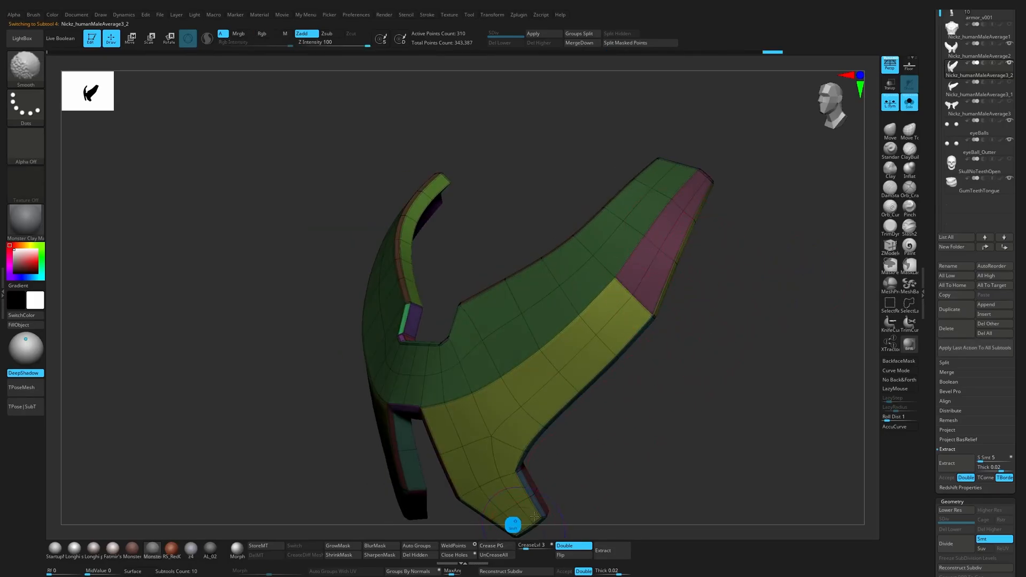
key("shift+f")
left_click_drag(642, 414, 687, 364)
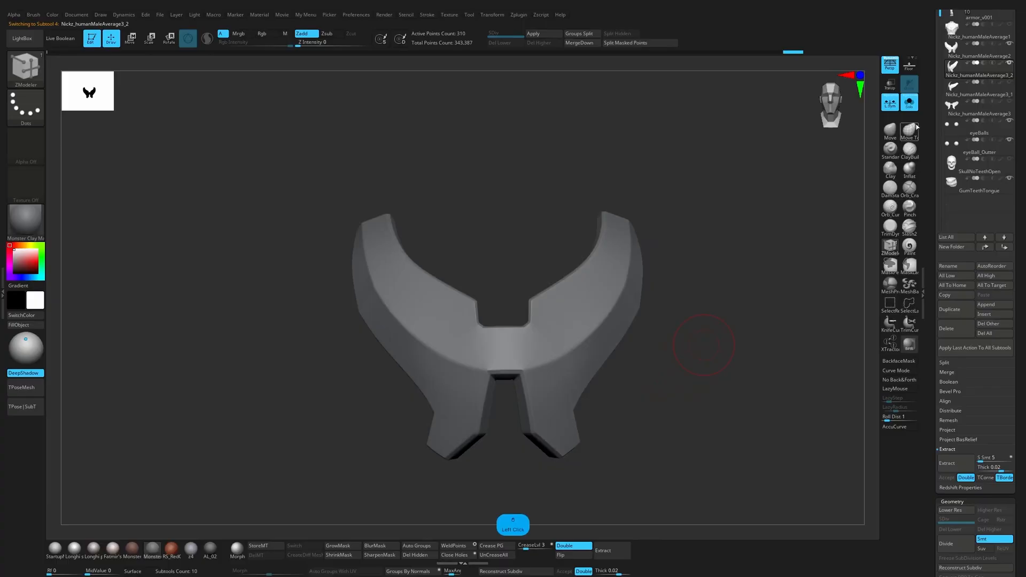
Step: Show the whole body with only the current chest plate version visible and view the fit from the front and side
left_click(913, 106)
left_click(1009, 49)
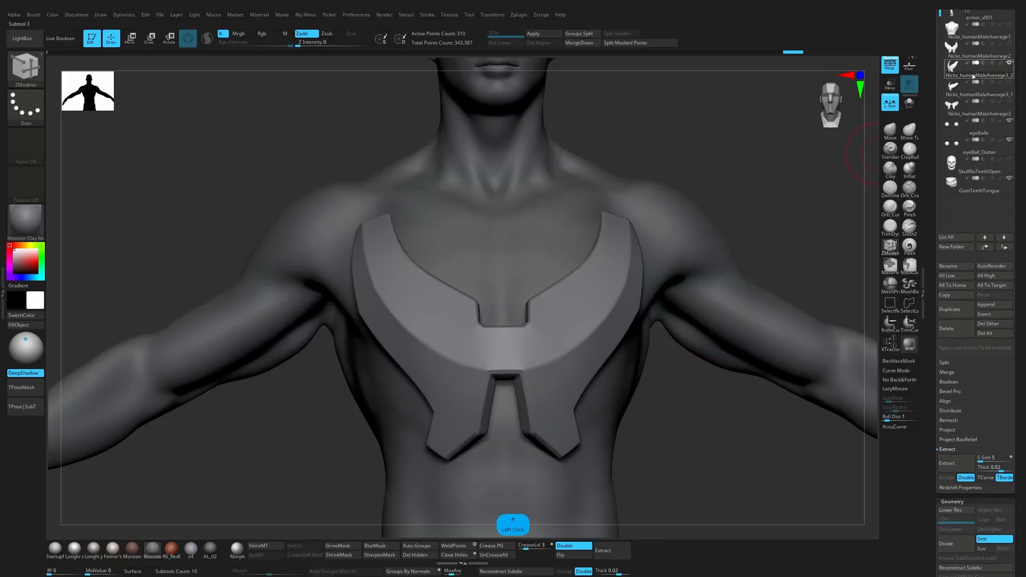
left_click_drag(769, 213, 758, 133, "alt")
left_click_drag(721, 181, 666, 193)
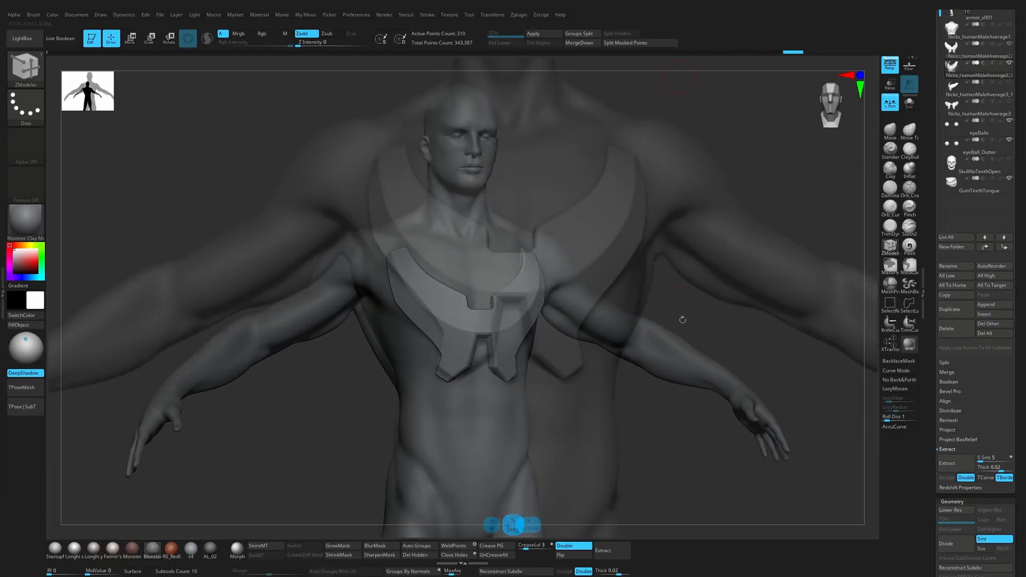
left_click_drag(765, 235, 693, 249)
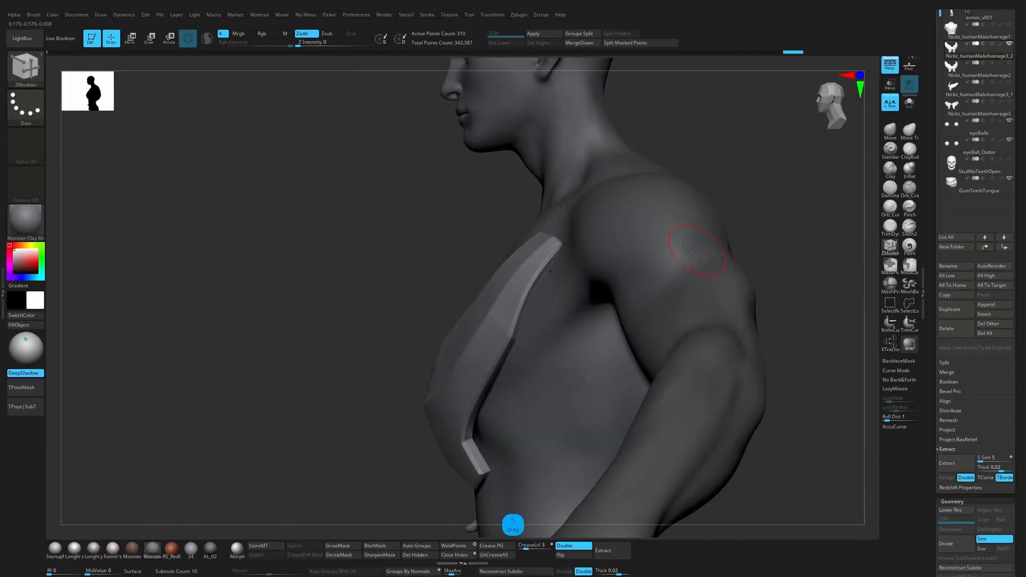
Step: Adjust the upper end of the chest plate against the front of the shoulder with the Move brush and transform gizmo
key("ctrl+z")
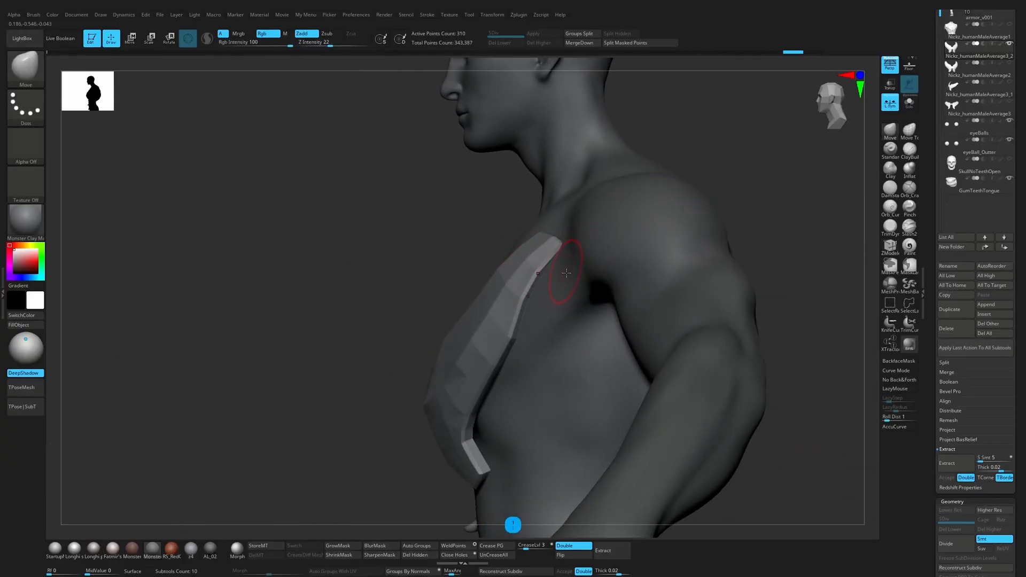
mouse_move(569, 295)
left_mouse_down("ctrl")
mouse_move(522, 206)
mouse_move(577, 221)
left_mouse_up("ctrl")
left_click(689, 173, "ctrl")
key("w")
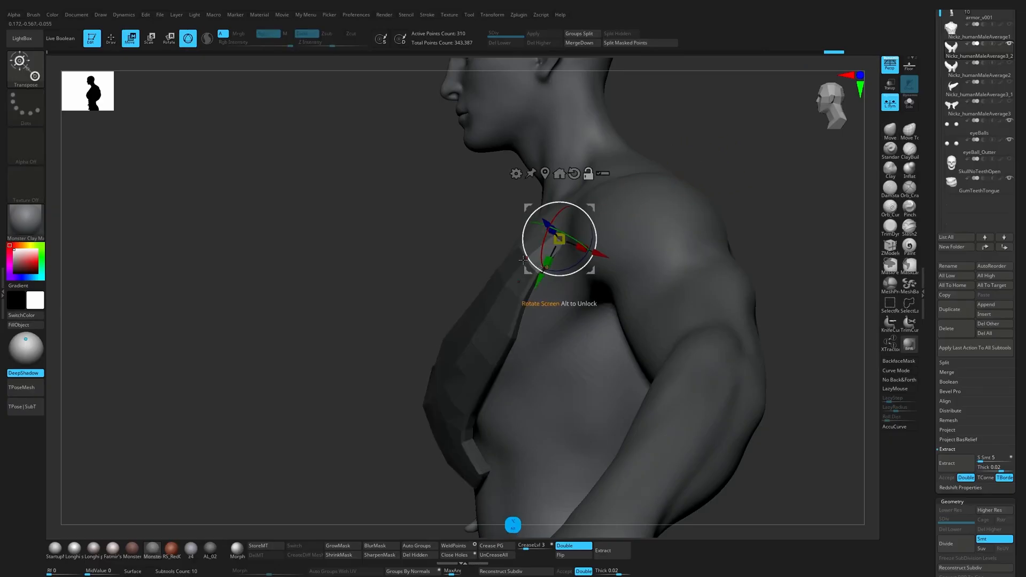
left_click_drag(741, 152, 559, 244, "alt")
key("q")
mouse_move(679, 176)
left_mouse_down()
mouse_move(728, 142)
mouse_move(709, 155)
left_mouse_up()
left_click_drag(709, 156, 690, 163, "ctrl")
left_click_drag(516, 226, 603, 188)
Step: Preview the smoothed plate on the body with polygroups on and off, from the side and the front
key("d")
key("shift+f")
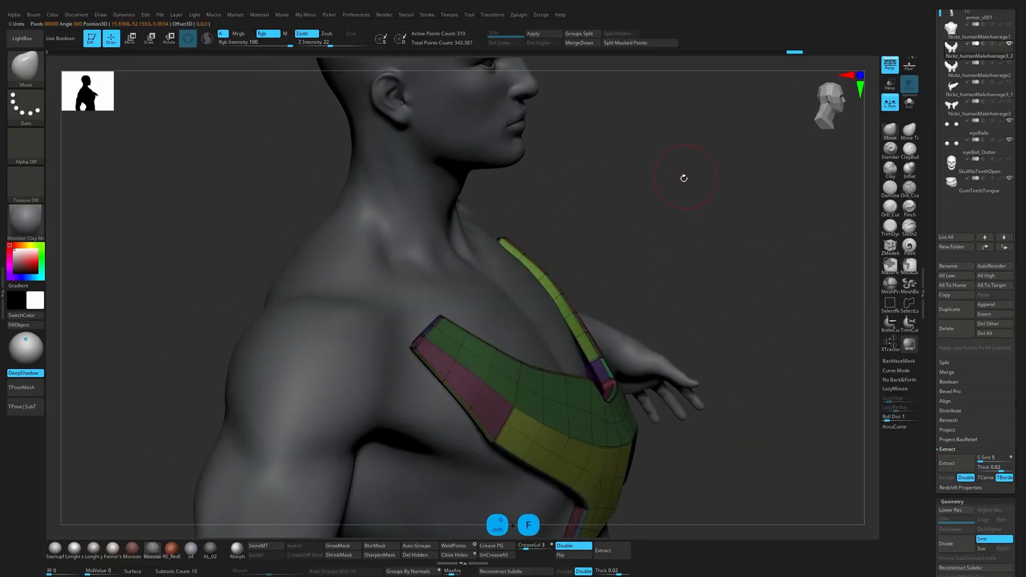
mouse_move(682, 176)
left_mouse_down()
mouse_move(694, 162)
mouse_move(668, 166)
left_mouse_up()
key("shift+f")
left_click_drag(668, 166, 733, 174, "alt")
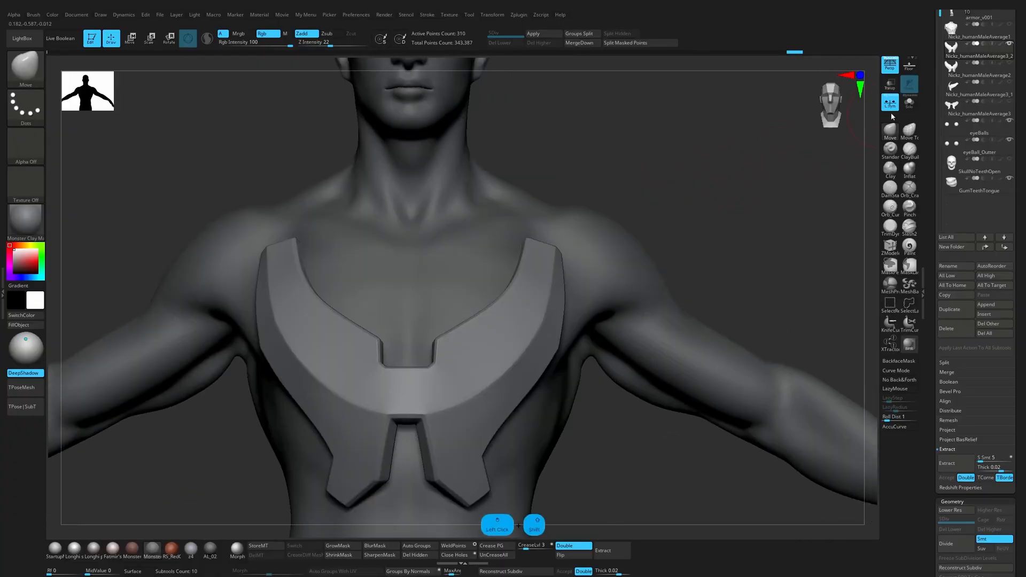
Step: Isolate the chest plate in its unsmoothed polygroup display and reshape its outer side with the Move brush
left_click(907, 103)
key("shift+d")
left_click_drag(692, 227, 666, 242)
key("shift+f")
mouse_move(597, 290)
left_mouse_down()
mouse_move(589, 309)
mouse_move(607, 357)
left_mouse_up()
mouse_move(600, 302)
left_mouse_down("ctrl")
mouse_move(659, 217)
mouse_move(658, 240)
left_mouse_up("ctrl")
mouse_move(598, 402)
left_mouse_down("ctrl")
mouse_move(574, 364)
mouse_move(626, 357)
mouse_move(635, 375)
mouse_move(708, 322)
mouse_move(690, 281)
left_mouse_up("ctrl")
Step: Try adjusting the outer side of the isolated plate with the transform gizmo, and undo the last change
left_click(623, 380, "ctrl")
key("w")
left_click(562, 446, "alt")
left_click_drag(639, 322, 640, 325)
key("q")
key("ctrl+z")
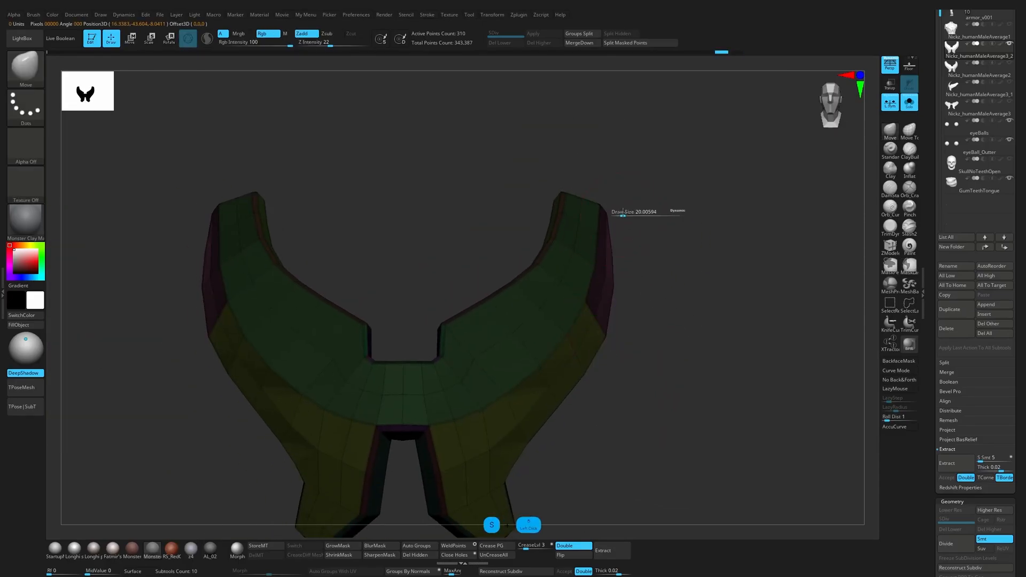
Step: Resize the Move brush and refine the upper outer band of the plate, checking its outline from the front and side
mouse_move(682, 214)
left_mouse_down()
mouse_move(624, 225)
mouse_move(670, 220)
left_mouse_up()
mouse_move(656, 238)
left_mouse_down()
mouse_move(668, 227)
mouse_move(627, 224)
left_mouse_up()
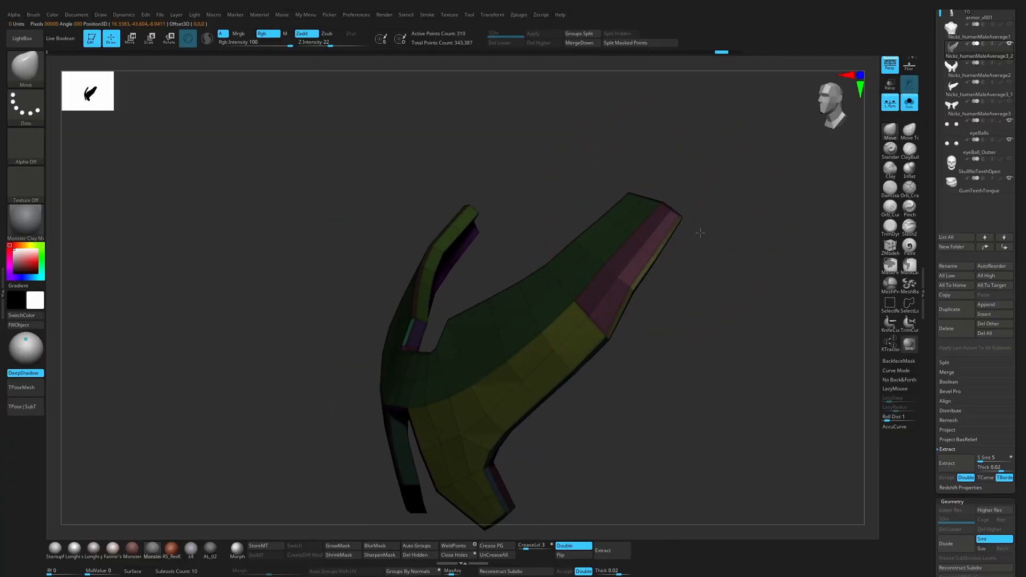
left_click_drag(642, 298, 634, 264)
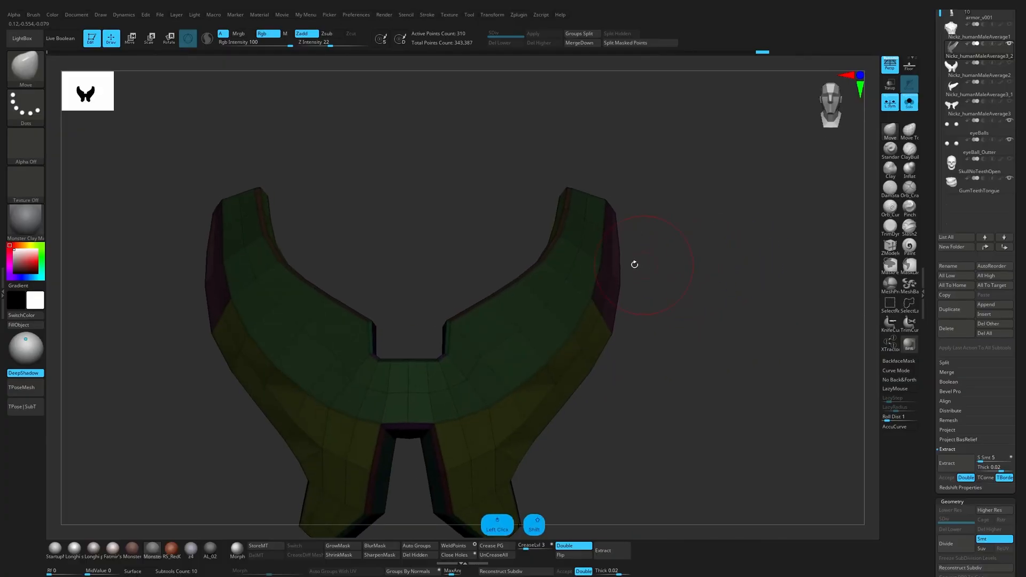
key("shift+f")
mouse_move(671, 235)
left_mouse_down("ctrl")
mouse_move(697, 236)
mouse_move(641, 236)
mouse_move(603, 222)
left_mouse_up("ctrl")
key("ctrl+z")
key("shift+f")
Step: Straighten the rear rim of the plate's upper arm with short Move brush strokes from behind, resizing the brush as needed
key("s")
left_click_drag(621, 287, 627, 287)
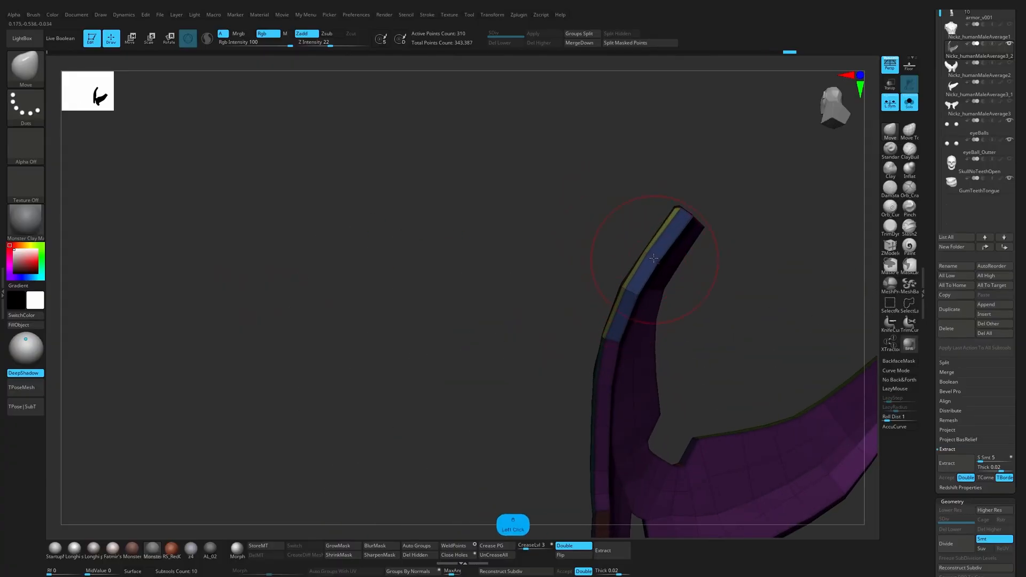
left_click_drag(688, 217, 709, 201)
left_click_drag(704, 252, 682, 268)
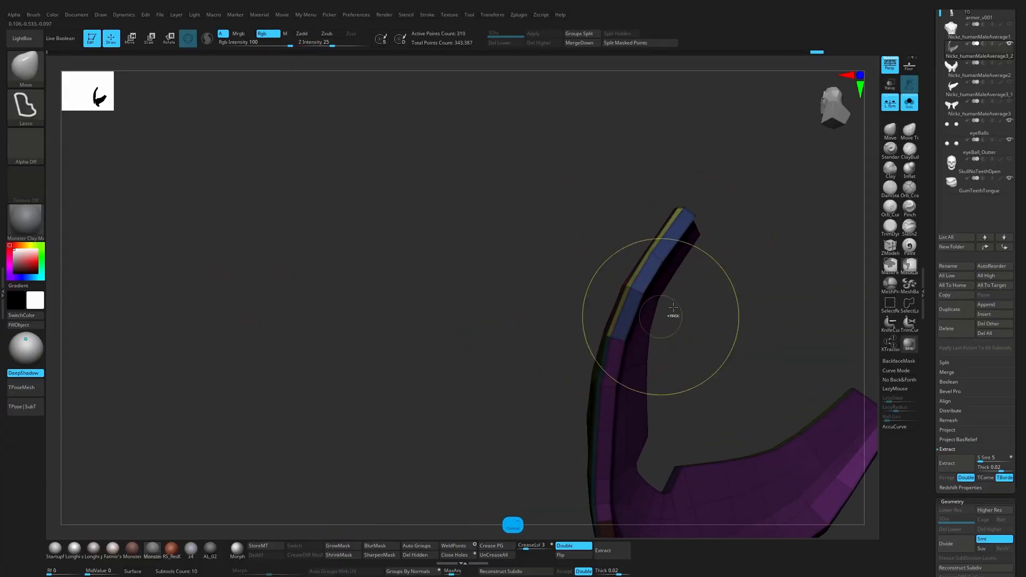
left_click_drag(671, 311, 683, 326, "ctrl")
key("s")
left_click_drag(624, 339, 617, 339)
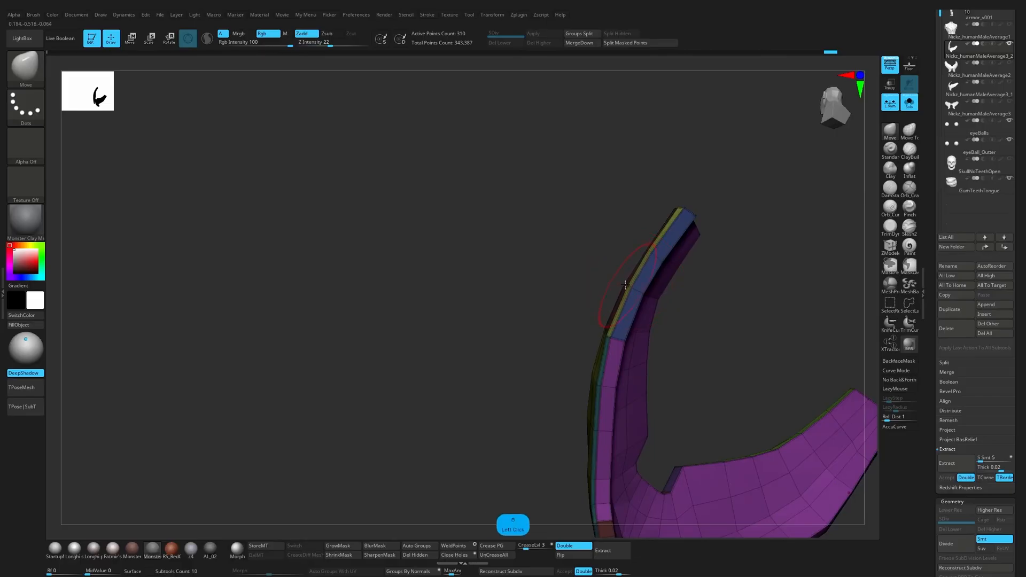
mouse_move(625, 285)
left_mouse_down()
mouse_move(636, 257)
mouse_move(638, 276)
left_mouse_up()
left_click_drag(680, 215, 776, 187)
Step: Smooth the plate's display without polygroups, bring back the body and make the original torso armour sketch visible
key("d")
key("shift+f")
left_click(906, 111)
left_click_drag(743, 231, 790, 198, "alt")
left_click_drag(1017, 42, 1017, 204)
left_click(1010, 189)
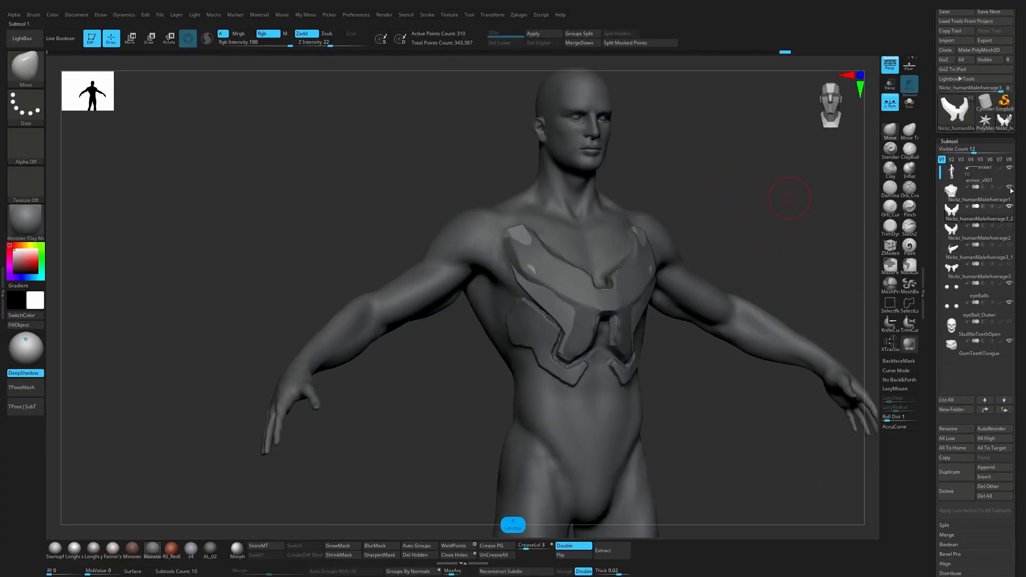
Step: Select the original torso armour sketch and sculpt its chest area around the new plate with the ClayBuildup brush
left_click(985, 201)
left_click_drag(767, 249, 708, 247)
left_click(634, 294, "alt")
left_click(637, 327, "alt")
left_click_drag(664, 353, 653, 351)
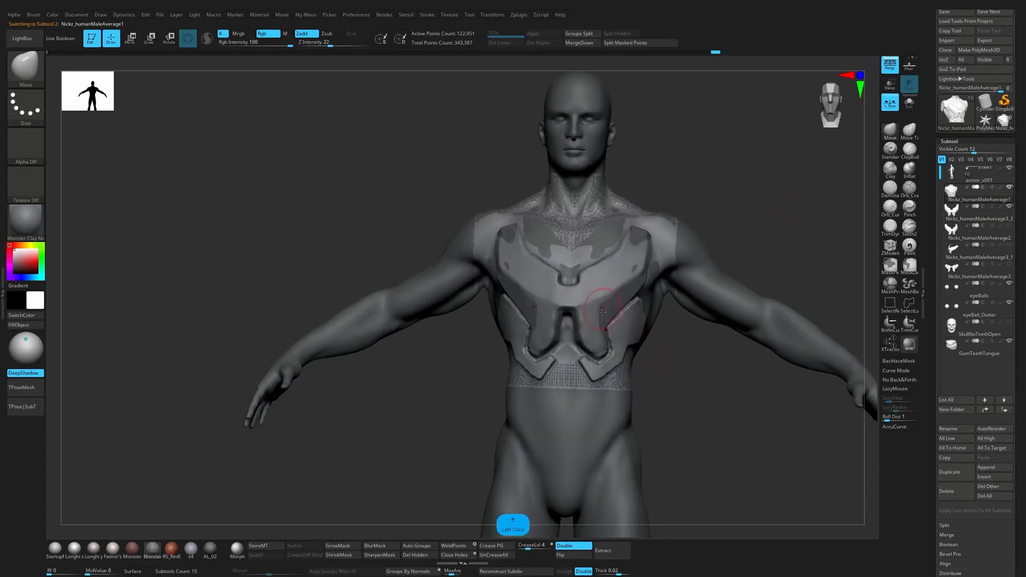
key("b")
key("c")
key("b")
mouse_move(602, 312)
left_mouse_down("alt")
mouse_move(597, 336)
mouse_move(583, 299)
mouse_move(609, 267)
mouse_move(637, 280)
left_mouse_up("alt")
Step: Check the torso sketch with polygroups on and off, and touch up its lower side below the plate with ClayBuildup
key("shift+f")
left_click_drag(689, 210, 728, 260)
key("shift+f")
left_click_drag(769, 223, 722, 227)
left_click_drag(642, 389, 626, 402, "shift")
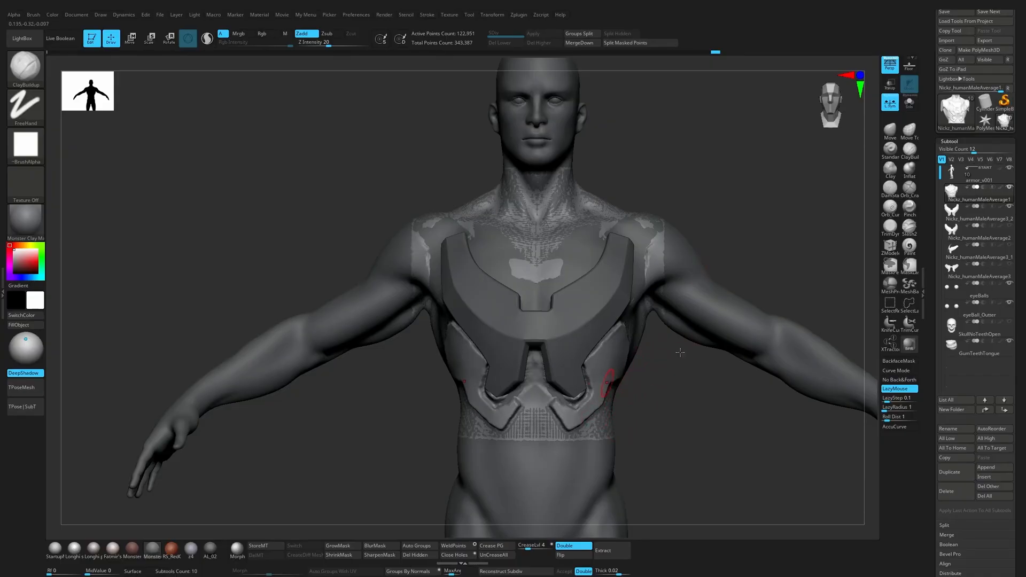
left_click_drag(714, 210, 773, 188)
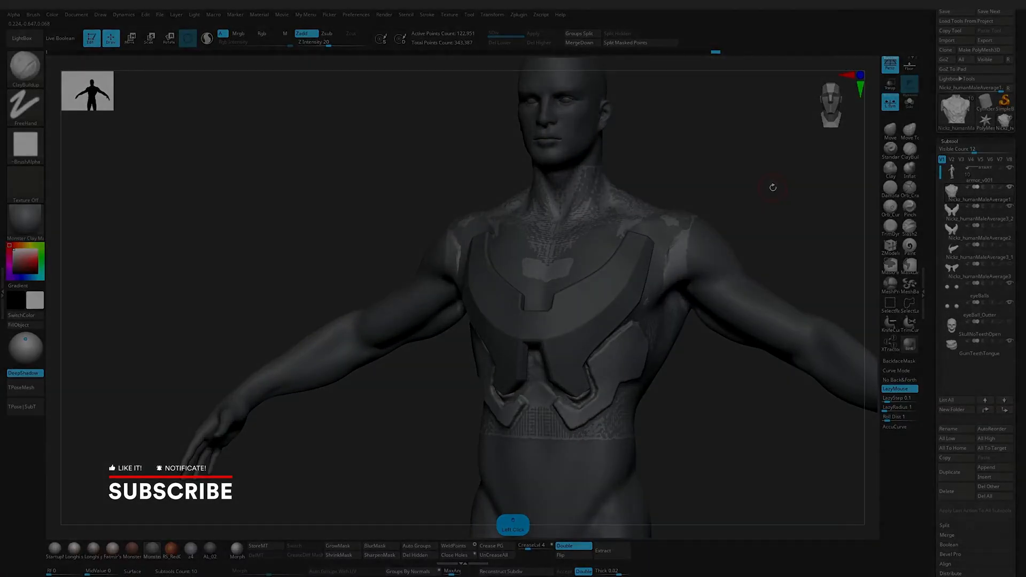